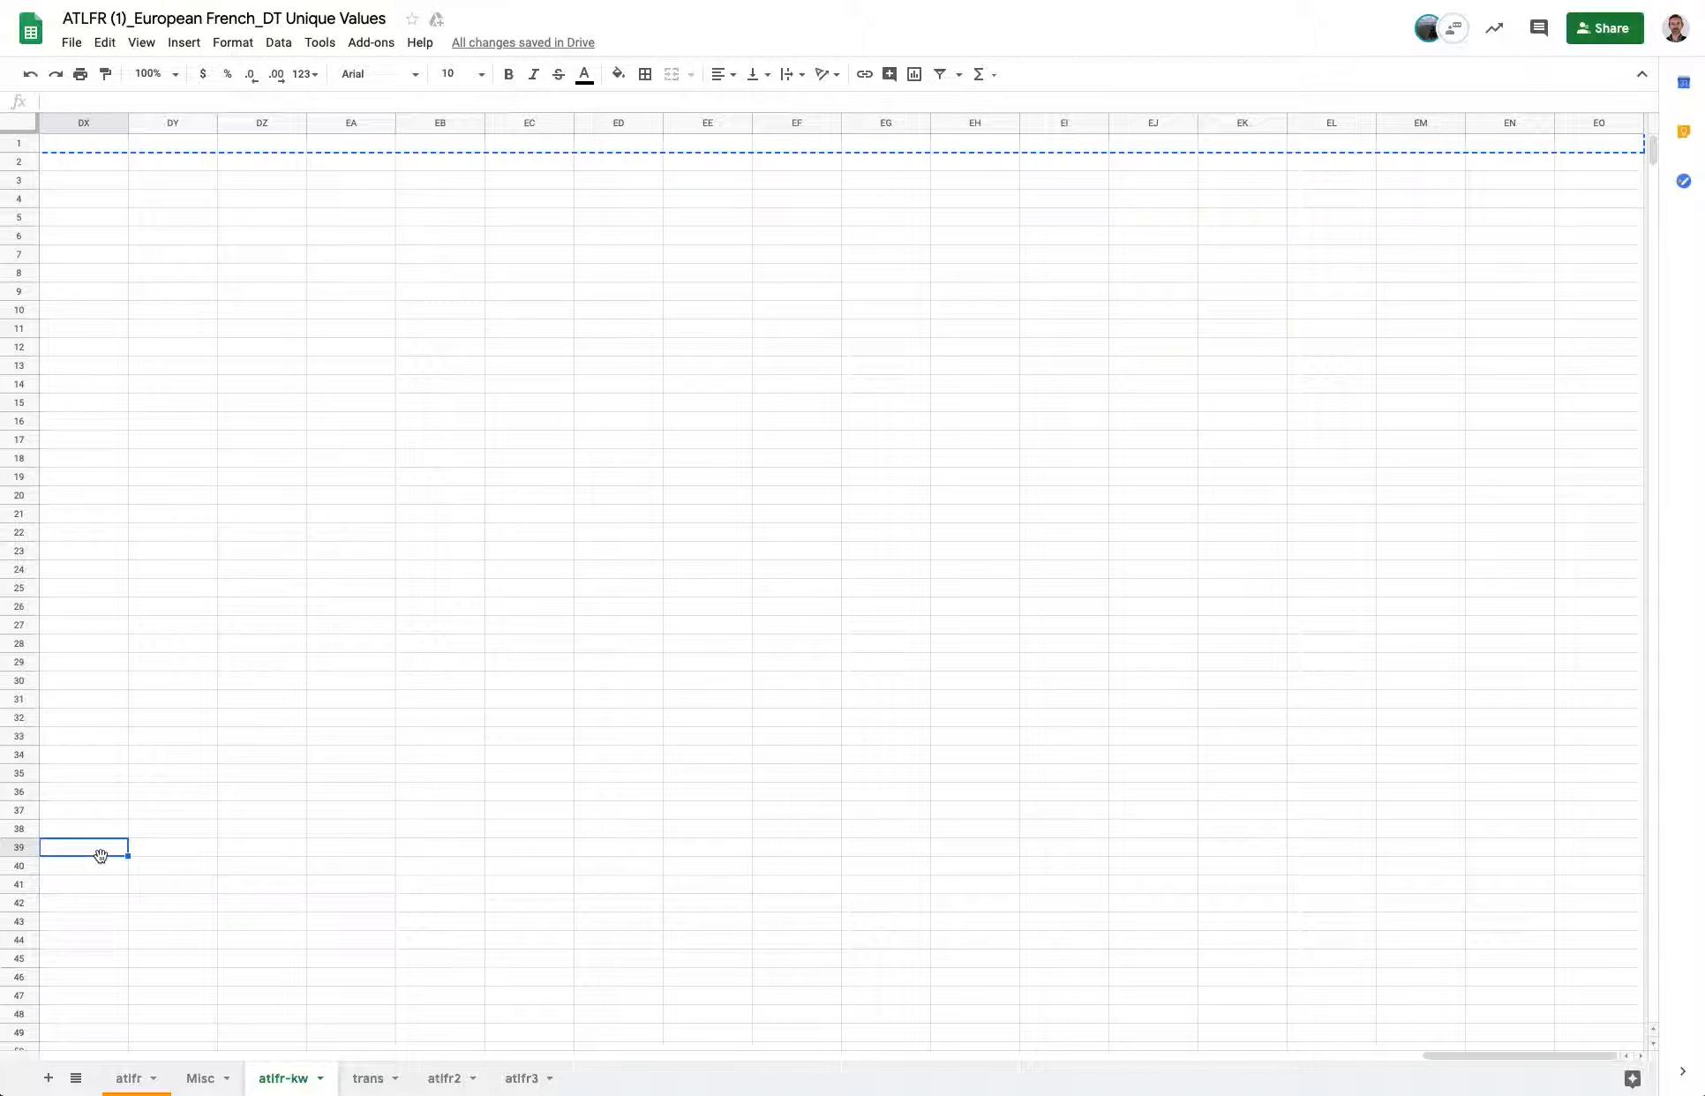
Browse the atlfr-kw sheet's columns and rows to find where its data ends.
{"action": "key", "text": "ctrl+Left"}
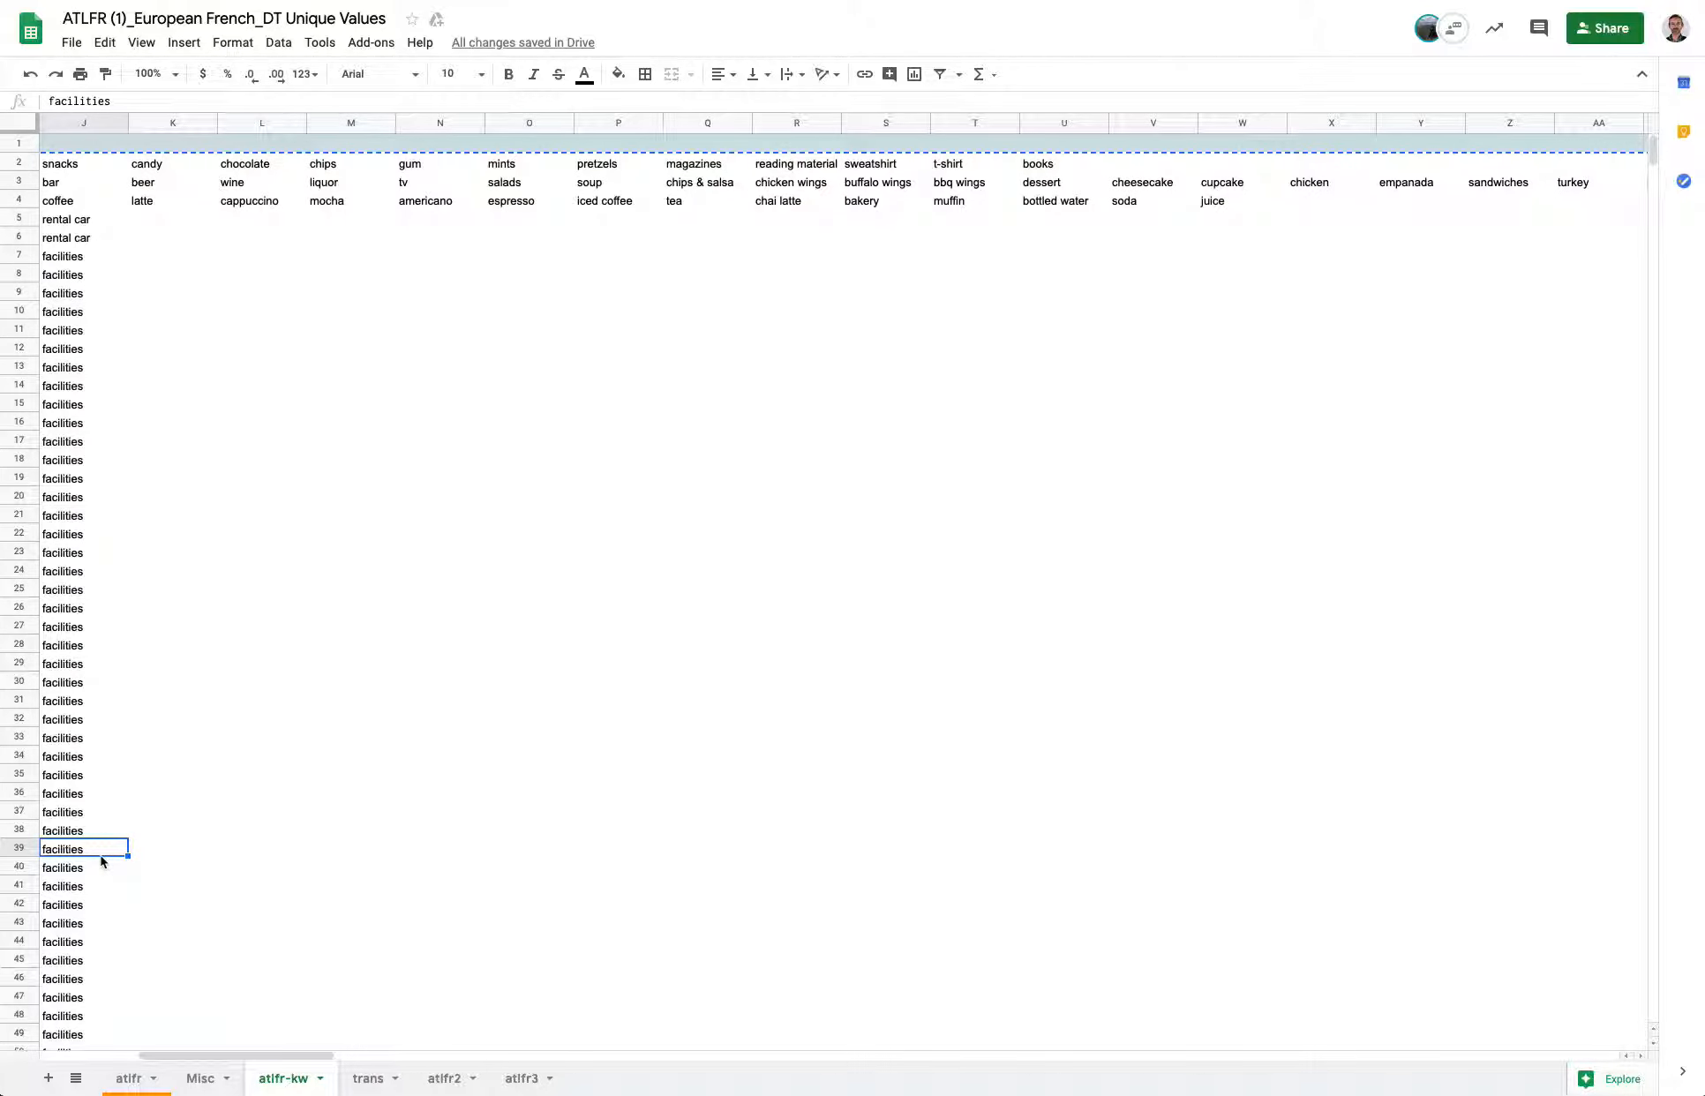
{"action": "key", "text": "ctrl+Down"}
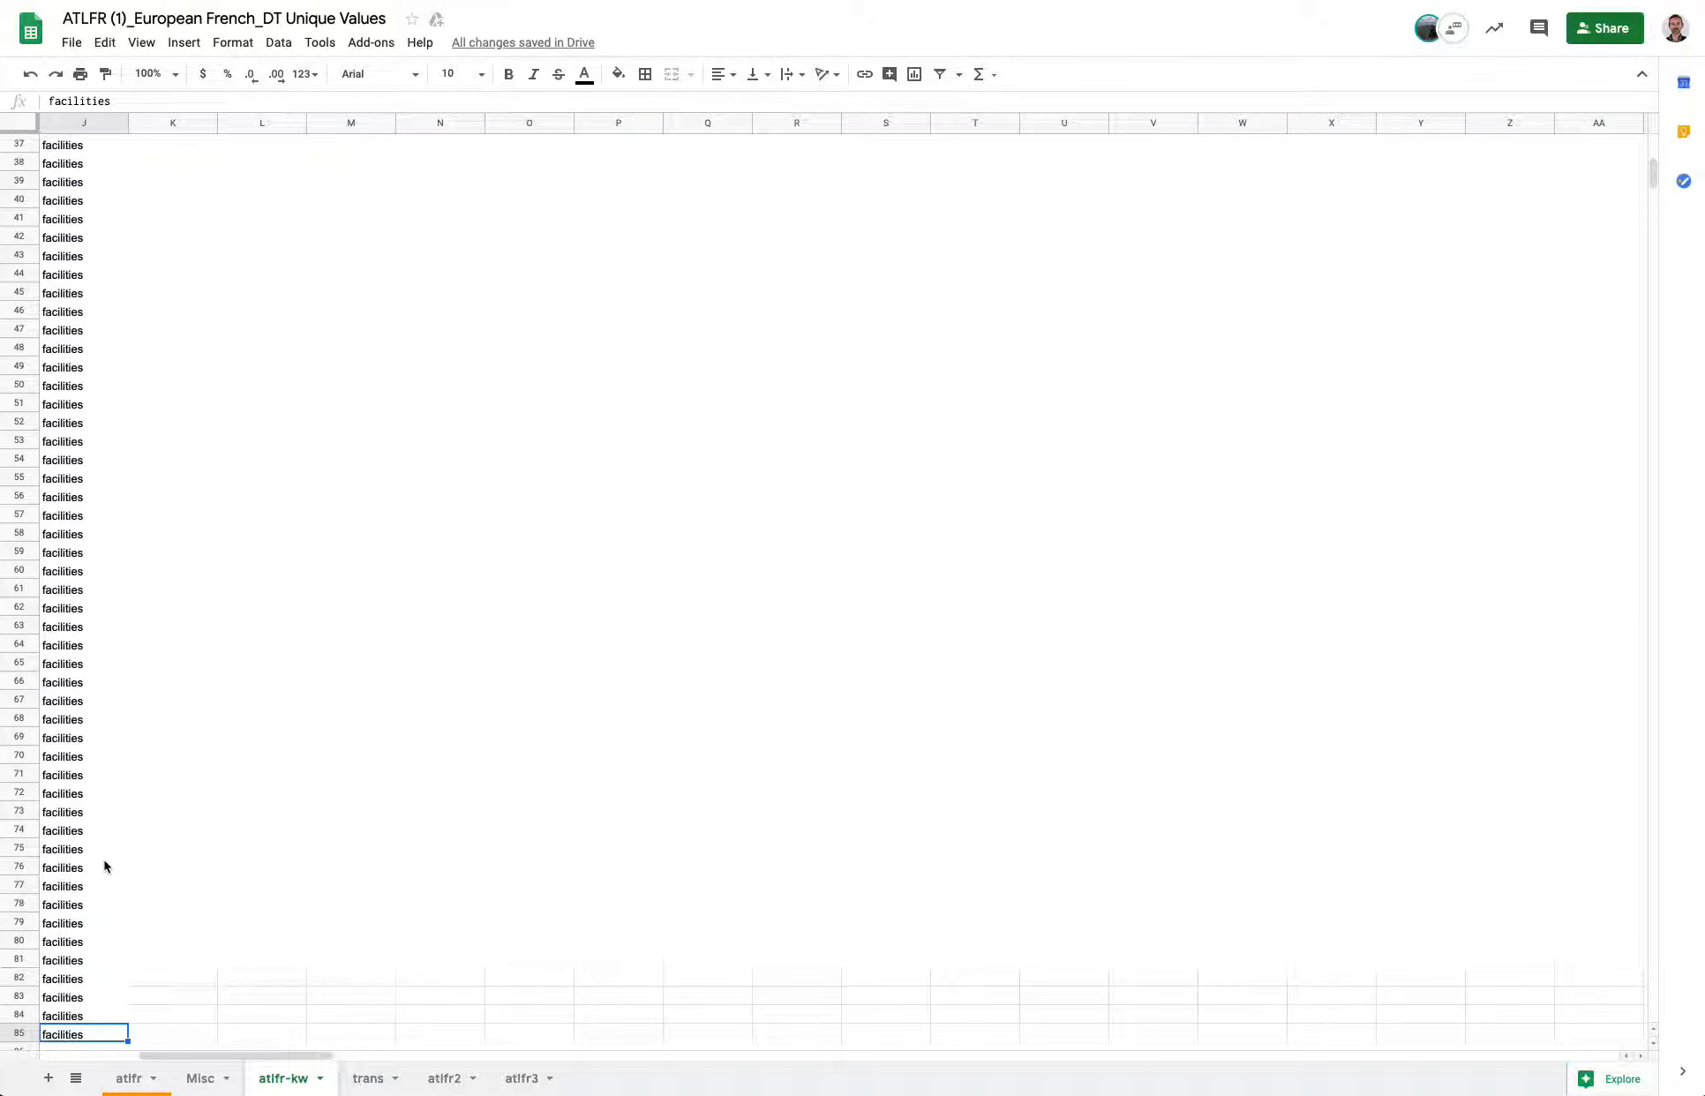
{"action": "scroll", "coordinate": [160, 872], "scroll_direction": "down", "scroll_amount": 3}
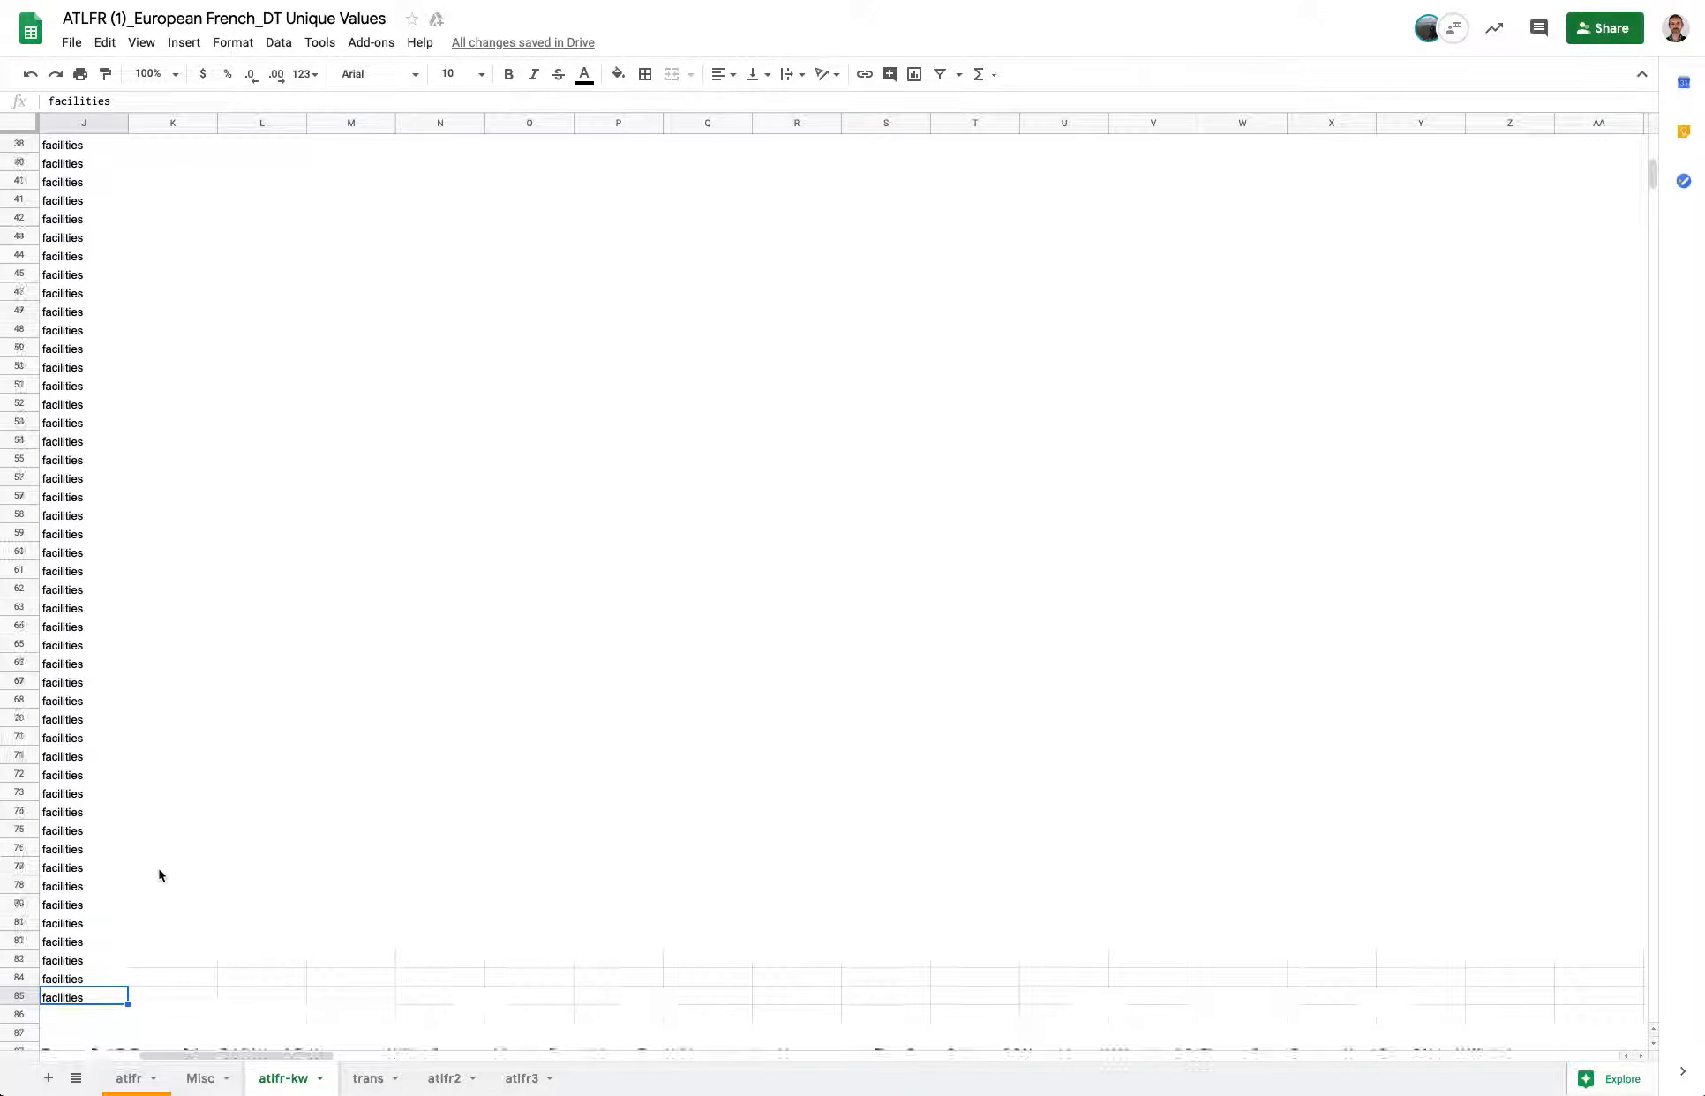
{"action": "scroll", "coordinate": [159, 874], "scroll_direction": "down", "scroll_amount": 2}
{"action": "left_click", "coordinate": [112, 870]}
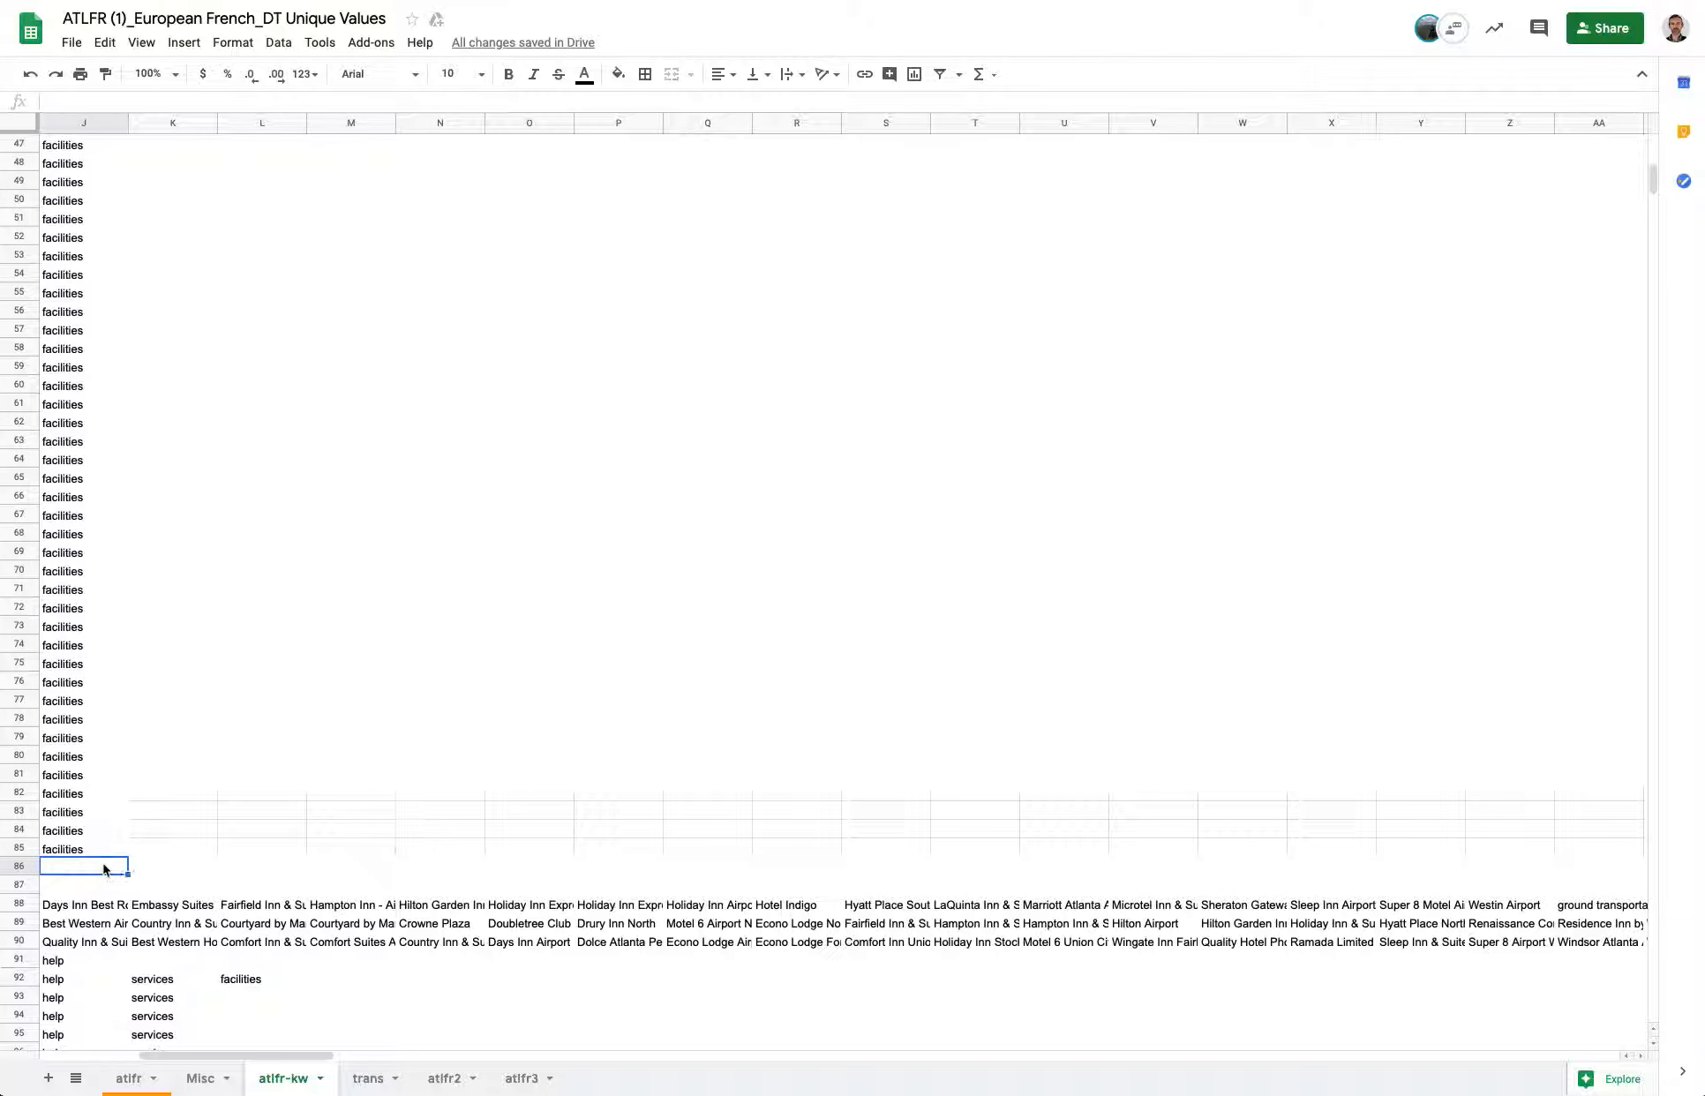
{"action": "scroll", "coordinate": [99, 908], "scroll_direction": "down", "scroll_amount": 3}
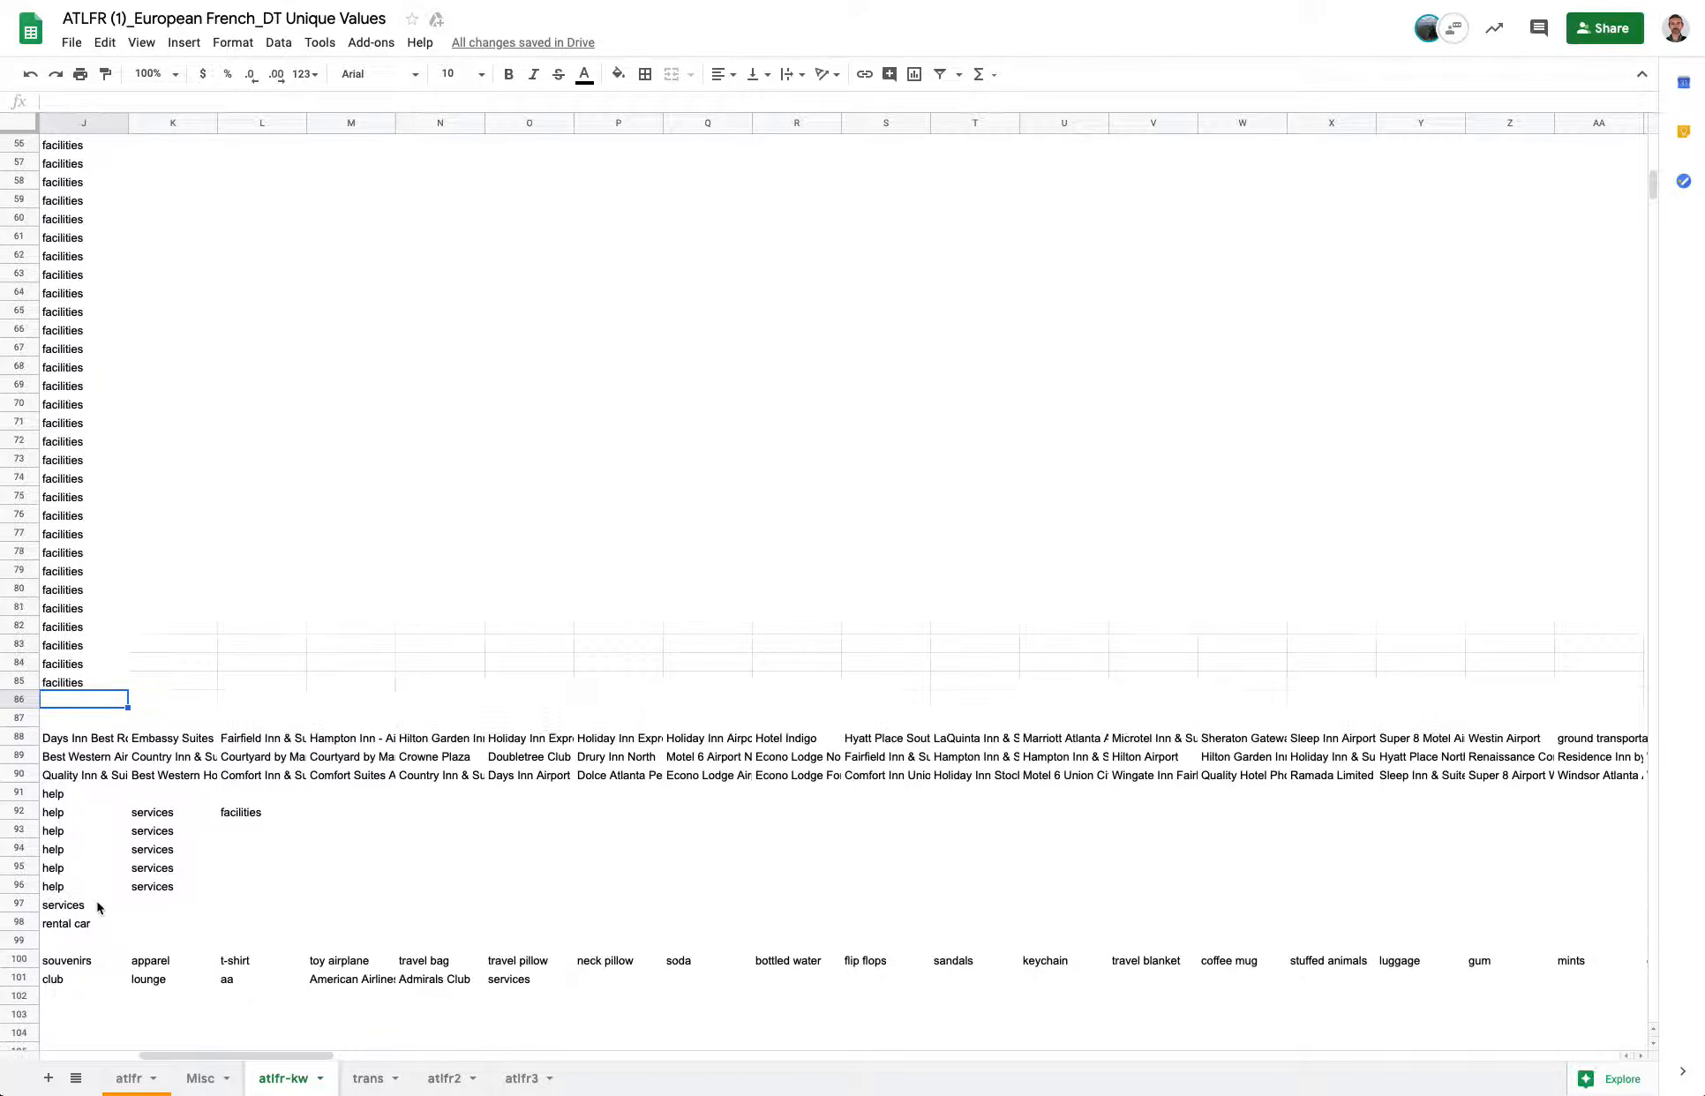
{"action": "scroll", "coordinate": [99, 907], "scroll_direction": "left", "scroll_amount": 5}
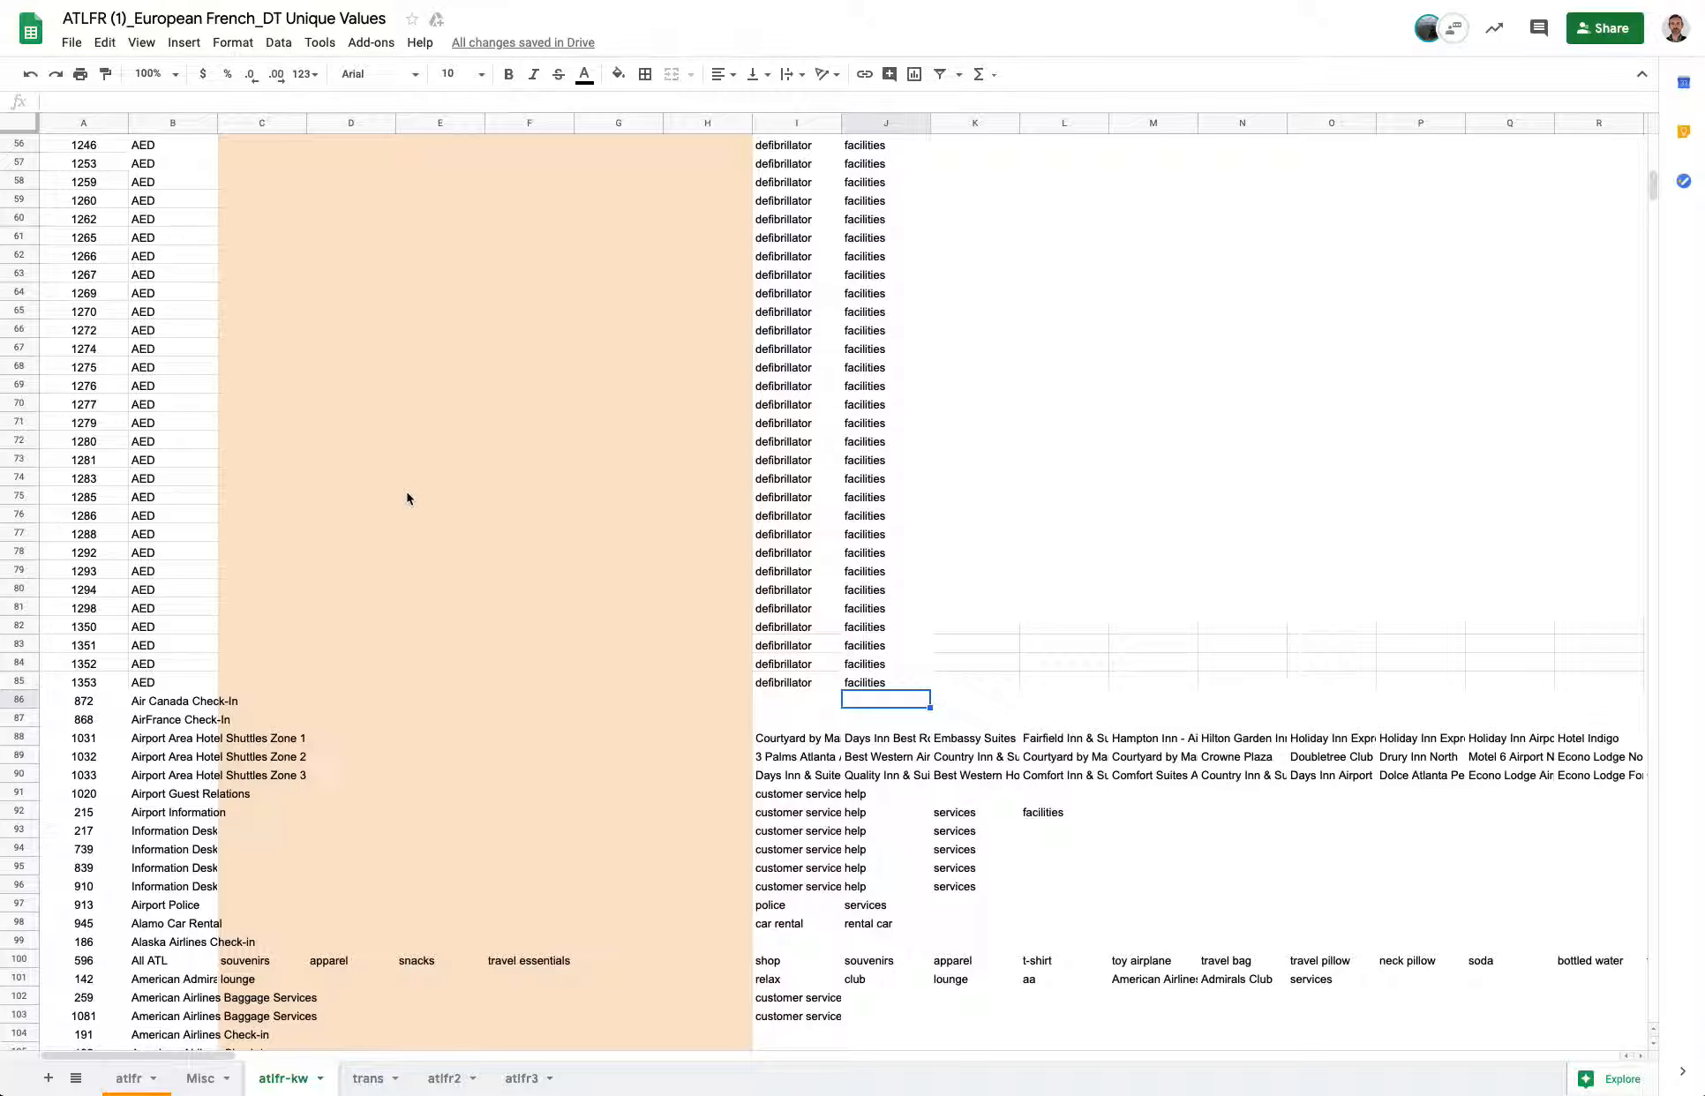
{"action": "key", "text": "Home"}
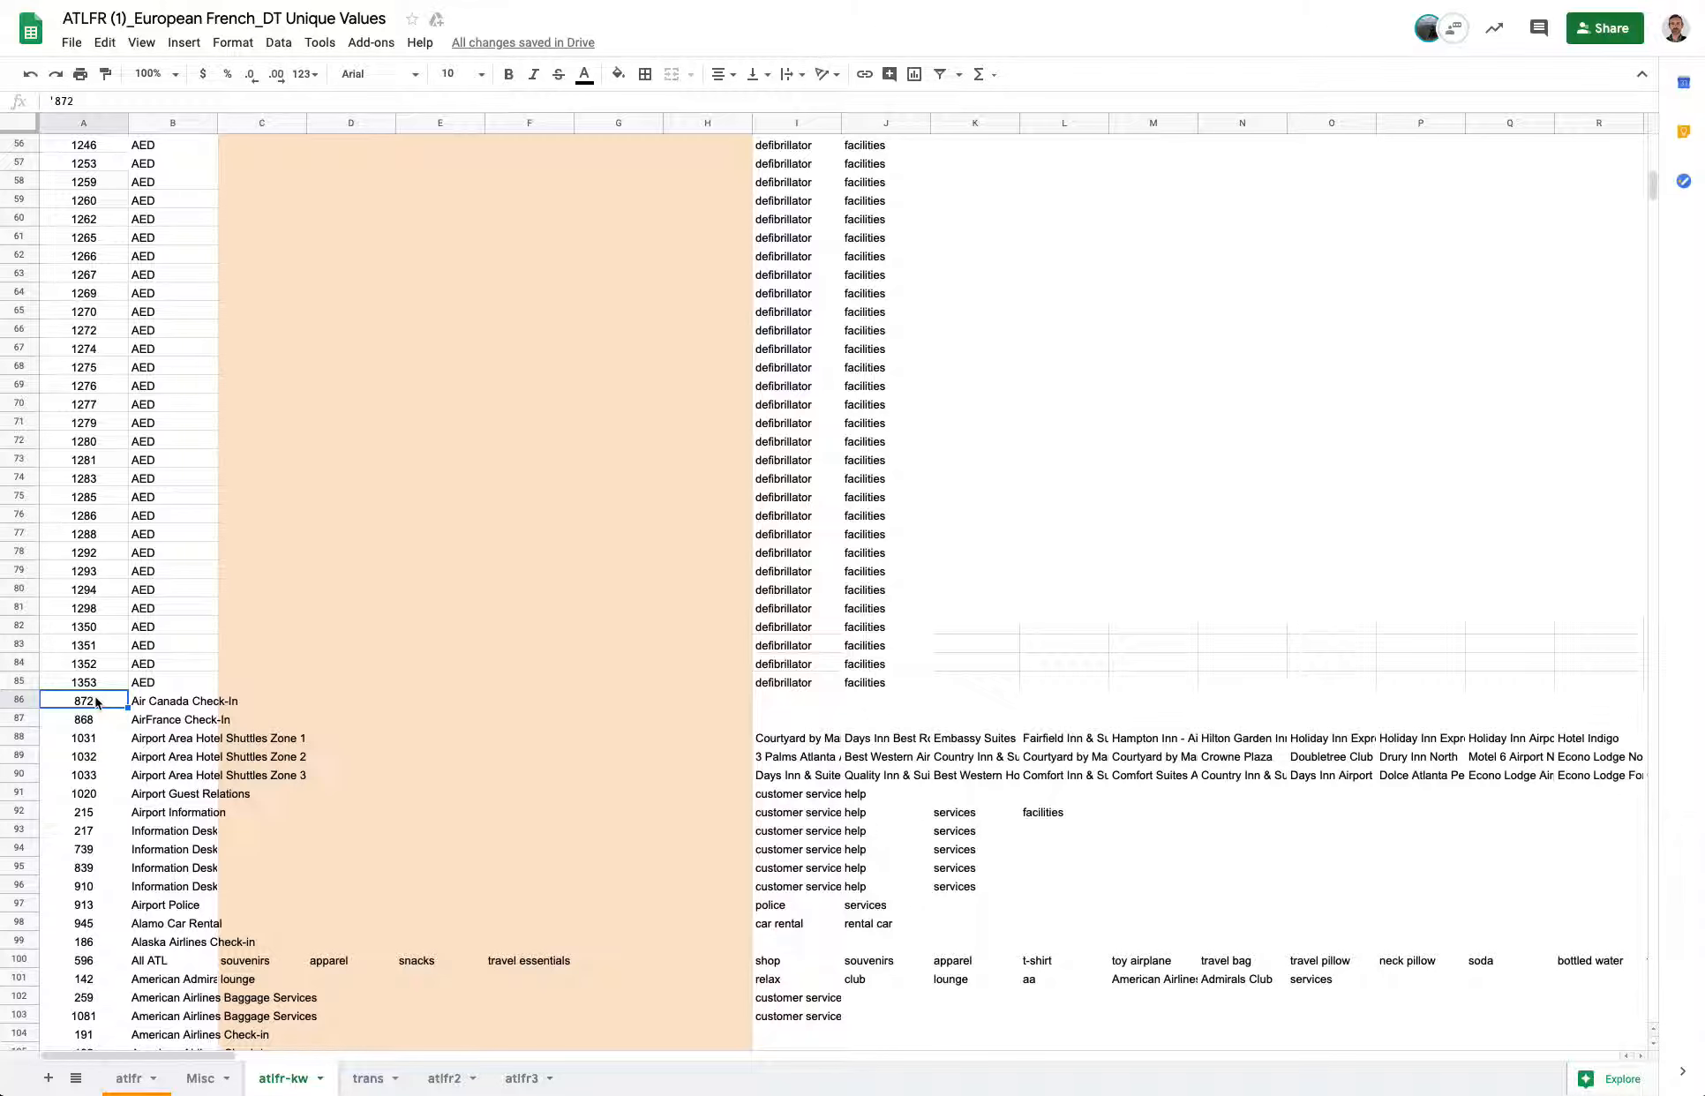
{"action": "key", "text": "ctrl+Down"}
{"action": "scroll", "coordinate": [62, 882], "scroll_direction": "down", "scroll_amount": 1}
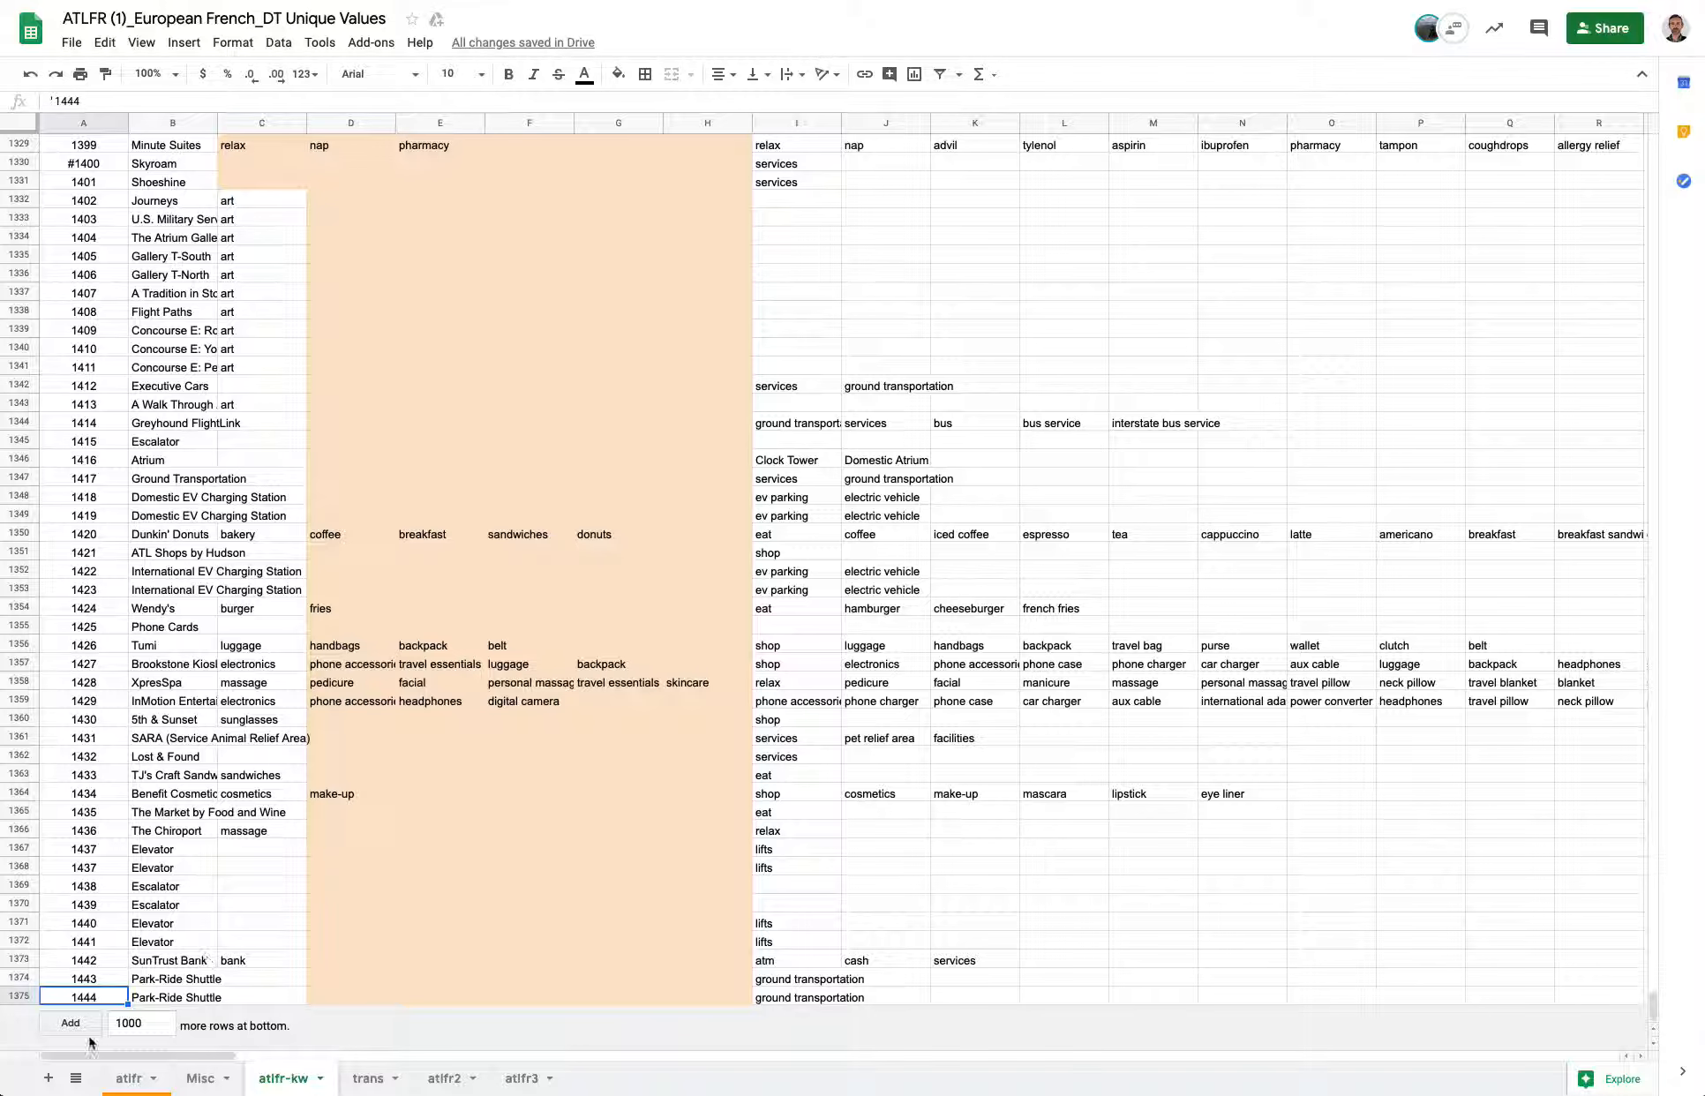
Add 375 rows to the bottom of the atlfr3 sheet.
{"action": "left_click", "coordinate": [519, 1078]}
{"action": "left_click", "coordinate": [120, 1016]}
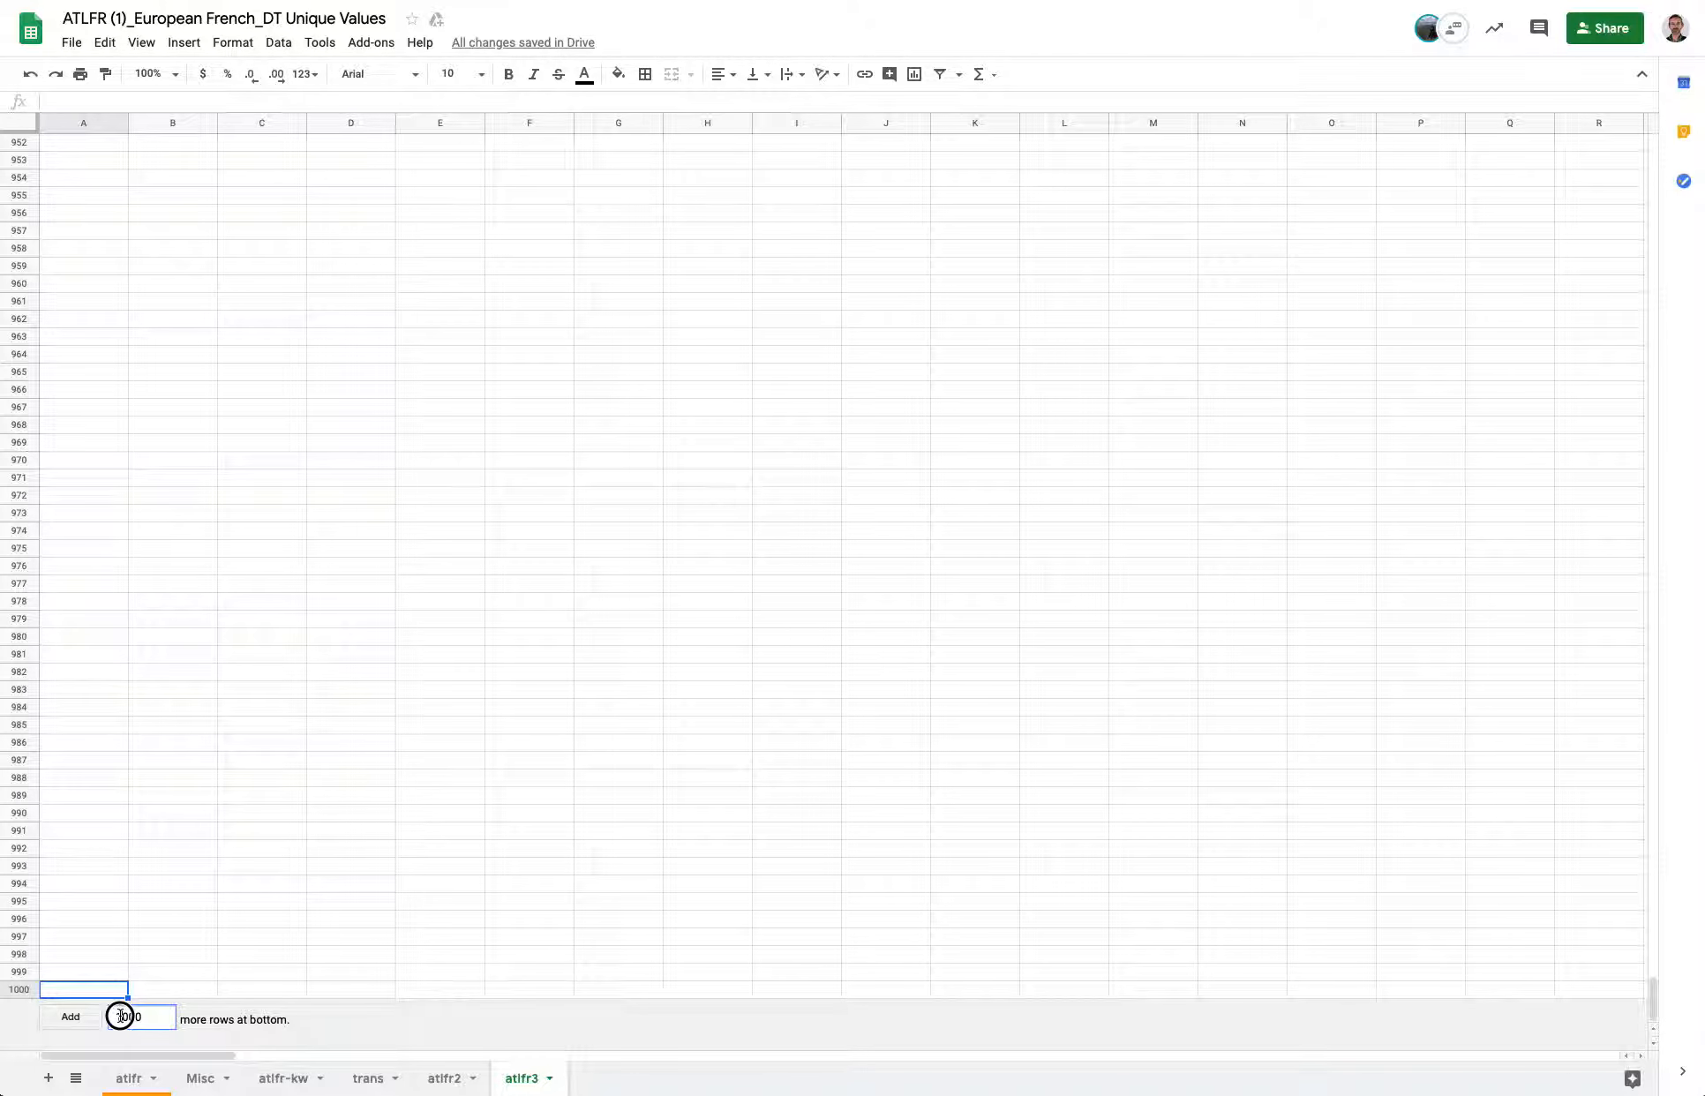
{"action": "left_click_drag", "start_coordinate": [157, 1016], "coordinate": [47, 1021]}
{"action": "type", "text": "375"}
{"action": "key", "text": "Return"}
{"action": "left_click", "coordinate": [57, 989]}
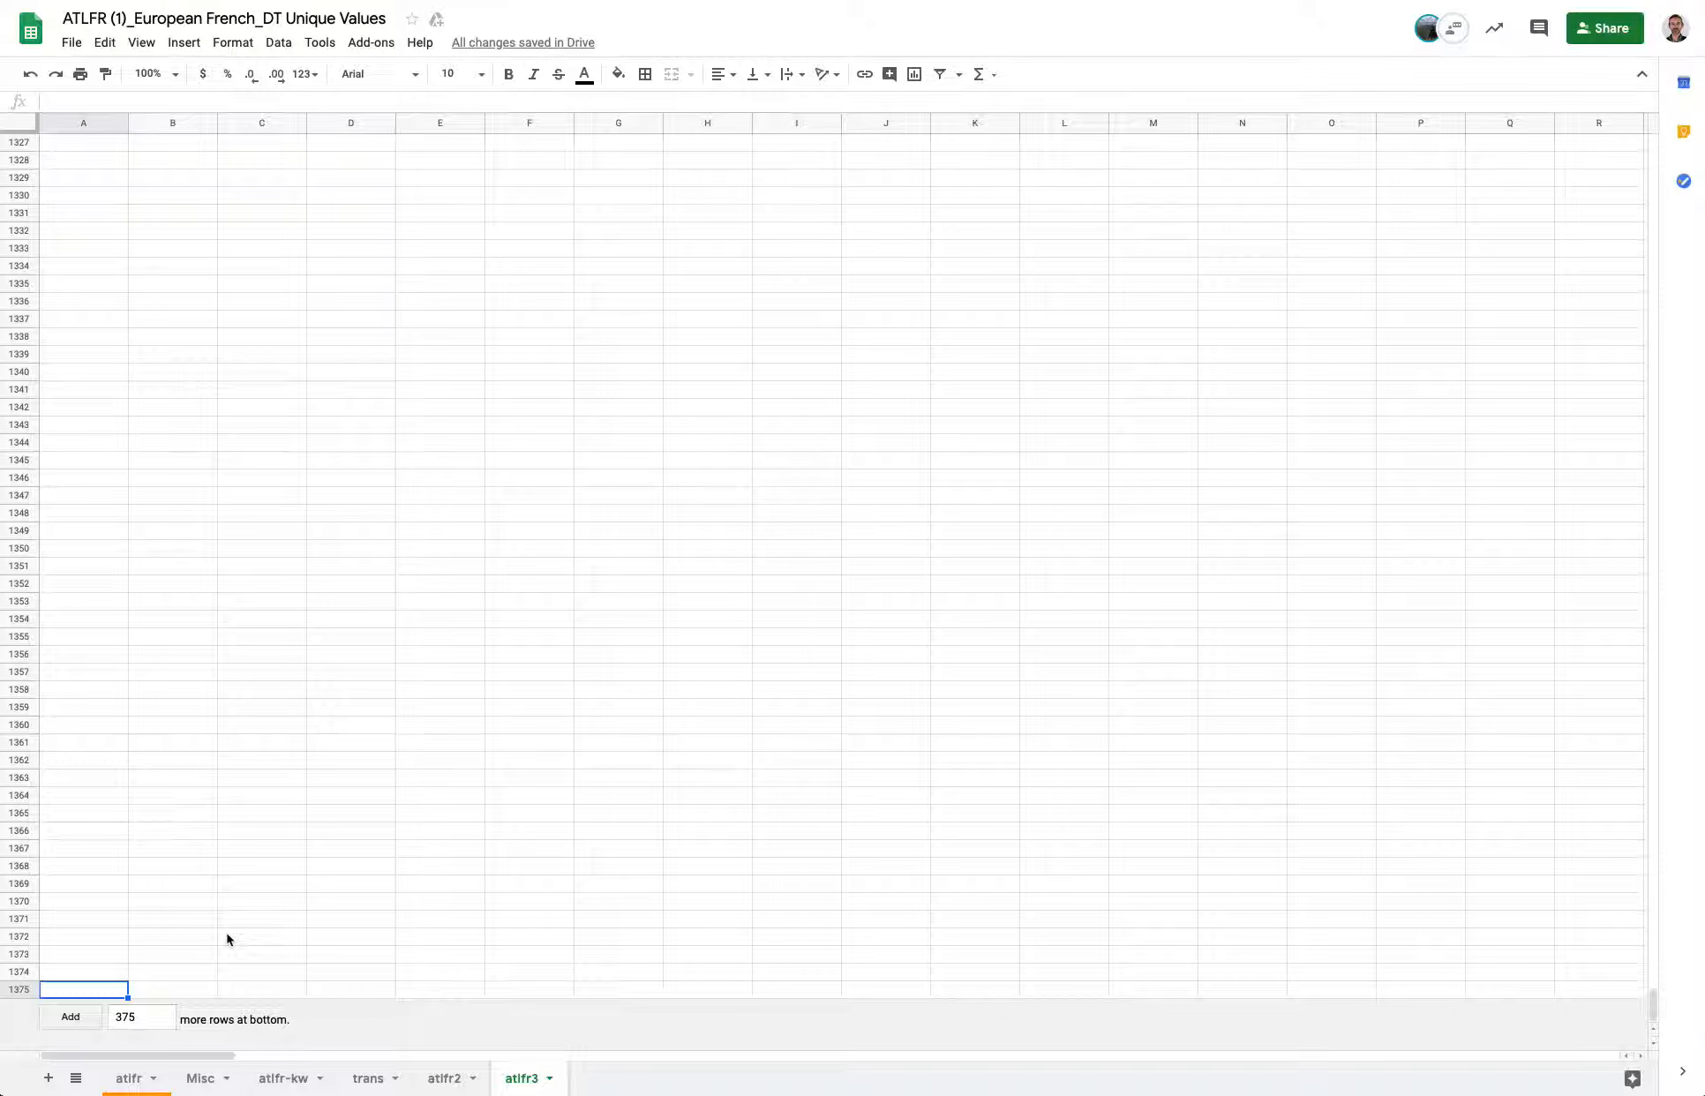
Fill the id and name reference formulas from A1:B1 of atlfr3 down to row 1375.
{"action": "key", "text": "ctrl+Home"}
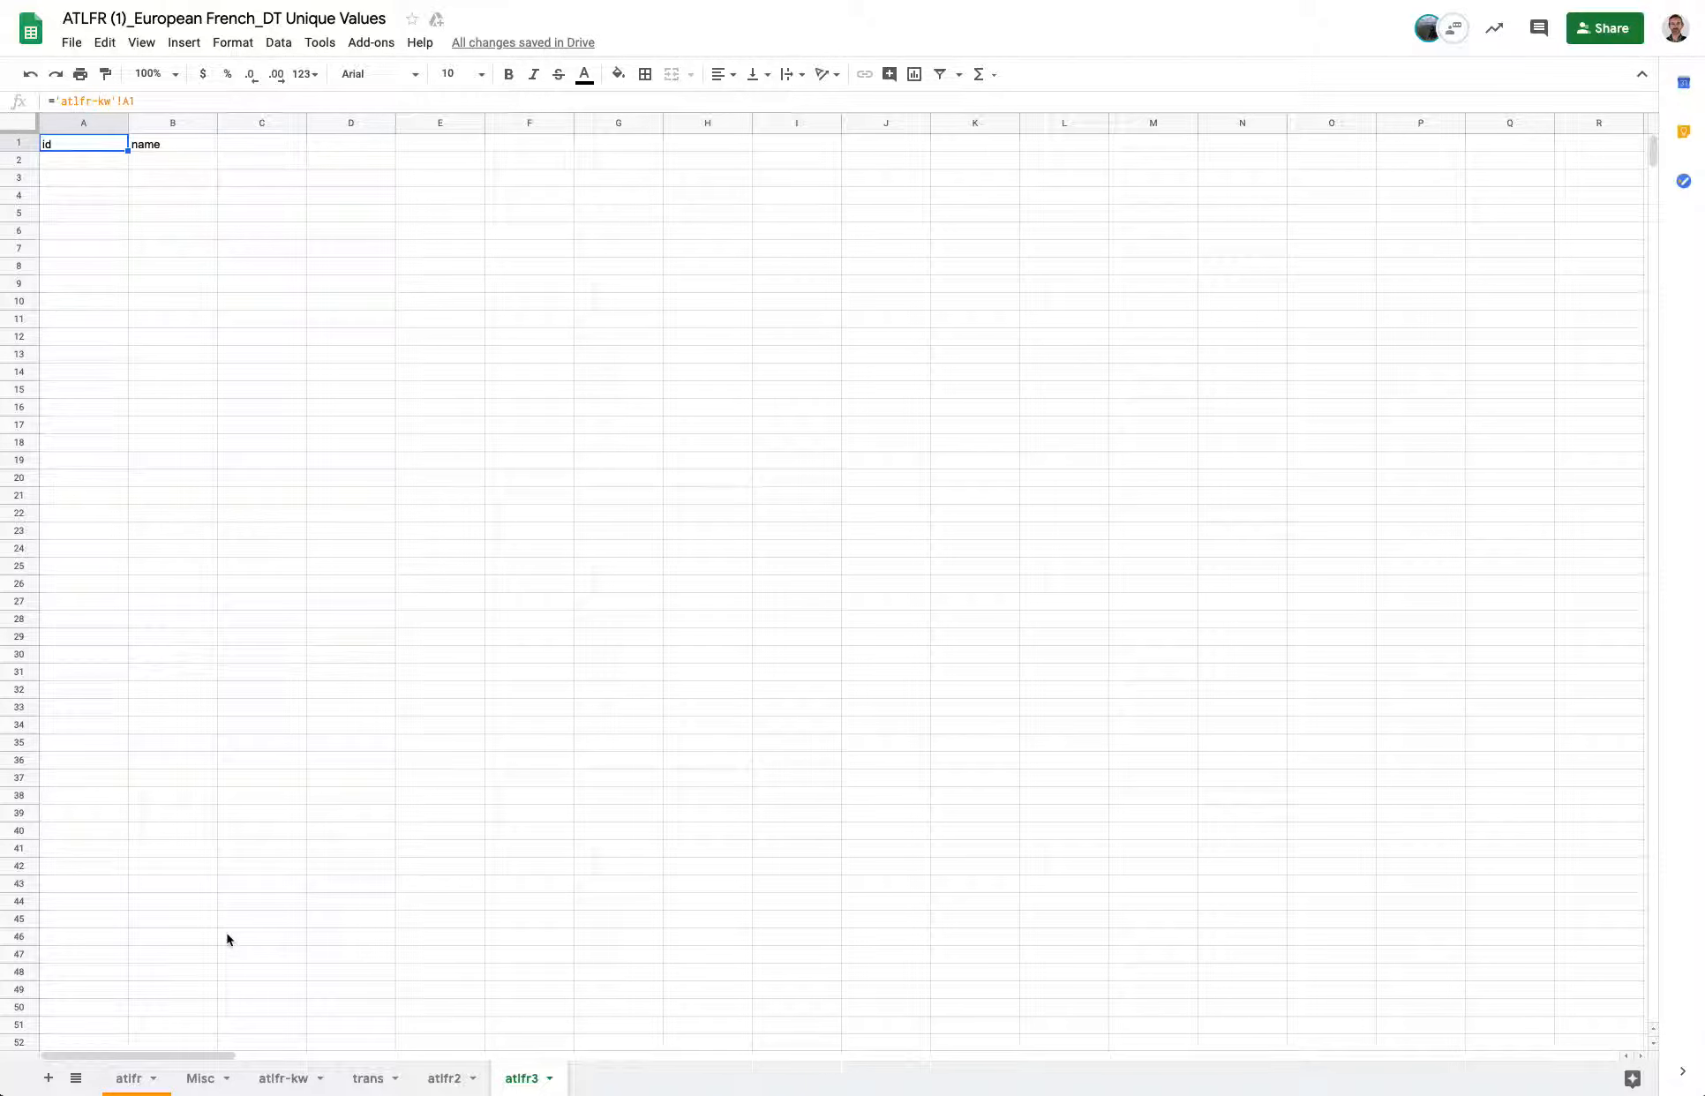
{"action": "key", "text": "Right"}
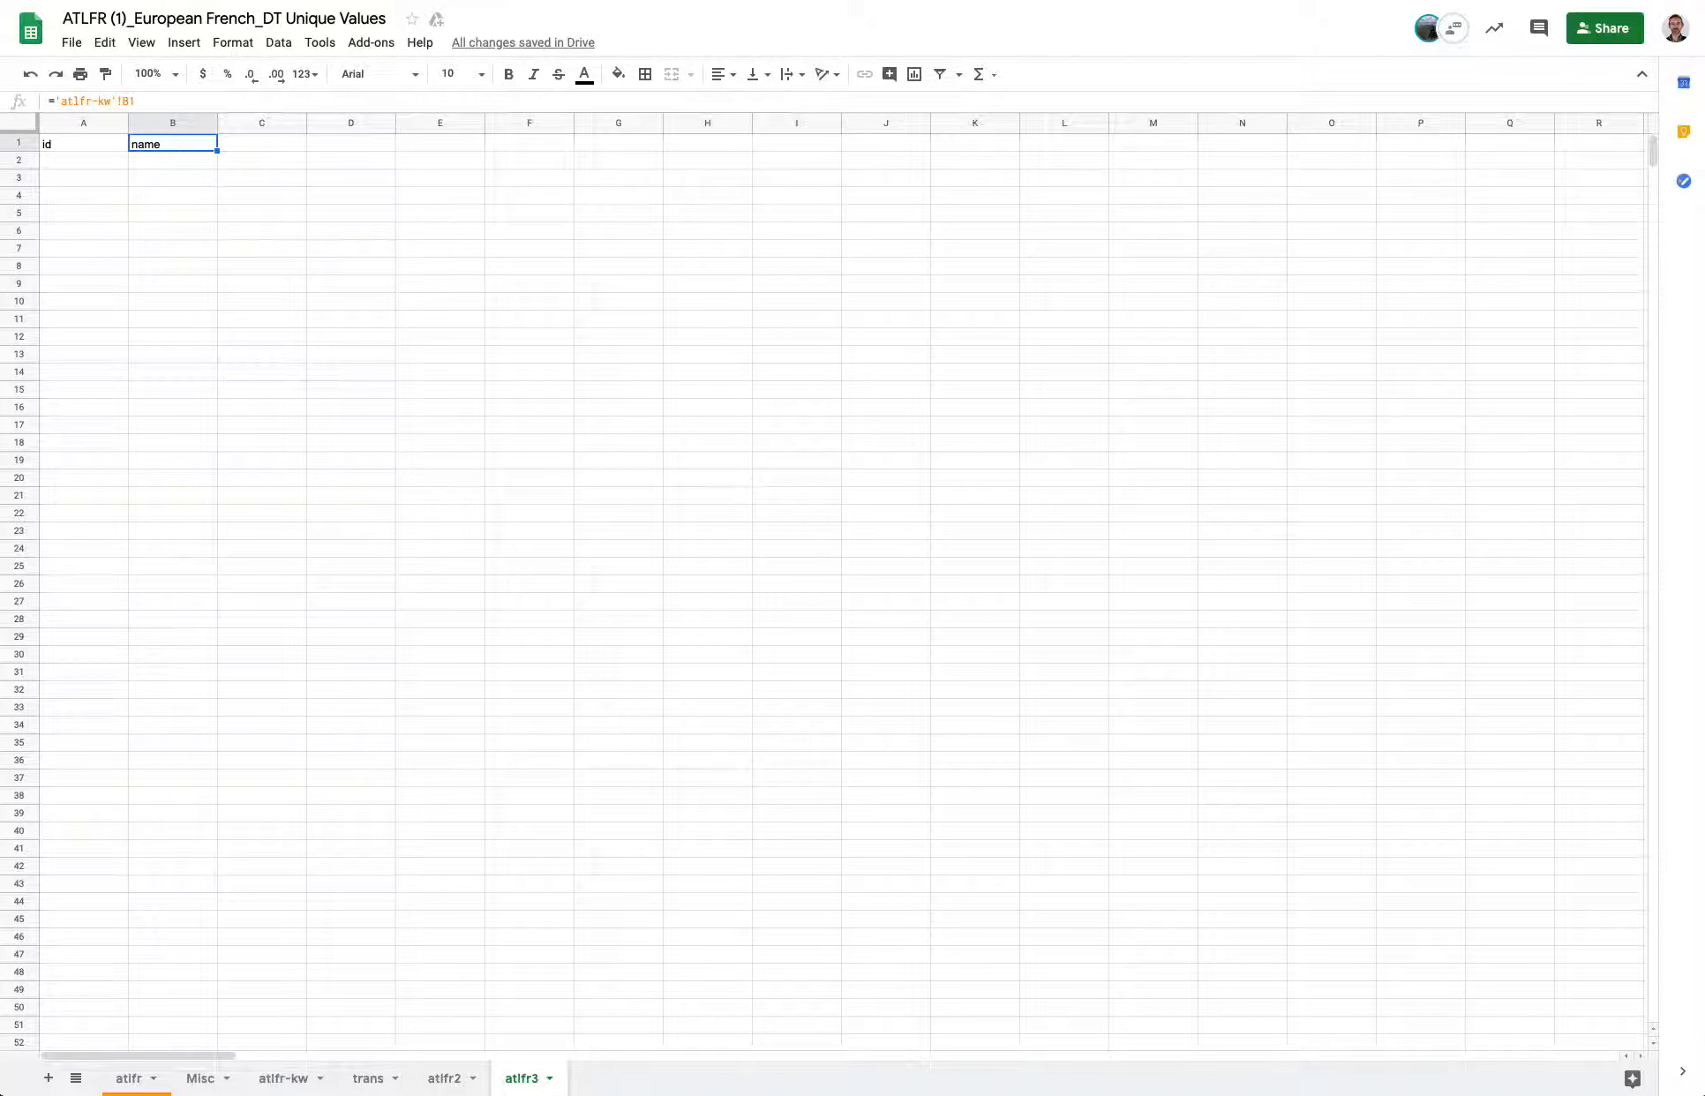
{"action": "key", "text": "Left"}
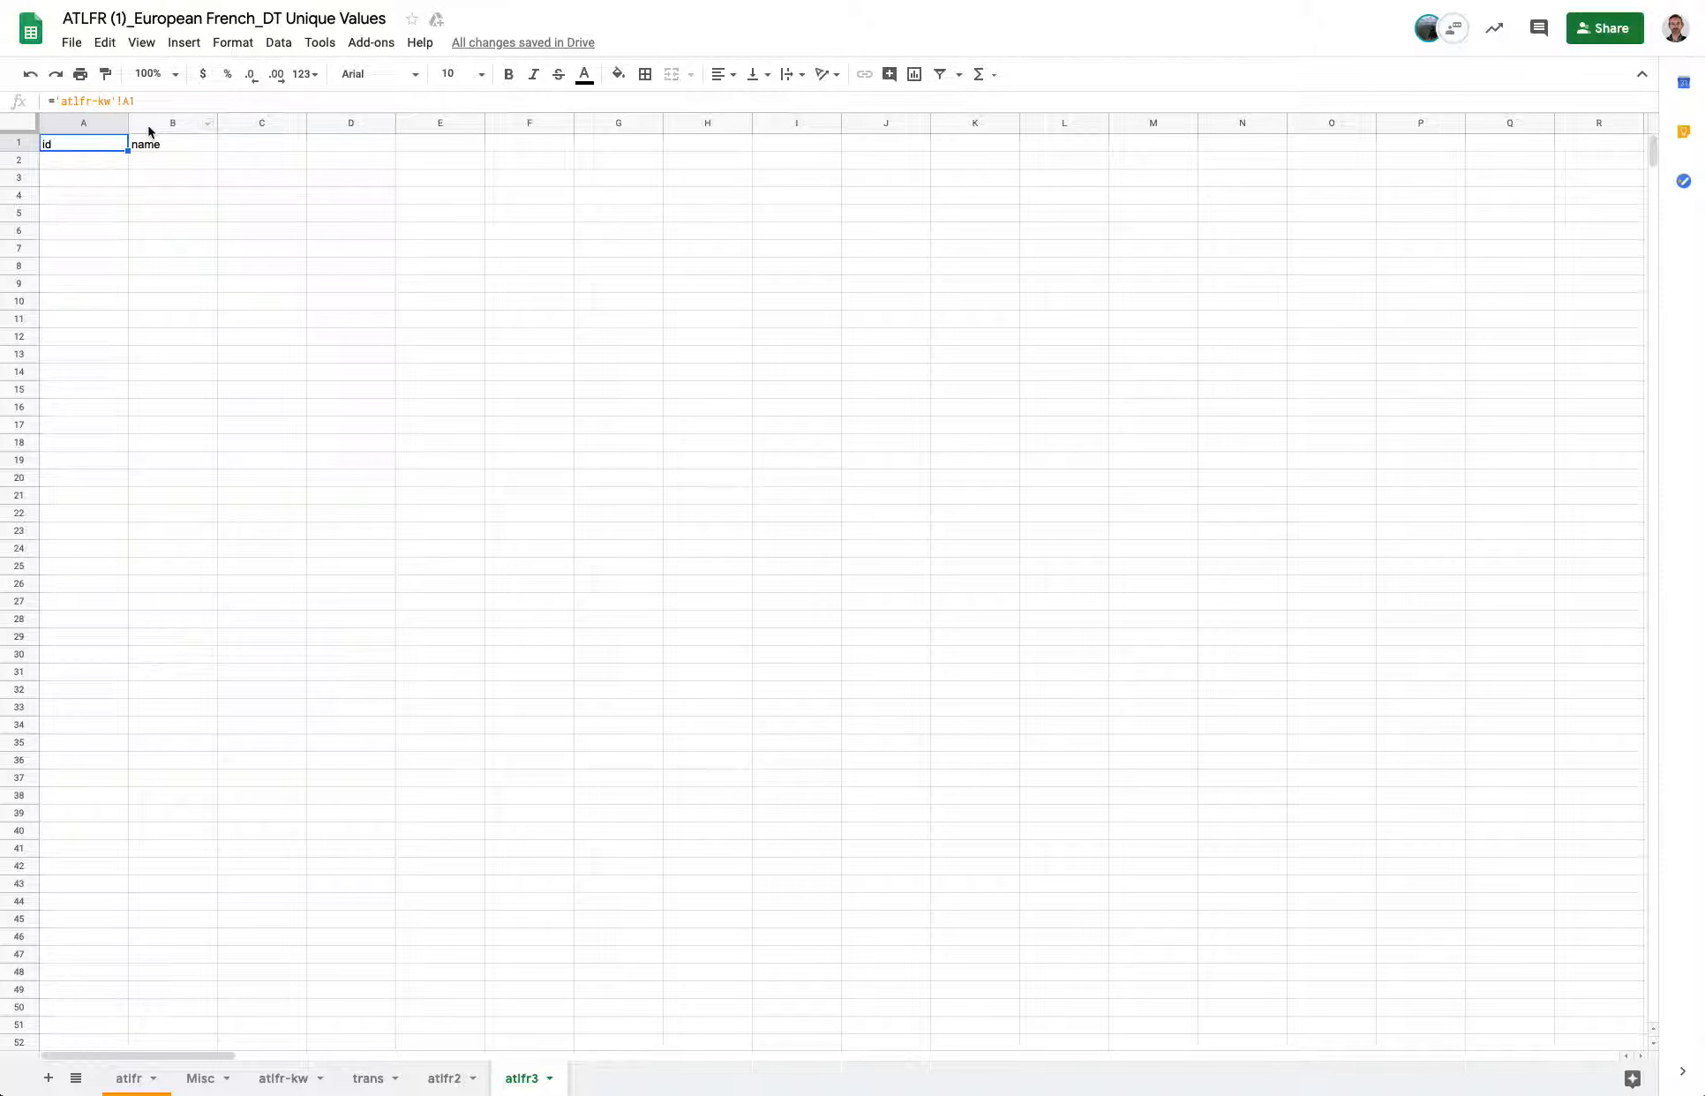
{"action": "left_click", "coordinate": [296, 1080]}
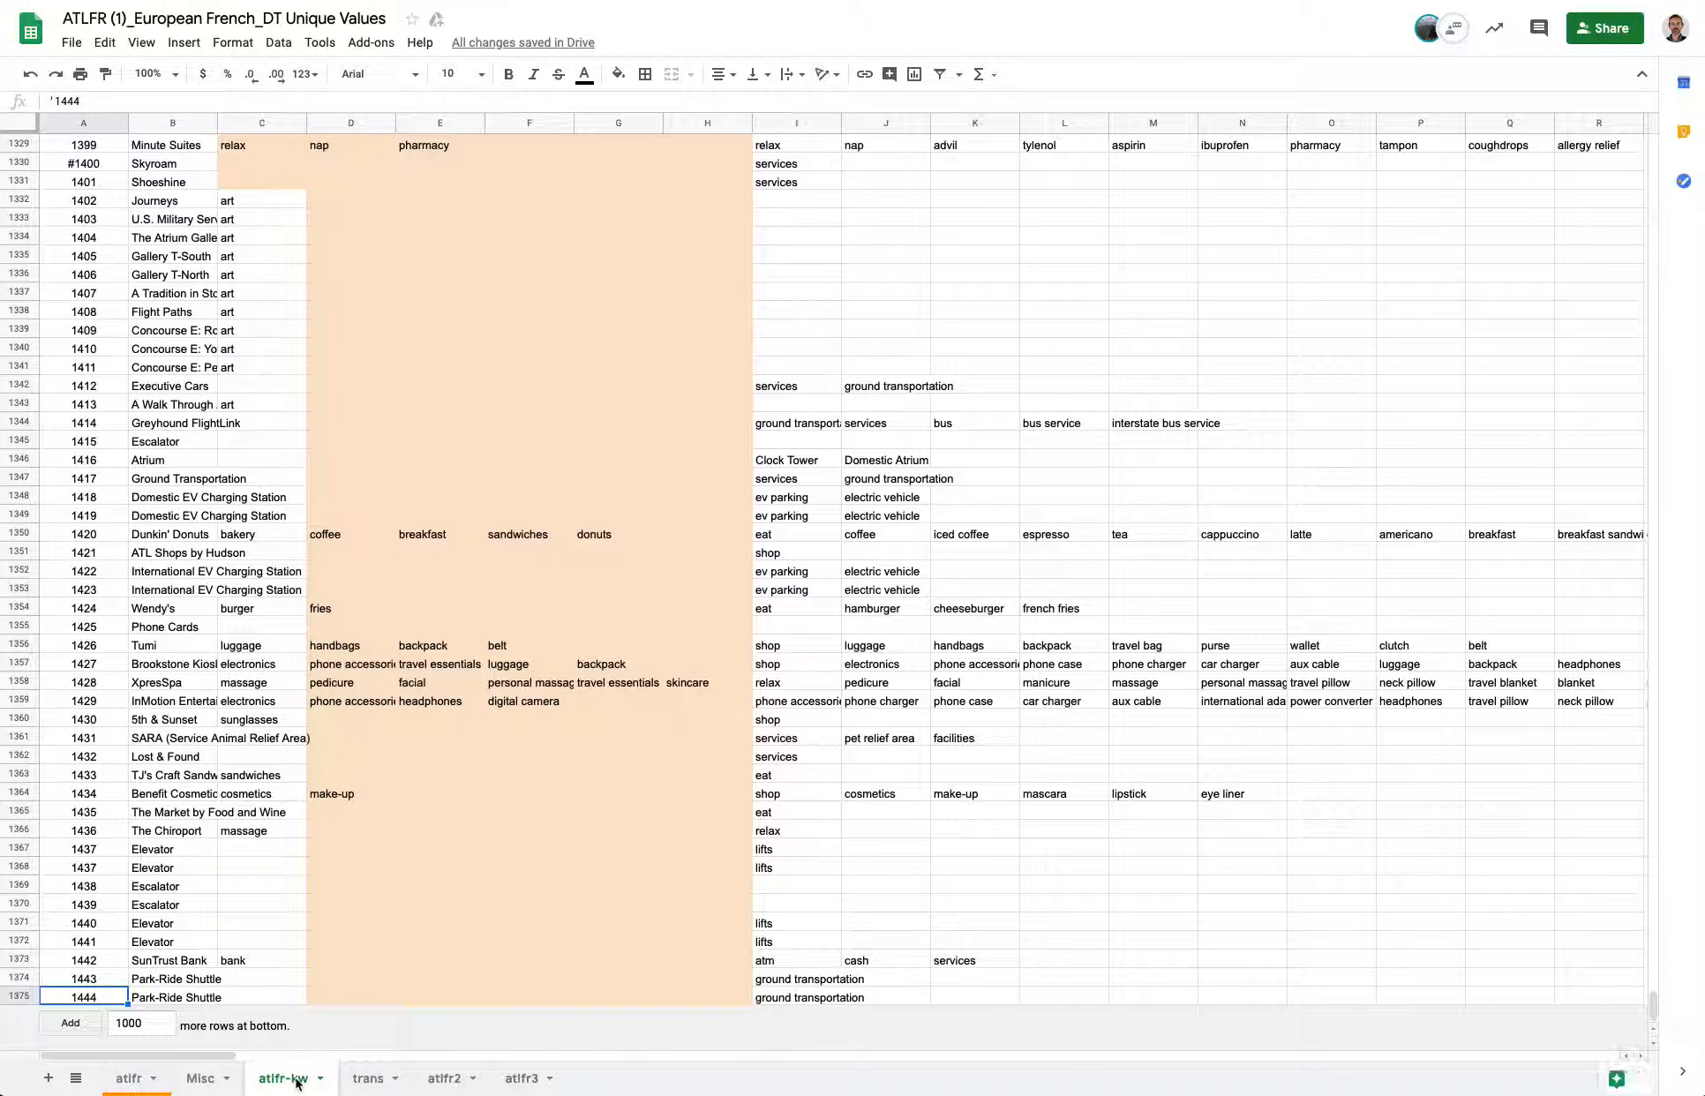
{"action": "left_click", "coordinate": [522, 1078]}
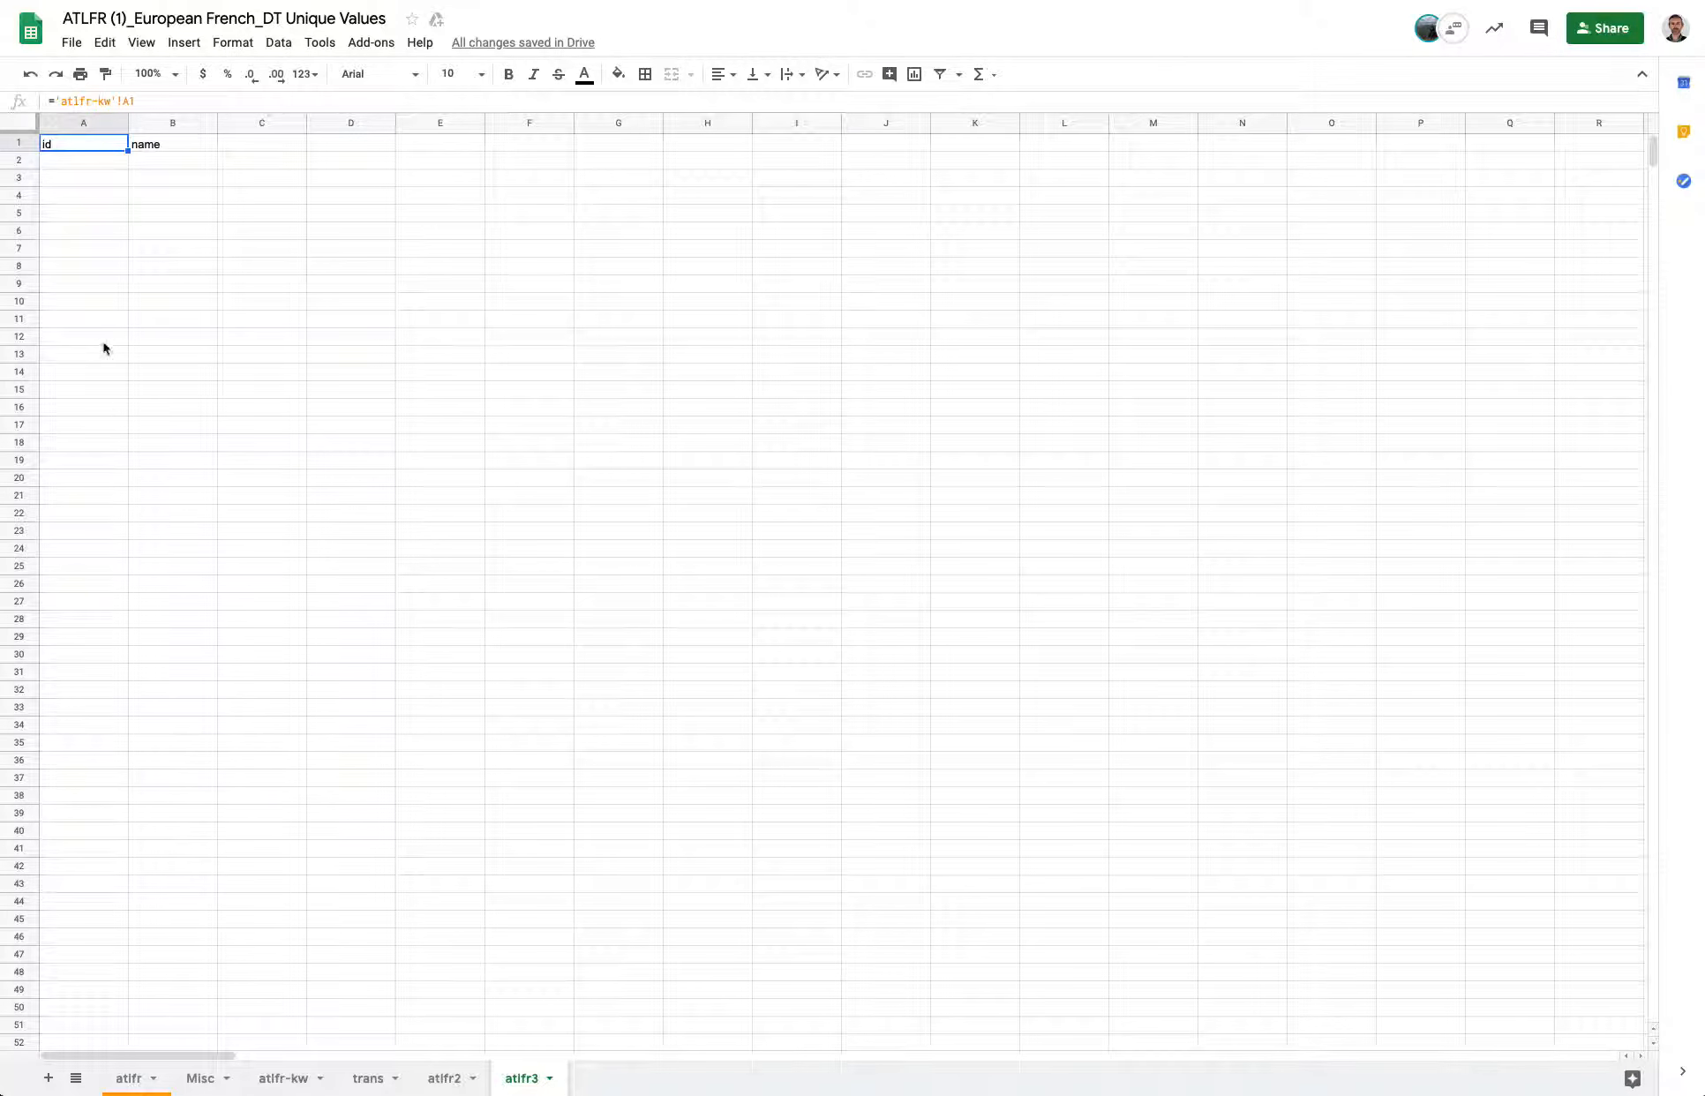
{"action": "left_click_drag", "start_coordinate": [107, 141], "coordinate": [186, 150]}
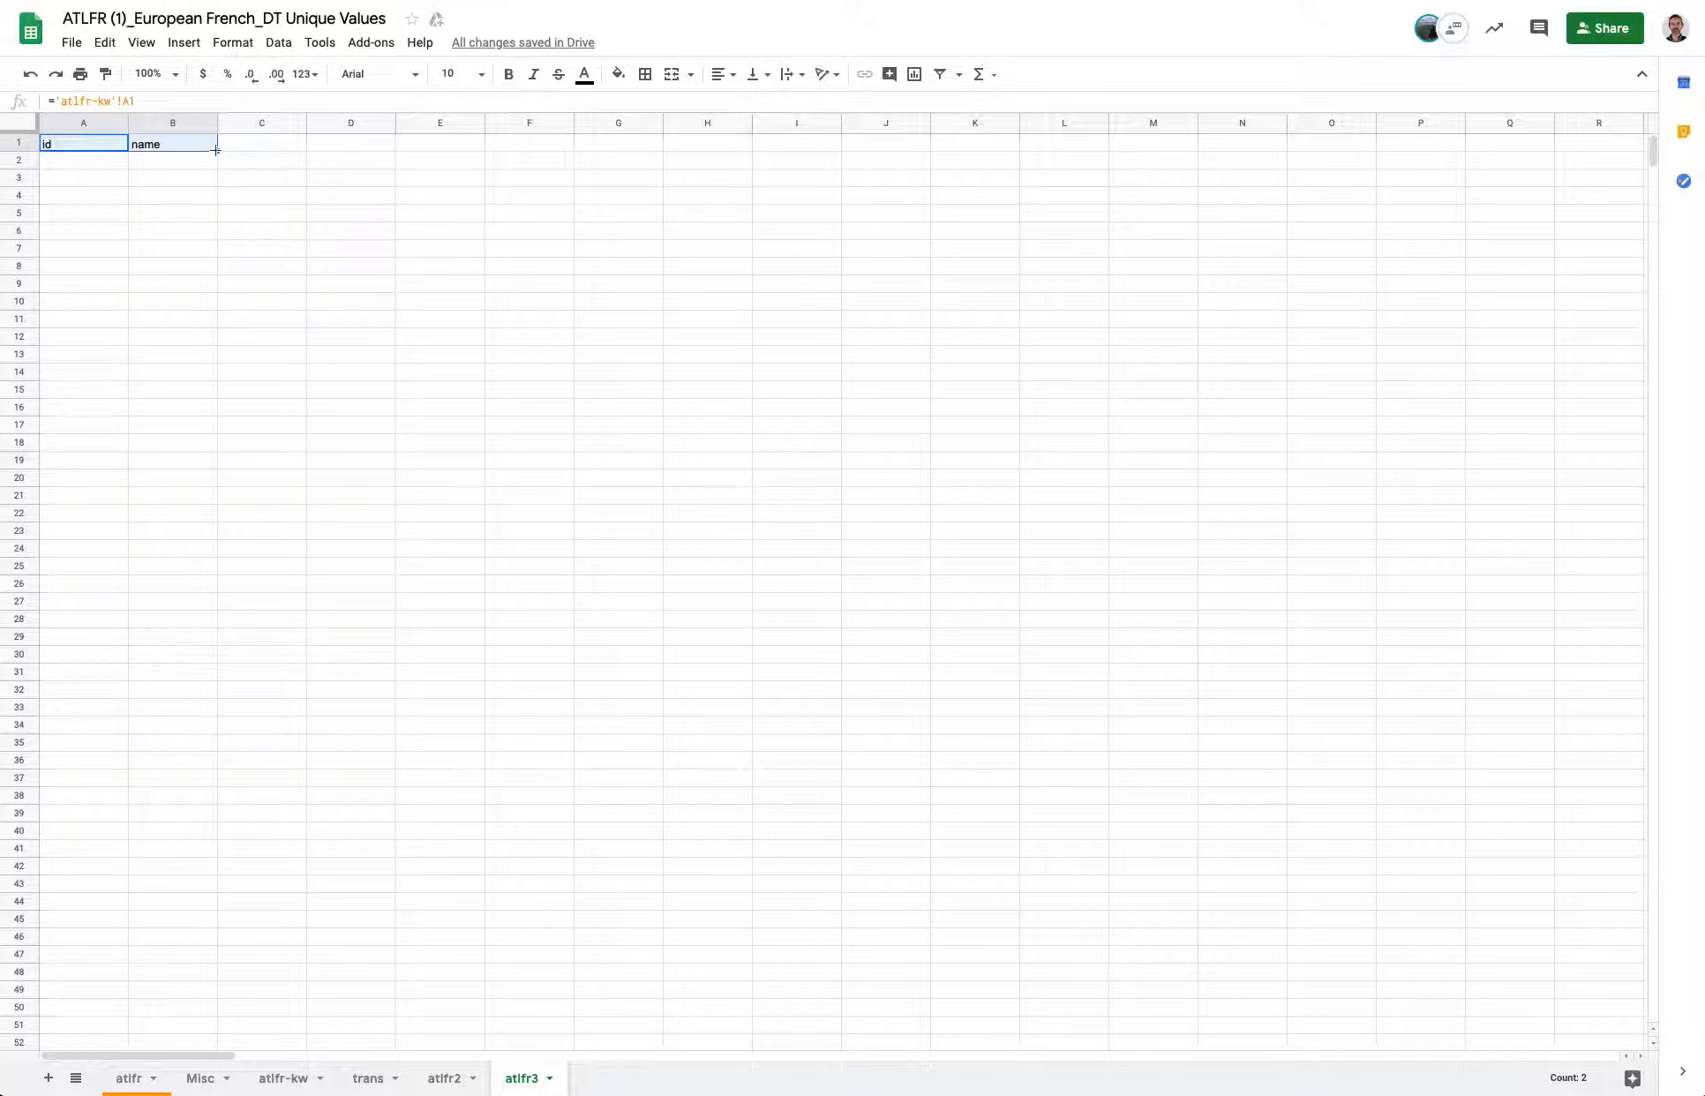
{"action": "left_click_drag", "start_coordinate": [216, 150], "coordinate": [273, 1045]}
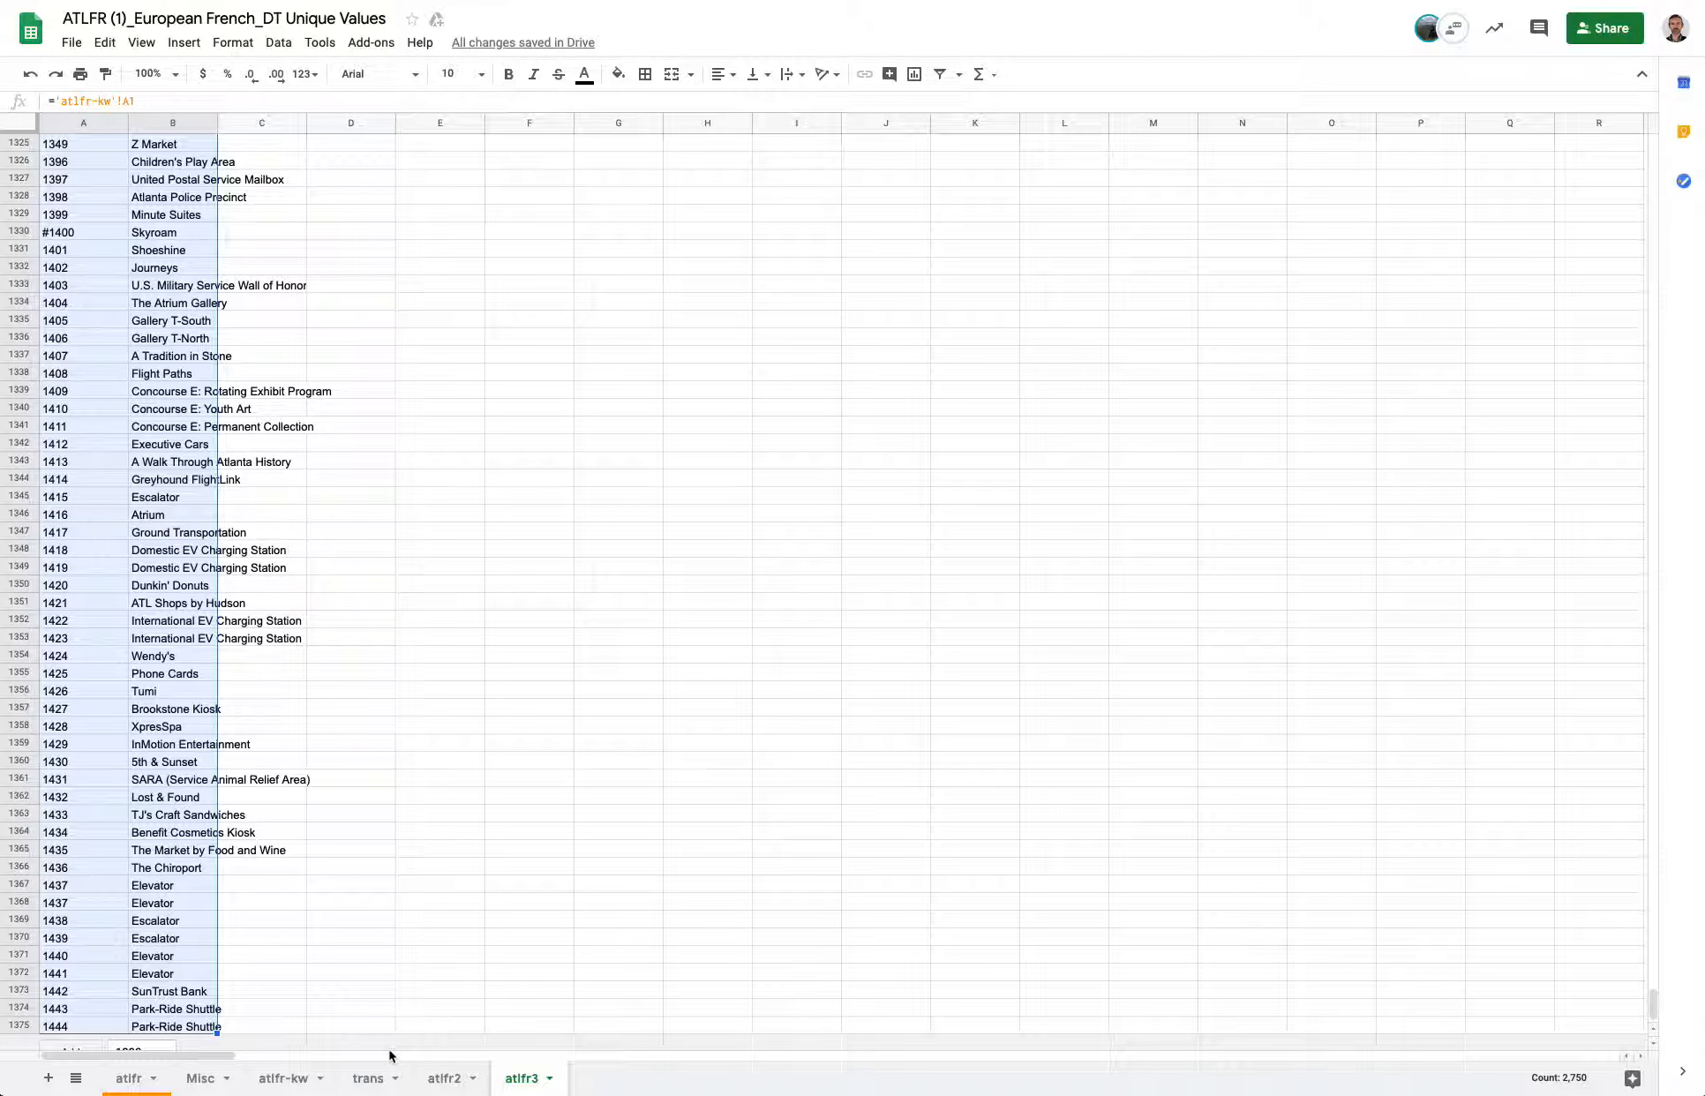
Compare the filled atlfr3 columns with the keyword columns on the atlfr-kw sheet.
{"action": "left_click", "coordinate": [184, 632]}
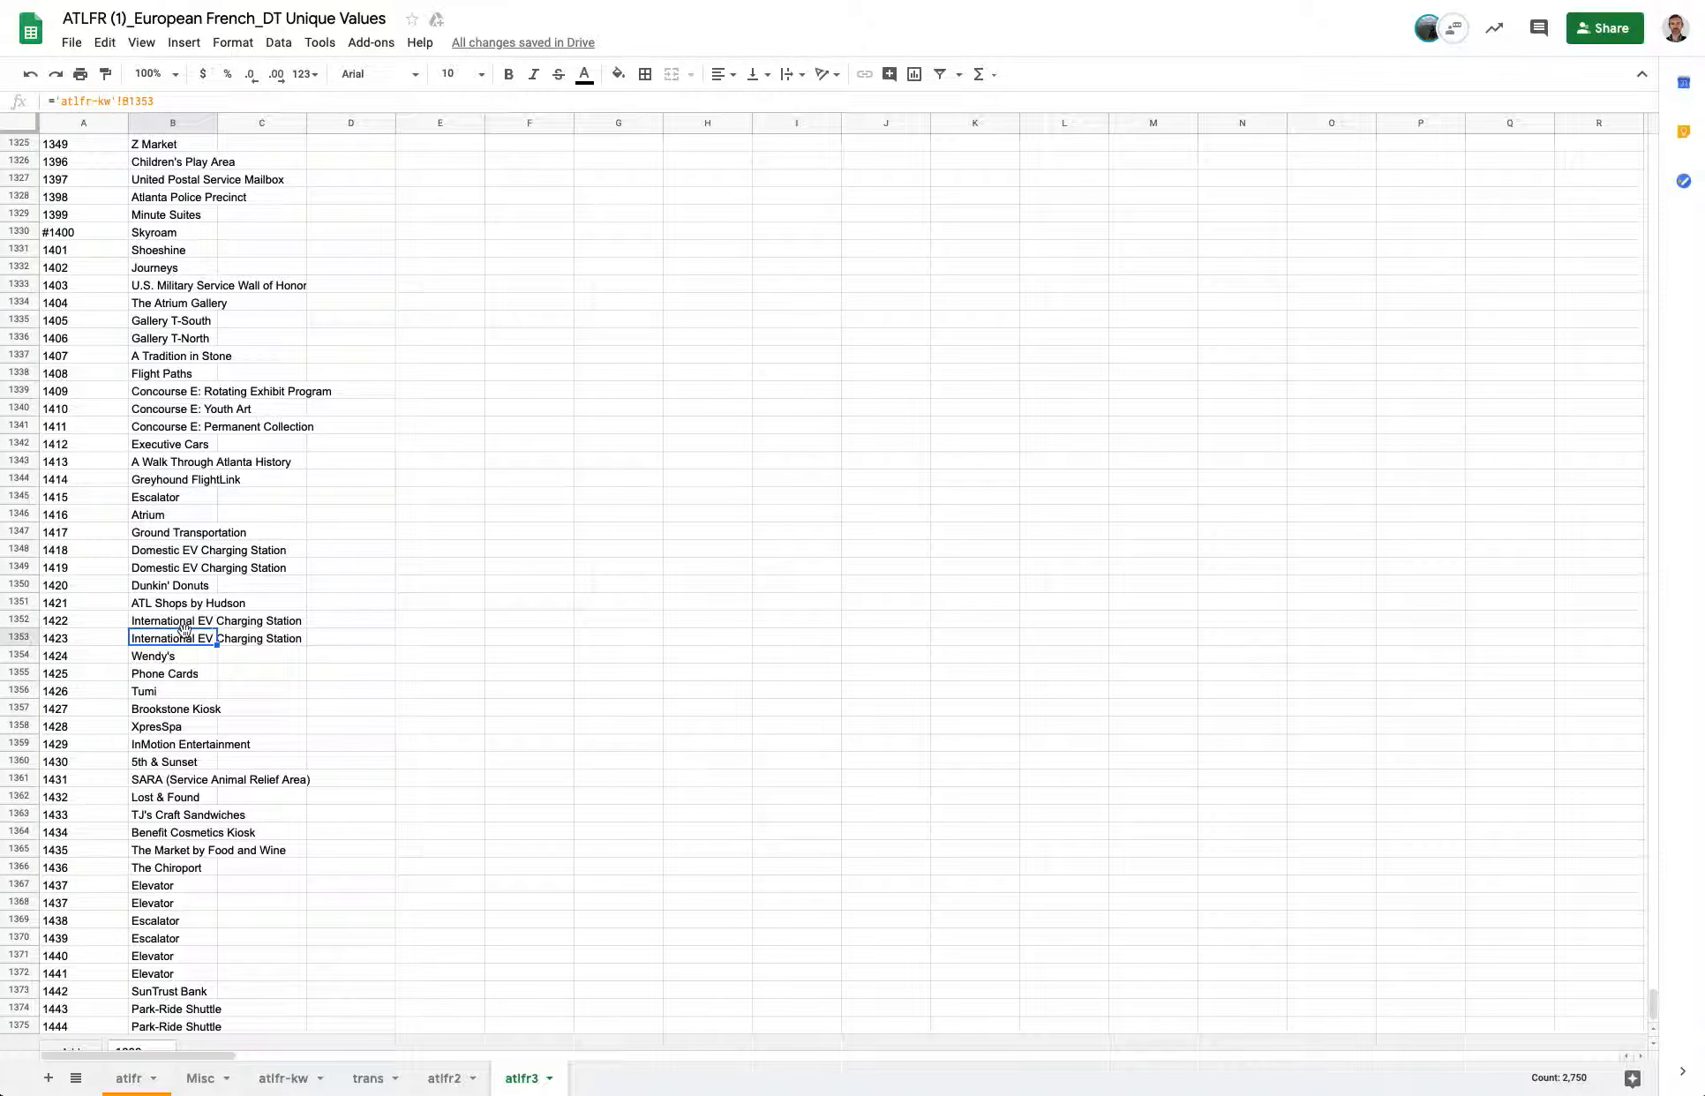
{"action": "key", "text": "ctrl+Up"}
{"action": "key", "text": "Down"}
{"action": "key", "text": "Right"}
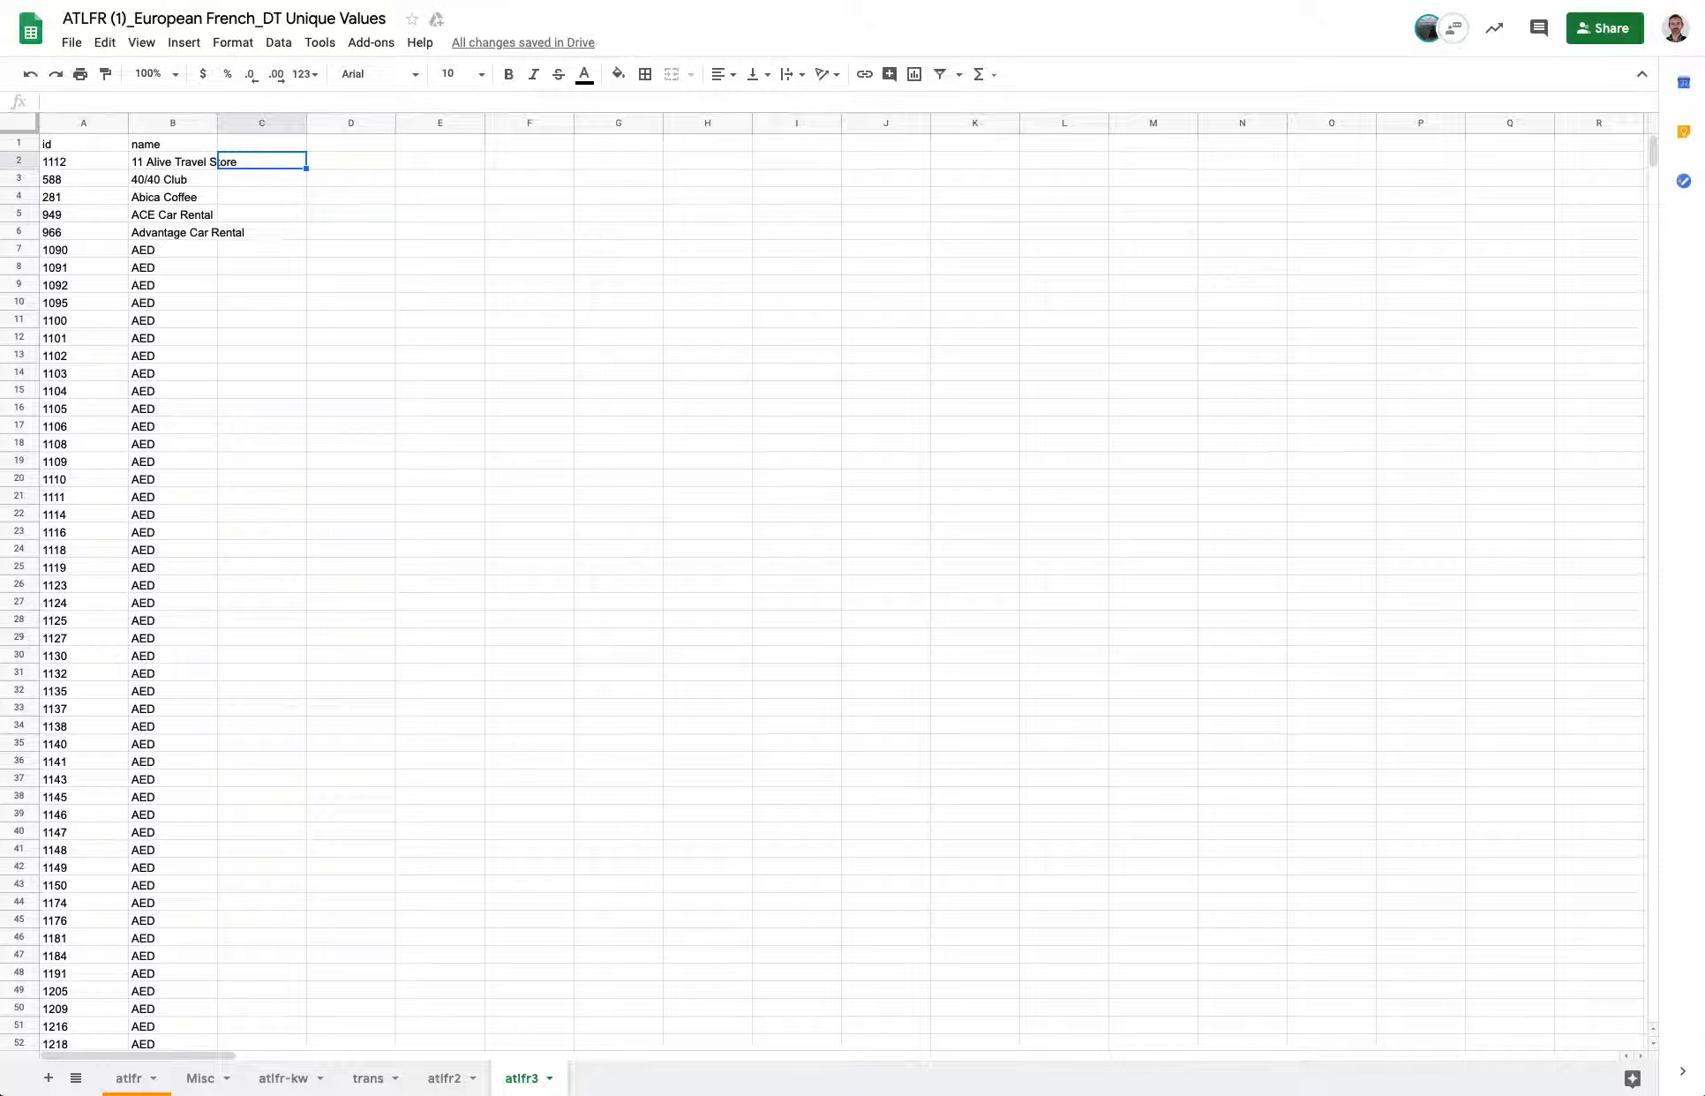
{"action": "left_click", "coordinate": [295, 1076]}
{"action": "scroll", "coordinate": [171, 187], "scroll_direction": "up", "scroll_amount": 15}
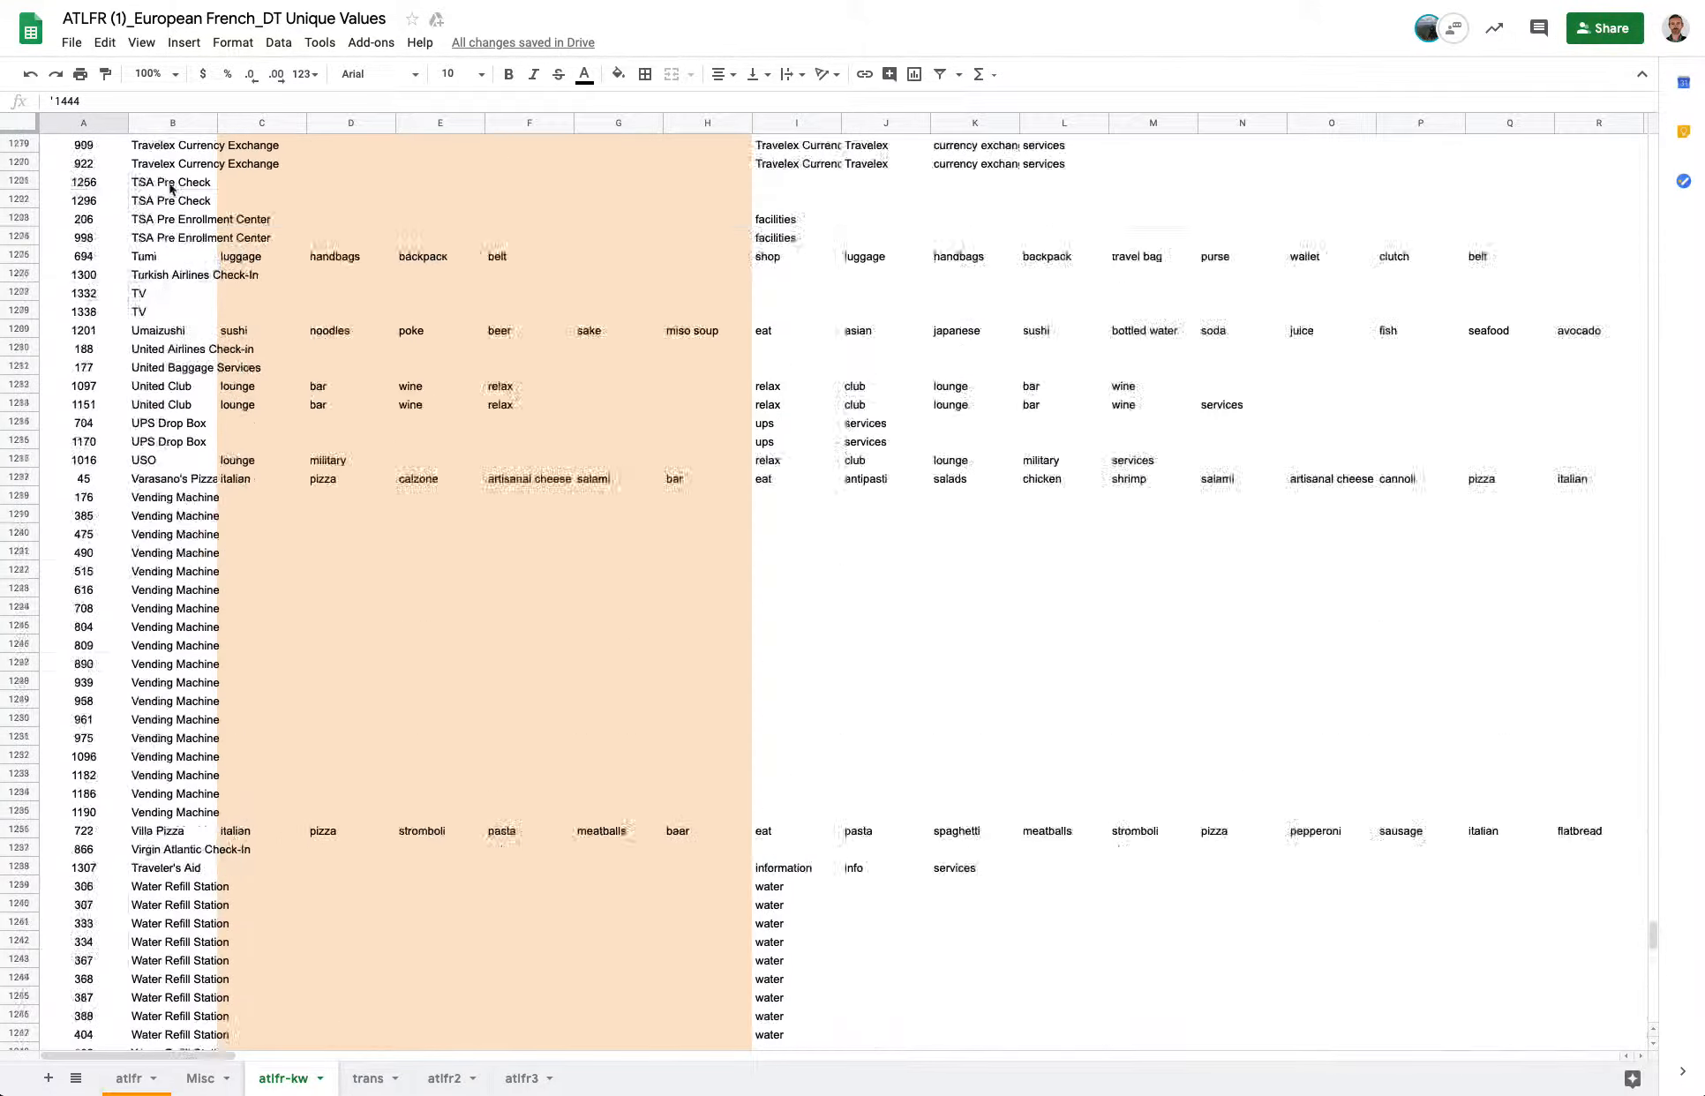
{"action": "scroll", "coordinate": [171, 188], "scroll_direction": "up", "scroll_amount": 20}
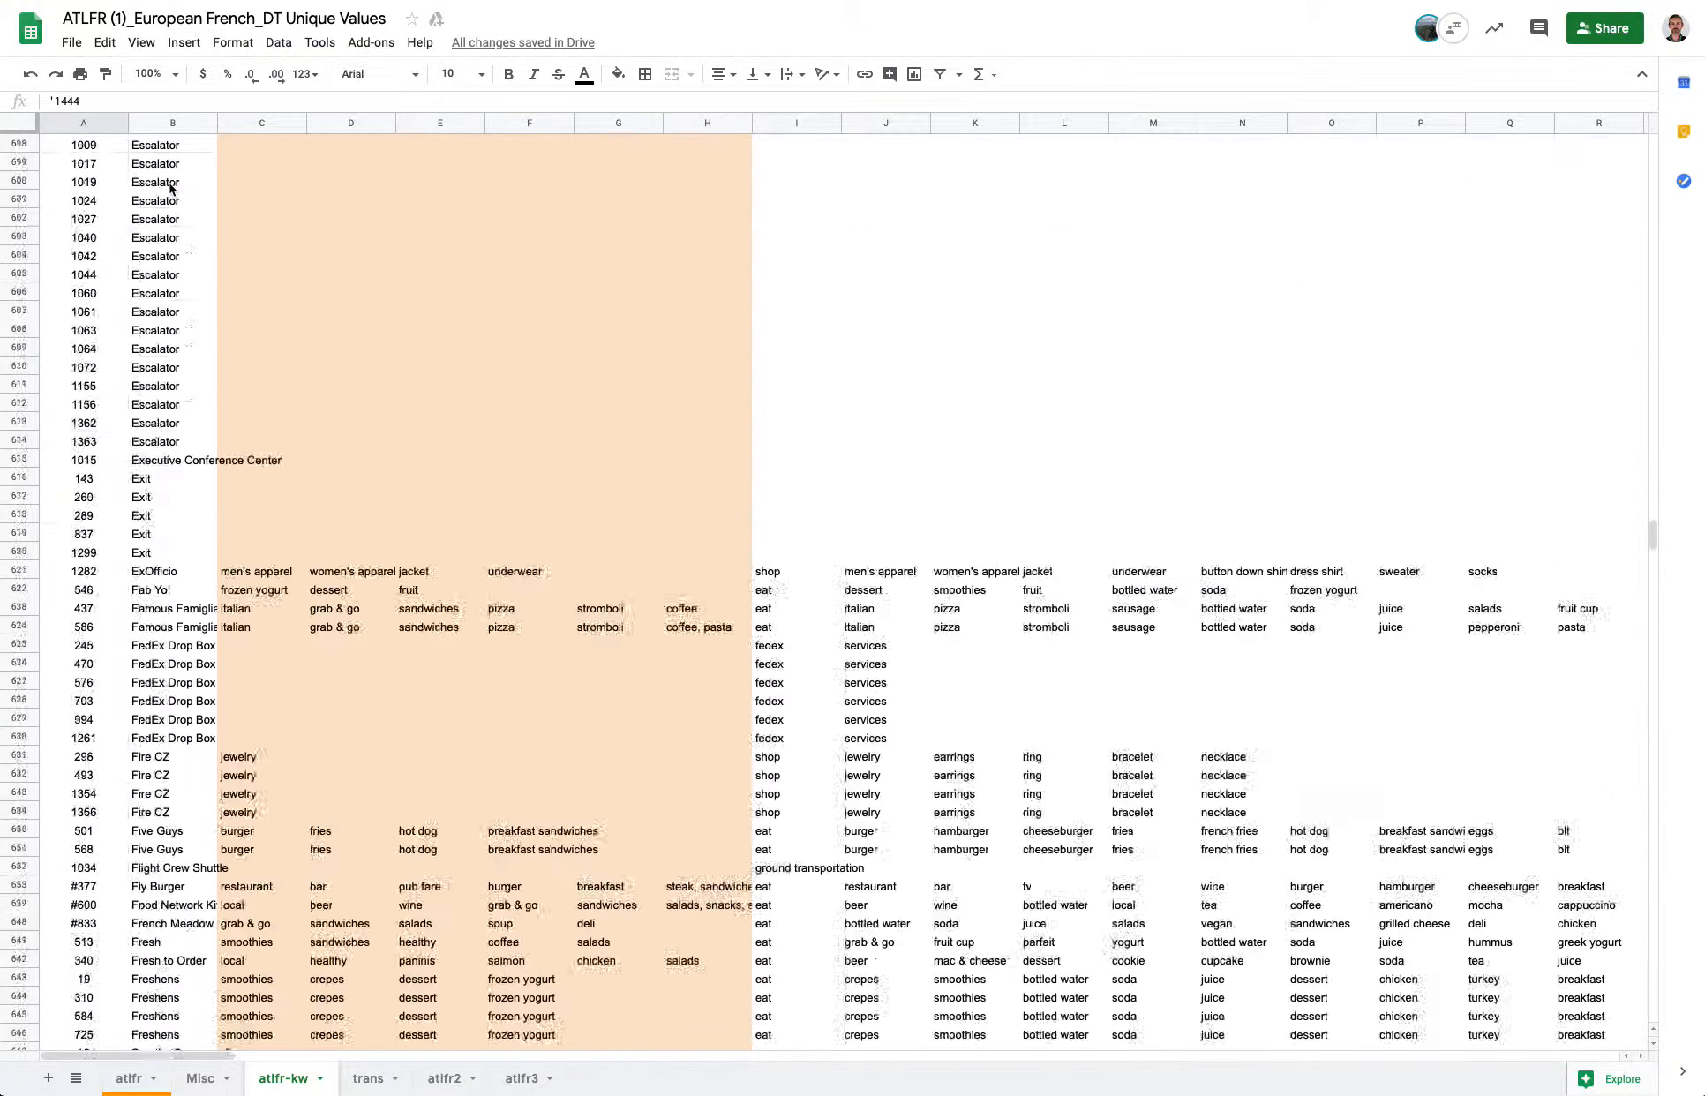
{"action": "scroll", "coordinate": [170, 187], "scroll_direction": "up", "scroll_amount": 20}
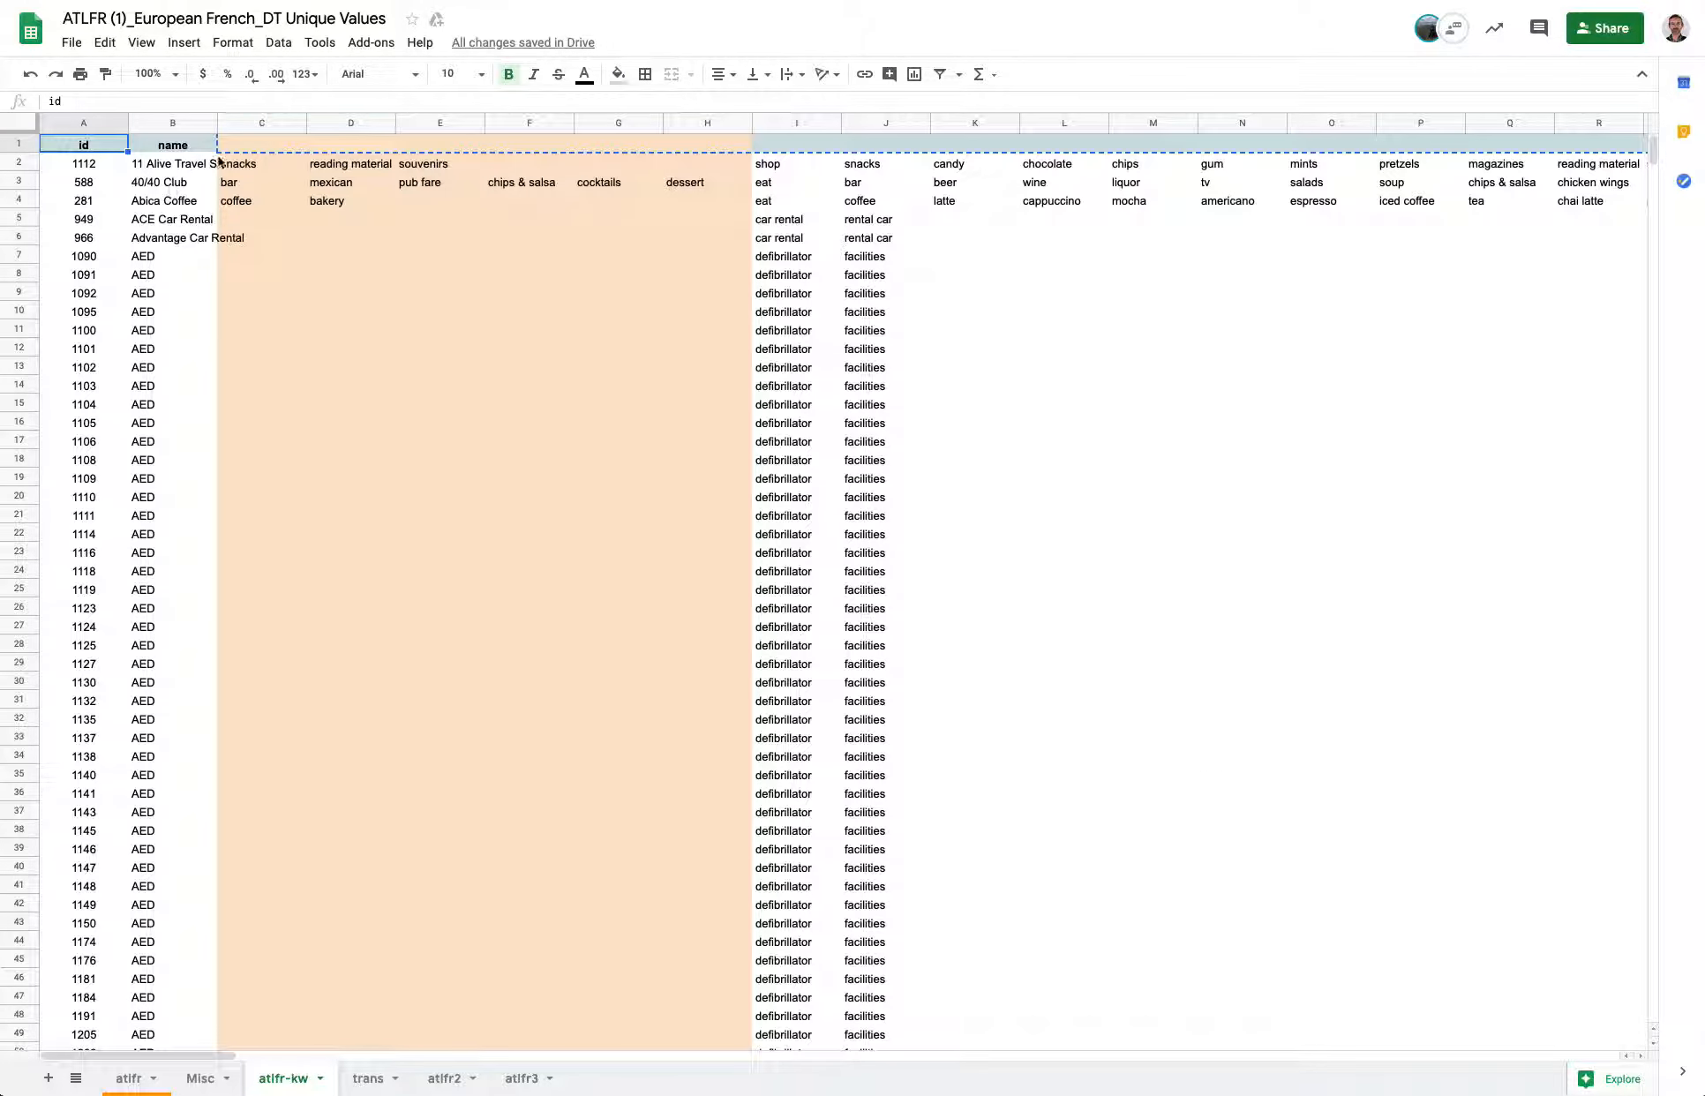
{"action": "left_click", "coordinate": [263, 166]}
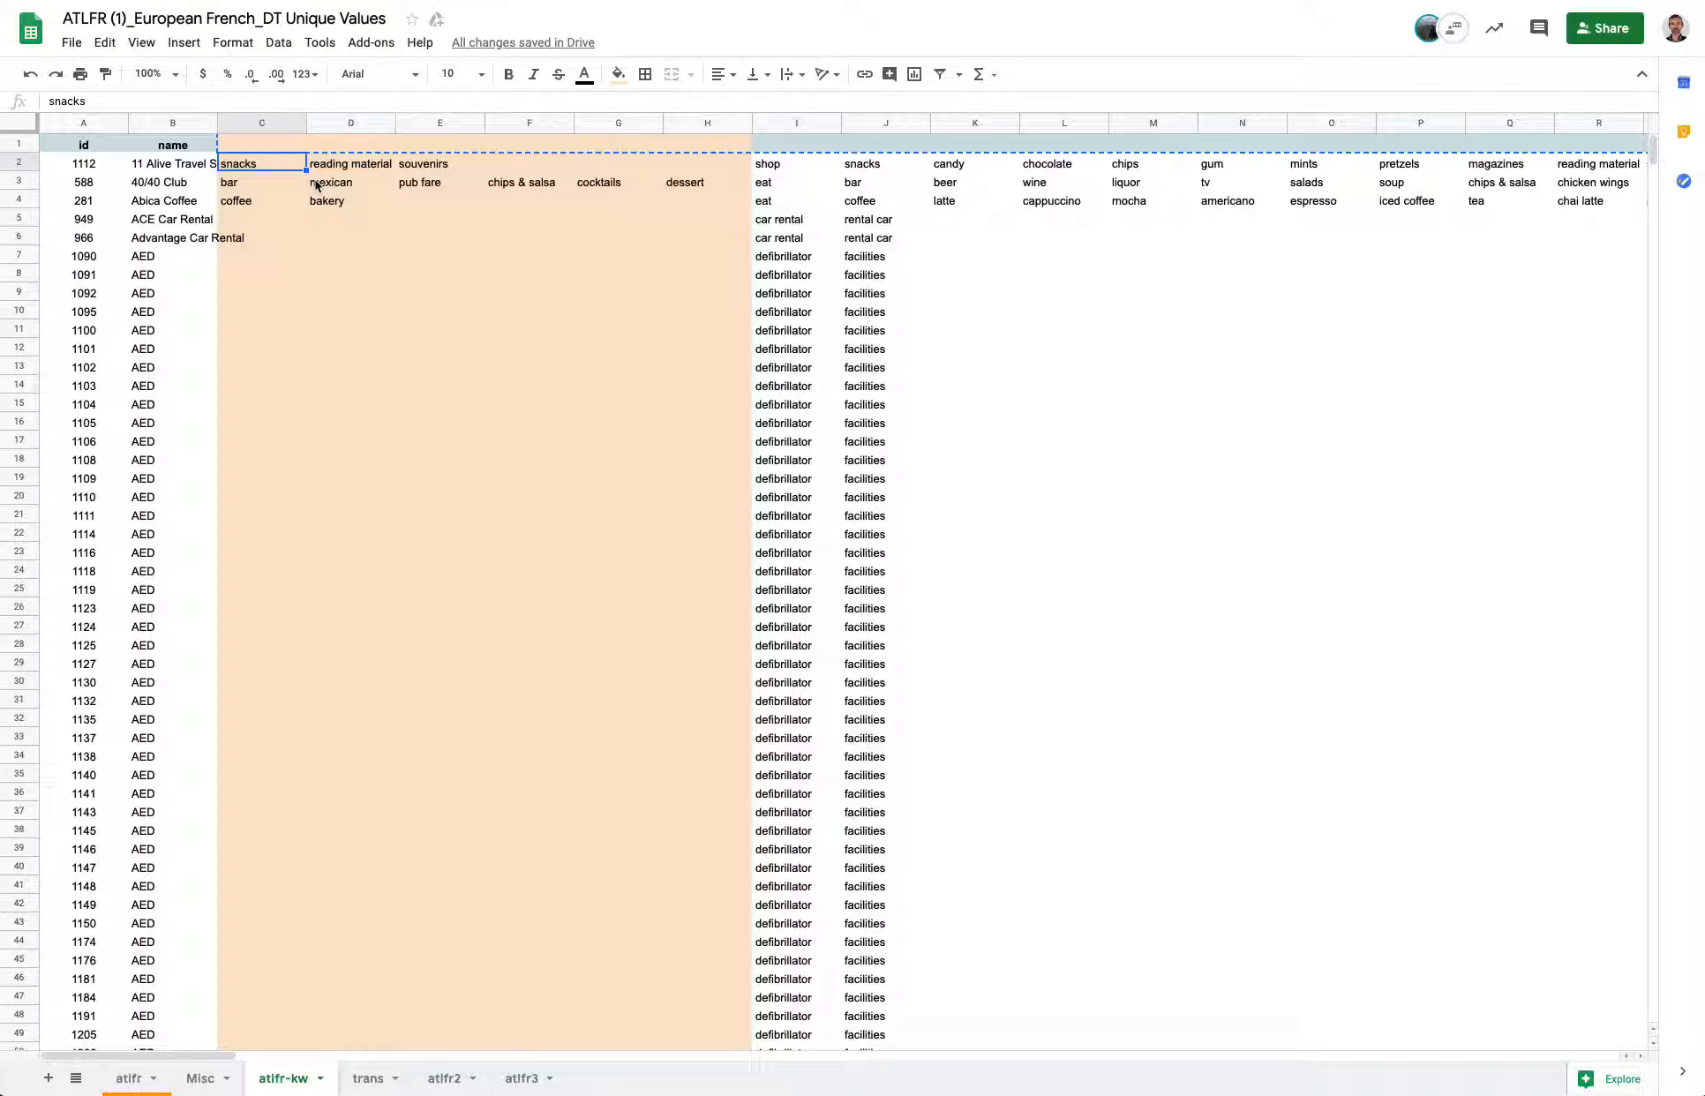
{"action": "left_click", "coordinate": [787, 259]}
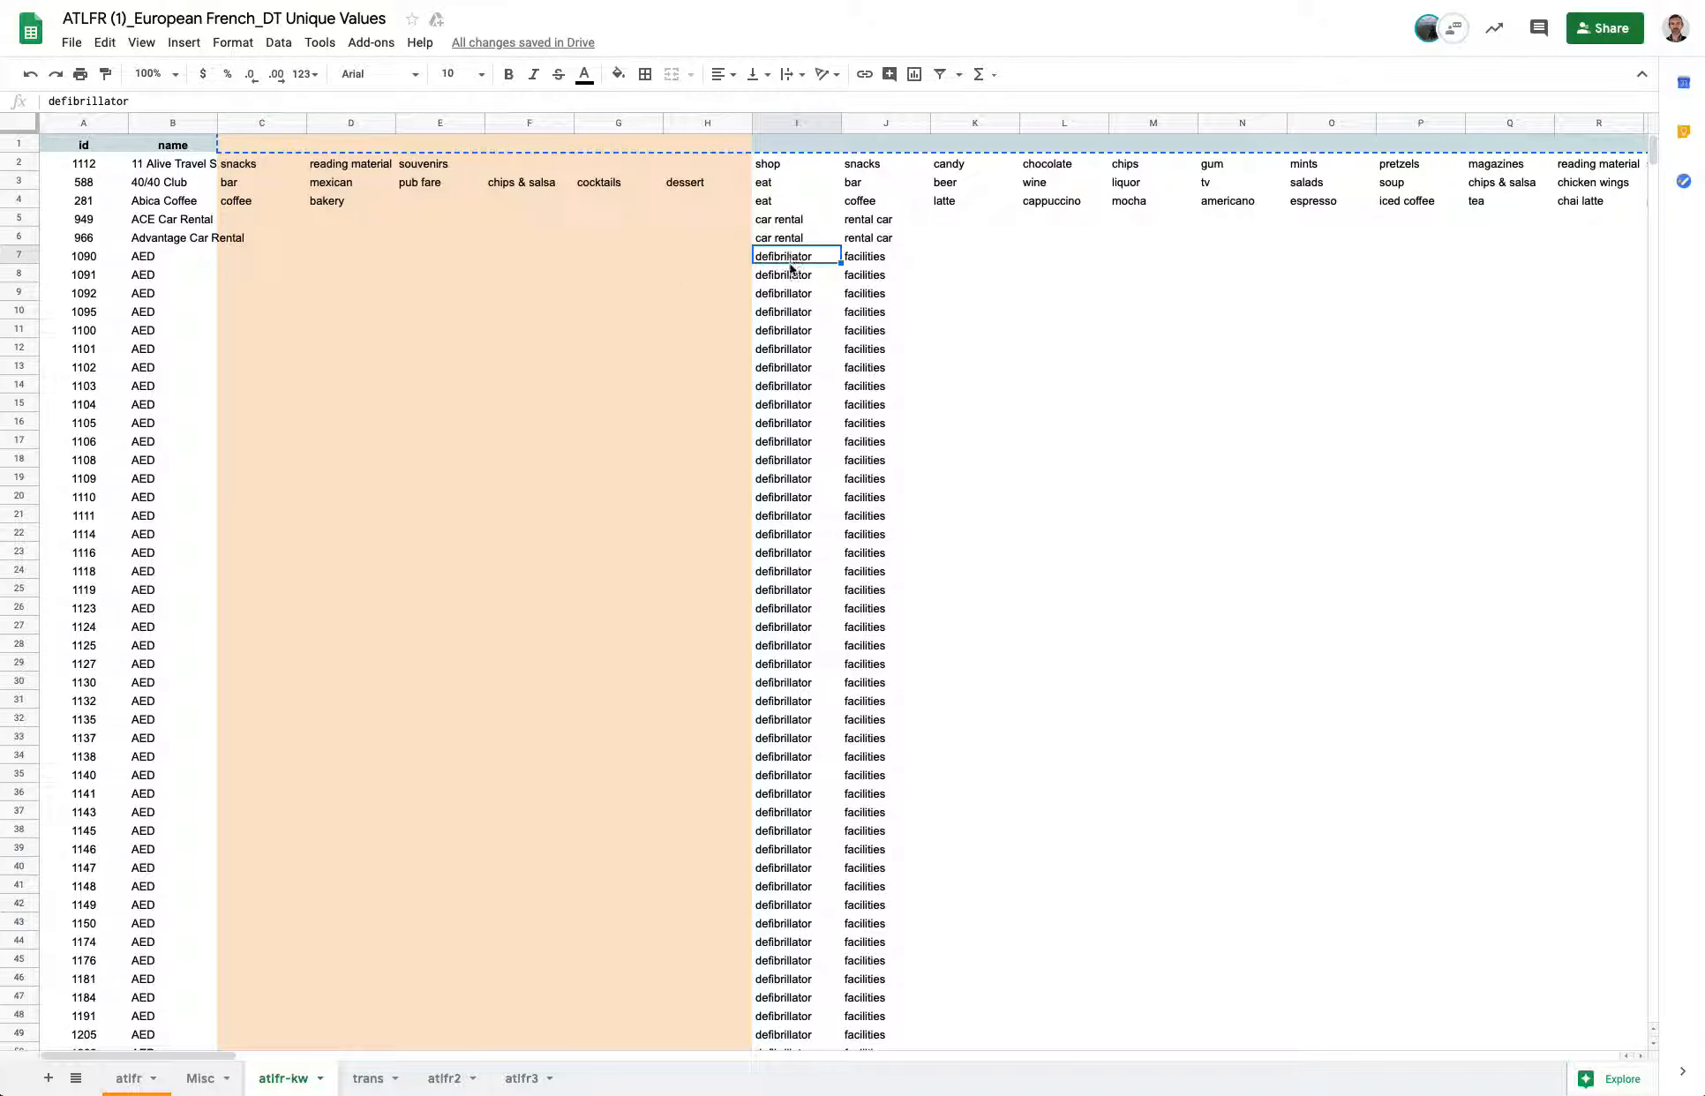
Search the trans sheet for "def" and select the defibrillator English and French cells.
{"action": "left_click", "coordinate": [367, 1080]}
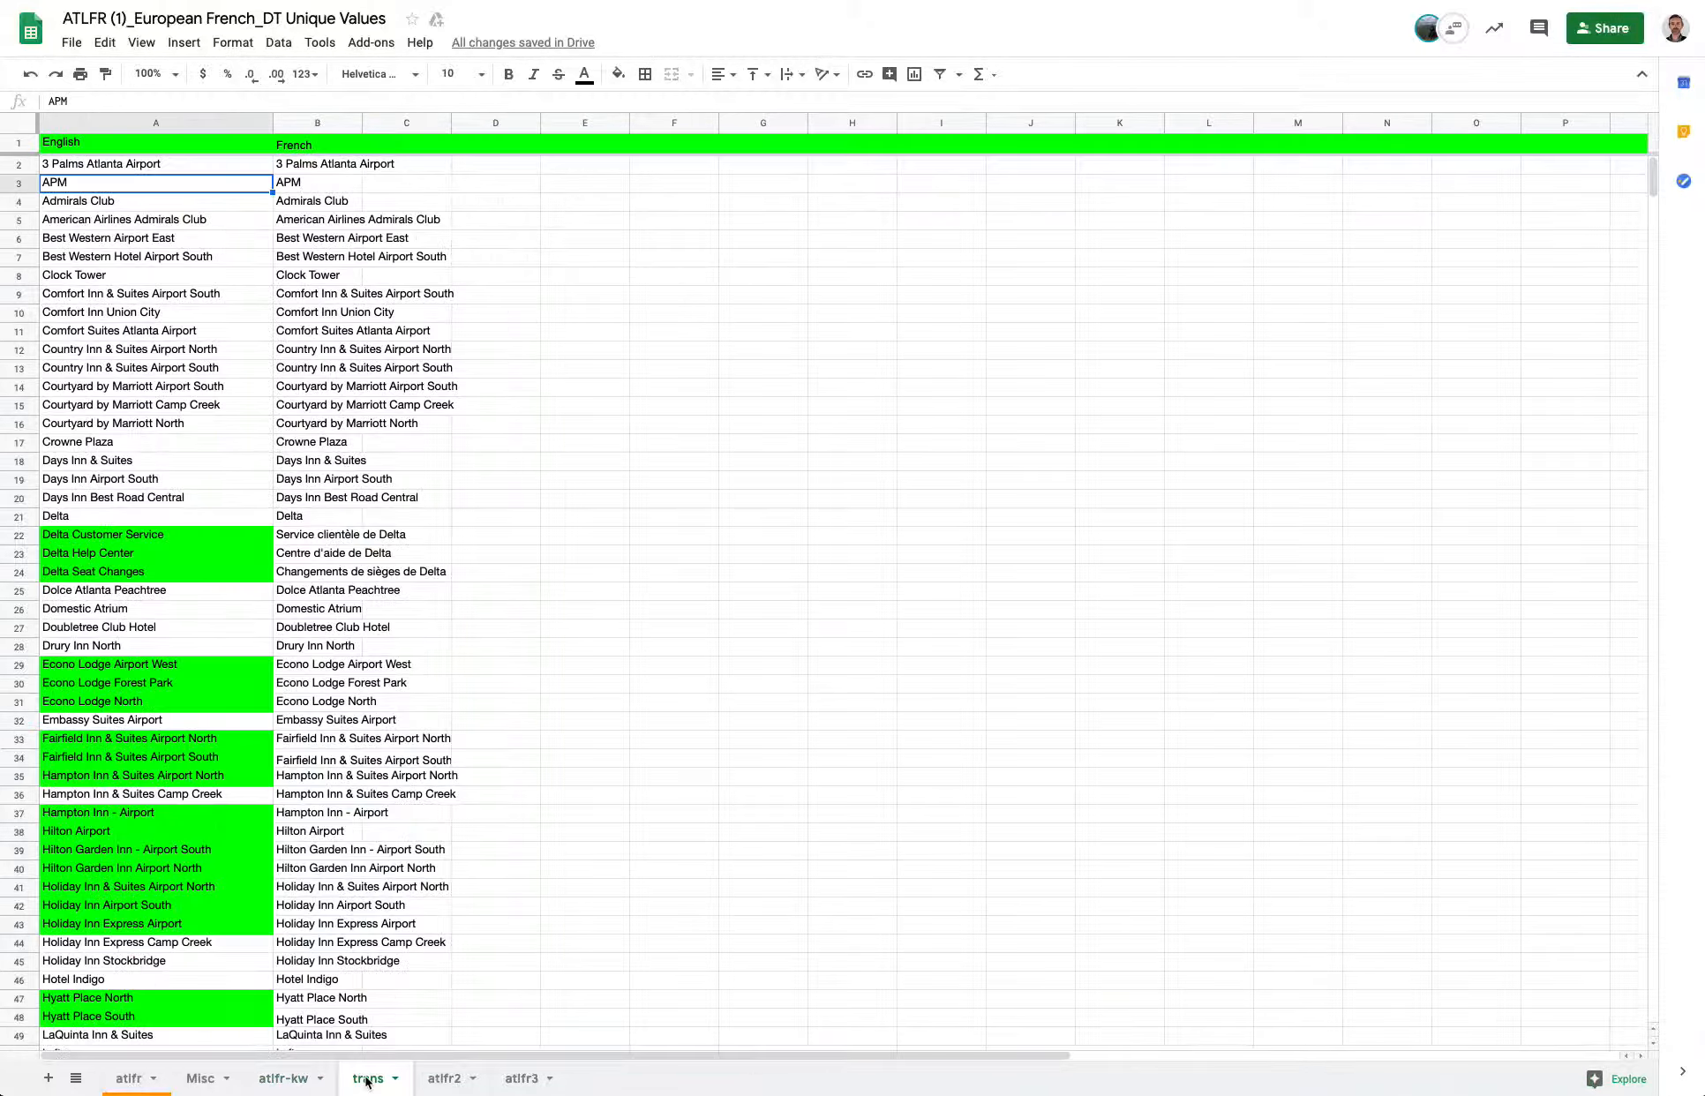
{"action": "left_click", "coordinate": [202, 521]}
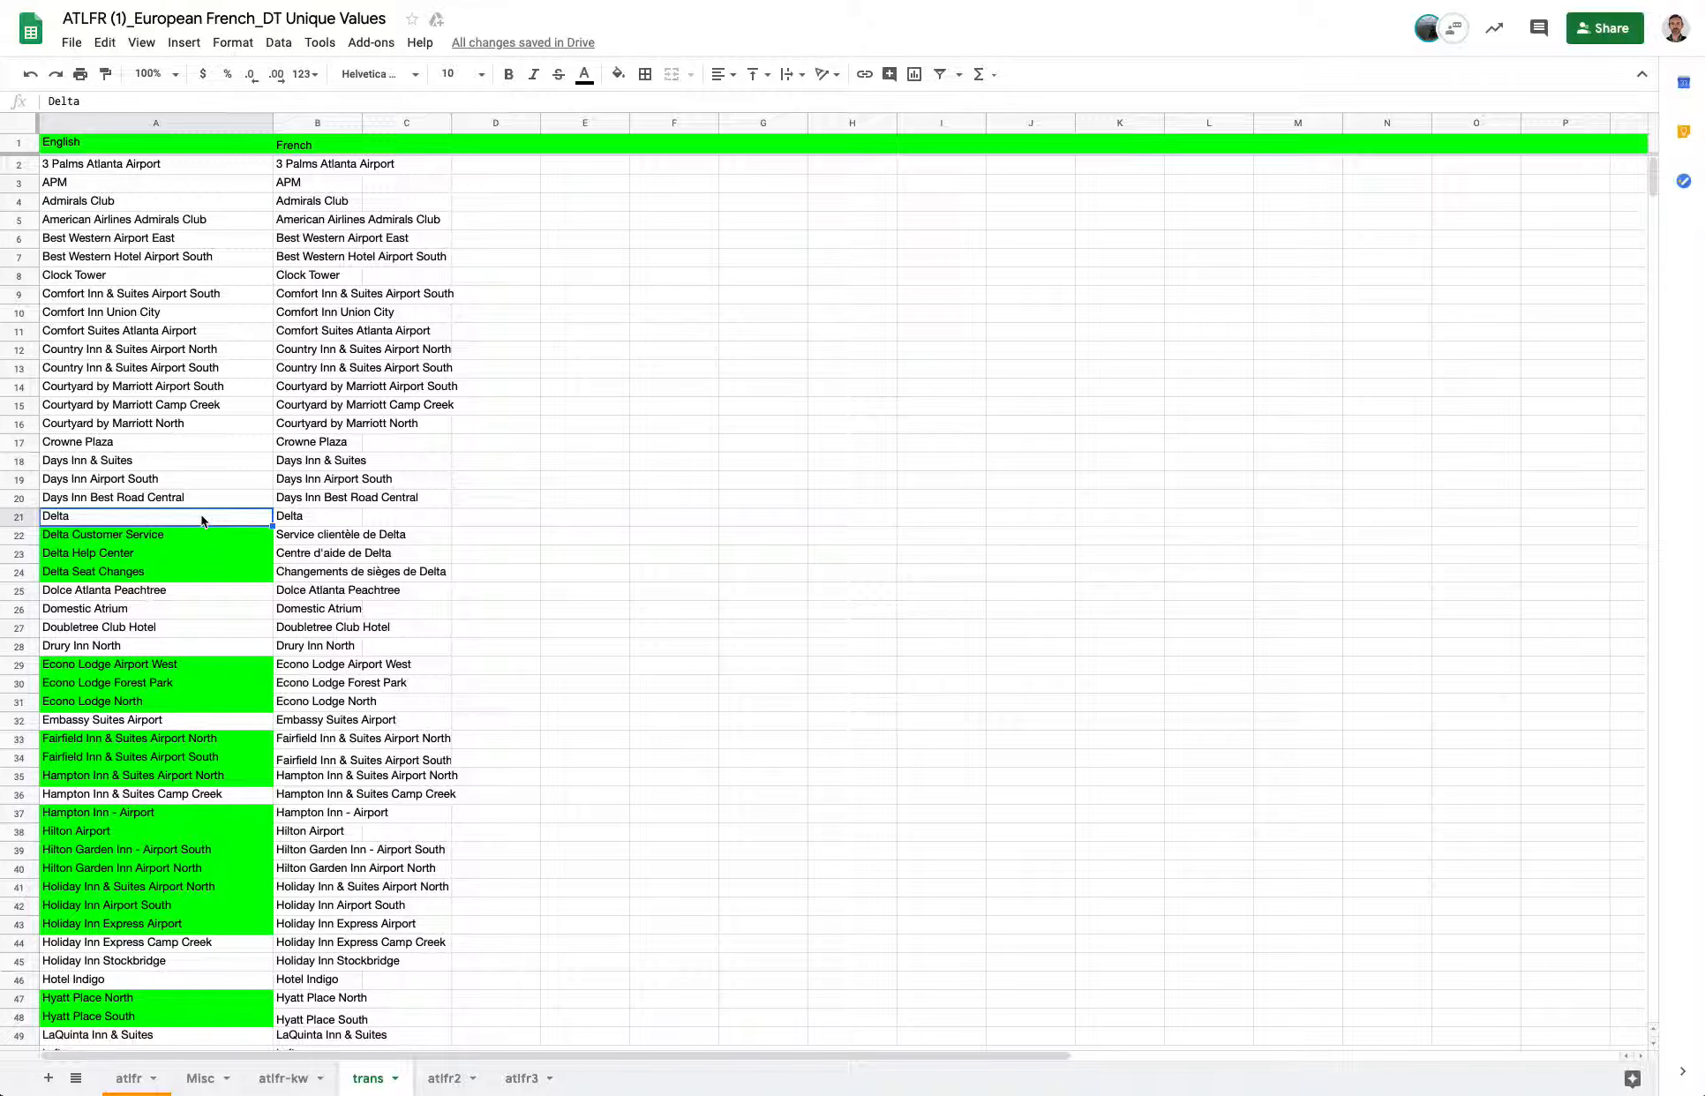
{"action": "key", "text": "ctrl+f"}
{"action": "type", "text": "def"}
{"action": "key", "text": "Escape"}
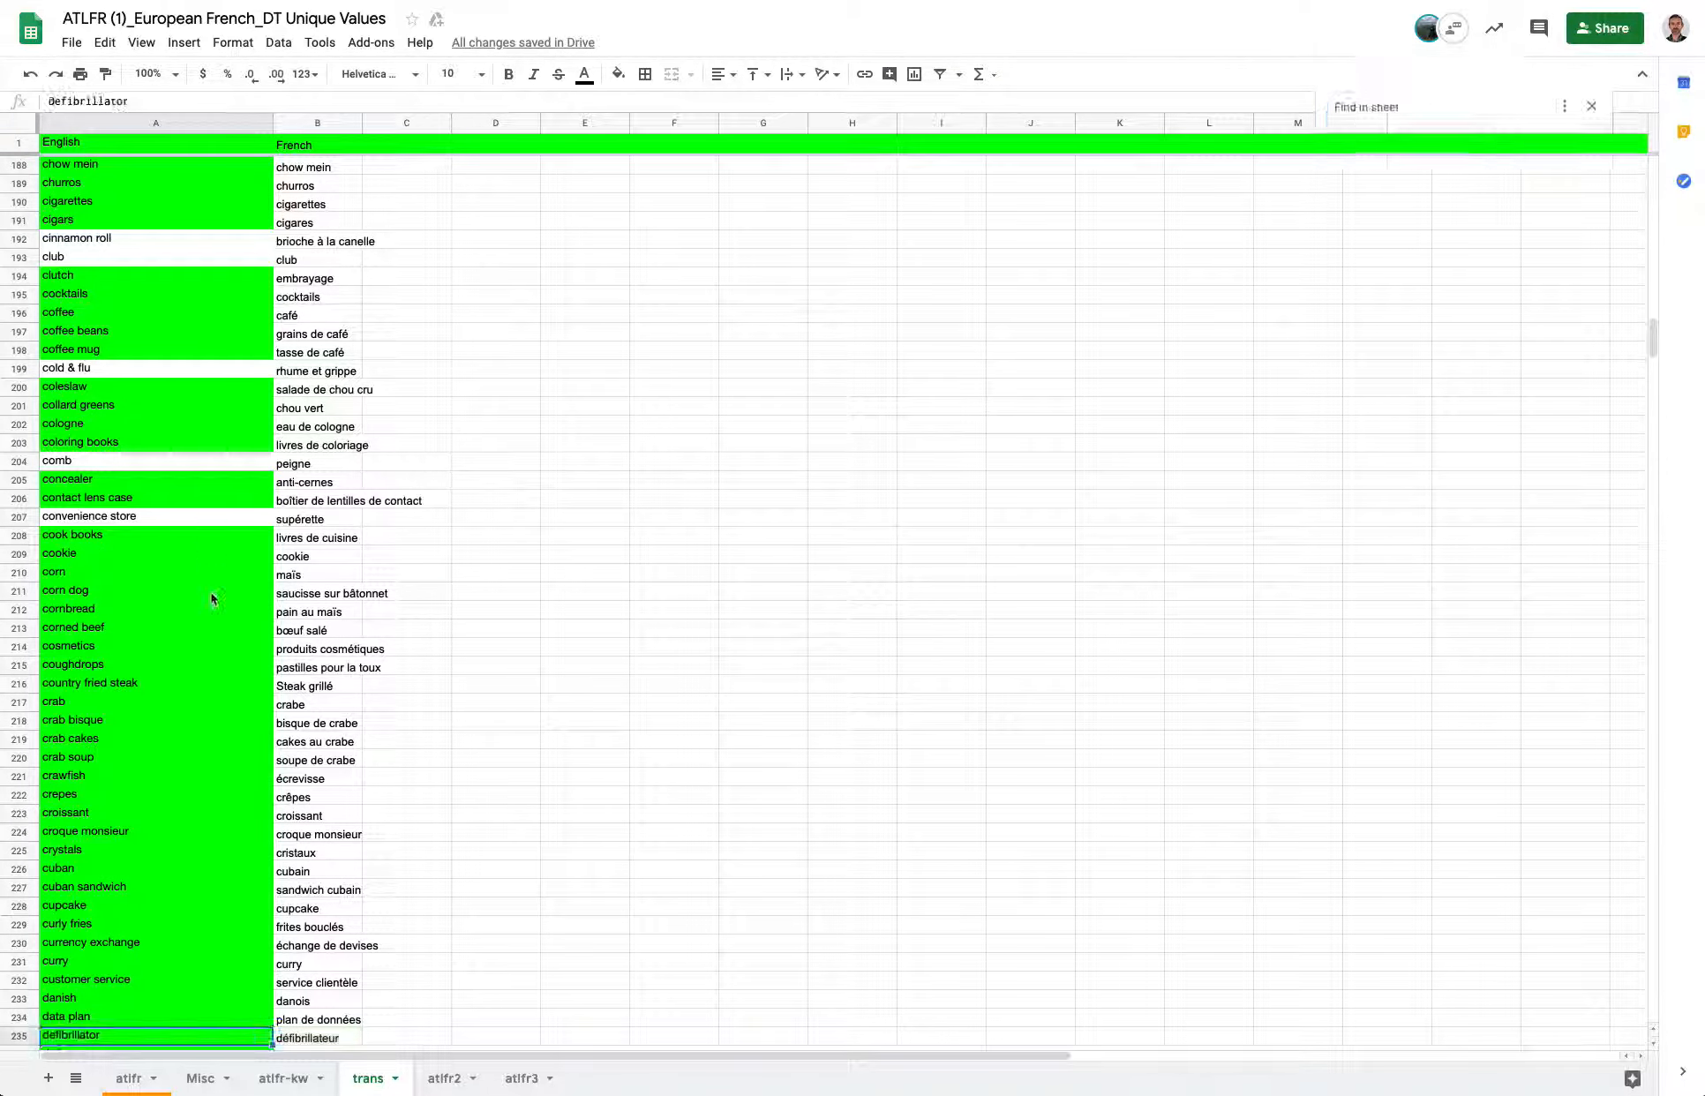
{"action": "scroll", "coordinate": [208, 617], "scroll_direction": "down", "scroll_amount": 5}
{"action": "left_click", "coordinate": [300, 764]}
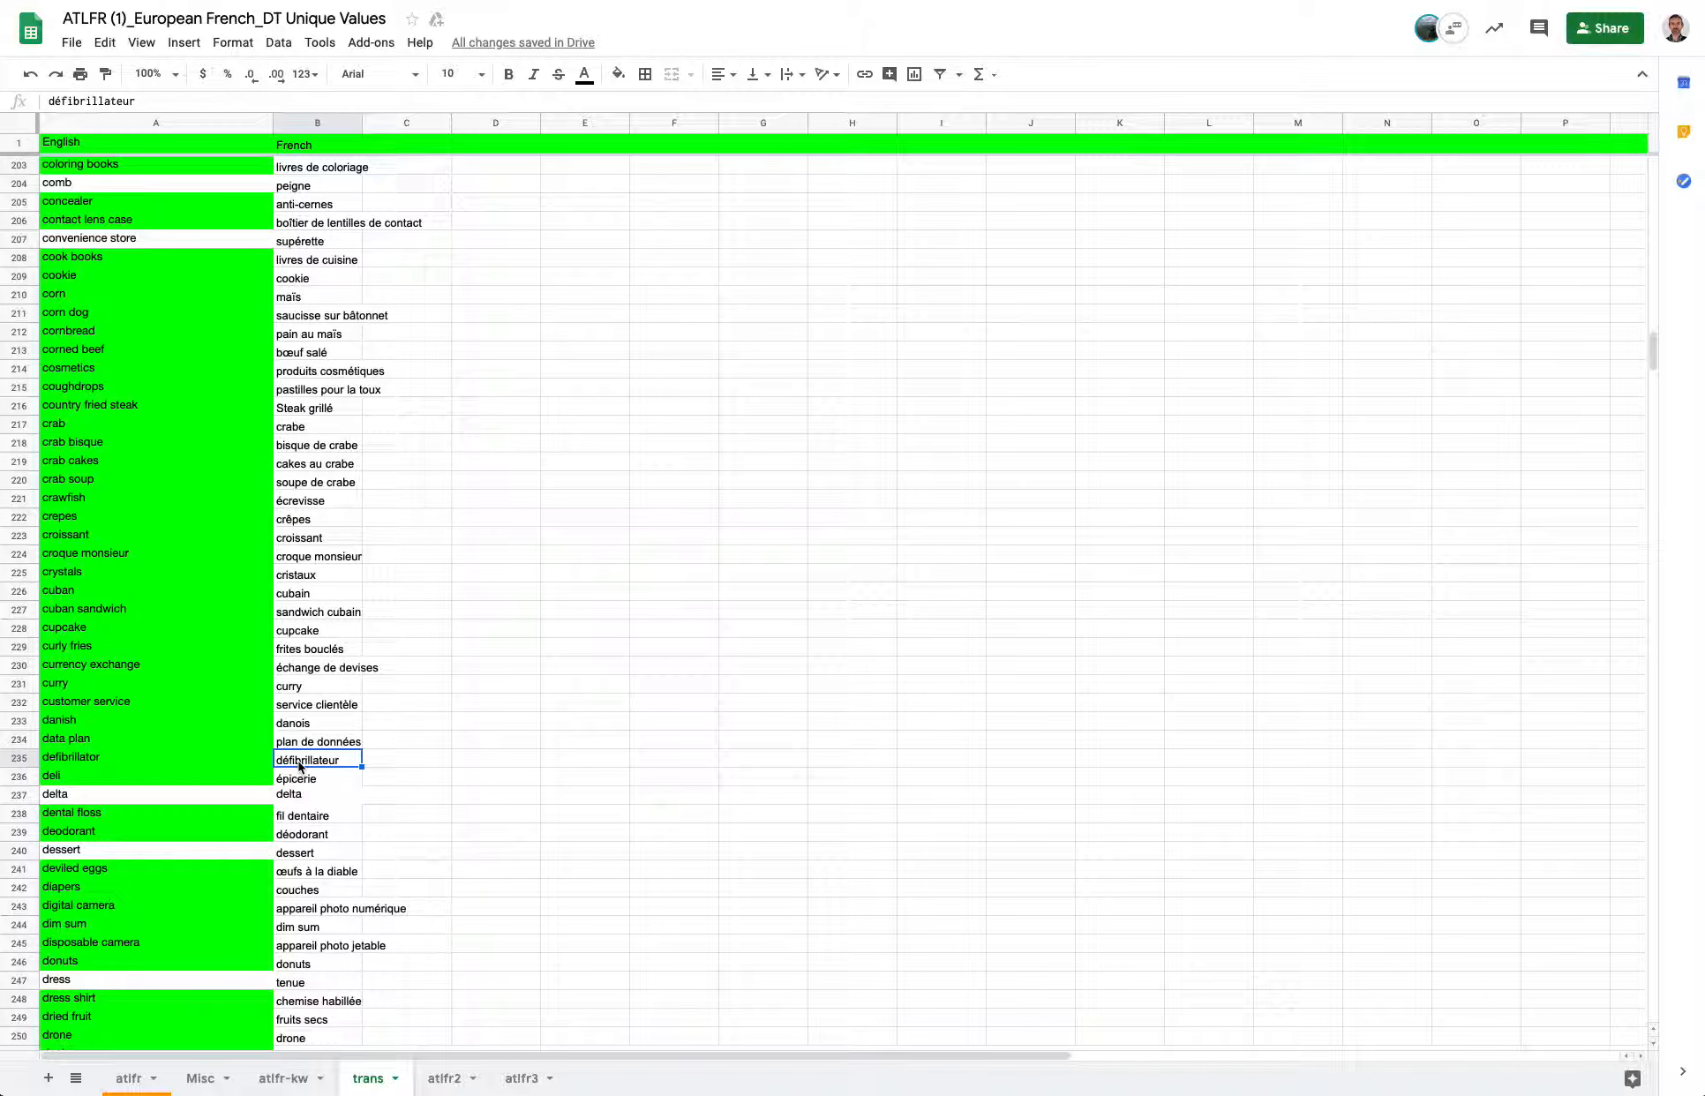
{"action": "left_click_drag", "start_coordinate": [235, 769], "coordinate": [332, 762]}
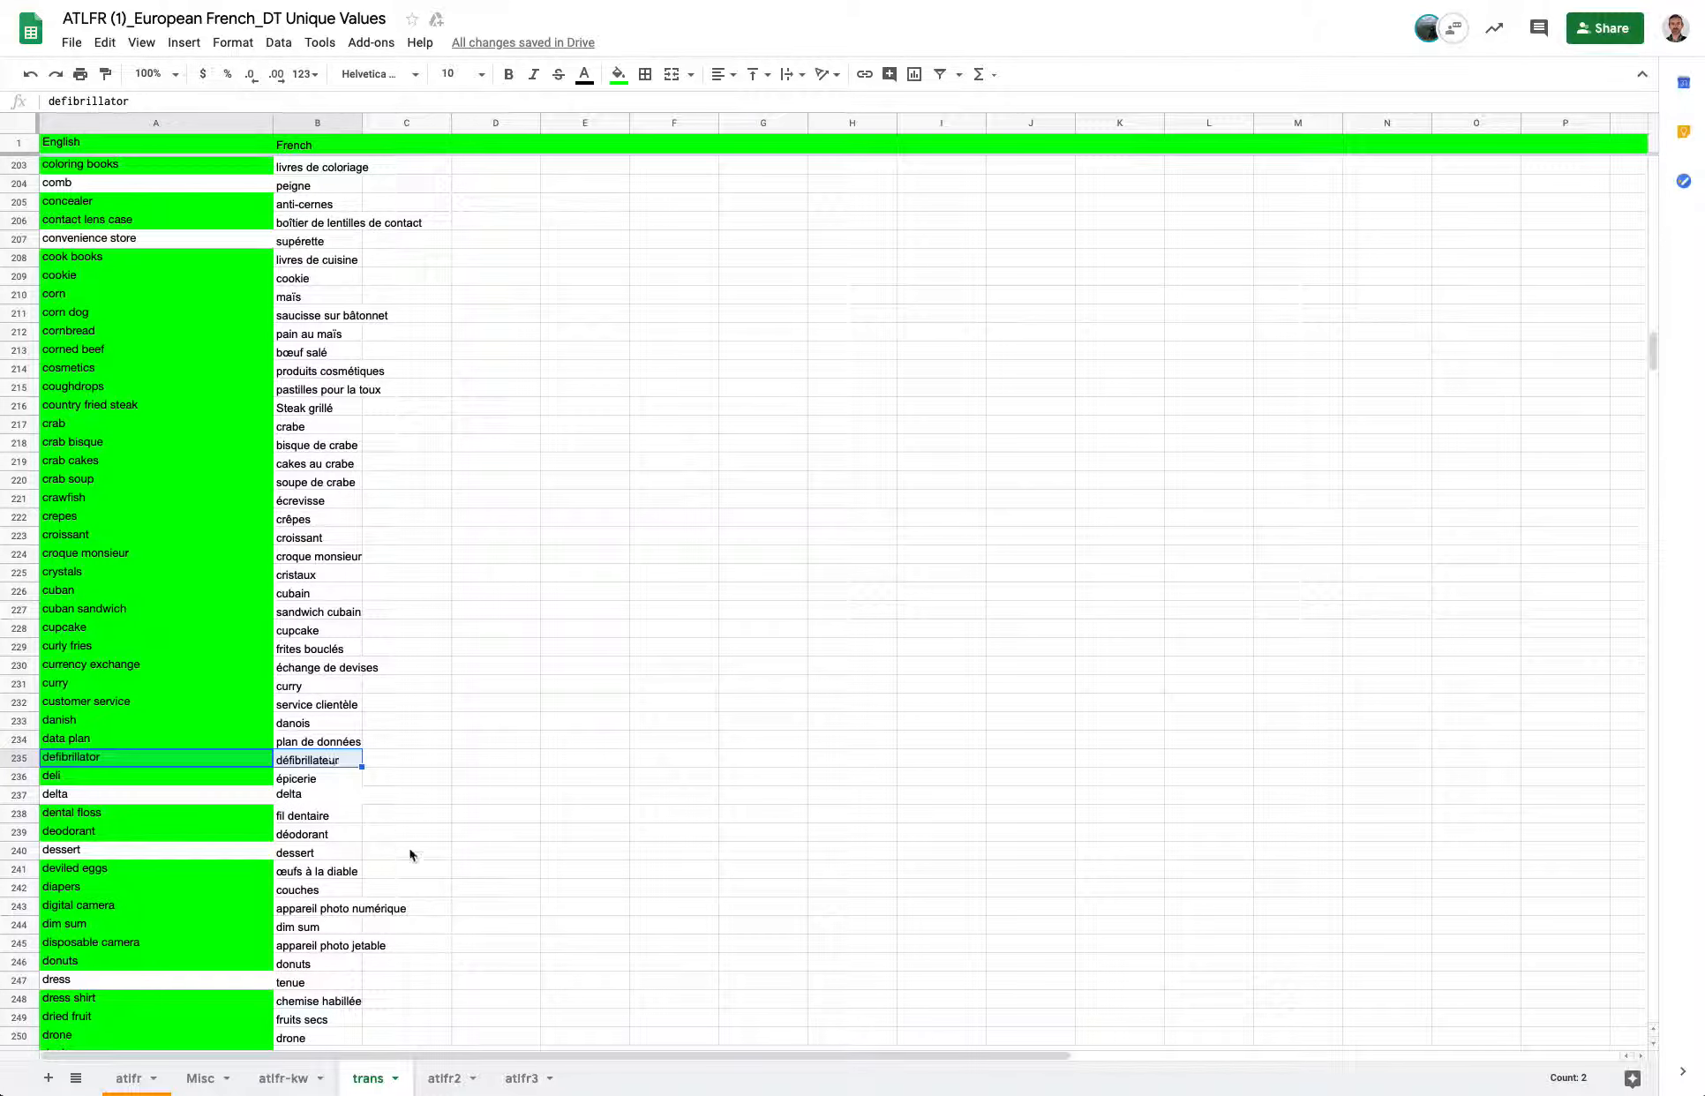
Enter a formula in I7 of atlfr3 that references cell I7 on the atlfr-kw sheet.
{"action": "left_click", "coordinate": [522, 1079]}
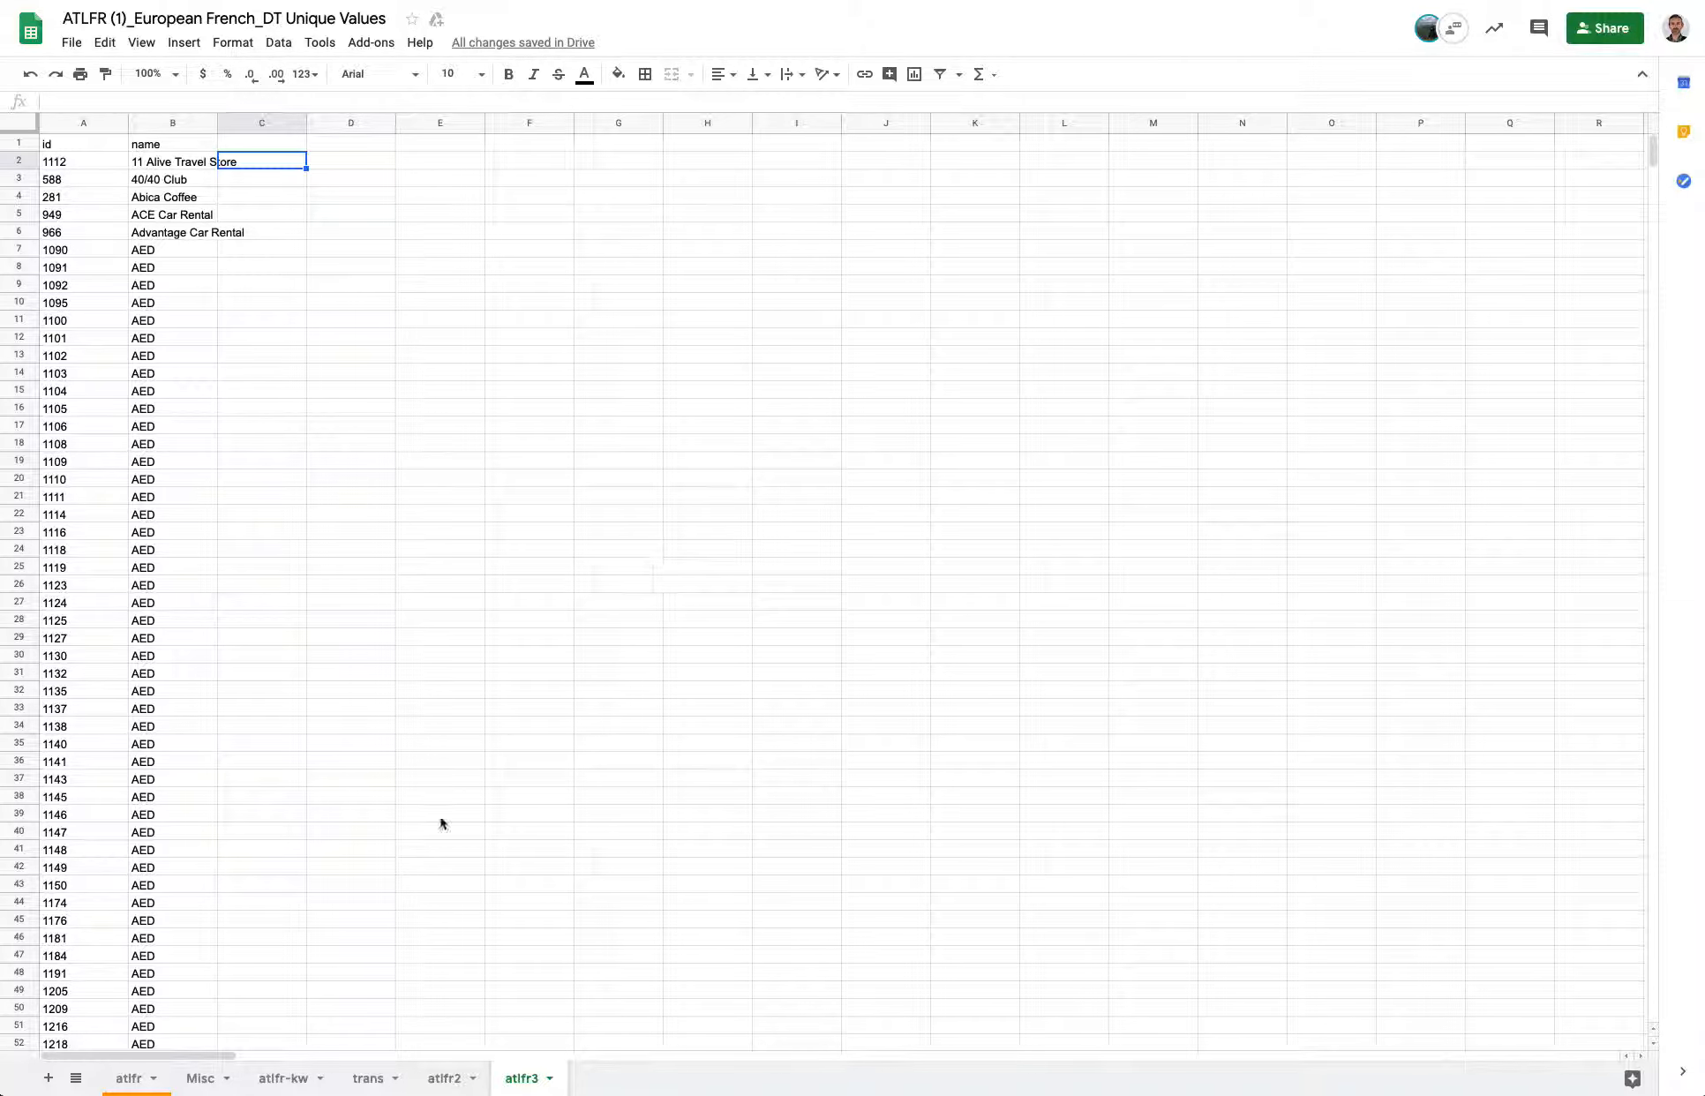
{"action": "left_click", "coordinate": [284, 1078]}
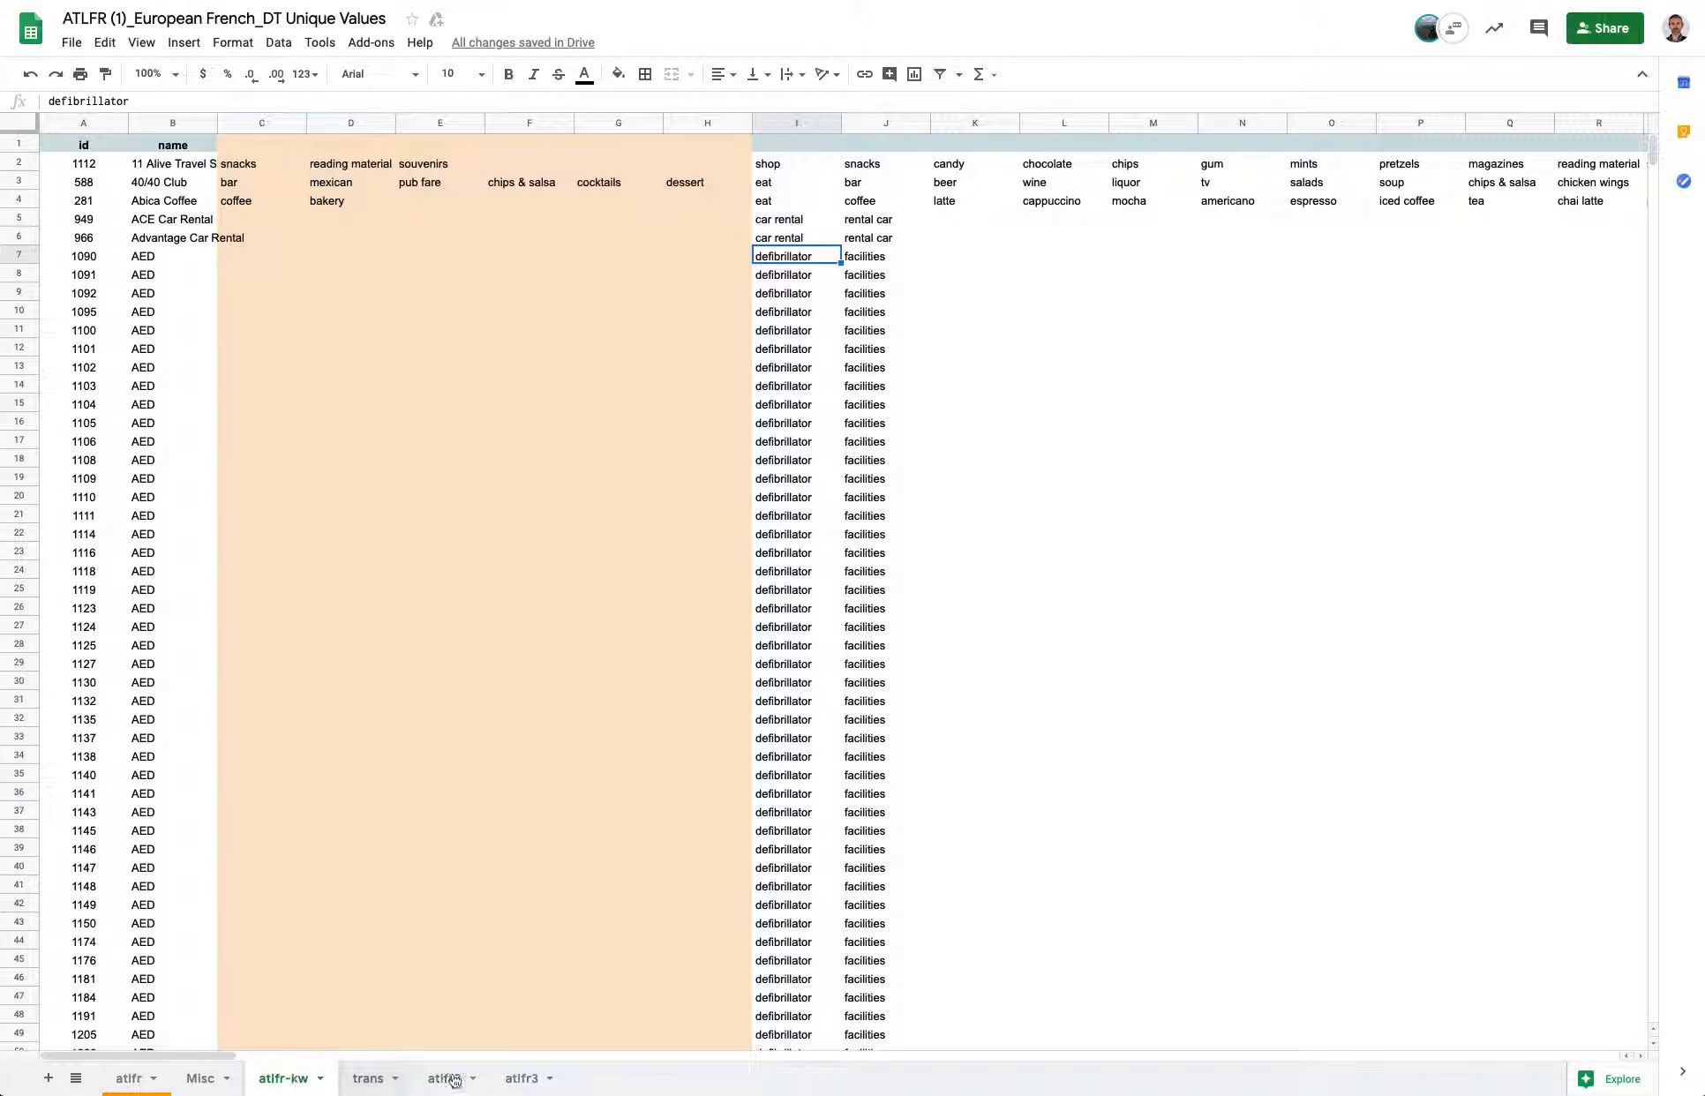
{"action": "left_click", "coordinate": [521, 1078]}
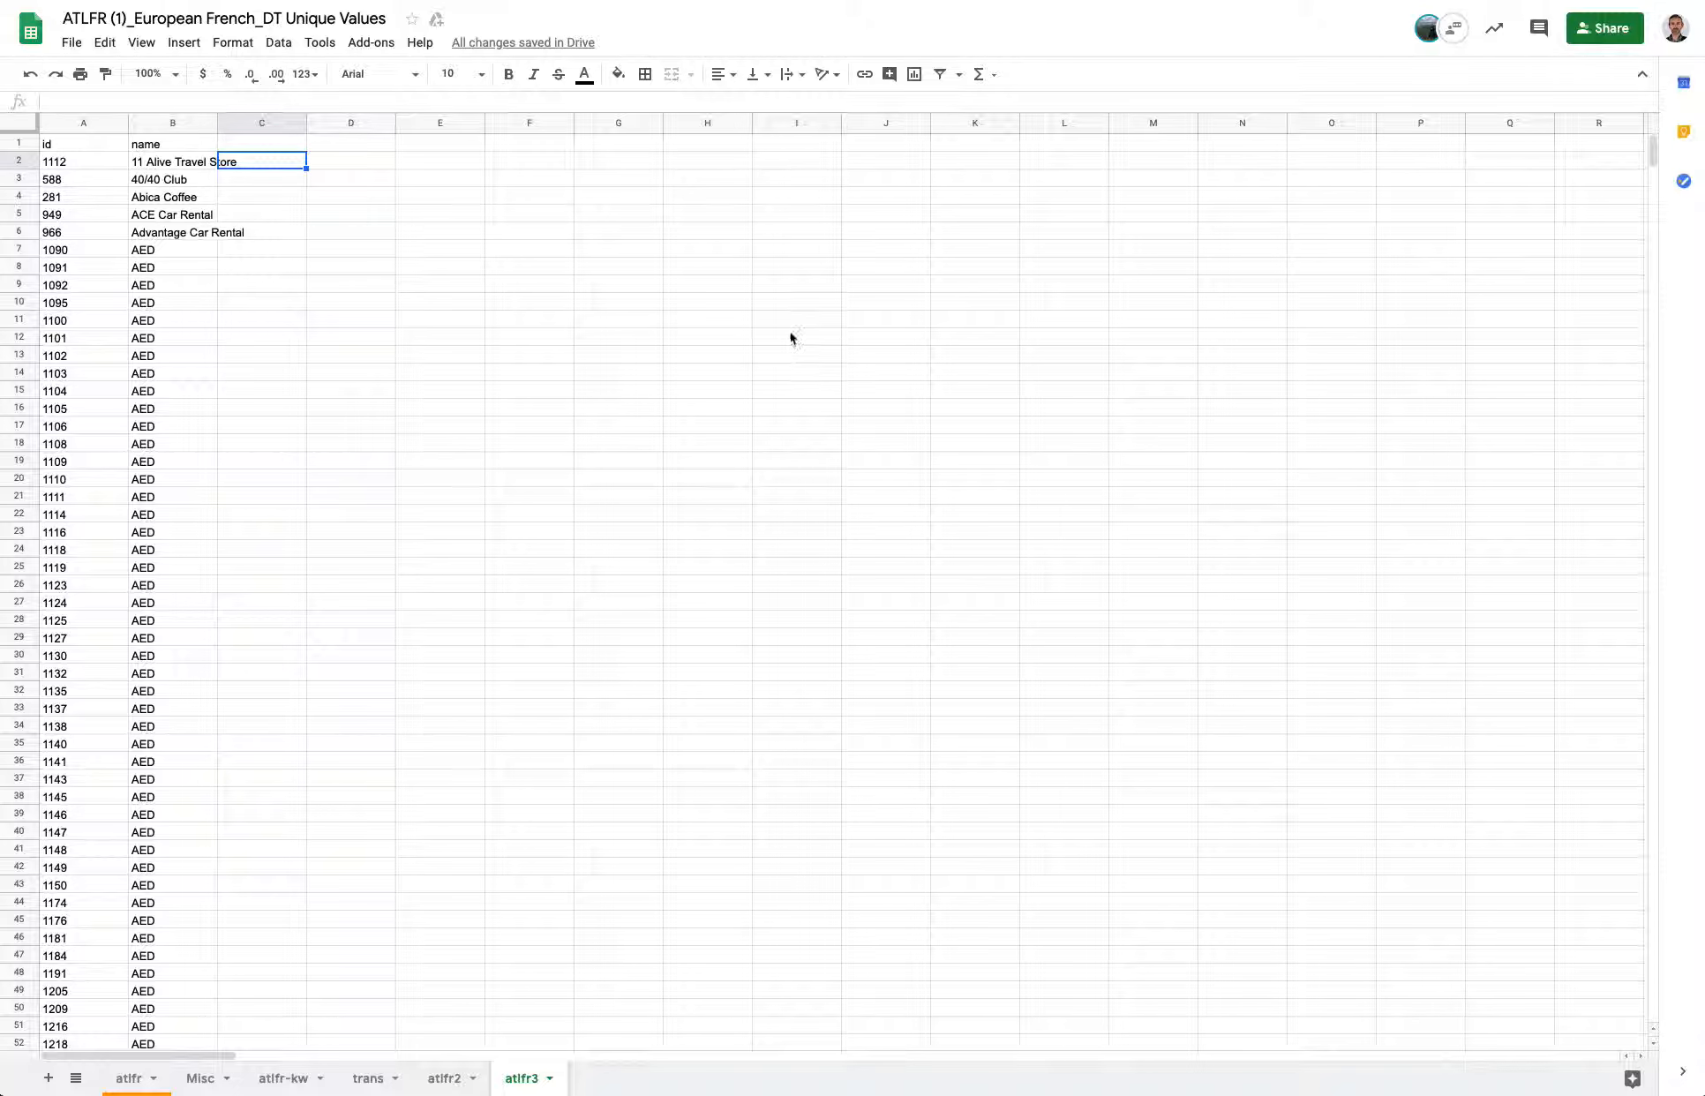
{"action": "left_click", "coordinate": [786, 253]}
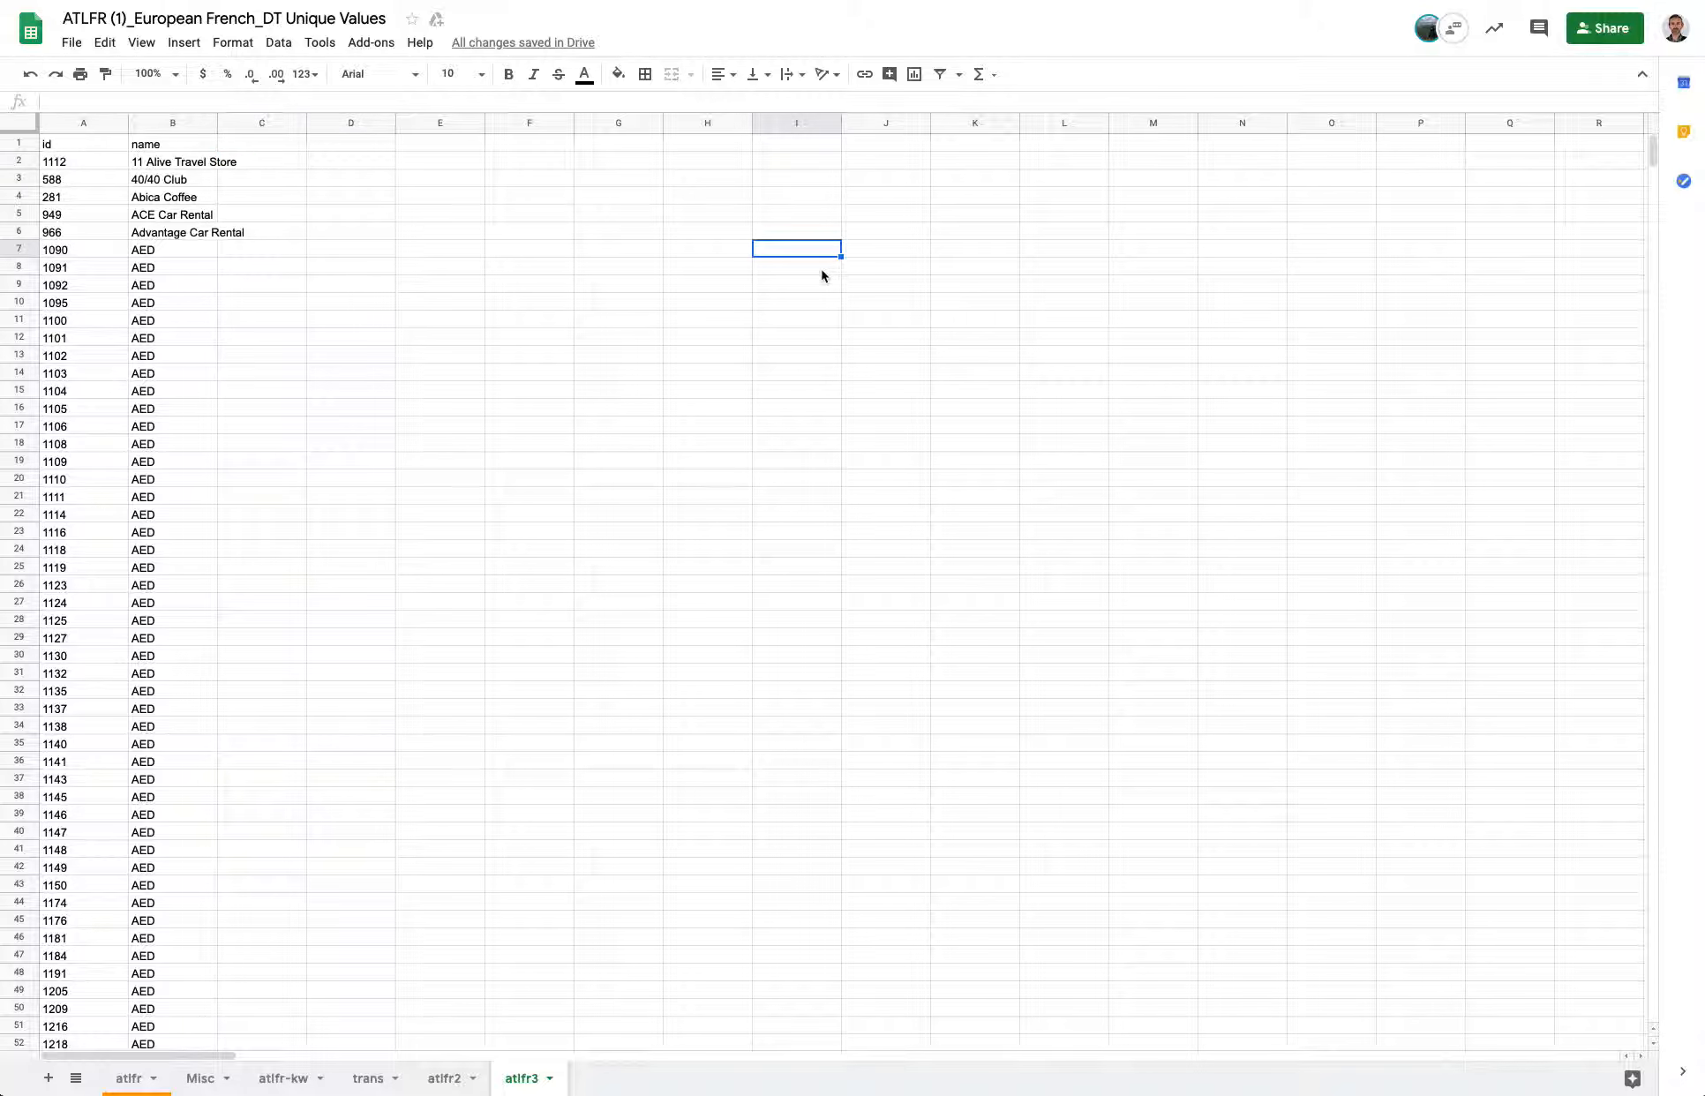
{"action": "type", "text": "="}
{"action": "left_click", "coordinate": [302, 1080]}
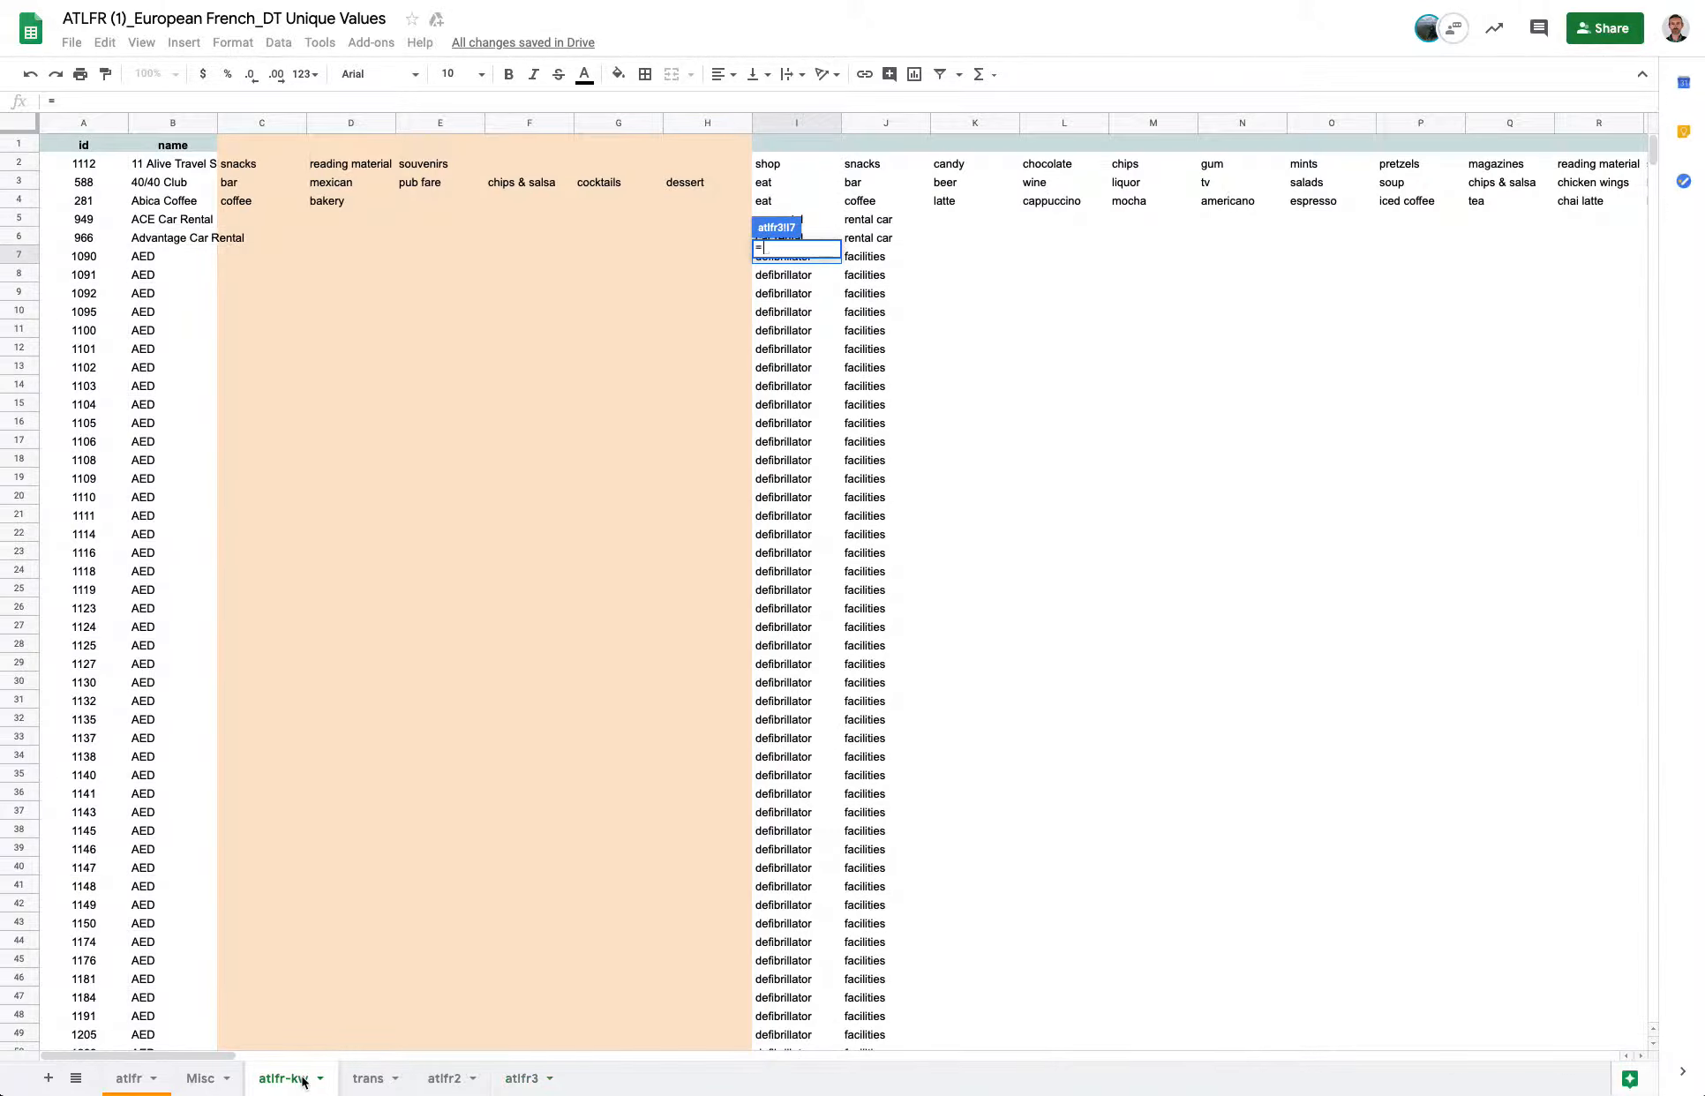
{"action": "left_click", "coordinate": [852, 255]}
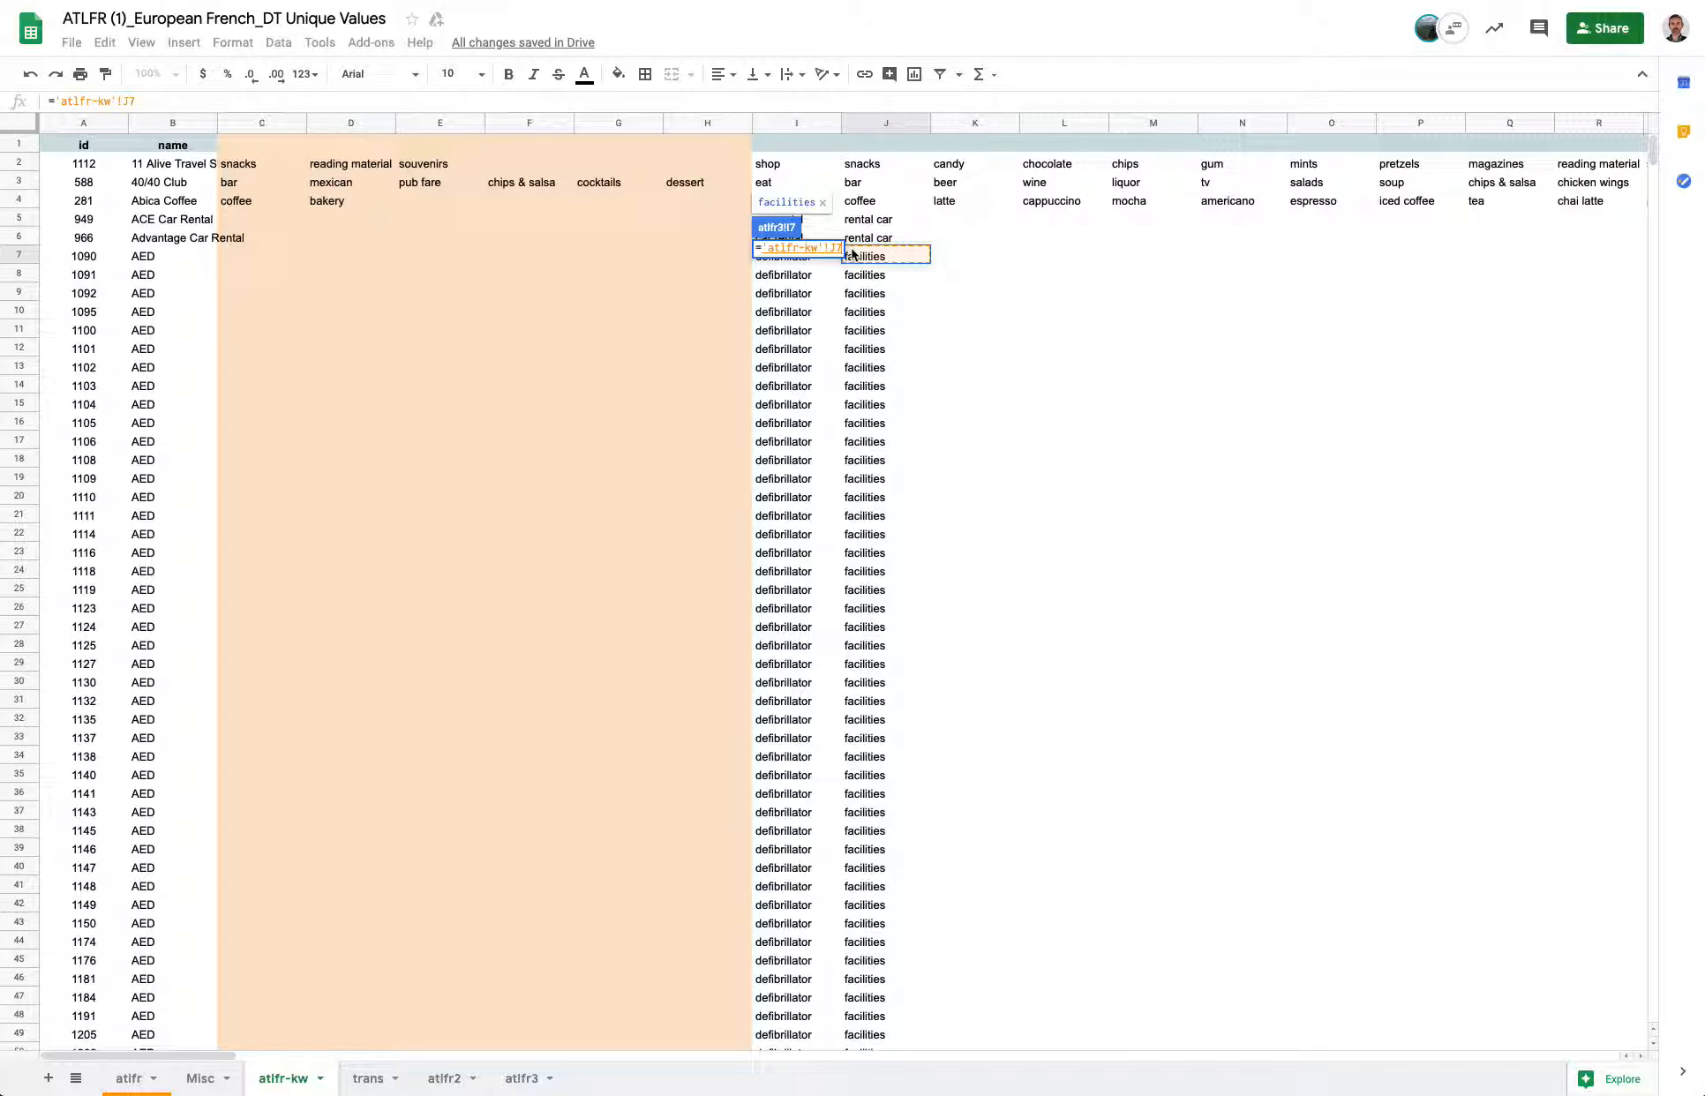
{"action": "key", "text": "Left"}
{"action": "key", "text": "Return"}
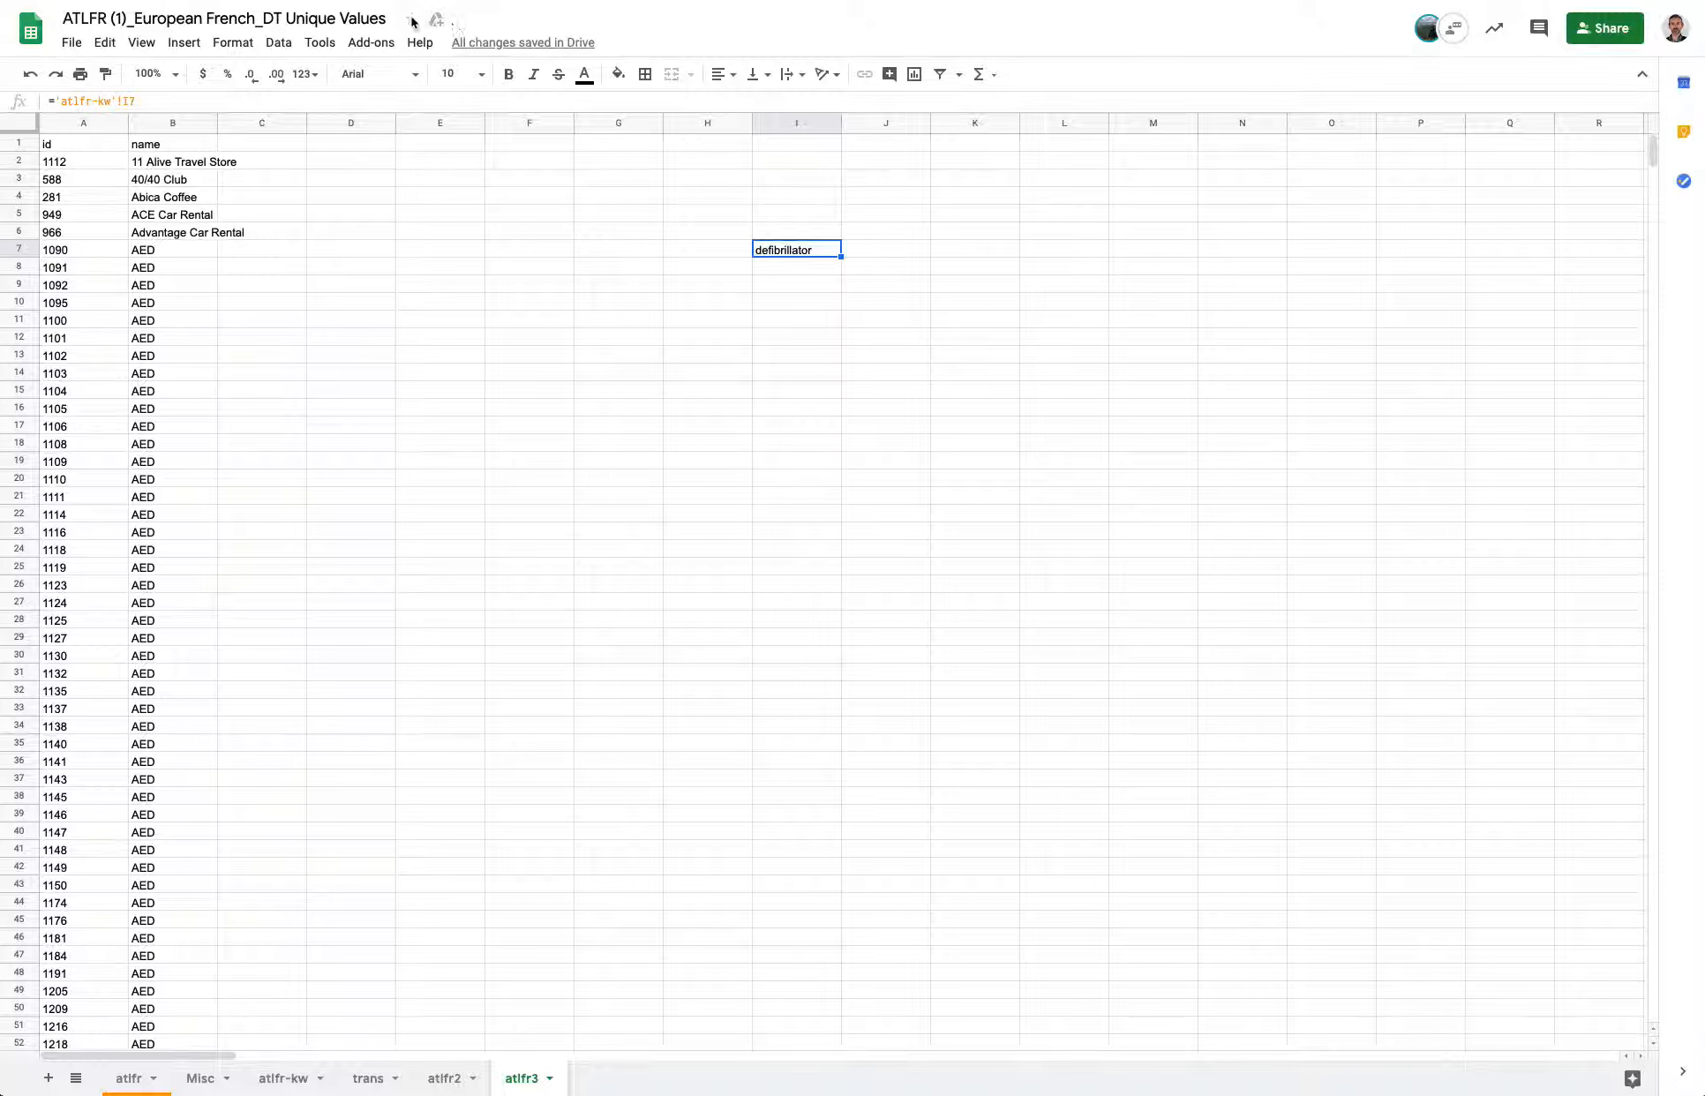
Start a VLOOKUP function in cell I7 of atlfr3 from the lookup functions list.
{"action": "left_click", "coordinate": [142, 44]}
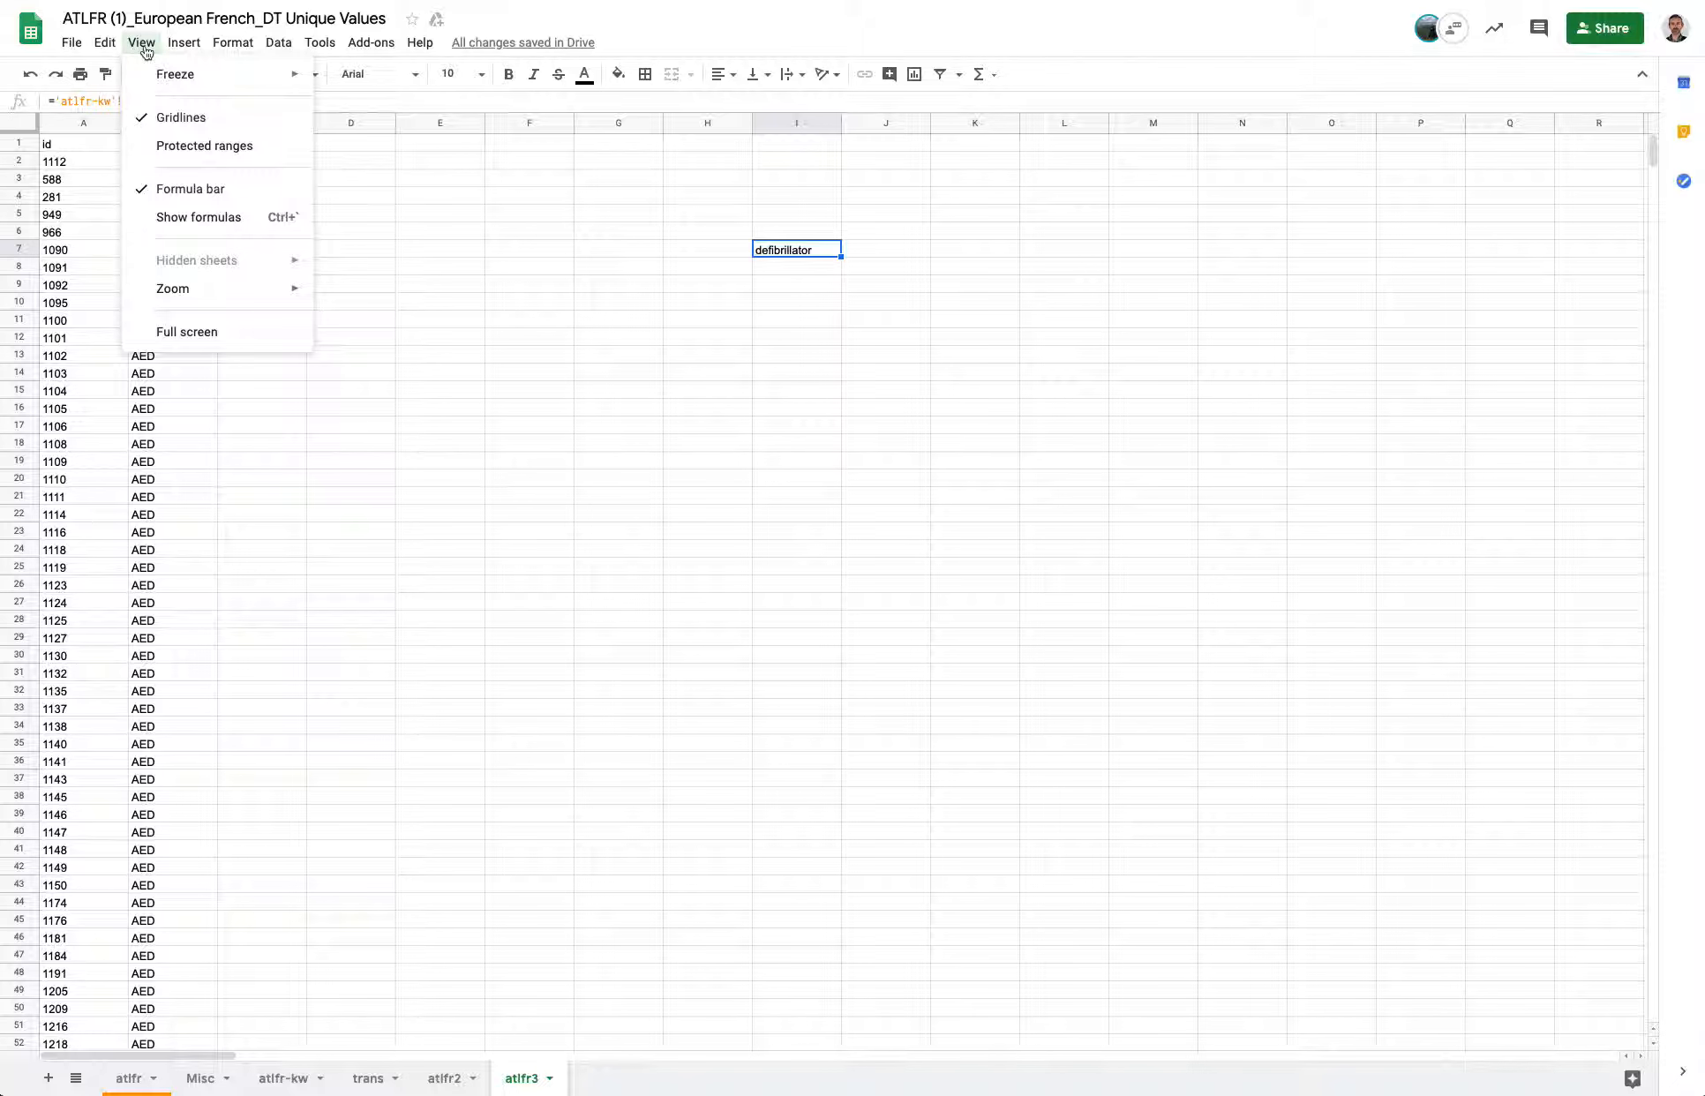
{"action": "mouse_move", "coordinate": [179, 44]}
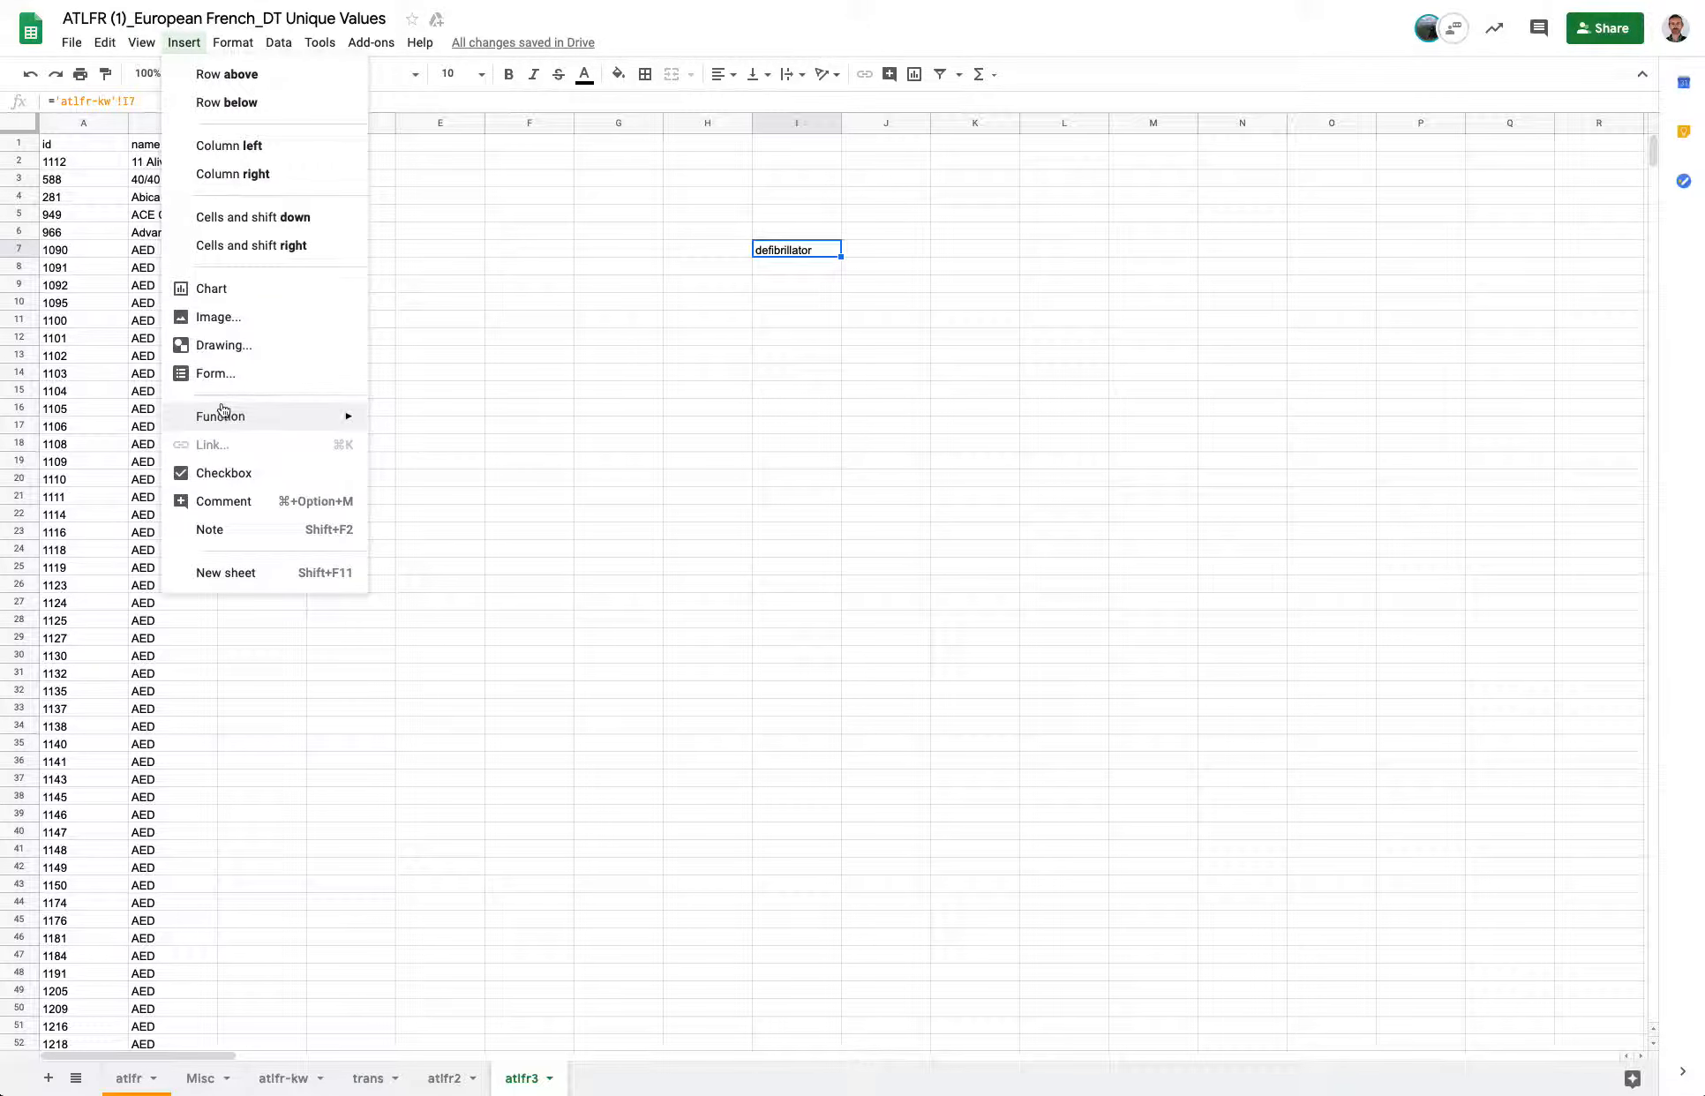
{"action": "mouse_move", "coordinate": [225, 415]}
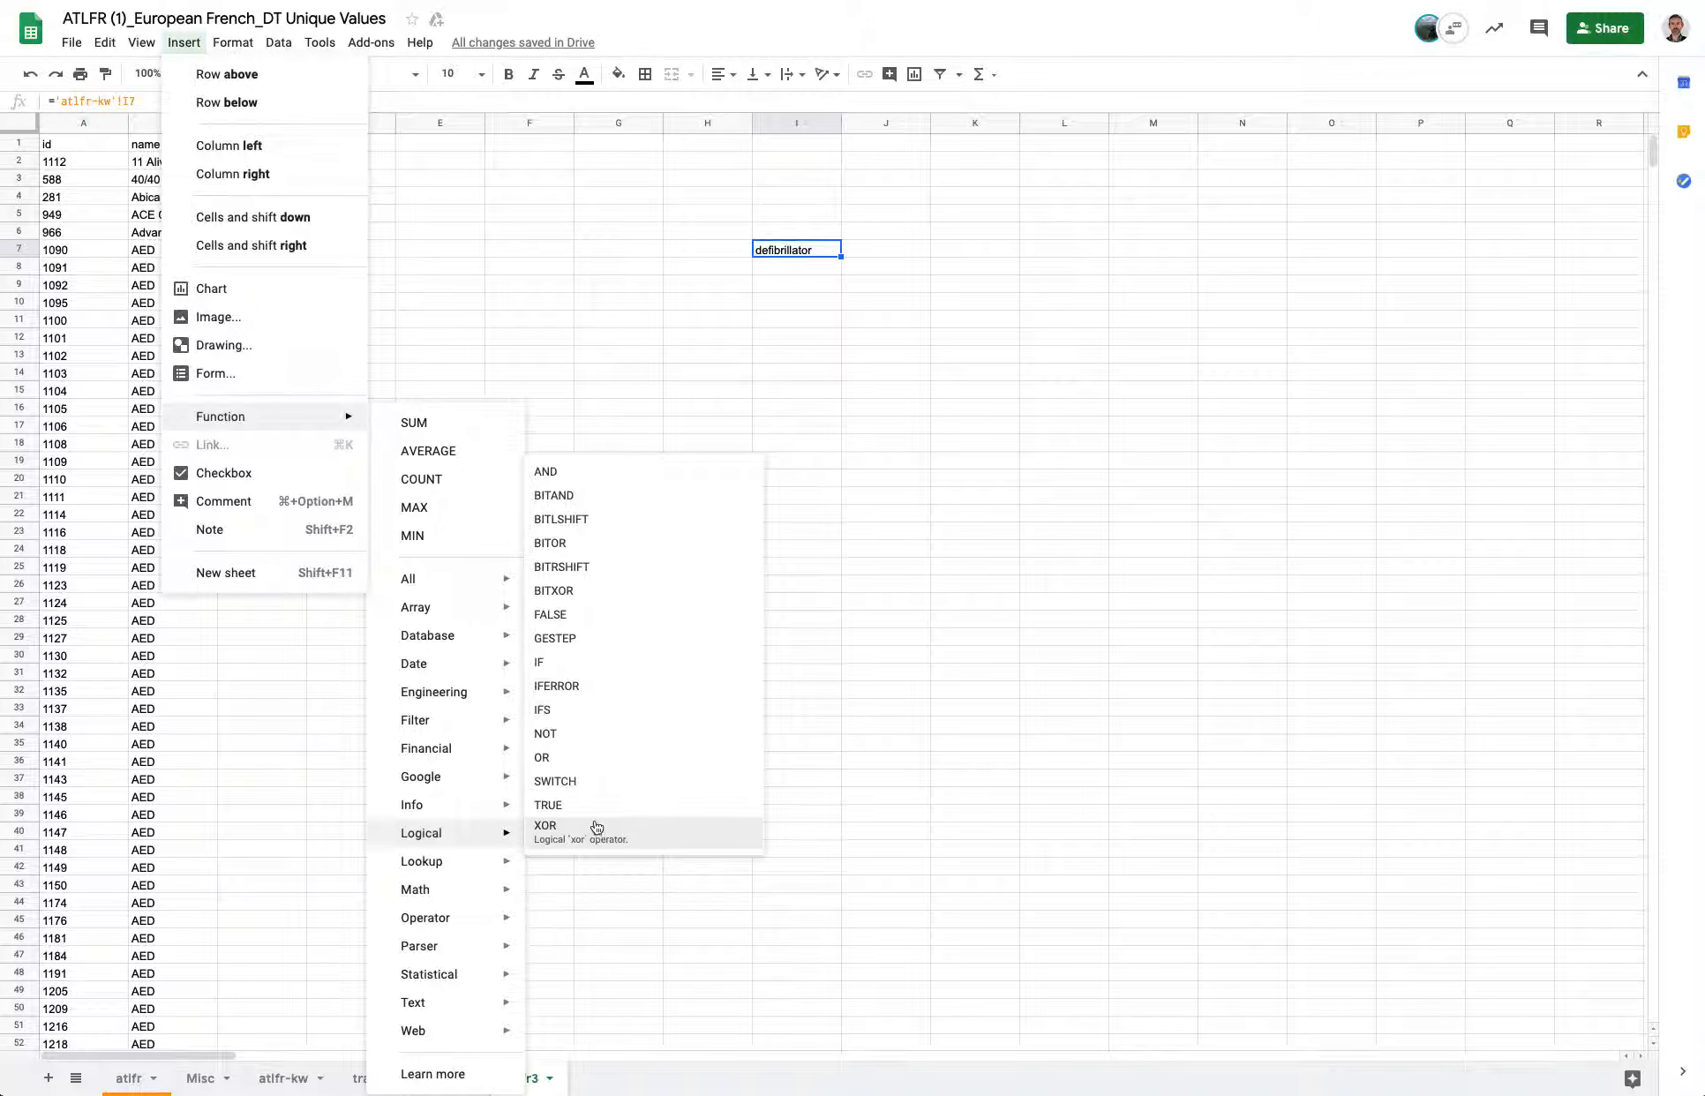
{"action": "mouse_move", "coordinate": [464, 870]}
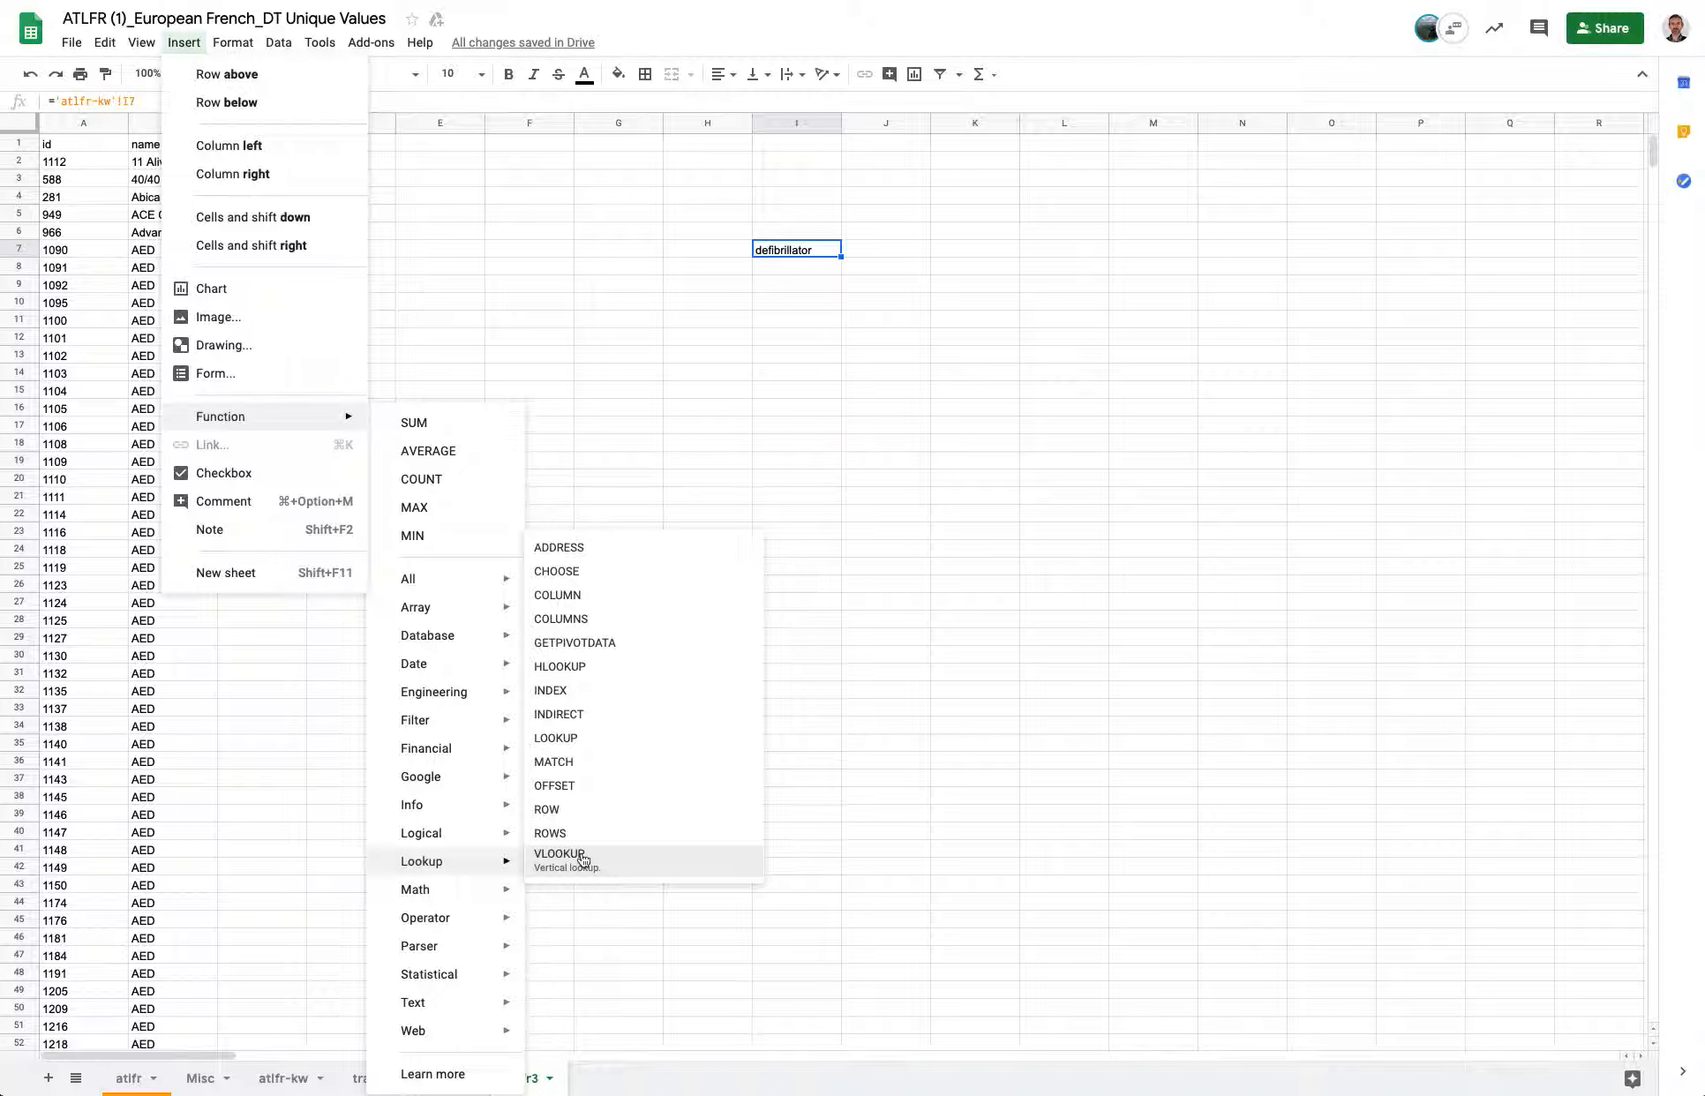
{"action": "left_click", "coordinate": [583, 859]}
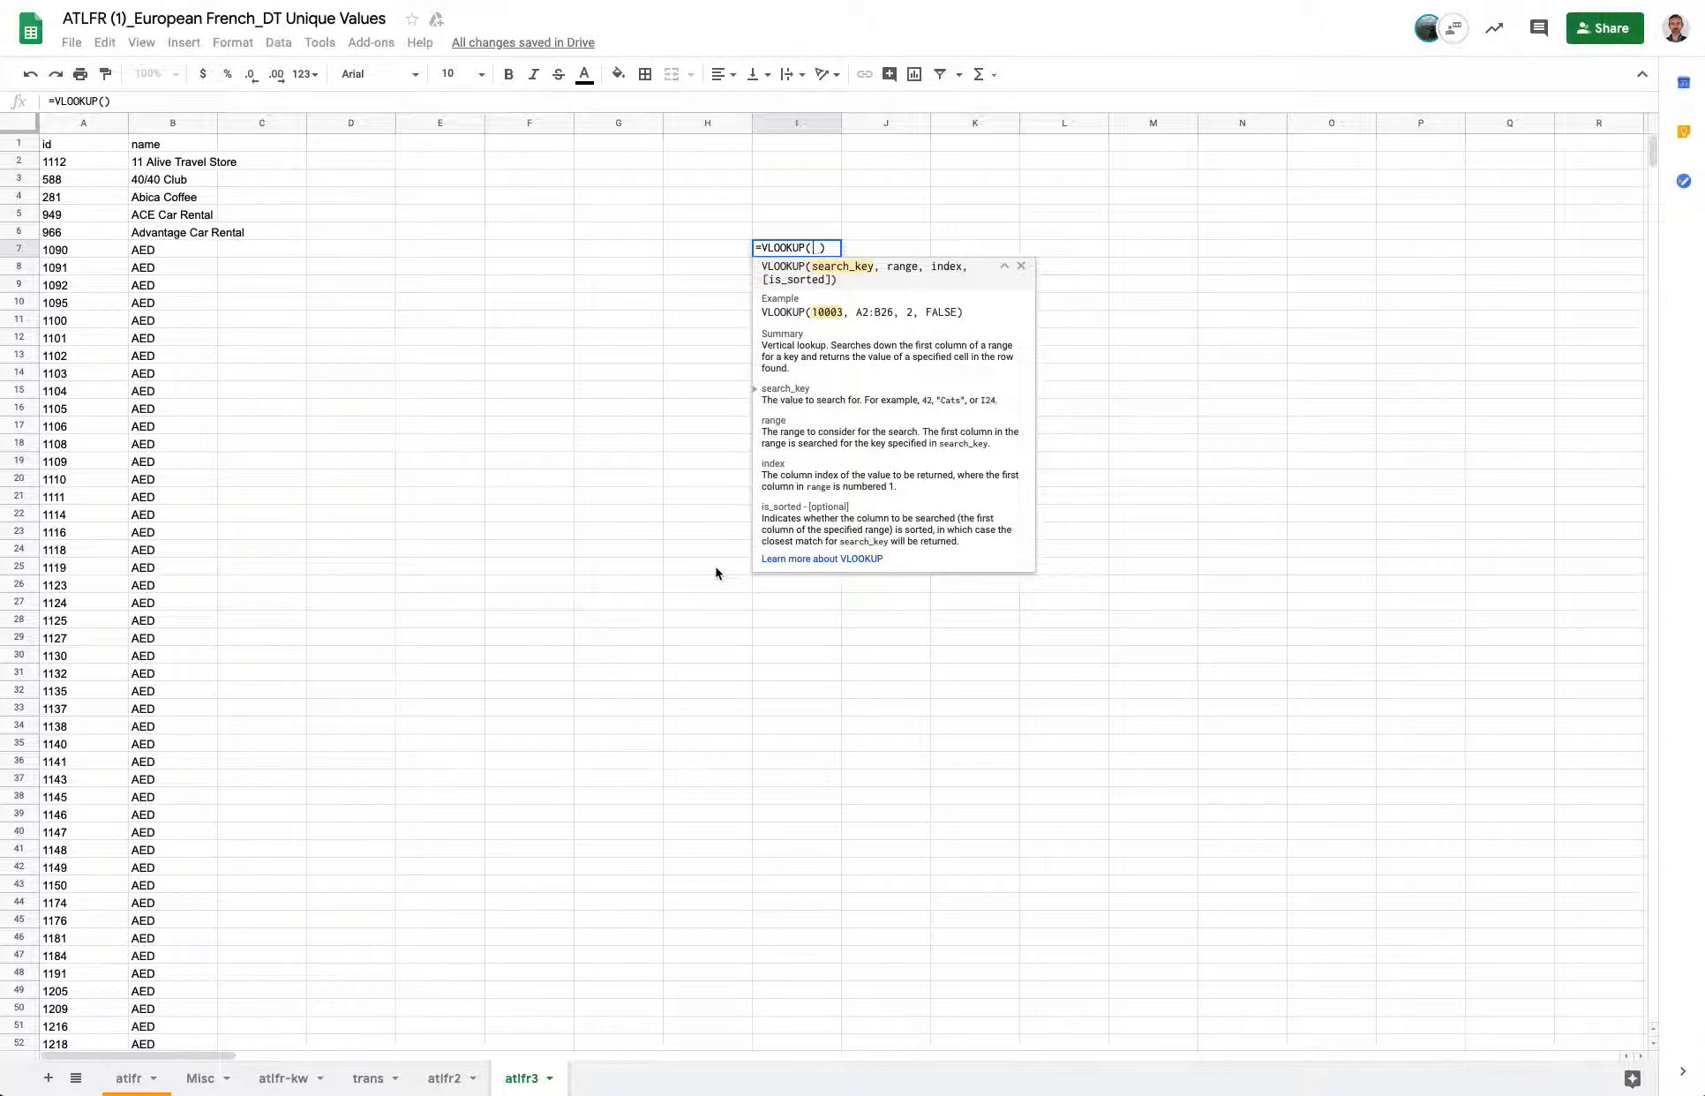
Try picking trans sheet ranges and the defibrillator cell as VLOOKUP arguments.
{"action": "left_click", "coordinate": [378, 1084]}
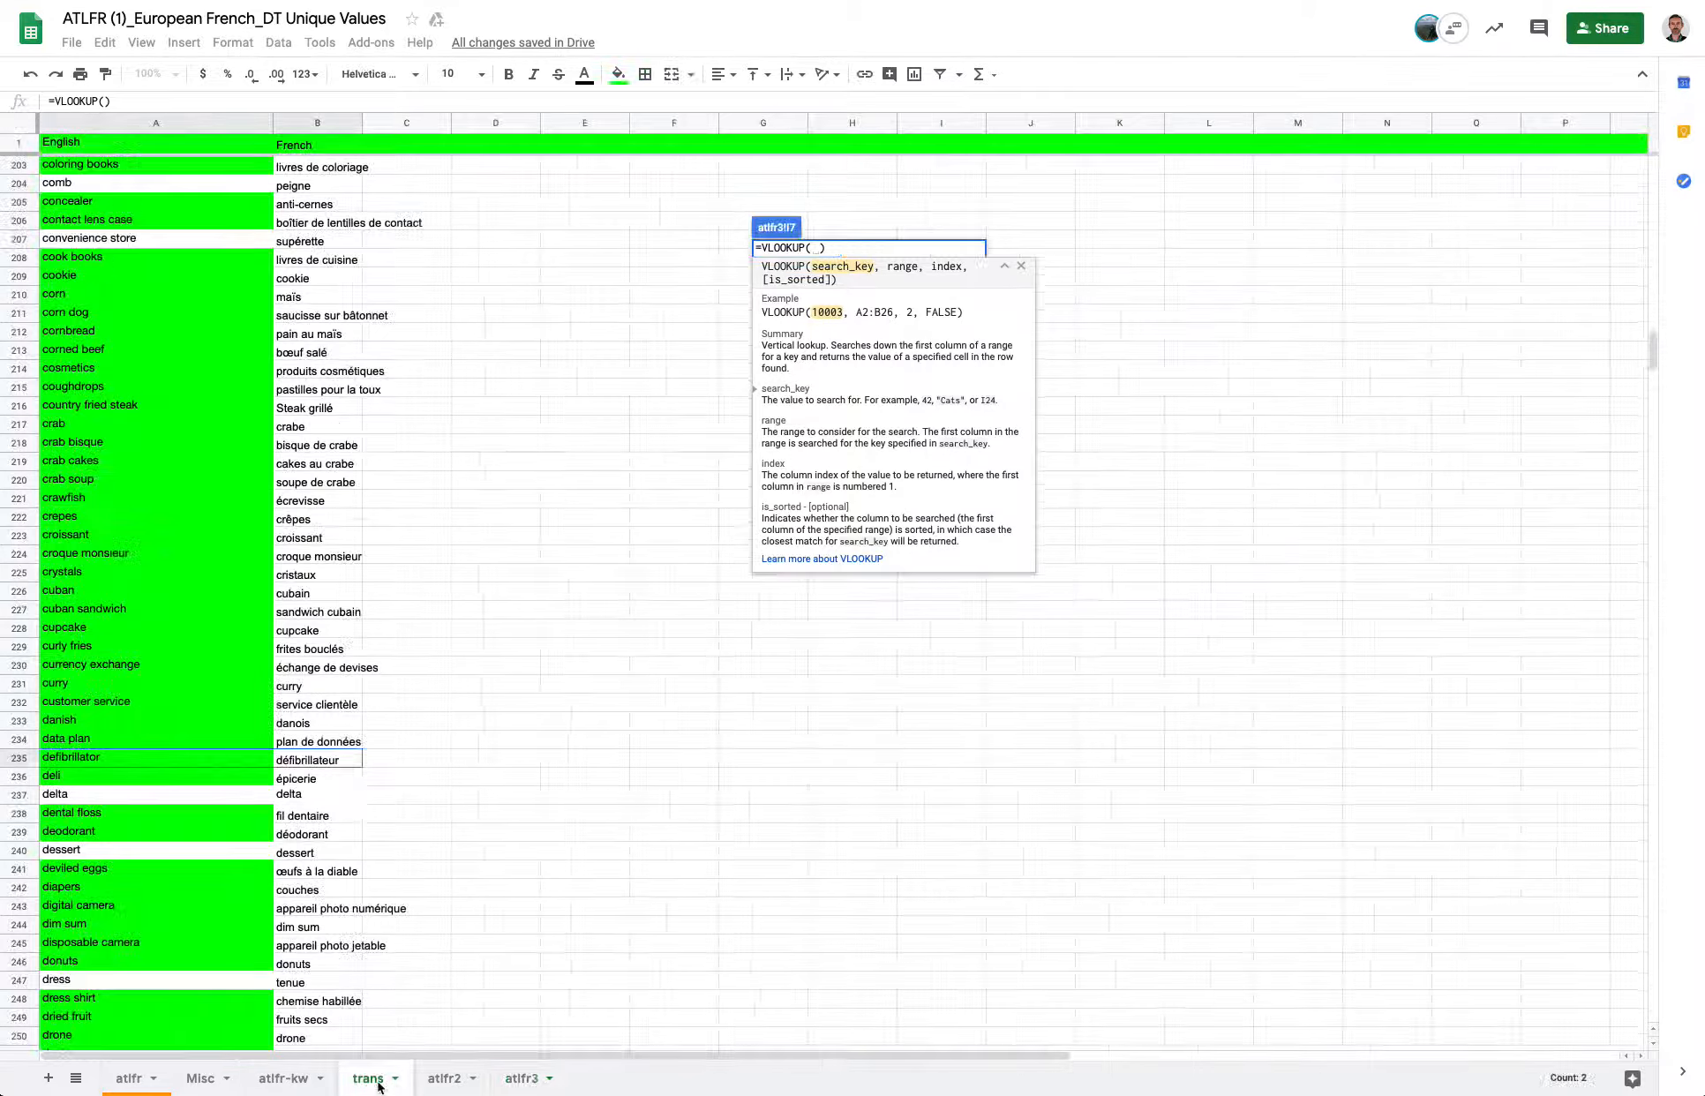
{"action": "left_click", "coordinate": [133, 164]}
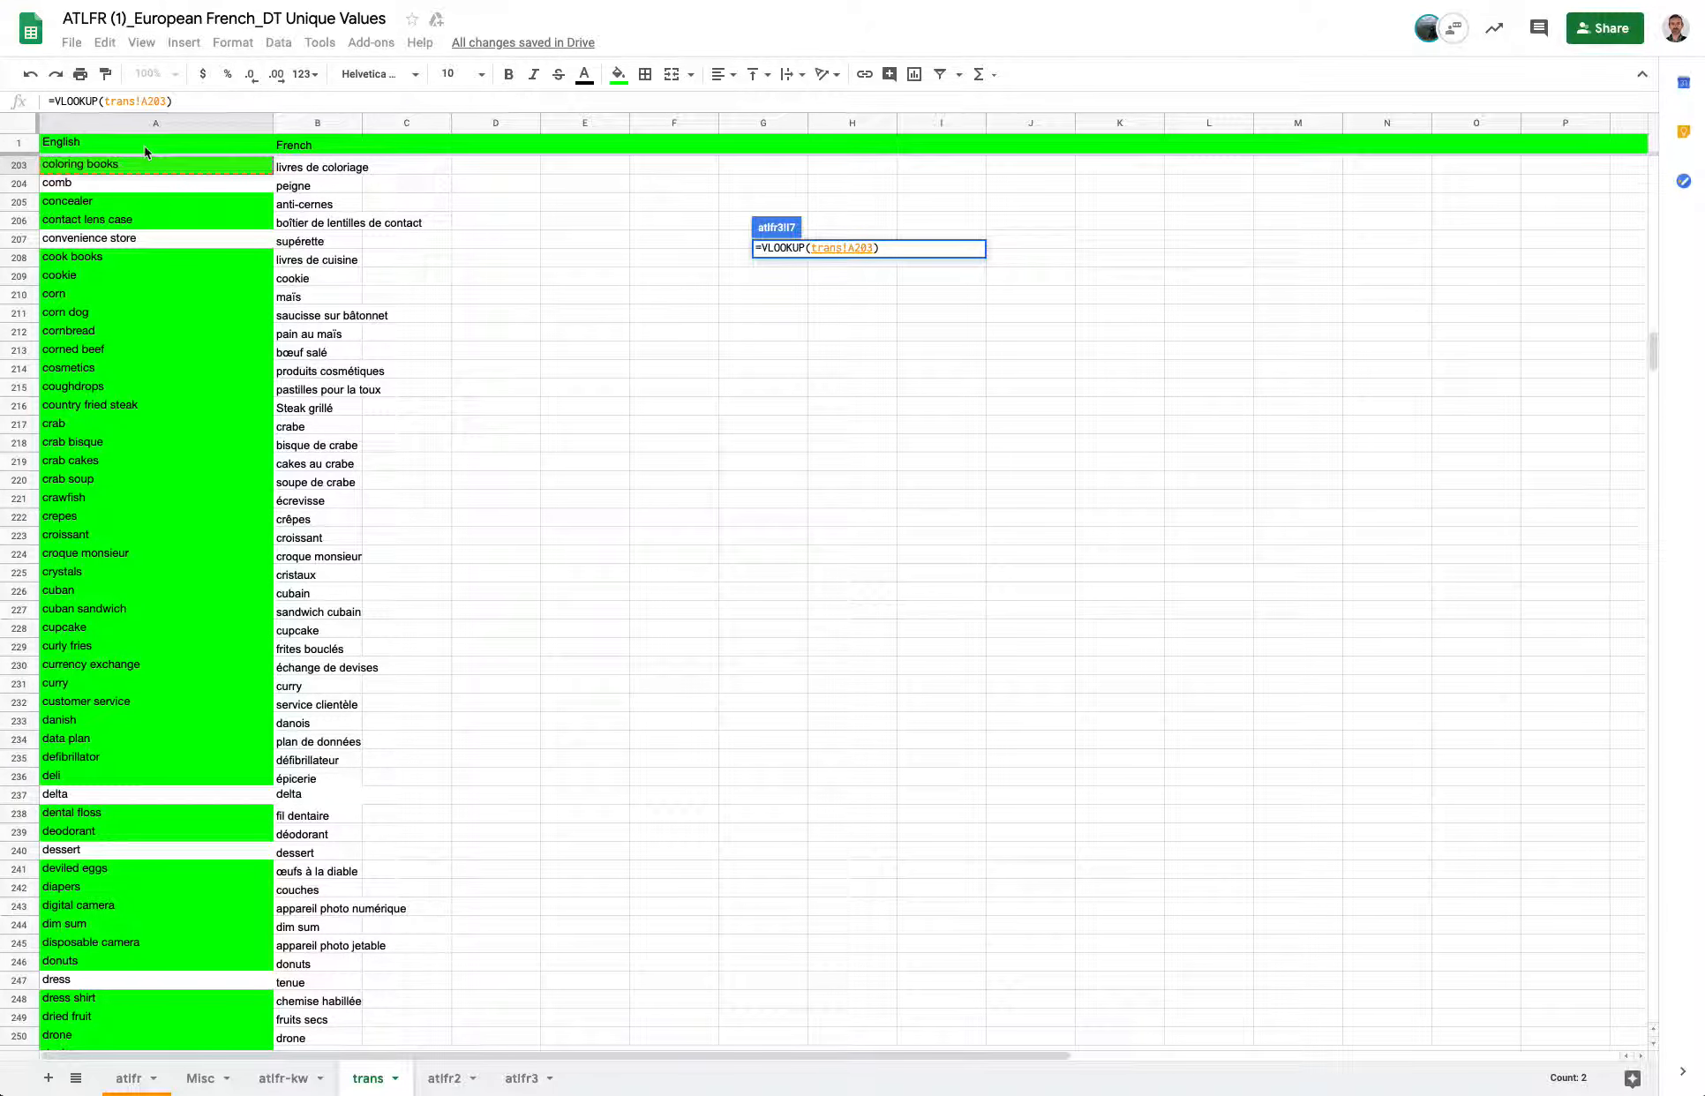
{"action": "left_click_drag", "start_coordinate": [155, 124], "coordinate": [316, 123]}
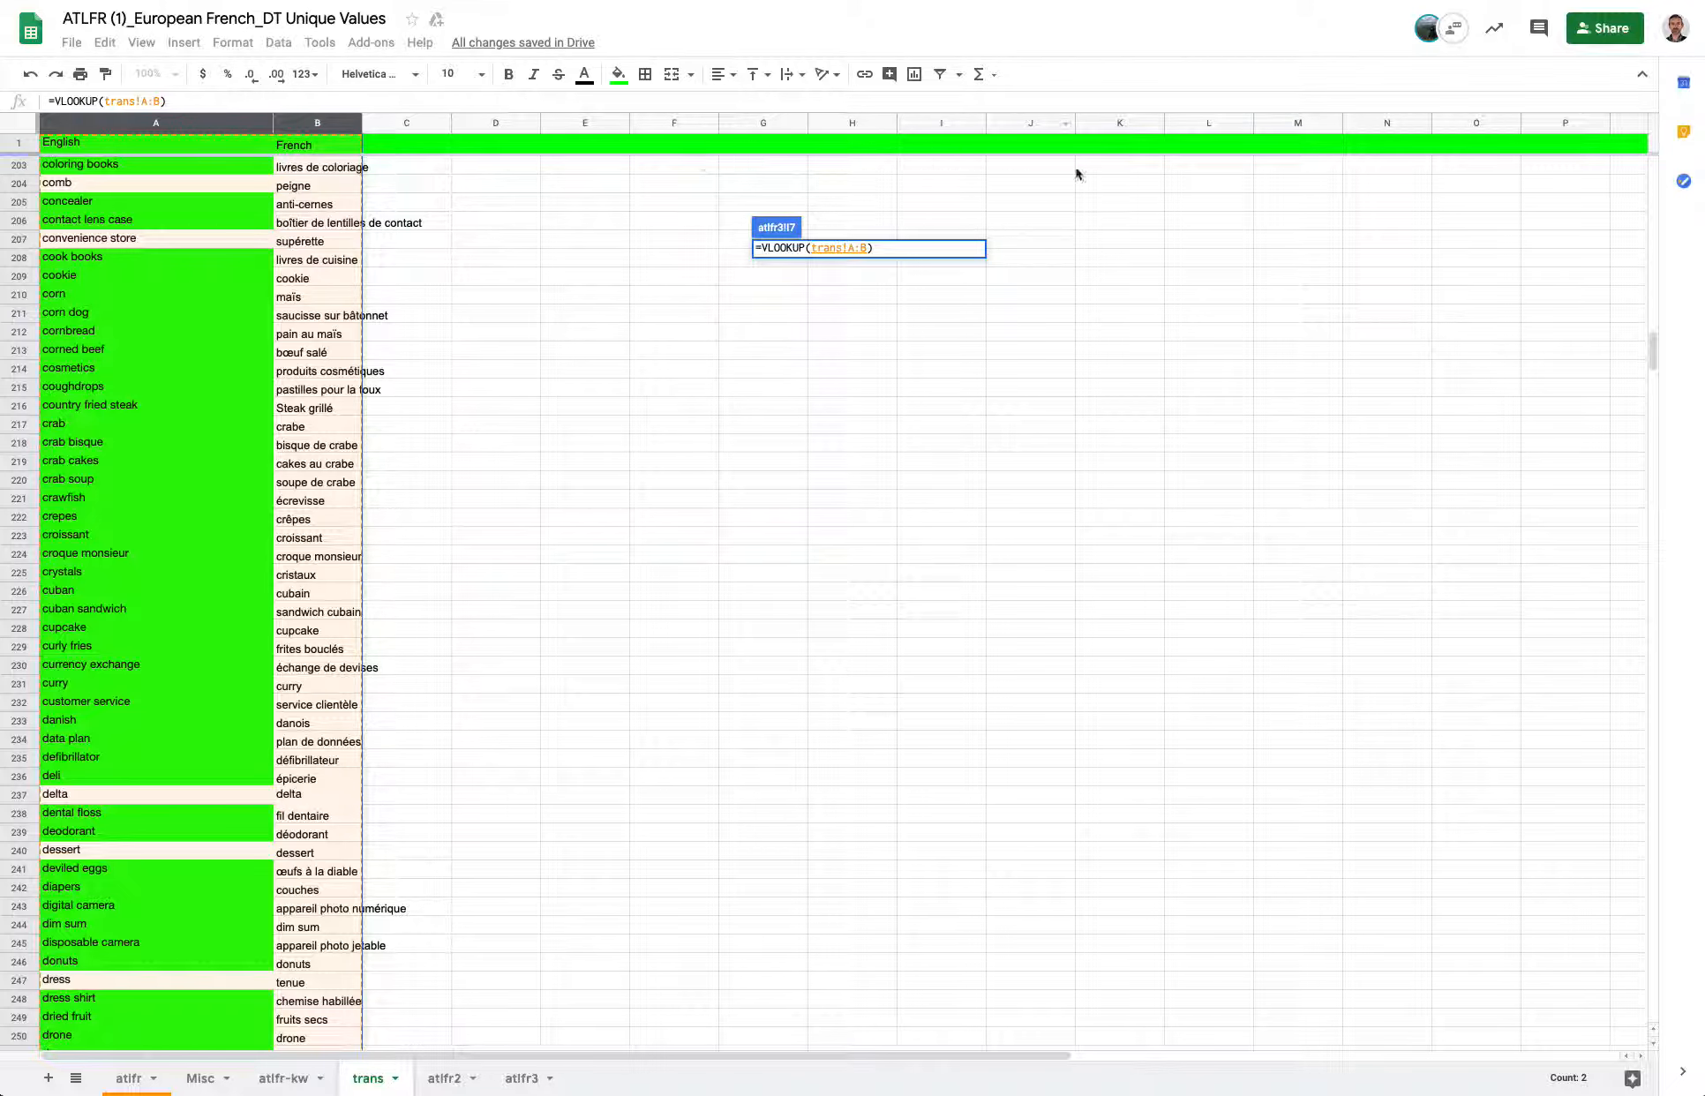
{"action": "left_click", "coordinate": [345, 202]}
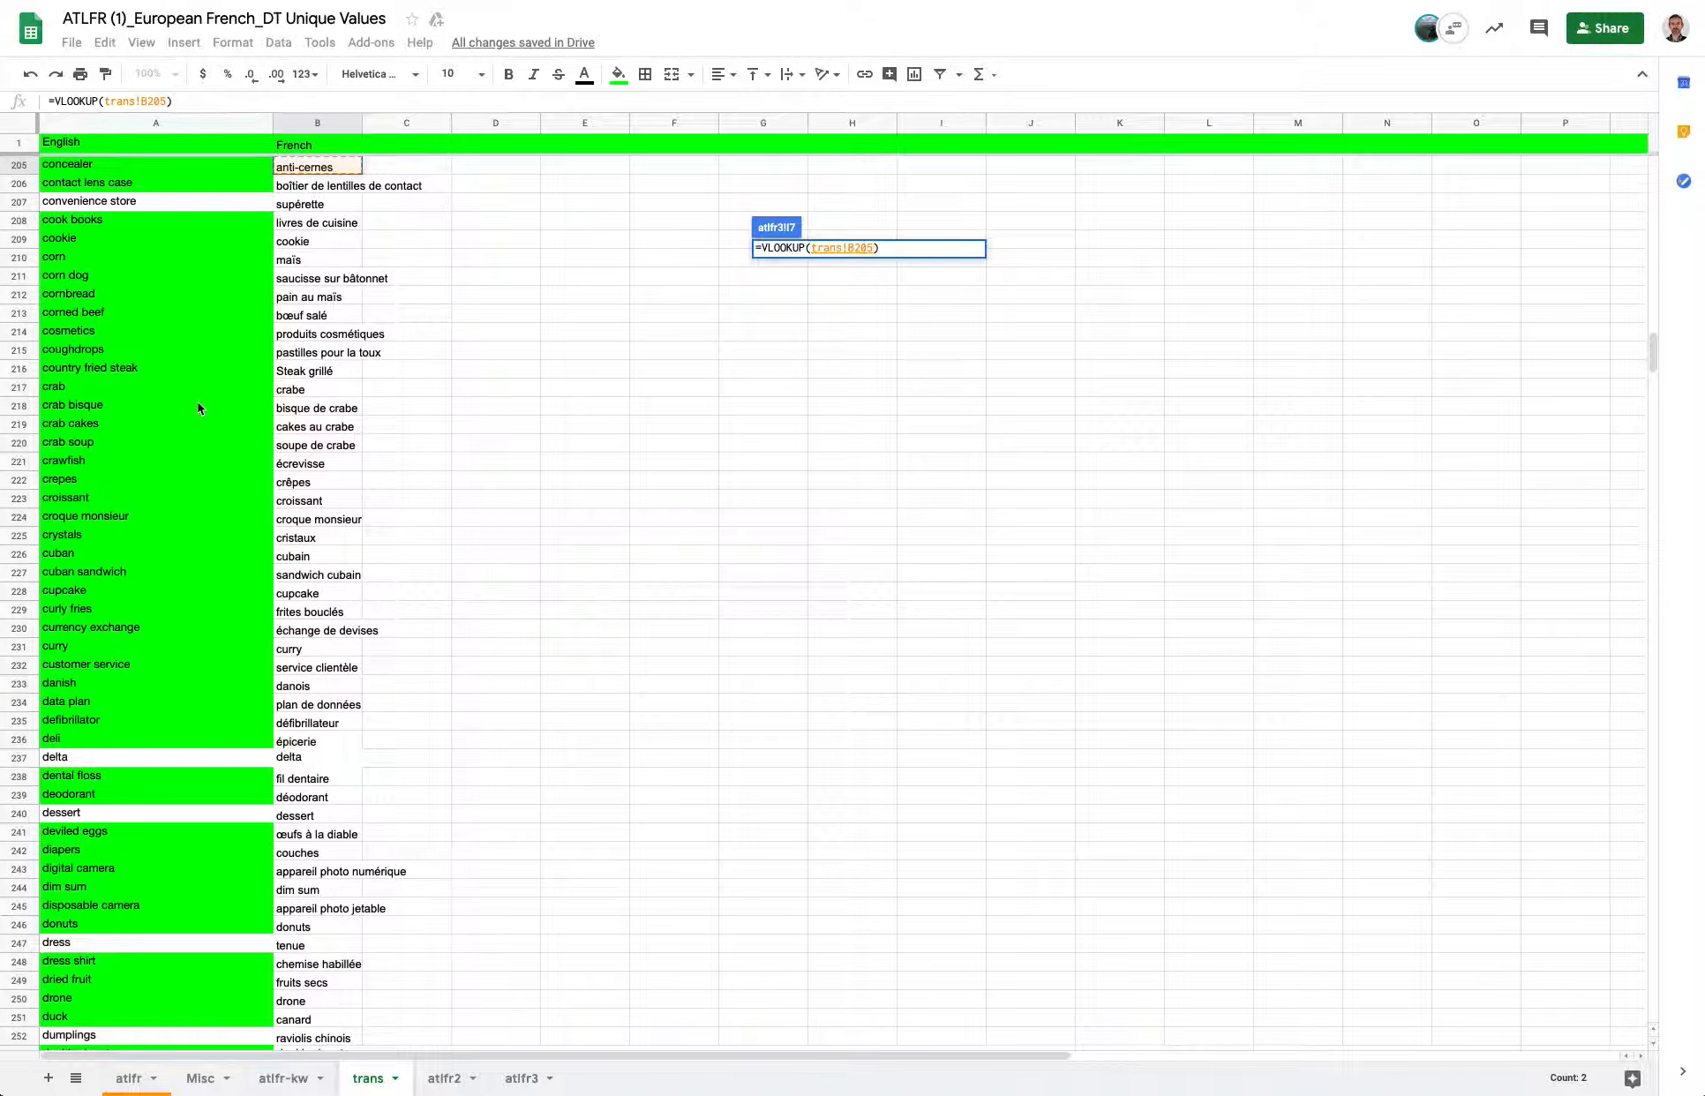
{"action": "left_click_drag", "start_coordinate": [150, 143], "coordinate": [283, 510]}
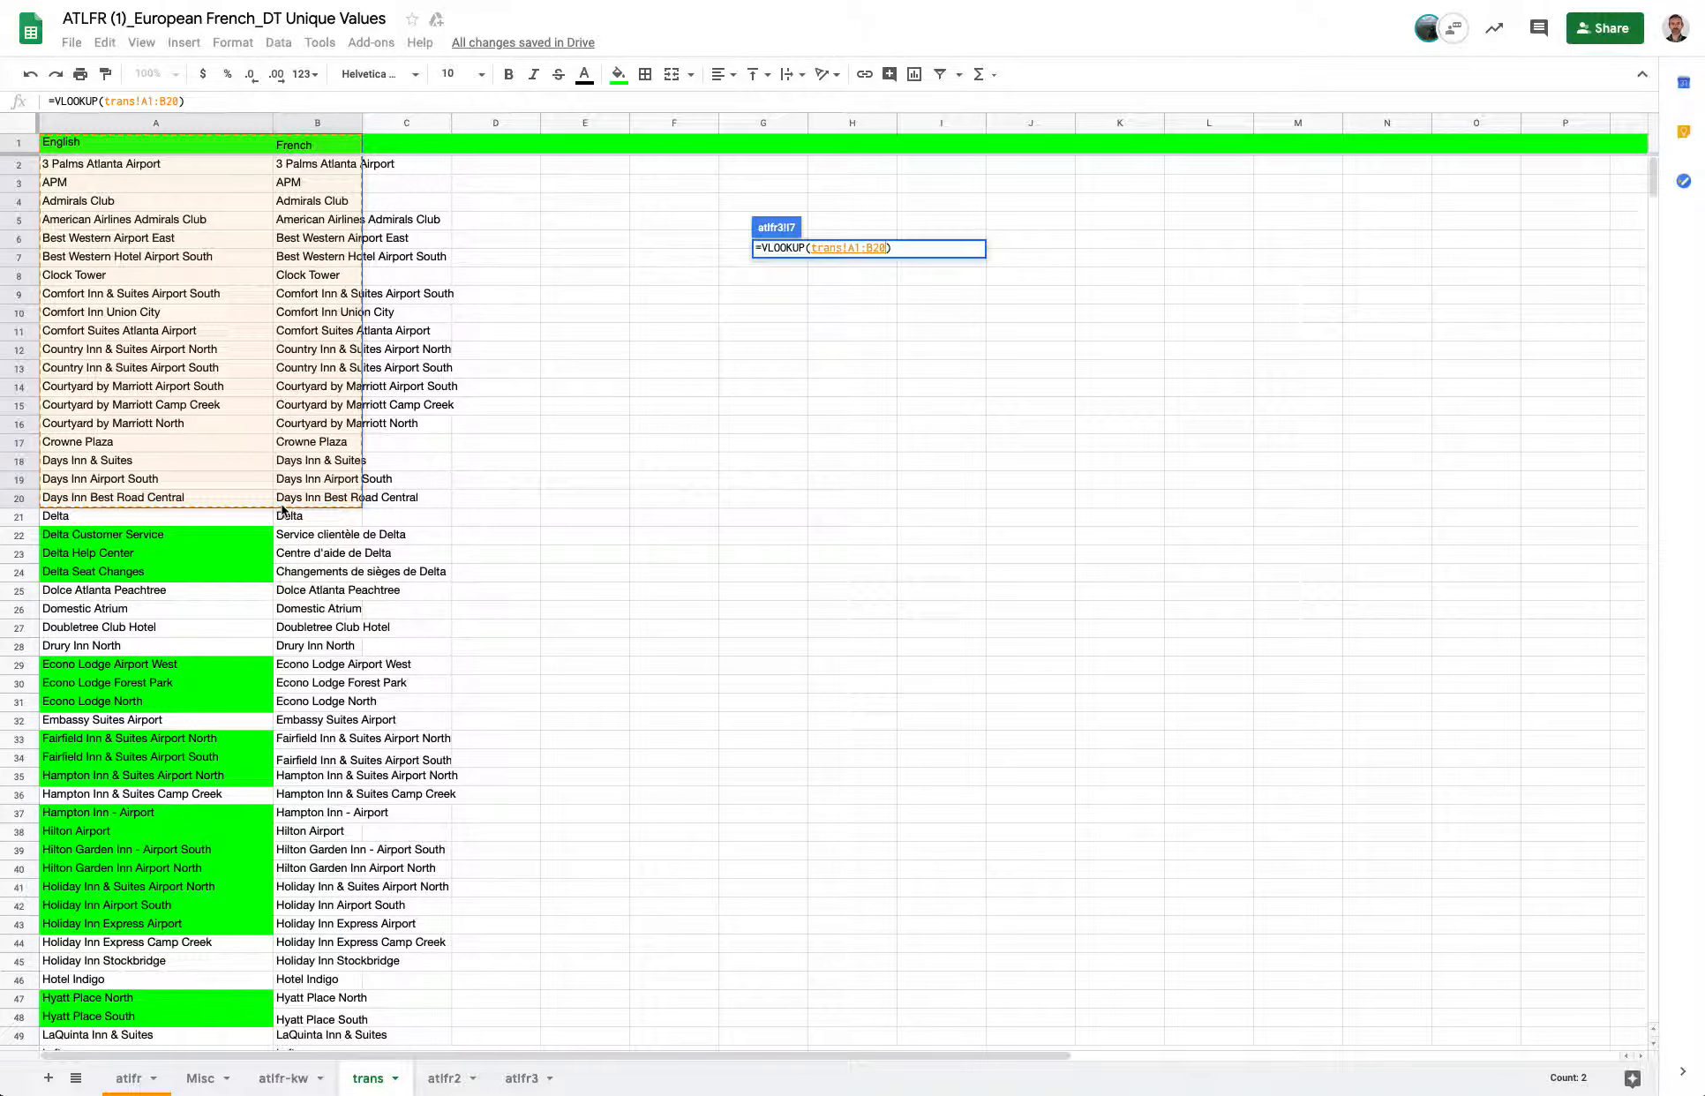
{"action": "scroll", "coordinate": [251, 515], "scroll_direction": "down", "scroll_amount": 20}
{"action": "left_click", "coordinate": [142, 649]}
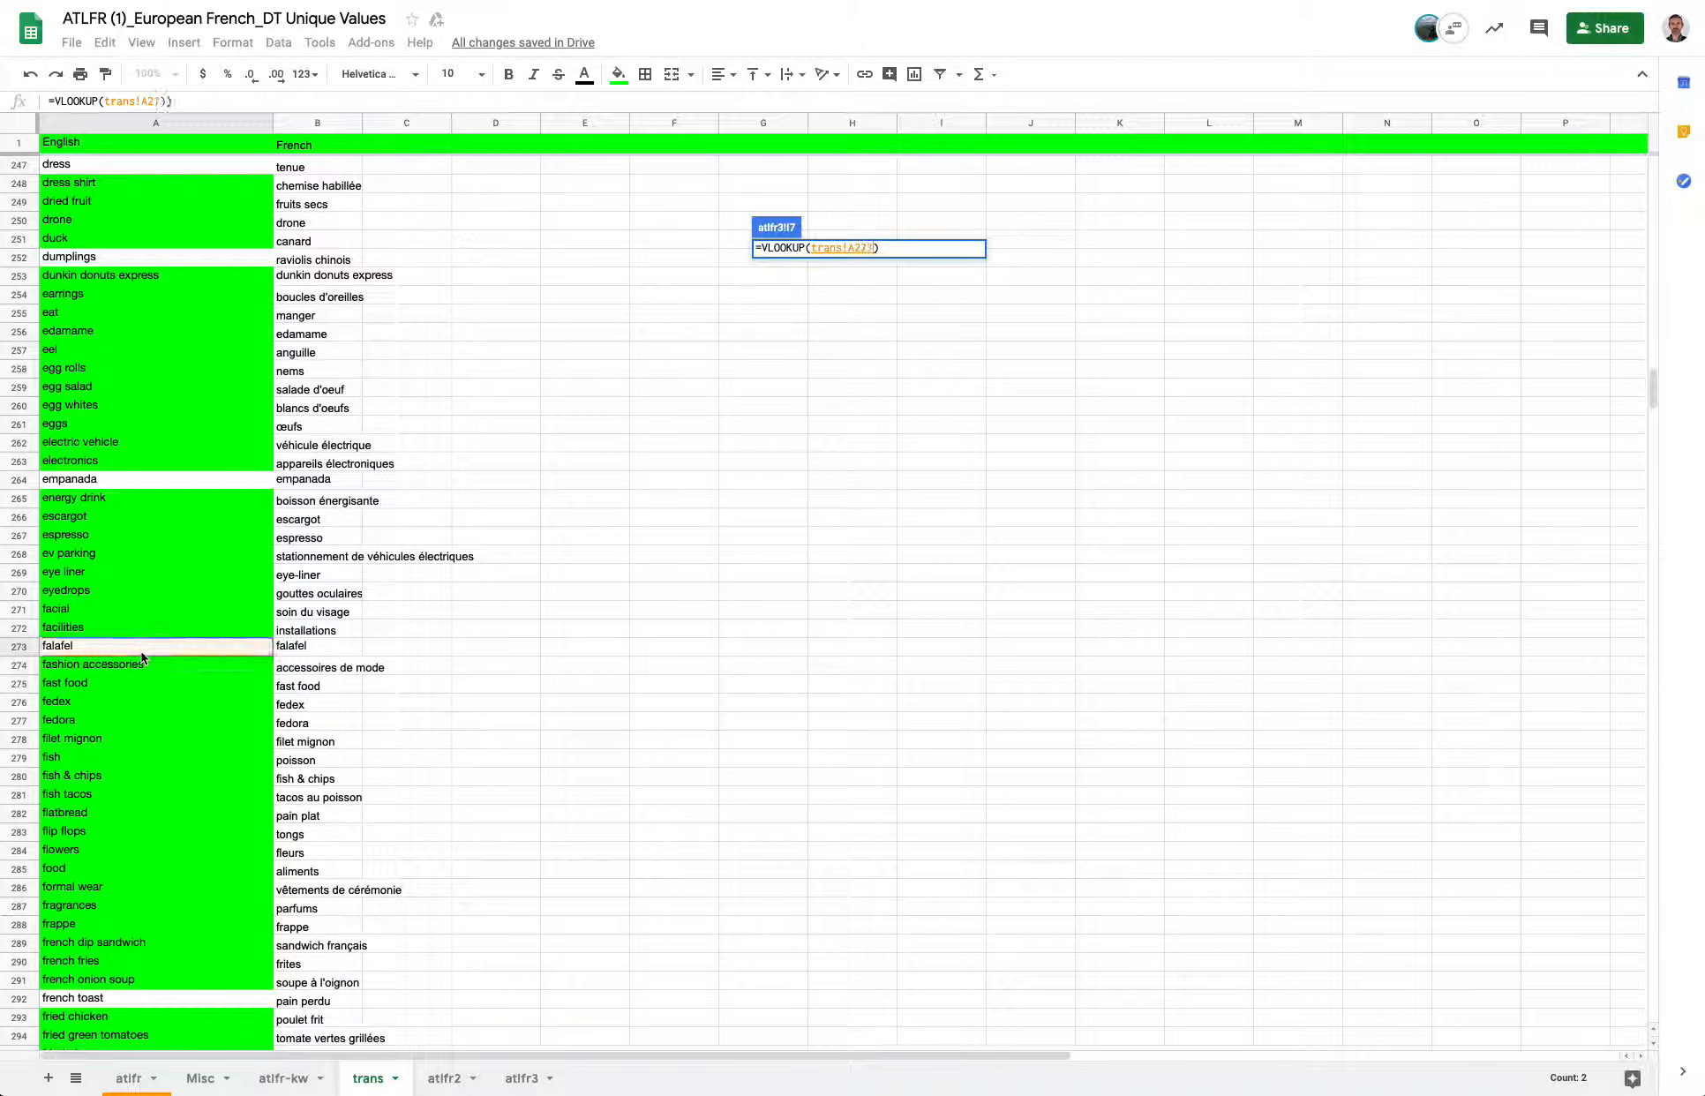
{"action": "scroll", "coordinate": [150, 554], "scroll_direction": "up", "scroll_amount": 5}
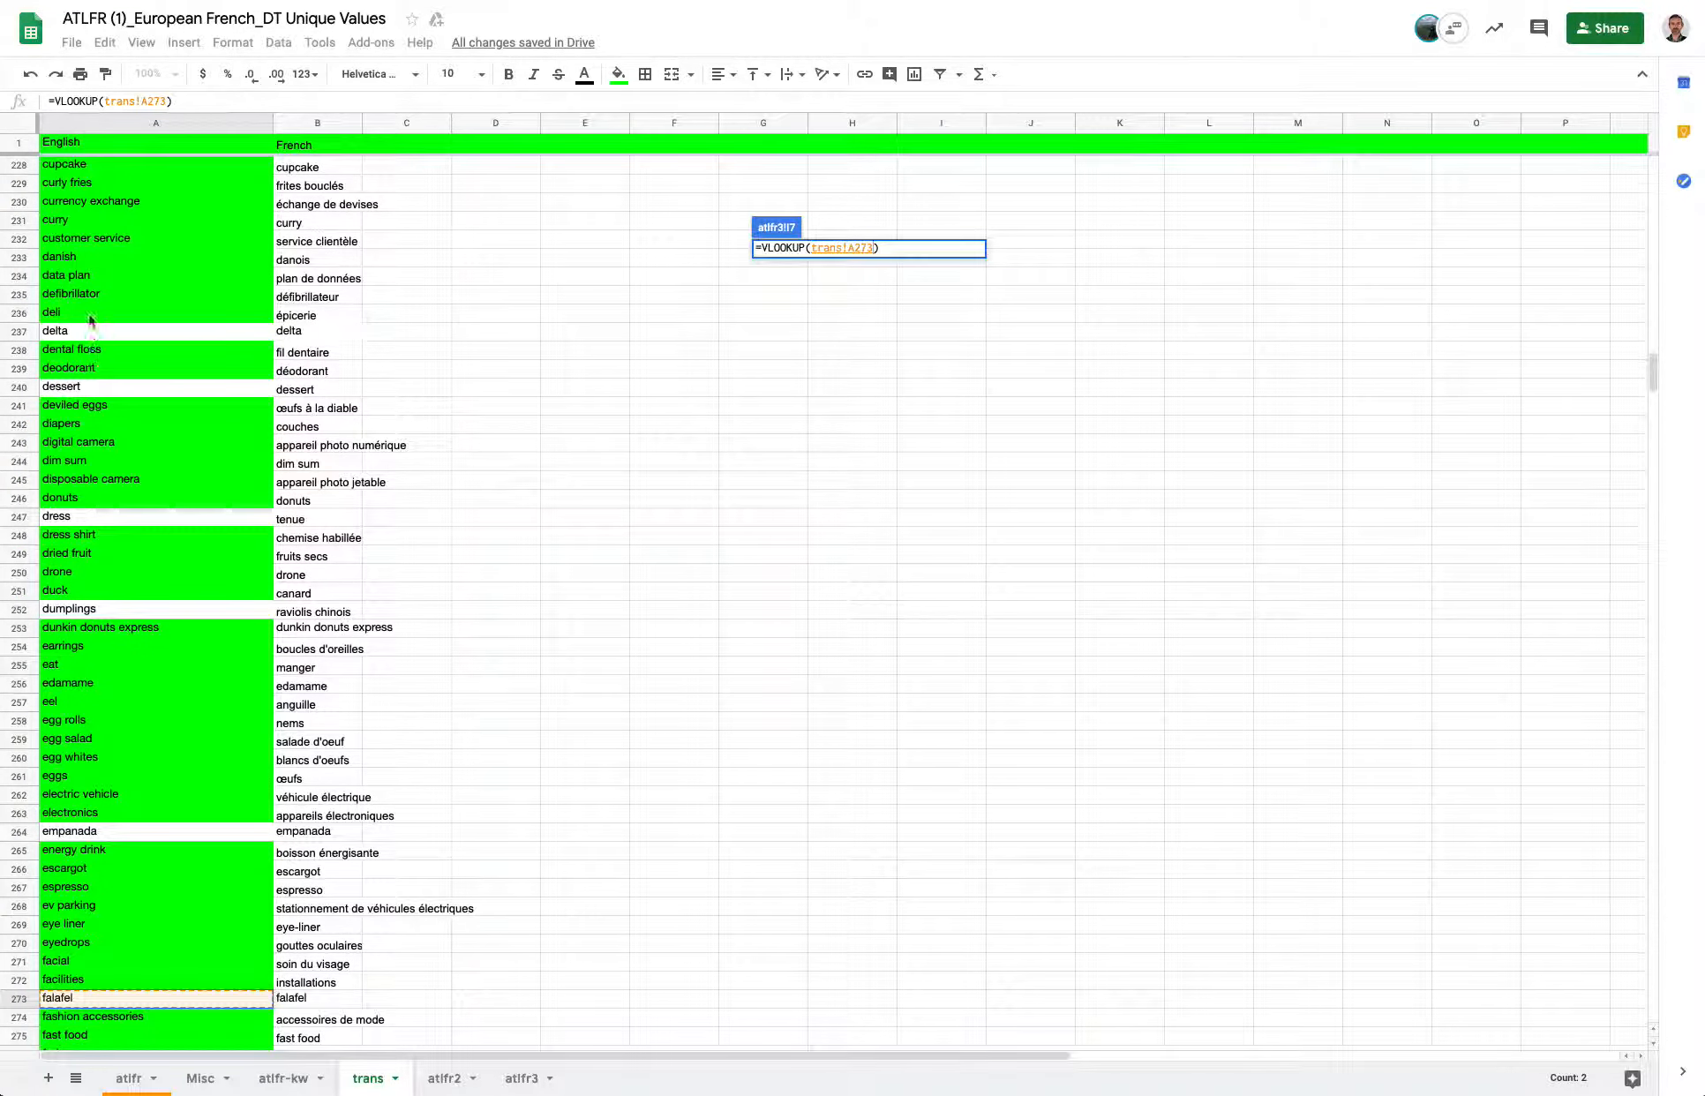
{"action": "left_click", "coordinate": [68, 388]}
{"action": "scroll", "coordinate": [88, 316], "scroll_direction": "up", "scroll_amount": 1}
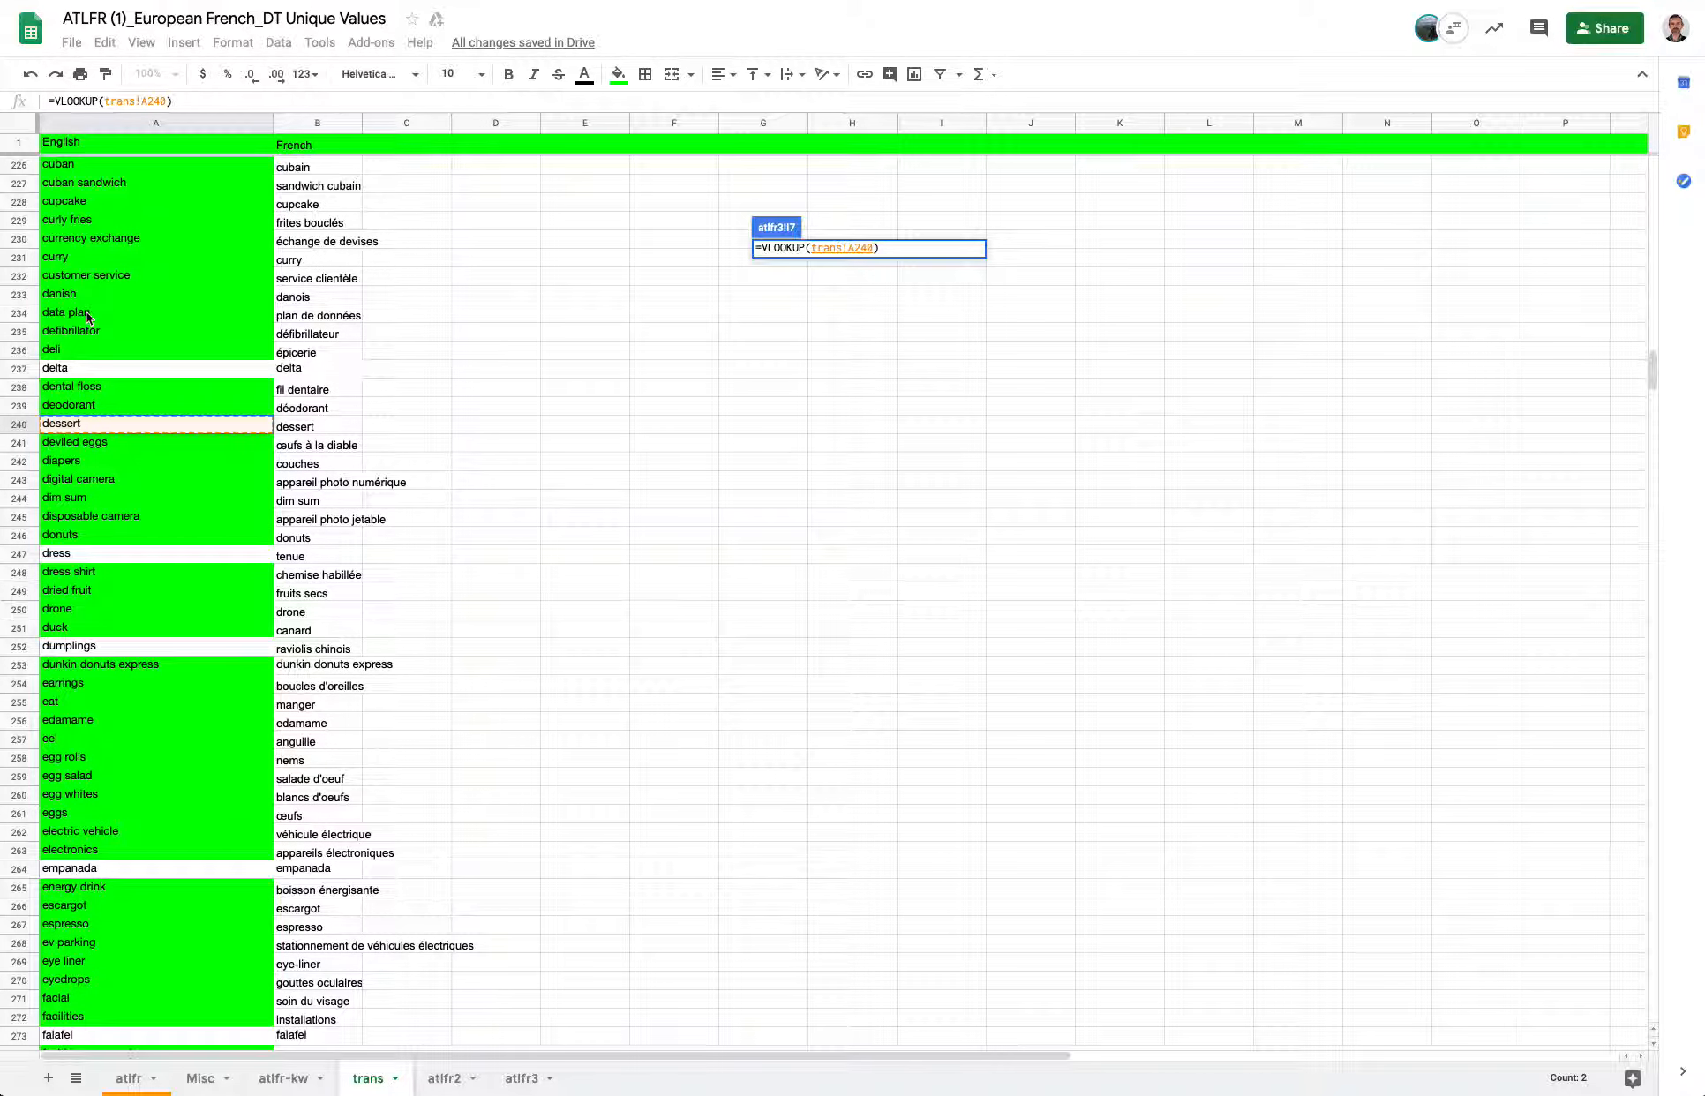
{"action": "left_click", "coordinate": [120, 333]}
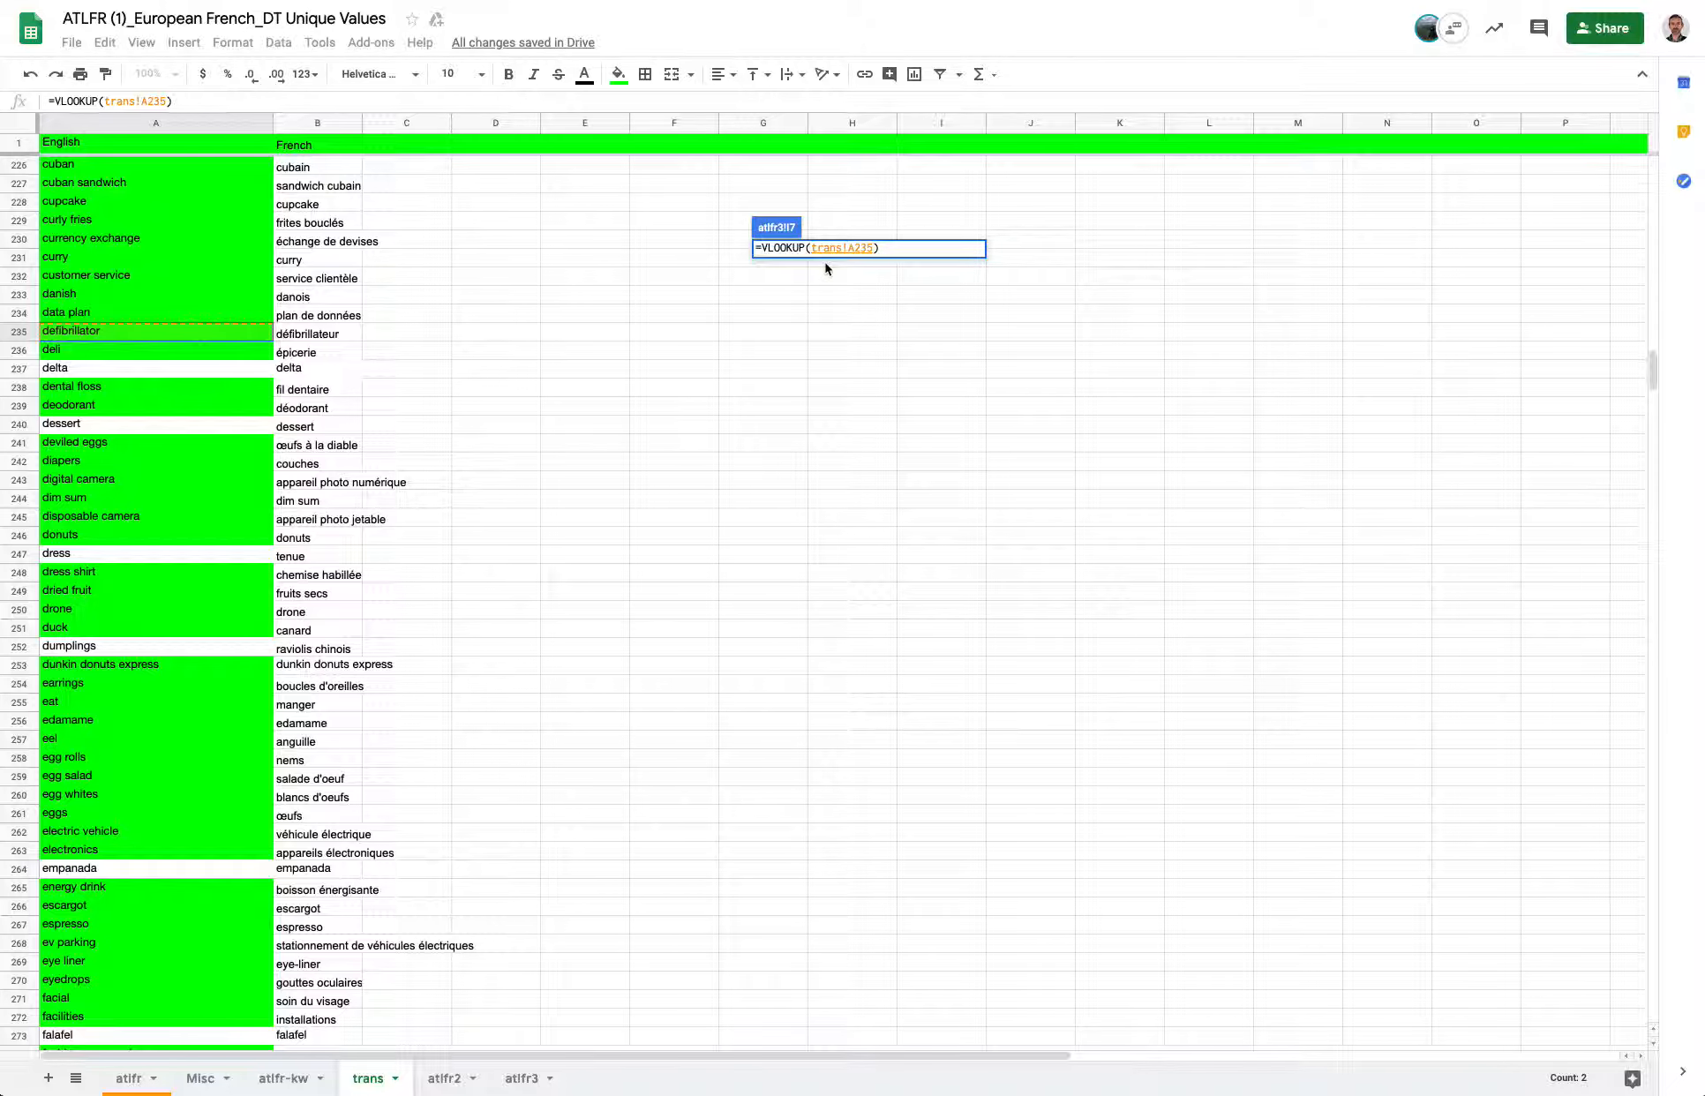
{"action": "key", "text": "Return"}
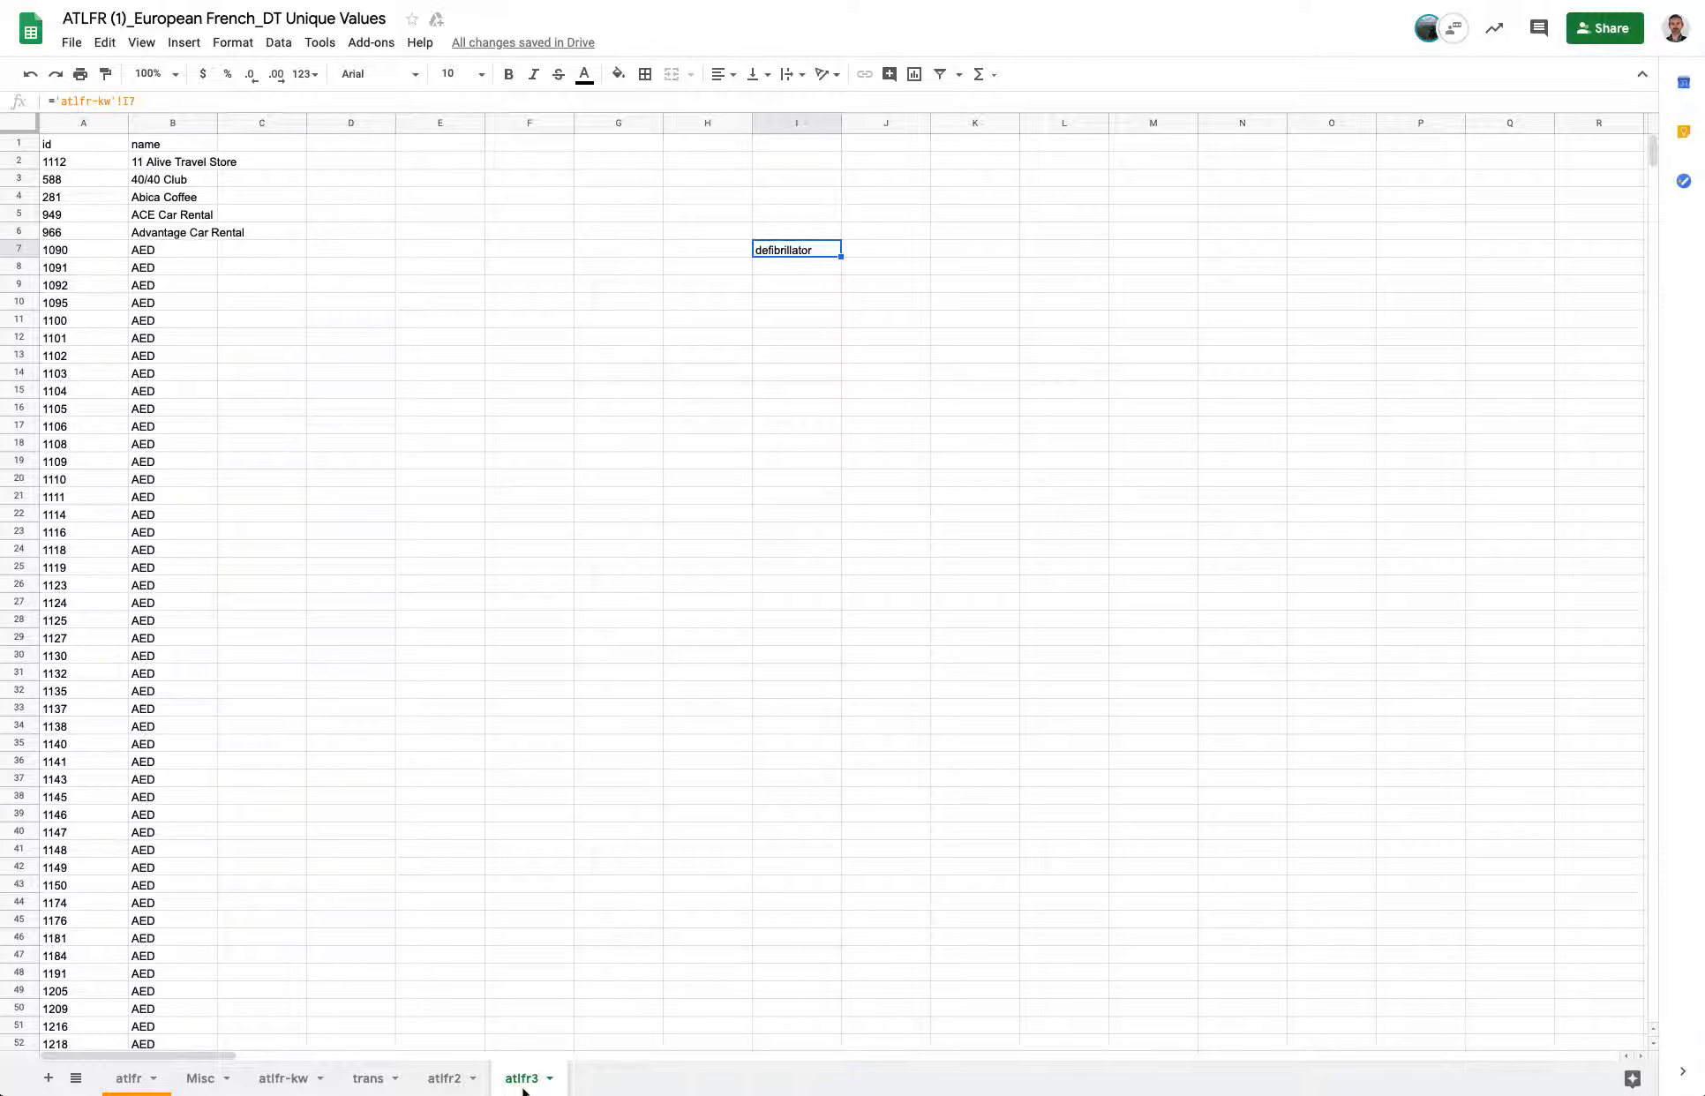
Rewrite I7's formula as a VLOOKUP using 'atlfr-kw'!I7 as the search key.
{"action": "left_click", "coordinate": [795, 247]}
{"action": "left_click", "coordinate": [76, 100]}
{"action": "left_click_drag", "start_coordinate": [55, 101], "coordinate": [204, 108]}
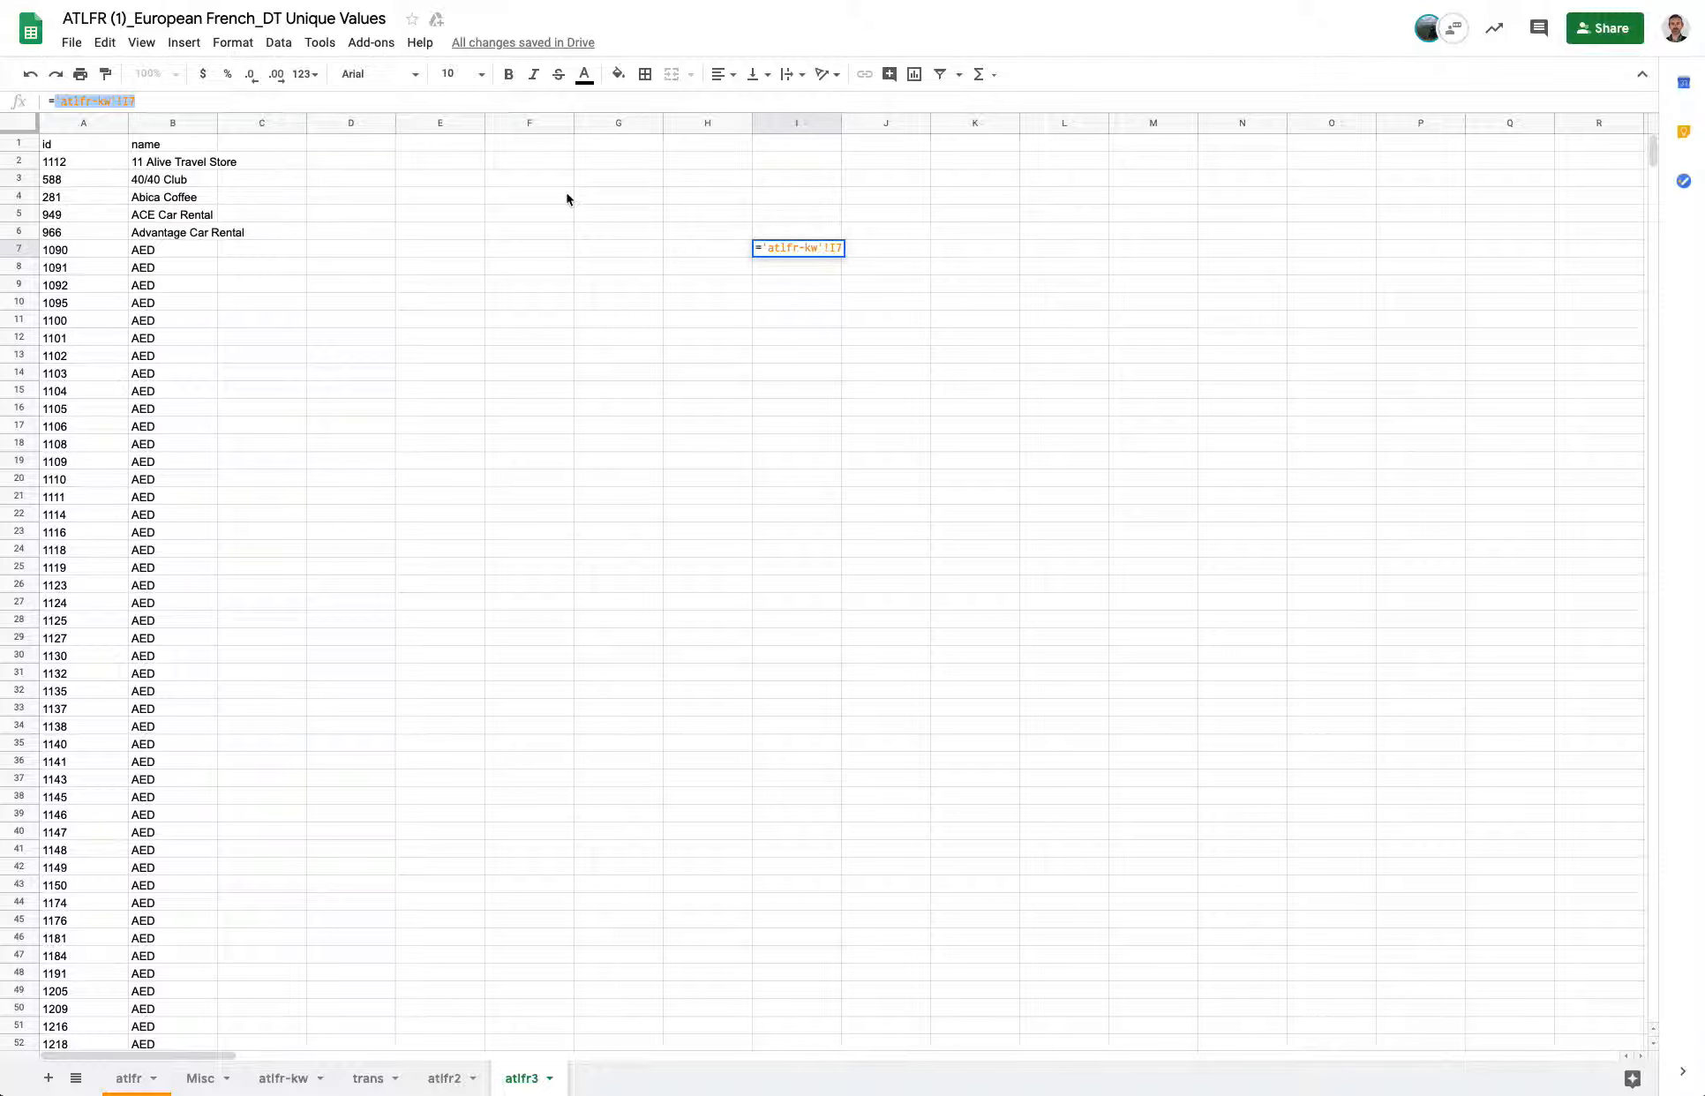
{"action": "key", "text": "Escape"}
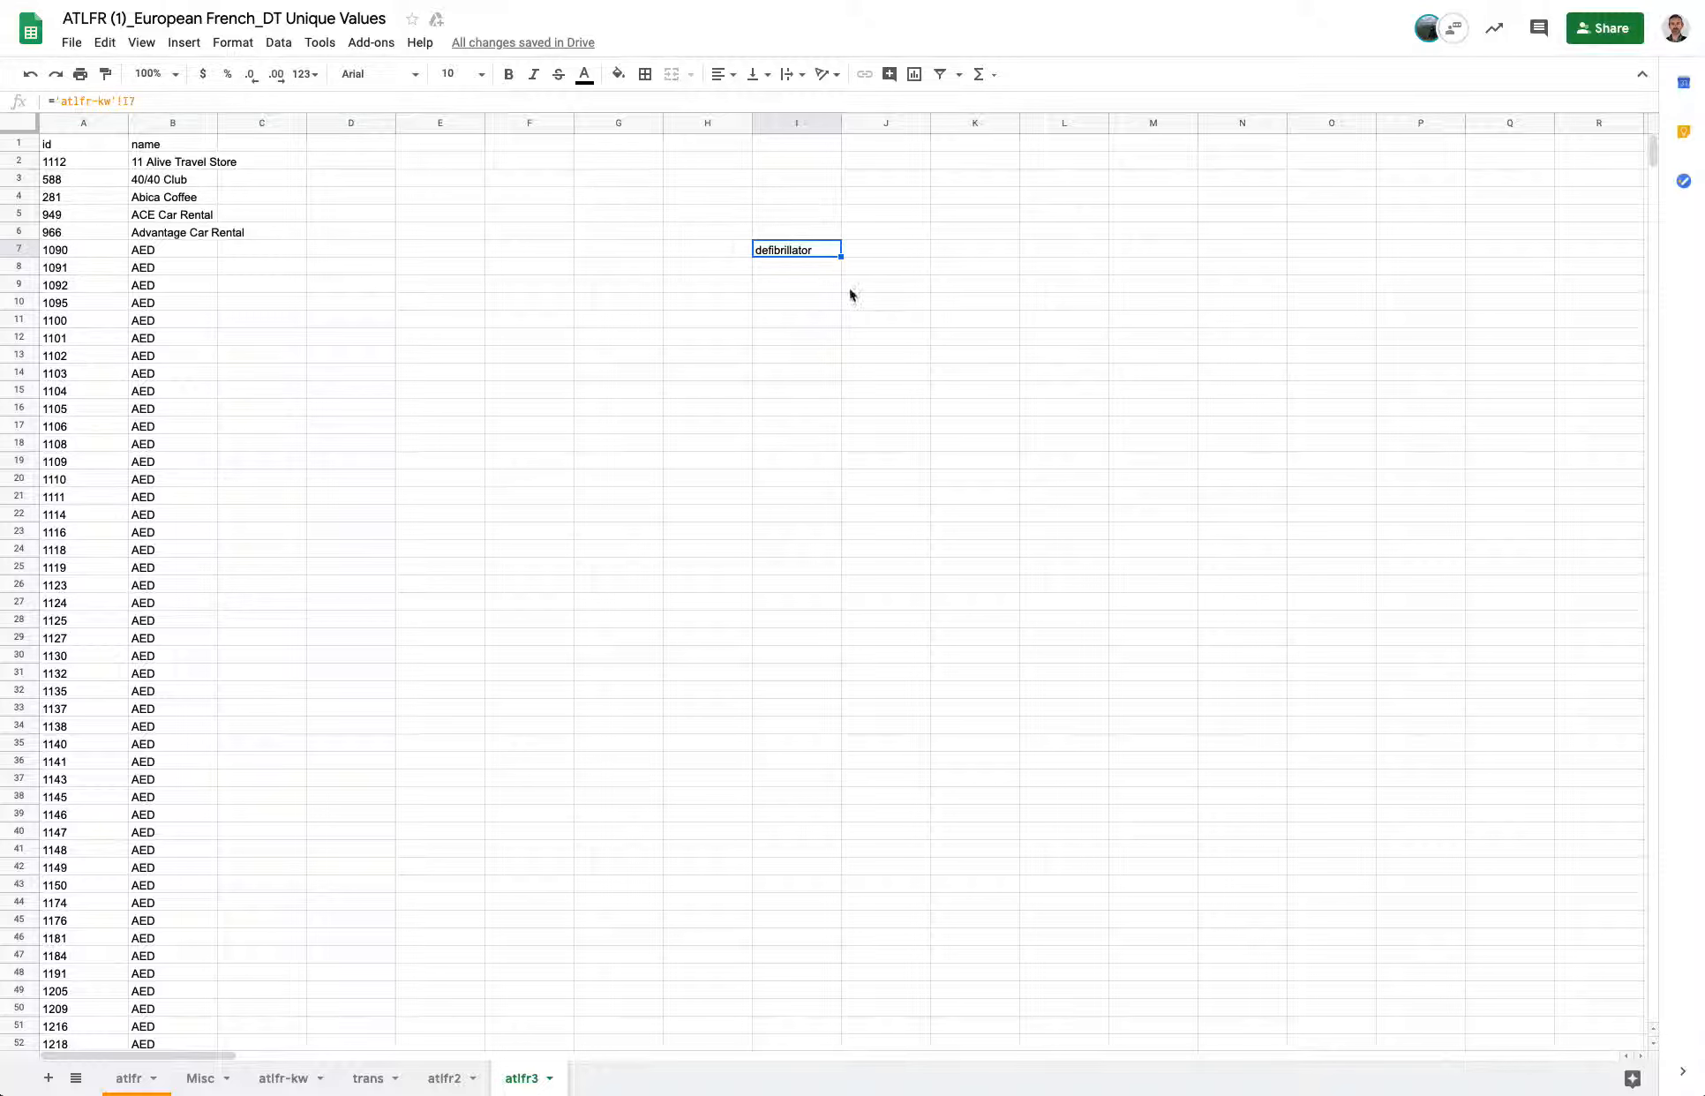
{"action": "left_click_drag", "start_coordinate": [134, 100], "coordinate": [56, 102]}
{"action": "key", "text": "ctrl+c"}
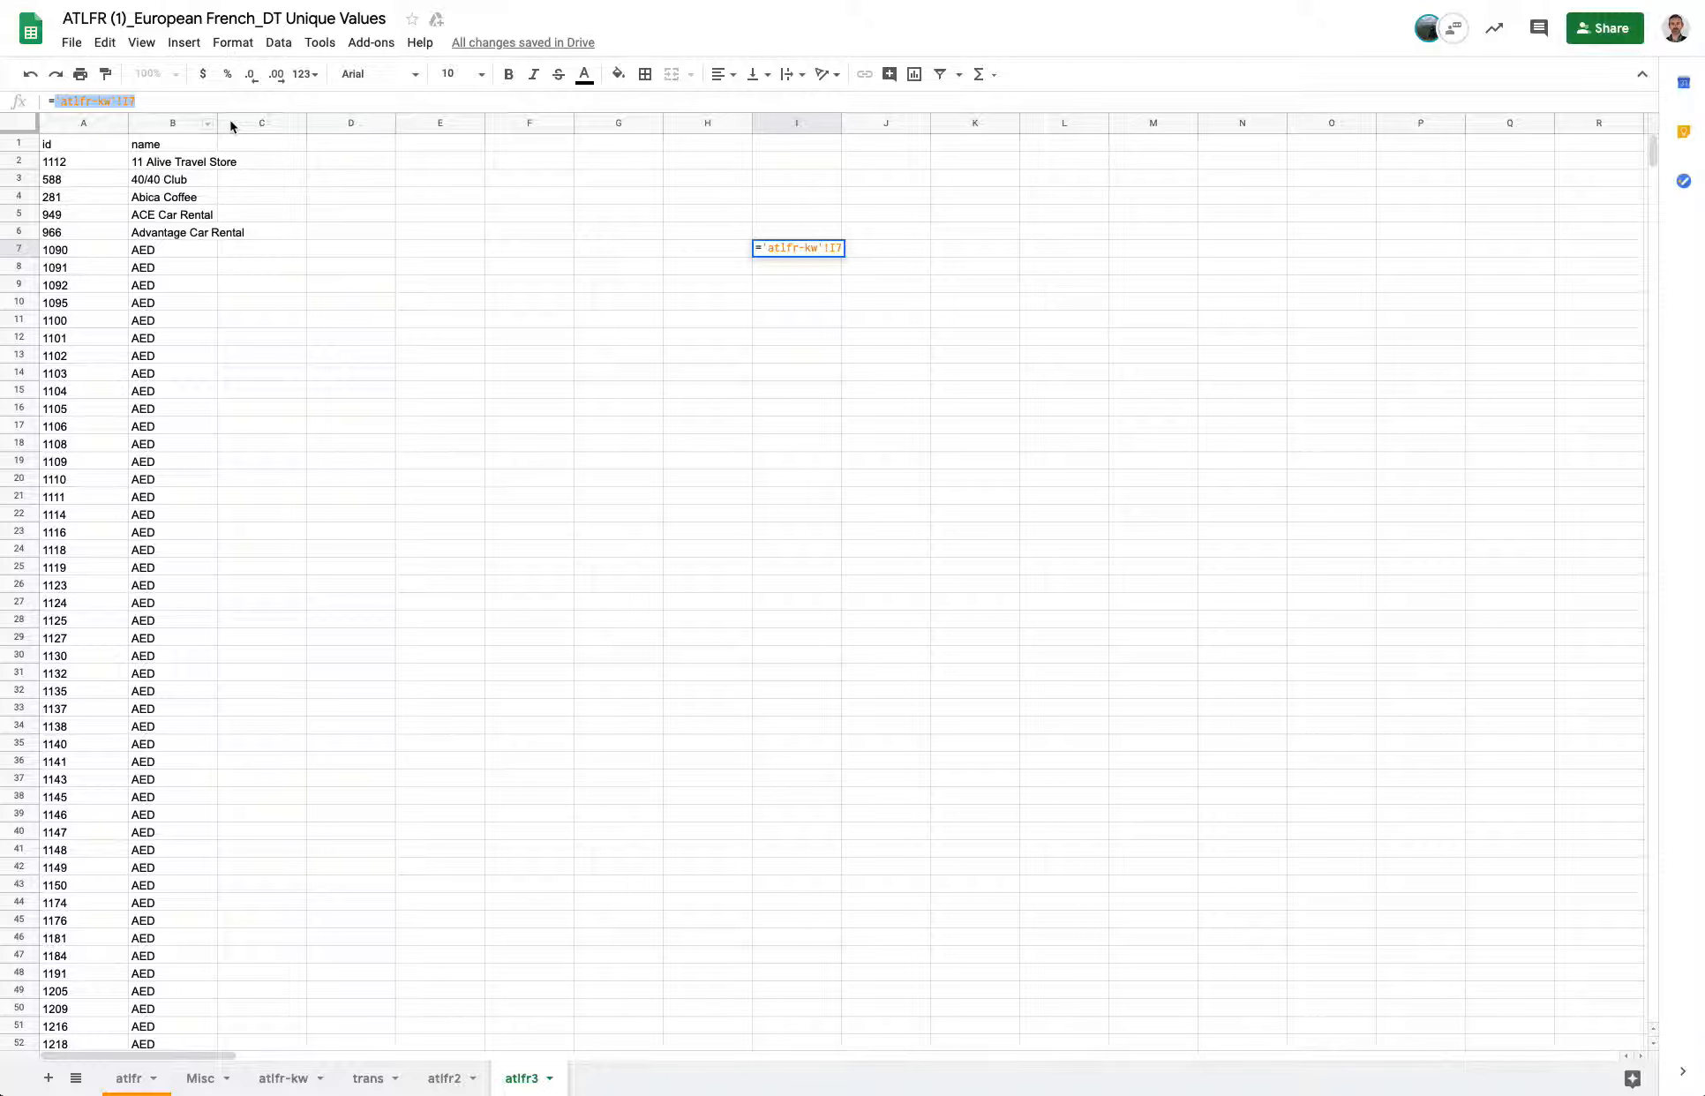
{"action": "key", "text": "BackSpace"}
{"action": "type", "text": "vlooku"}
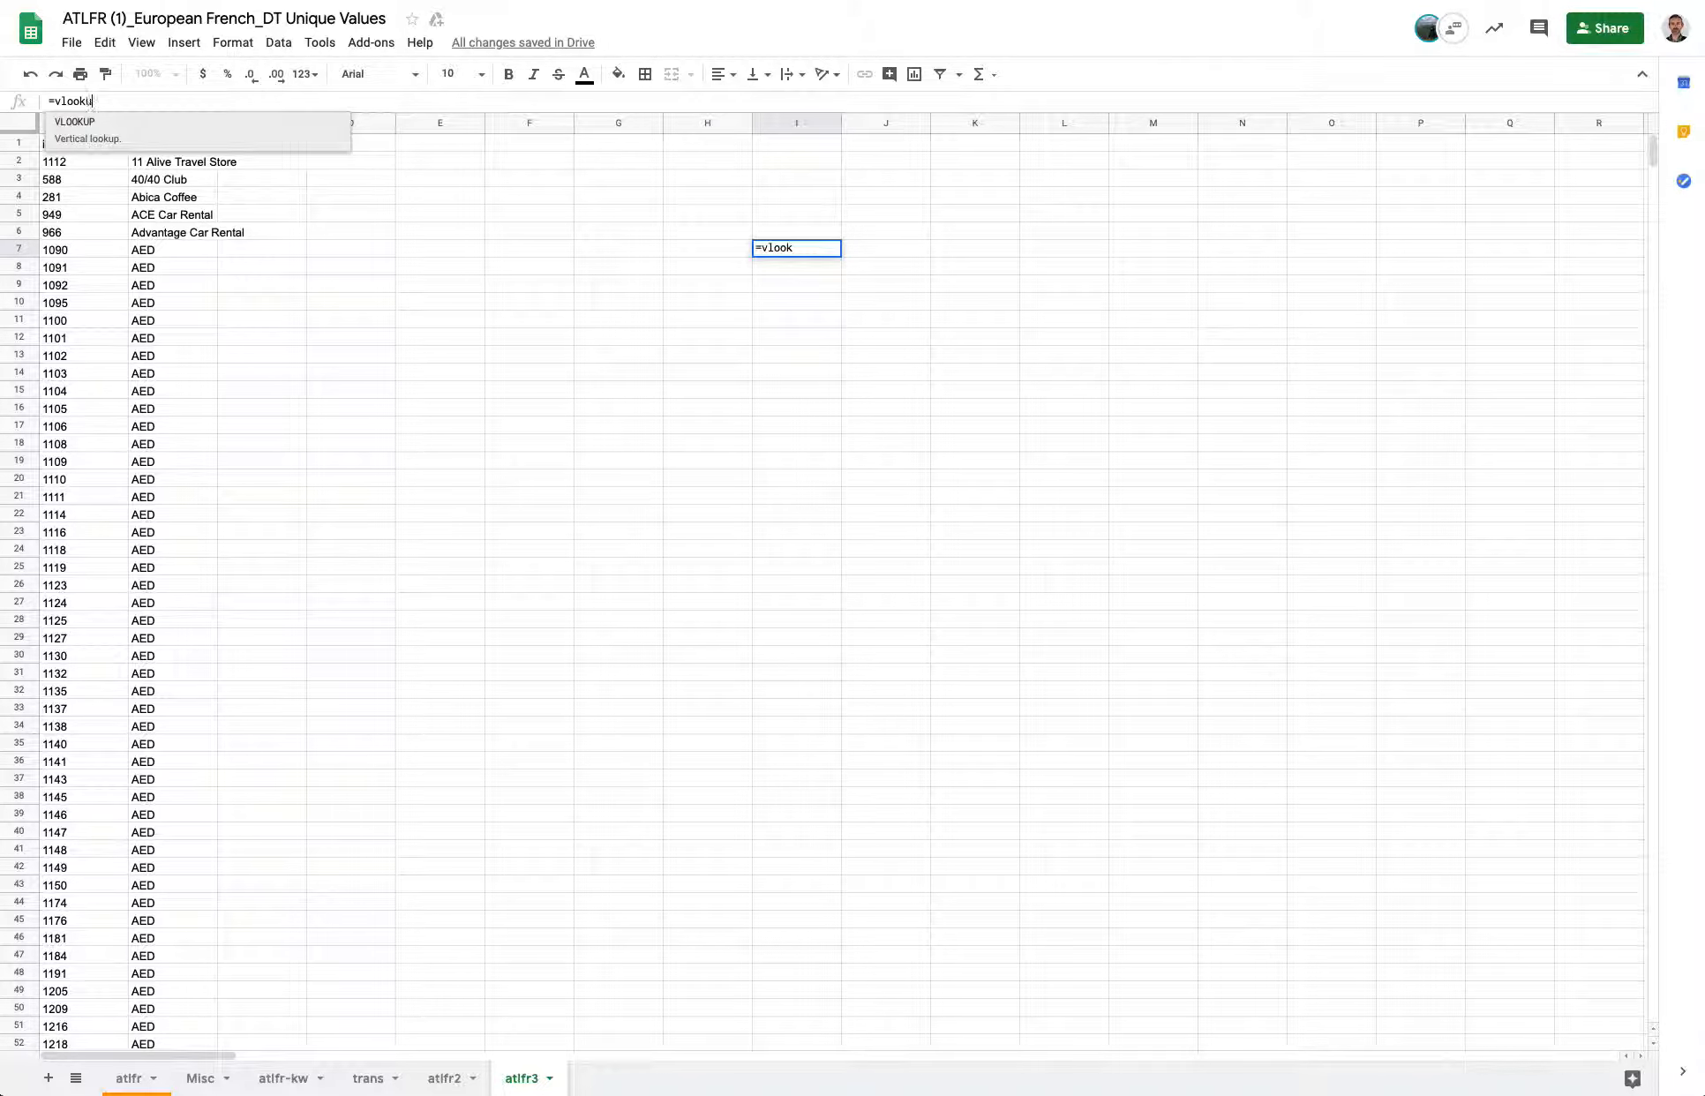
{"action": "type", "text": "p("}
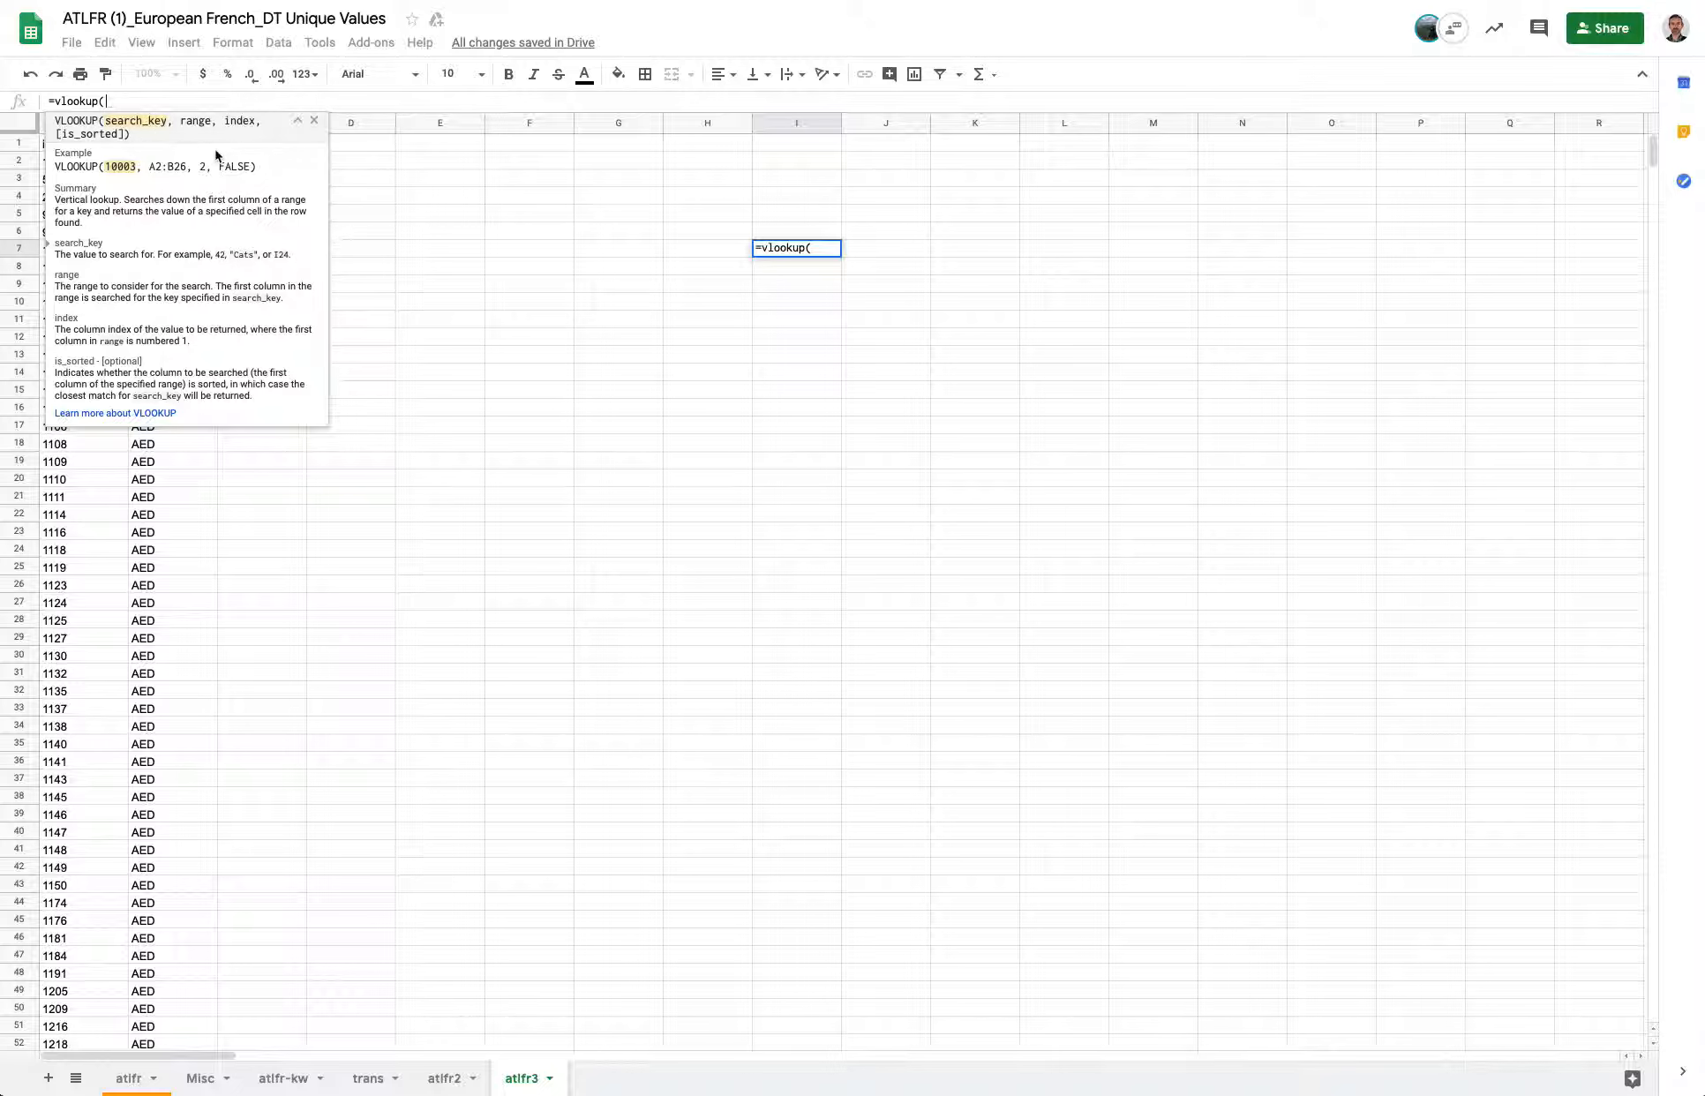
{"action": "key", "text": "ctrl+v"}
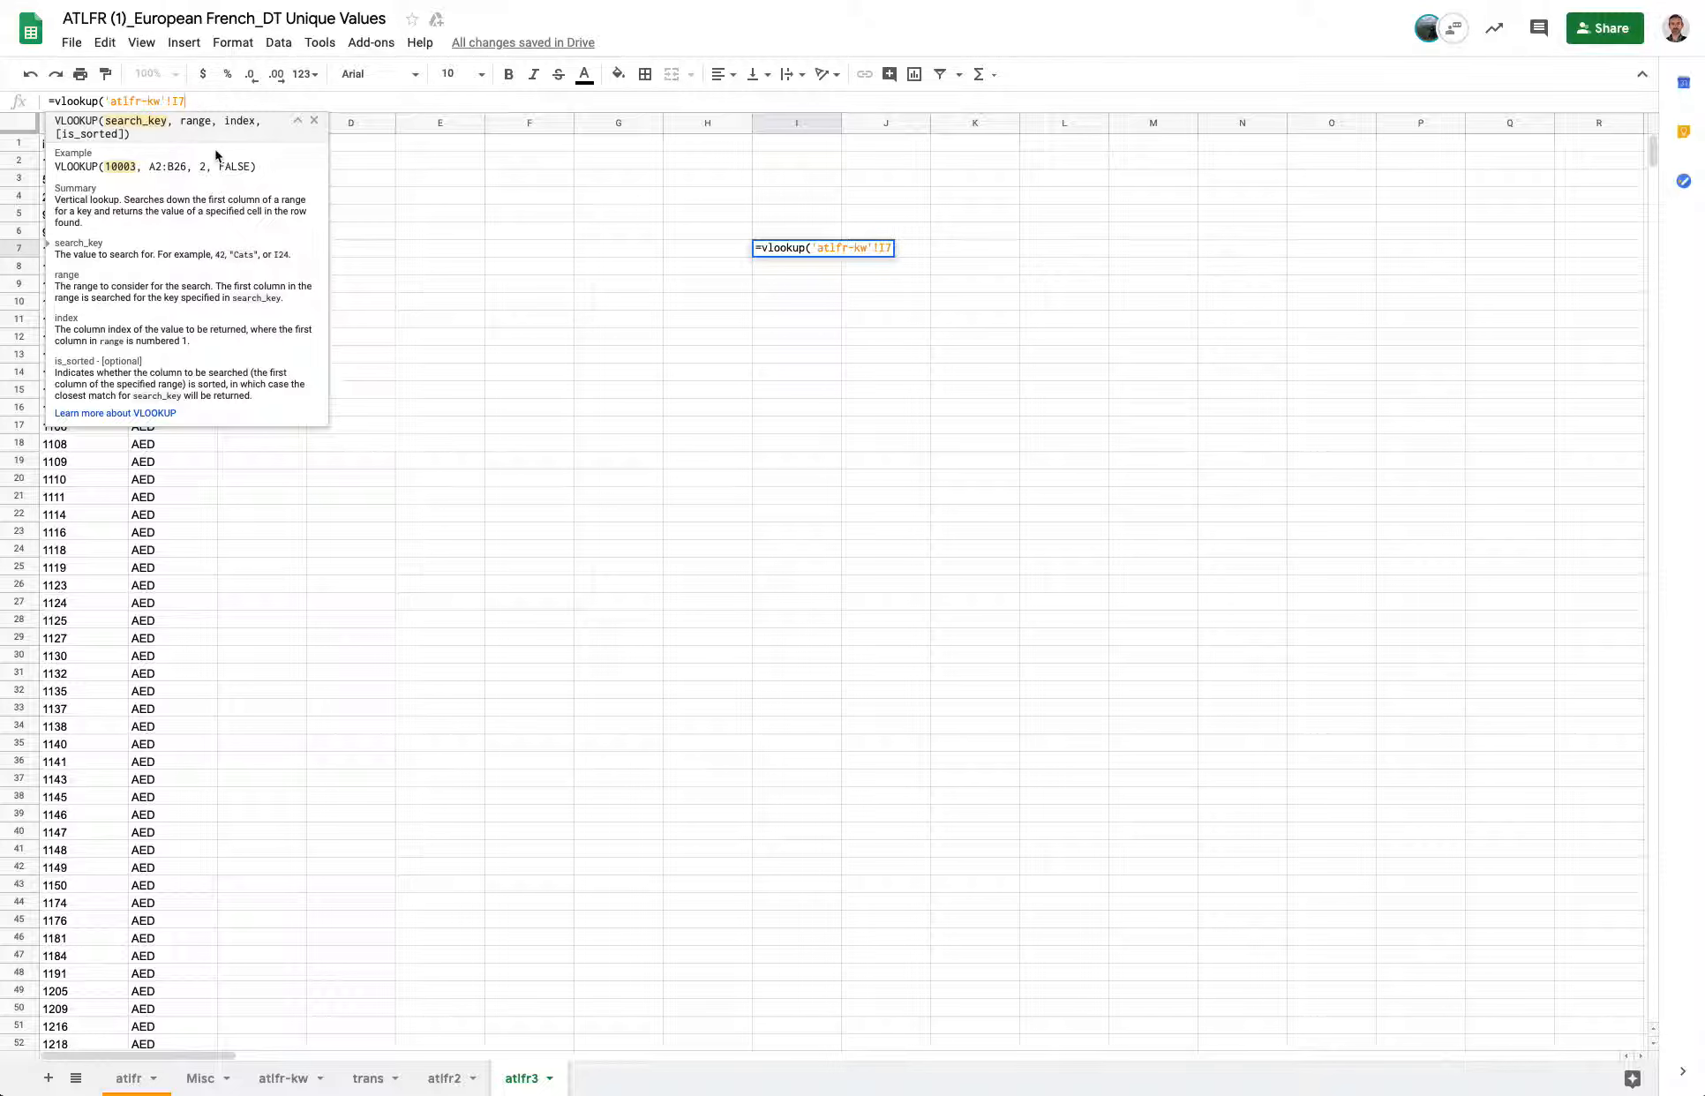
{"action": "type", "text": ","}
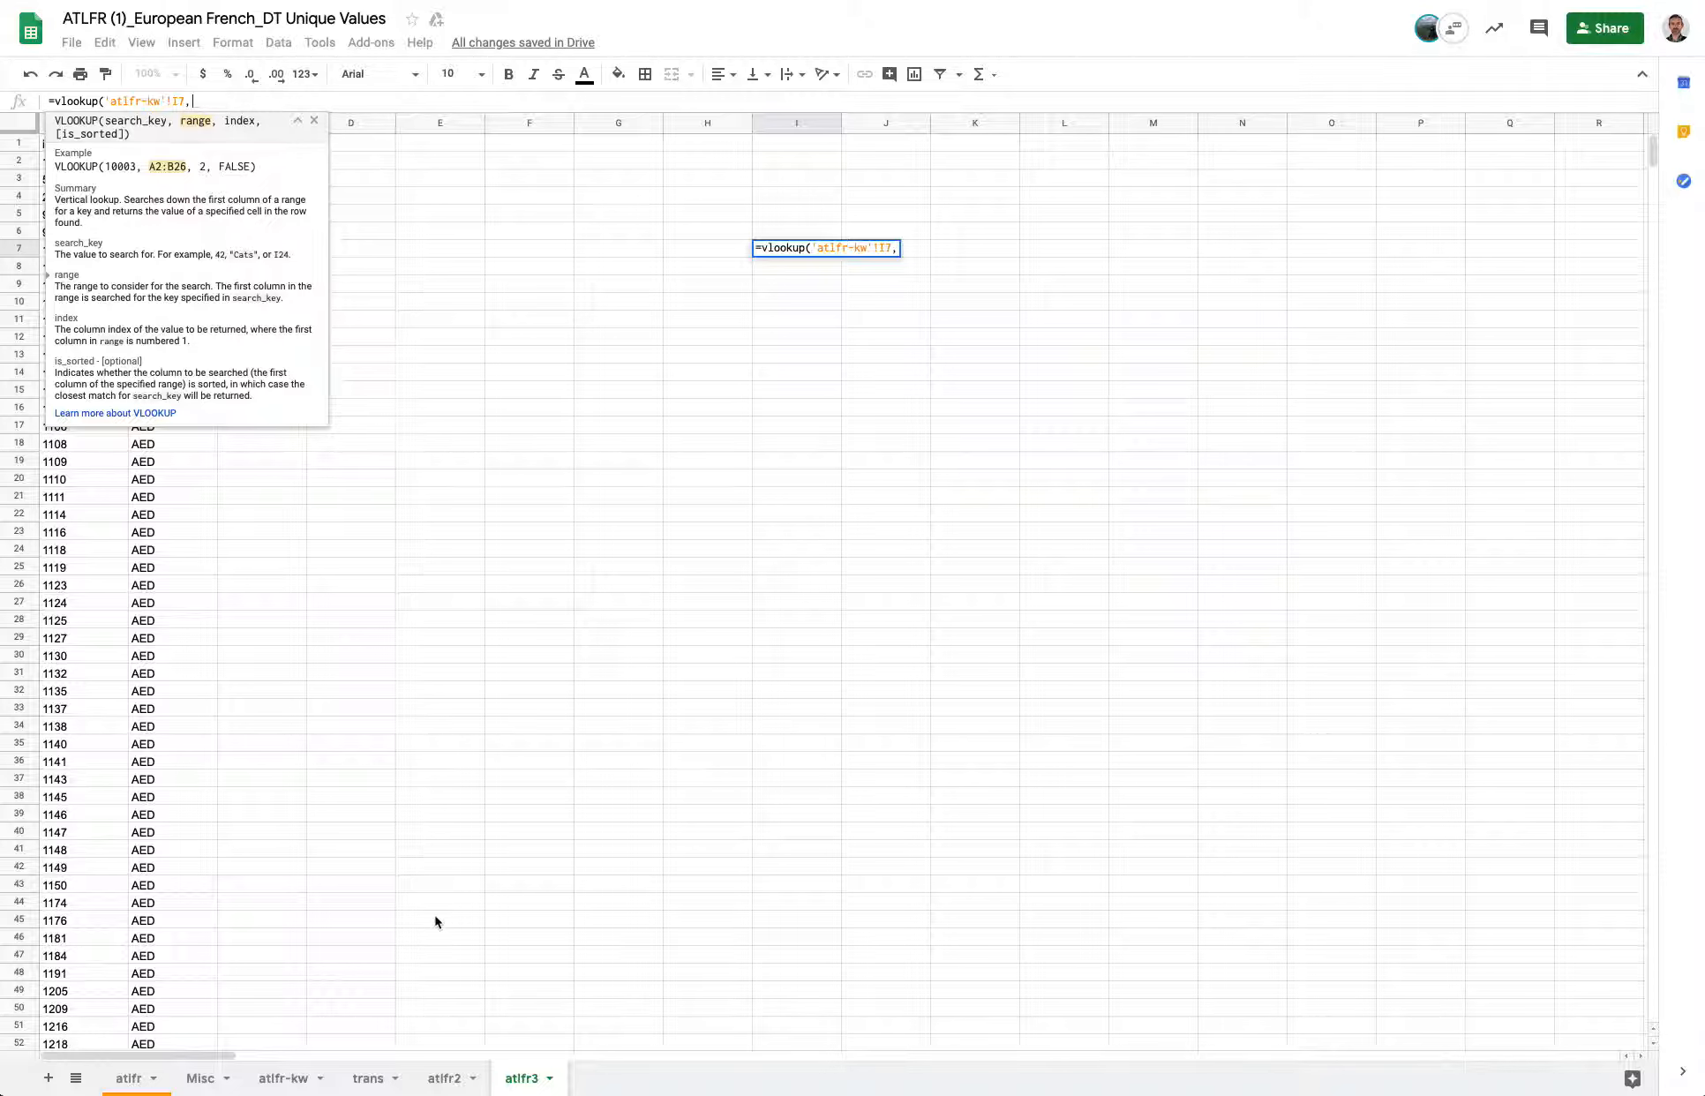
Set the VLOOKUP range to trans!A2:B660 covering the English and French columns.
{"action": "left_click", "coordinate": [369, 1084]}
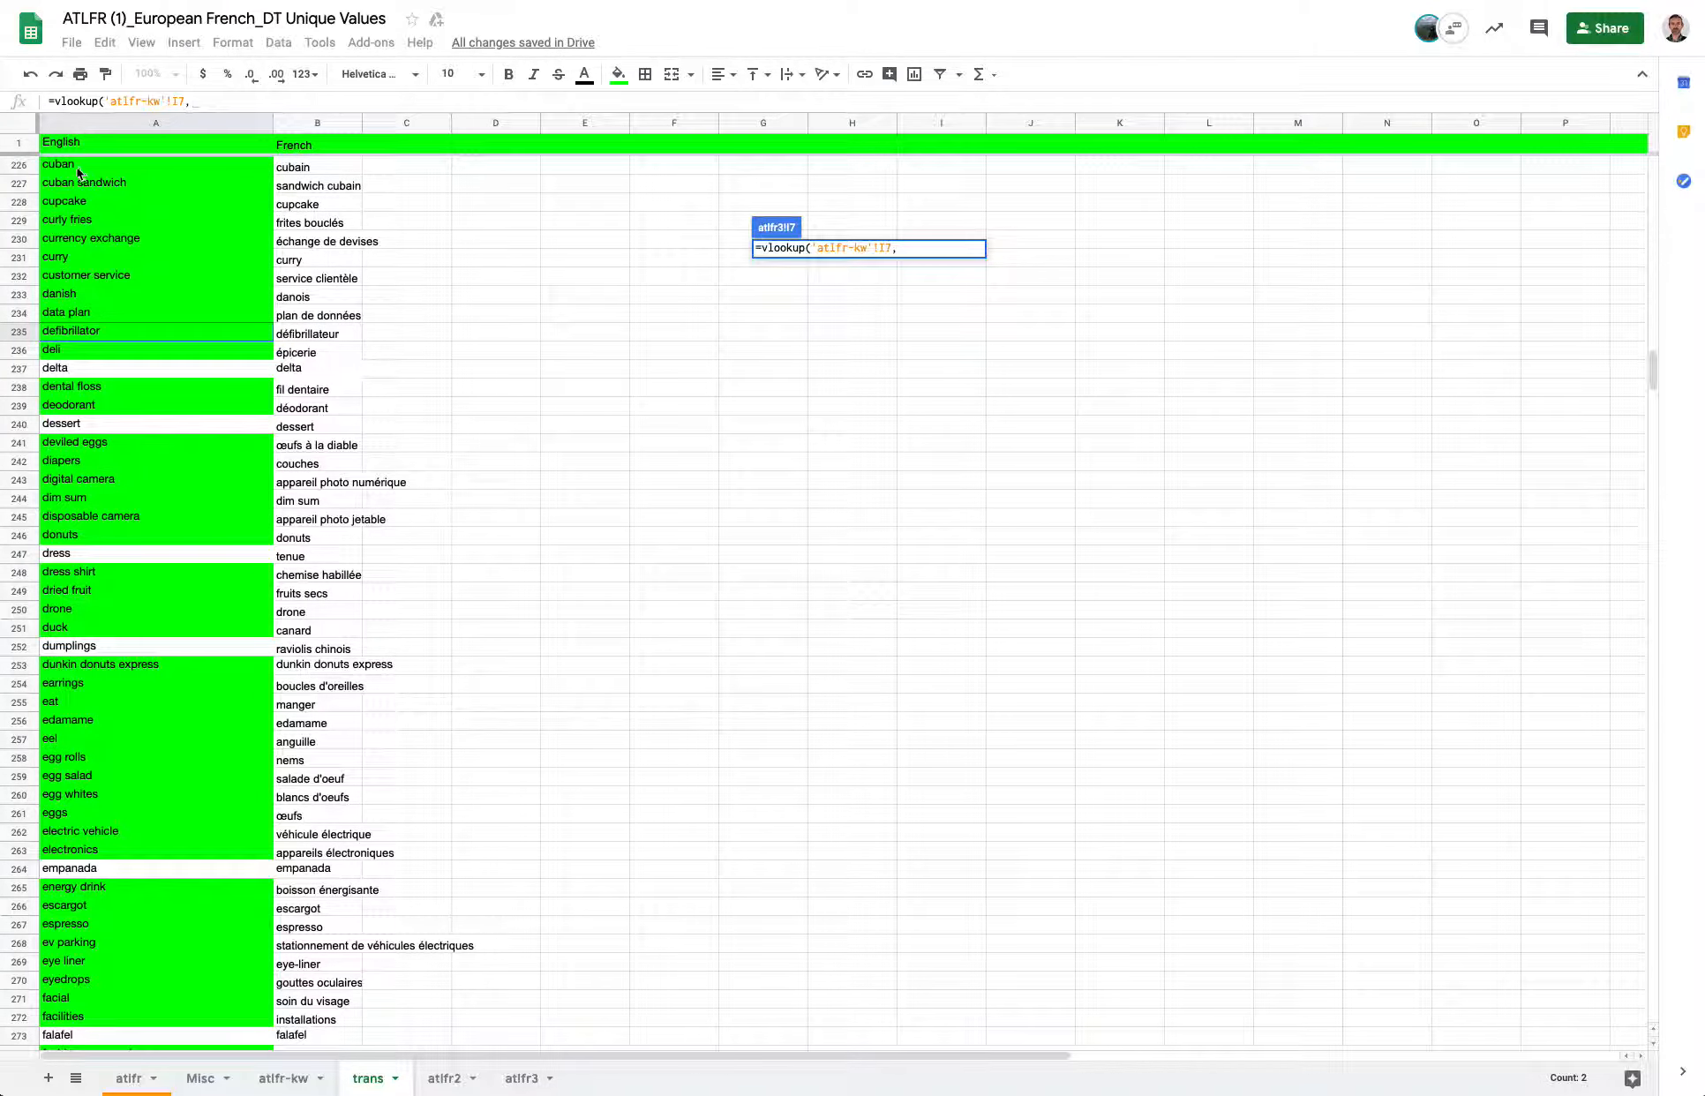
{"action": "scroll", "coordinate": [82, 168], "scroll_direction": "up", "scroll_amount": 20}
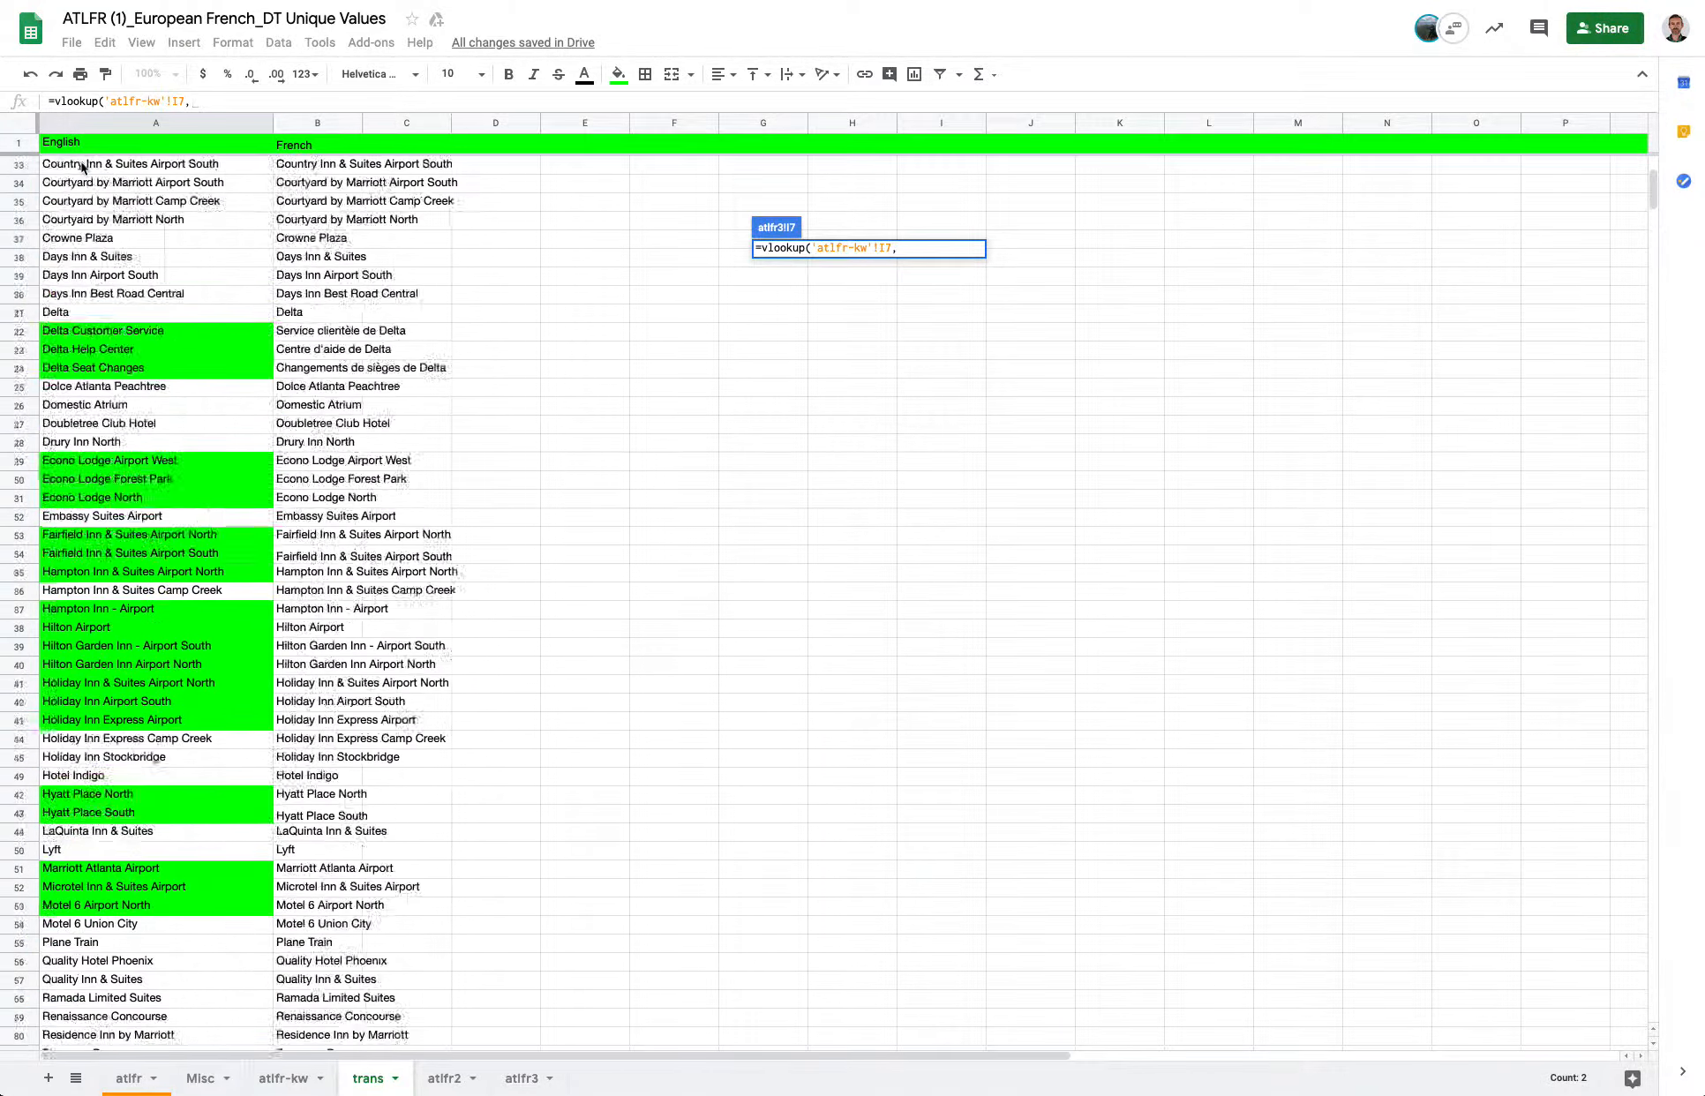
{"action": "left_click", "coordinate": [67, 168]}
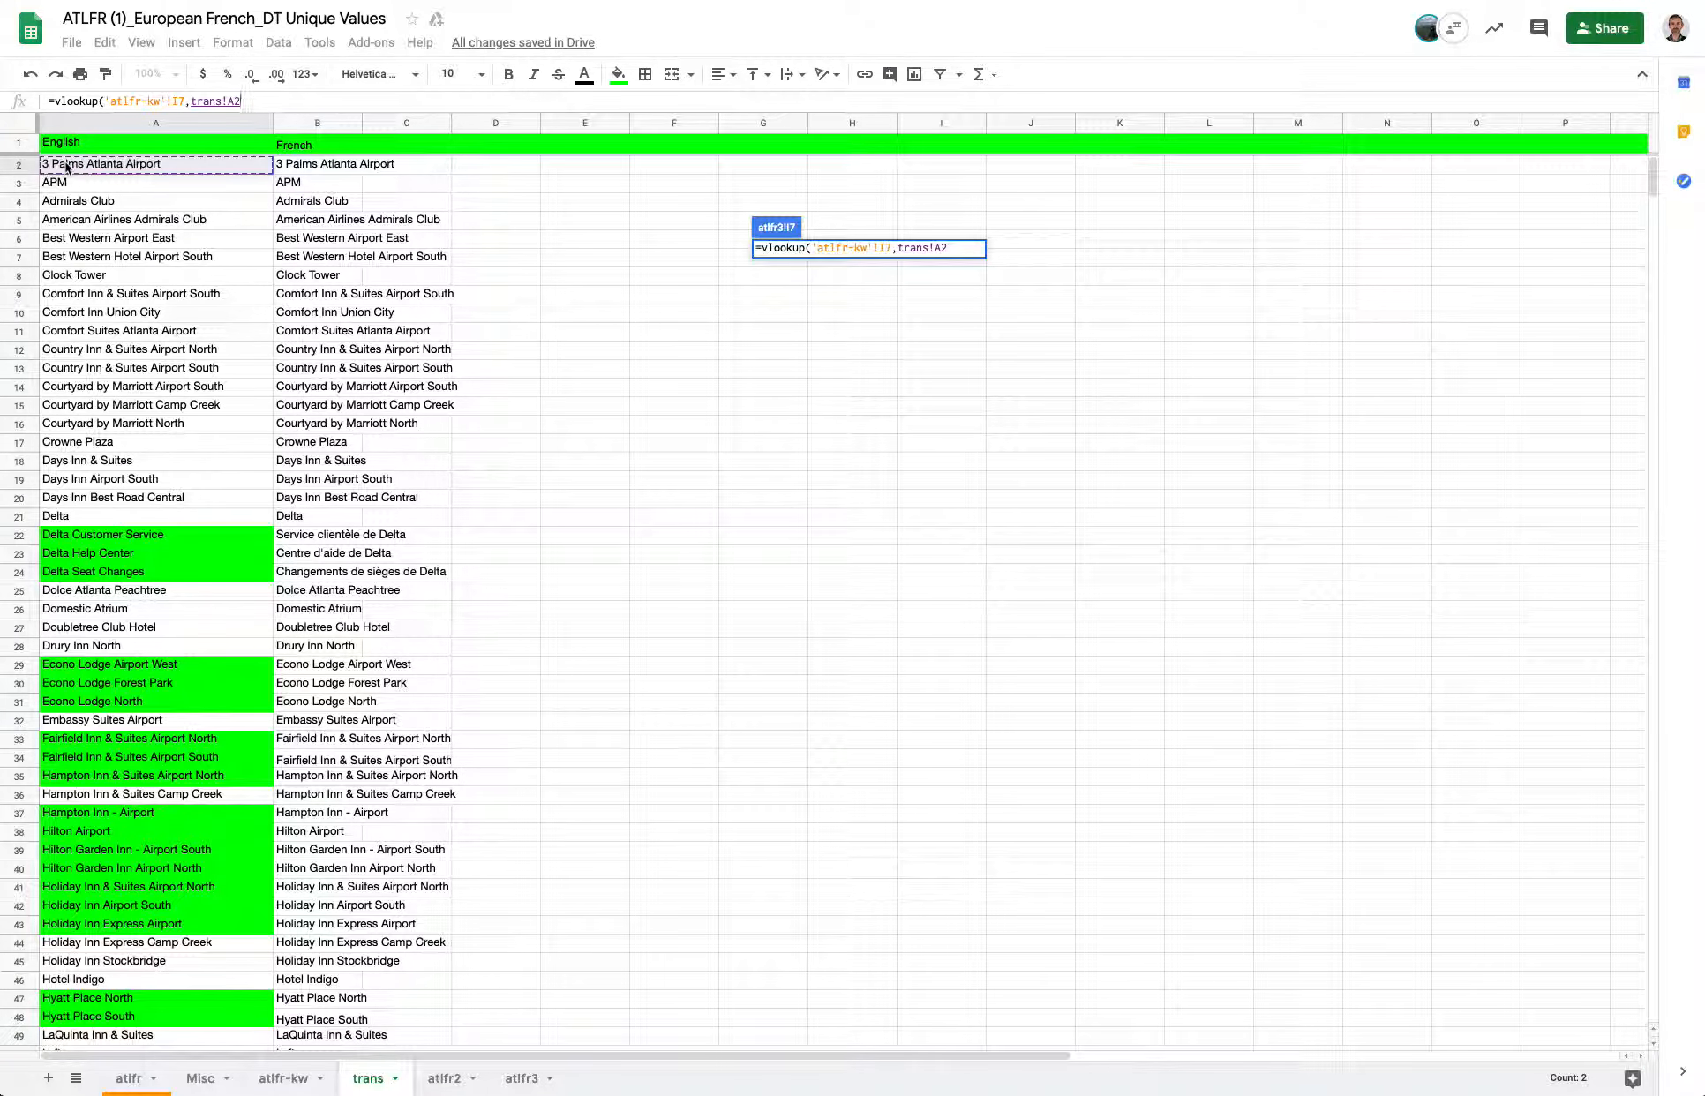
{"action": "left_click_drag", "start_coordinate": [68, 167], "coordinate": [287, 53]}
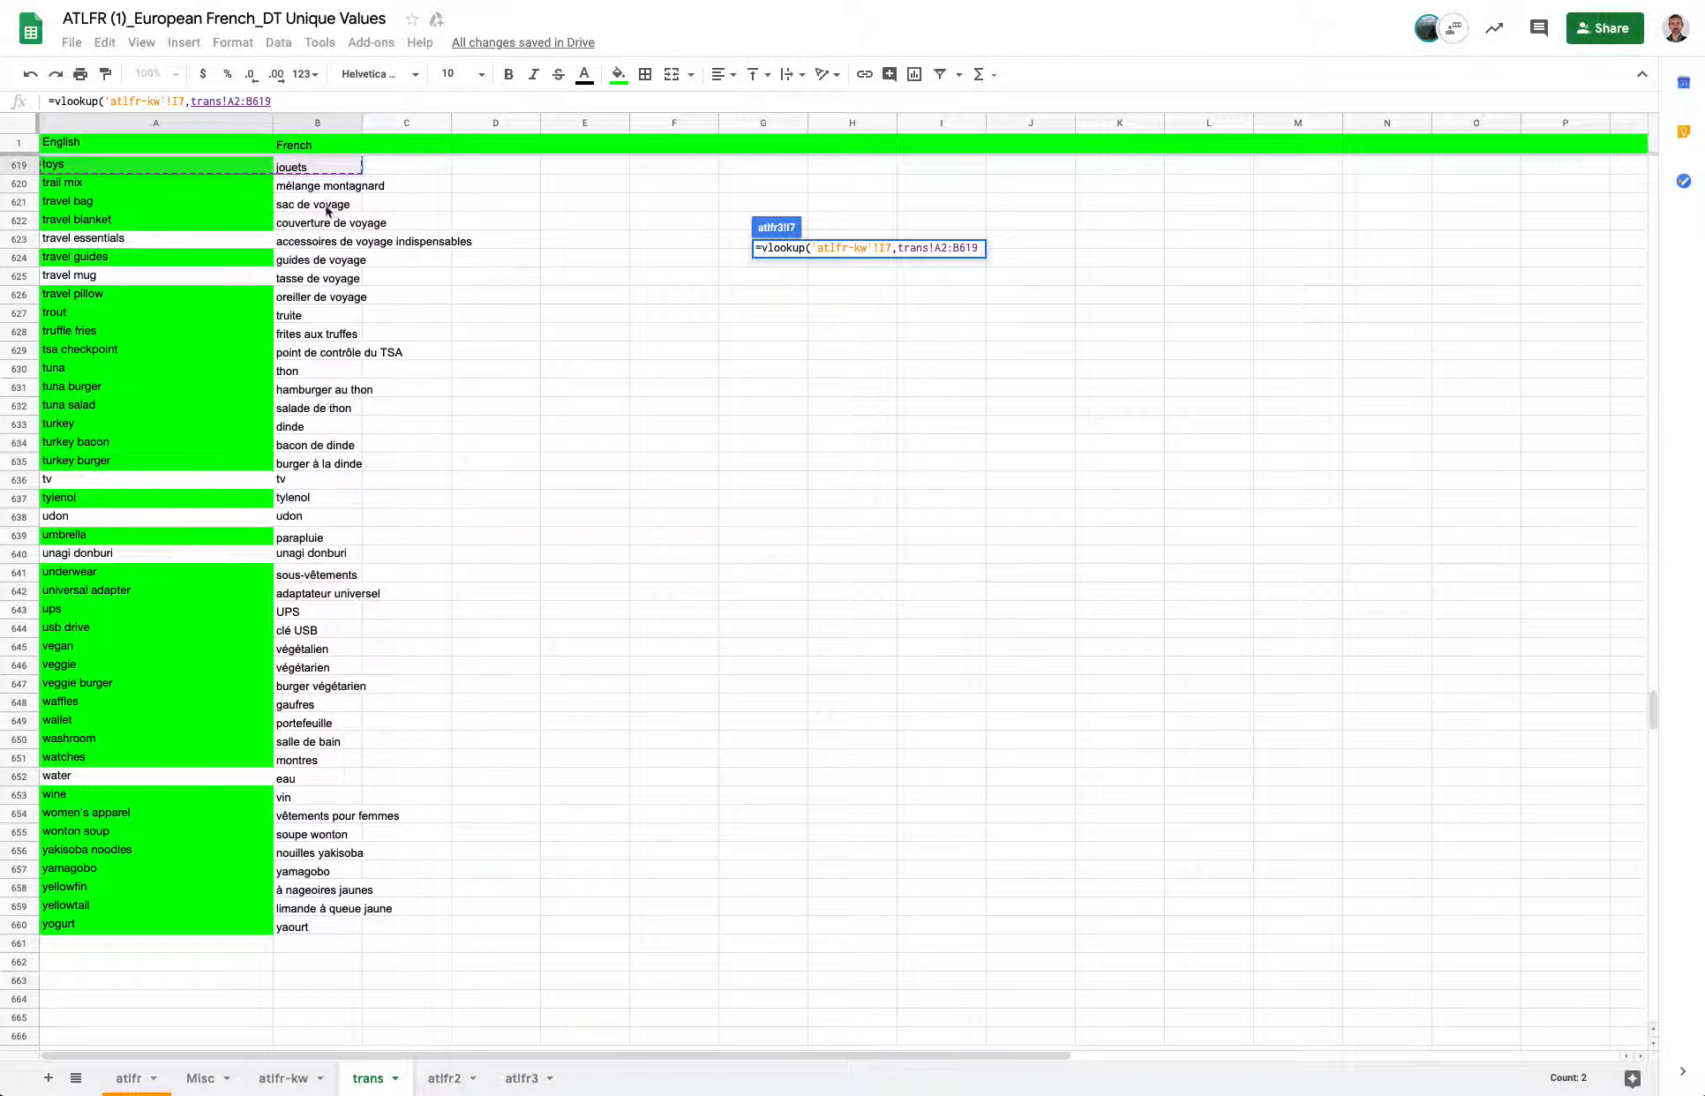
{"action": "left_click", "coordinate": [306, 932], "text": "shift"}
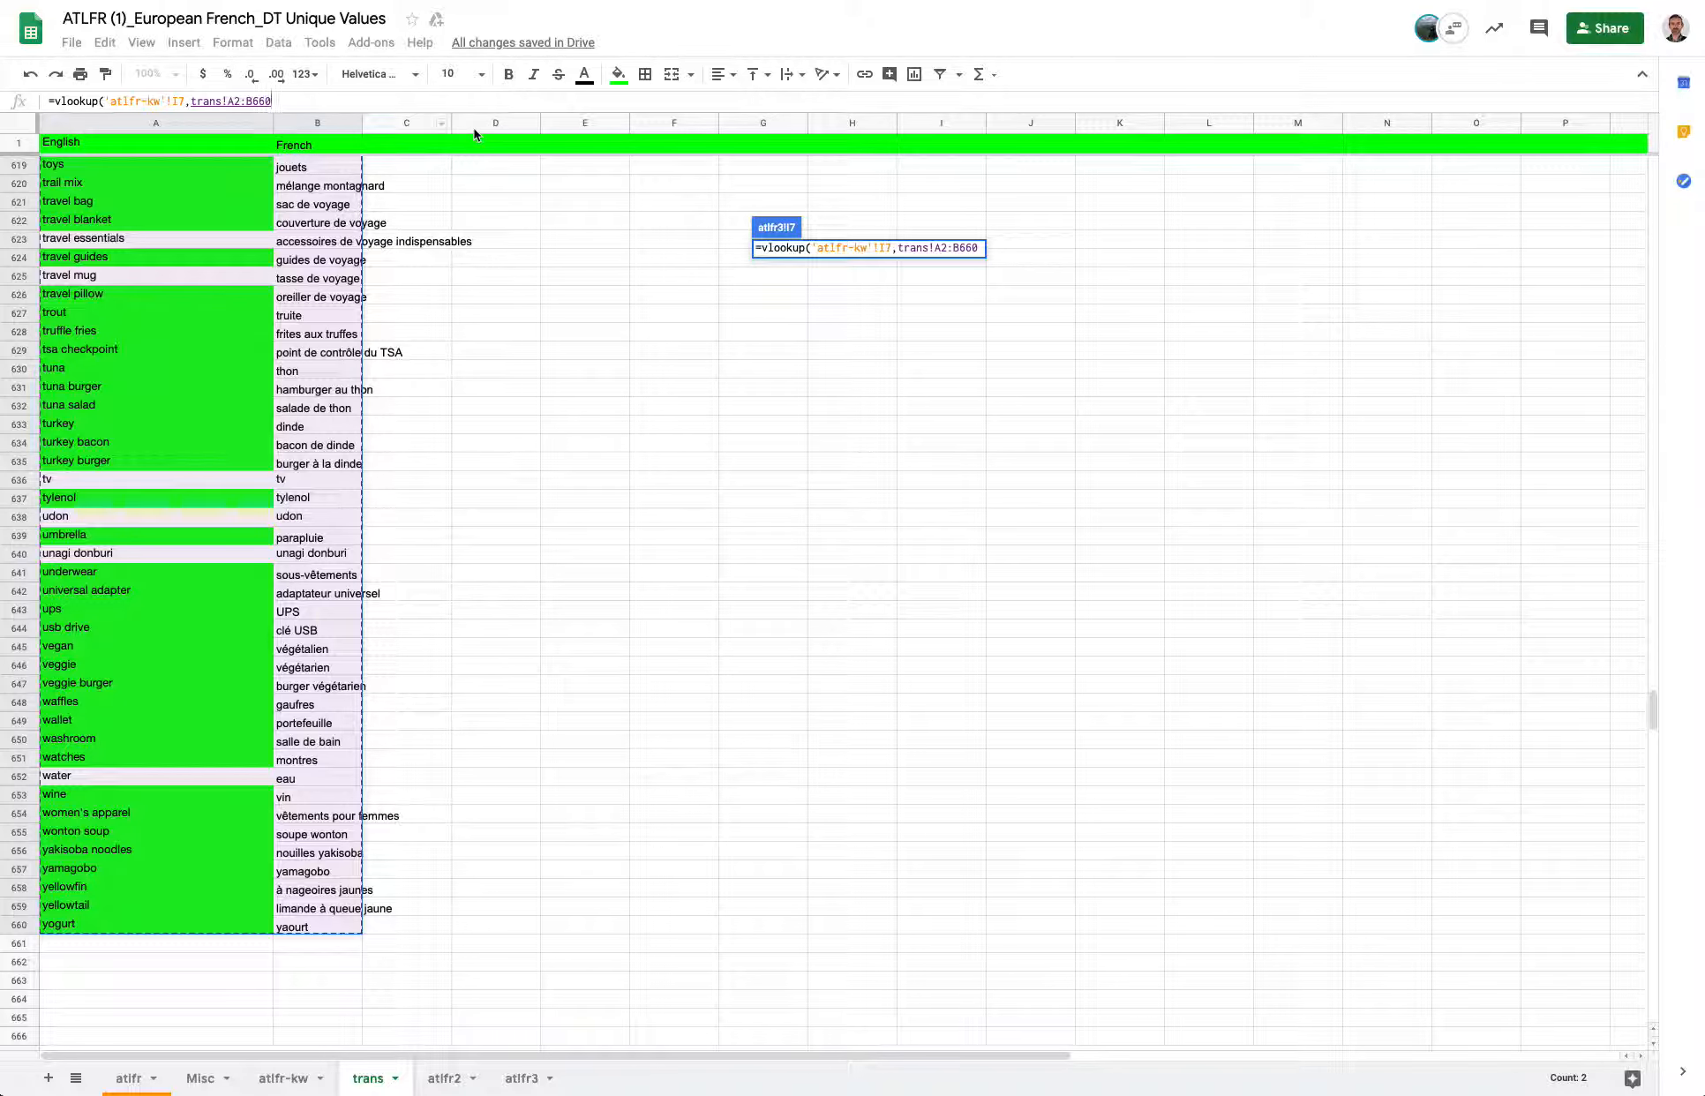
{"action": "left_click_drag", "start_coordinate": [898, 248], "coordinate": [980, 249]}
{"action": "left_click", "coordinate": [980, 249]}
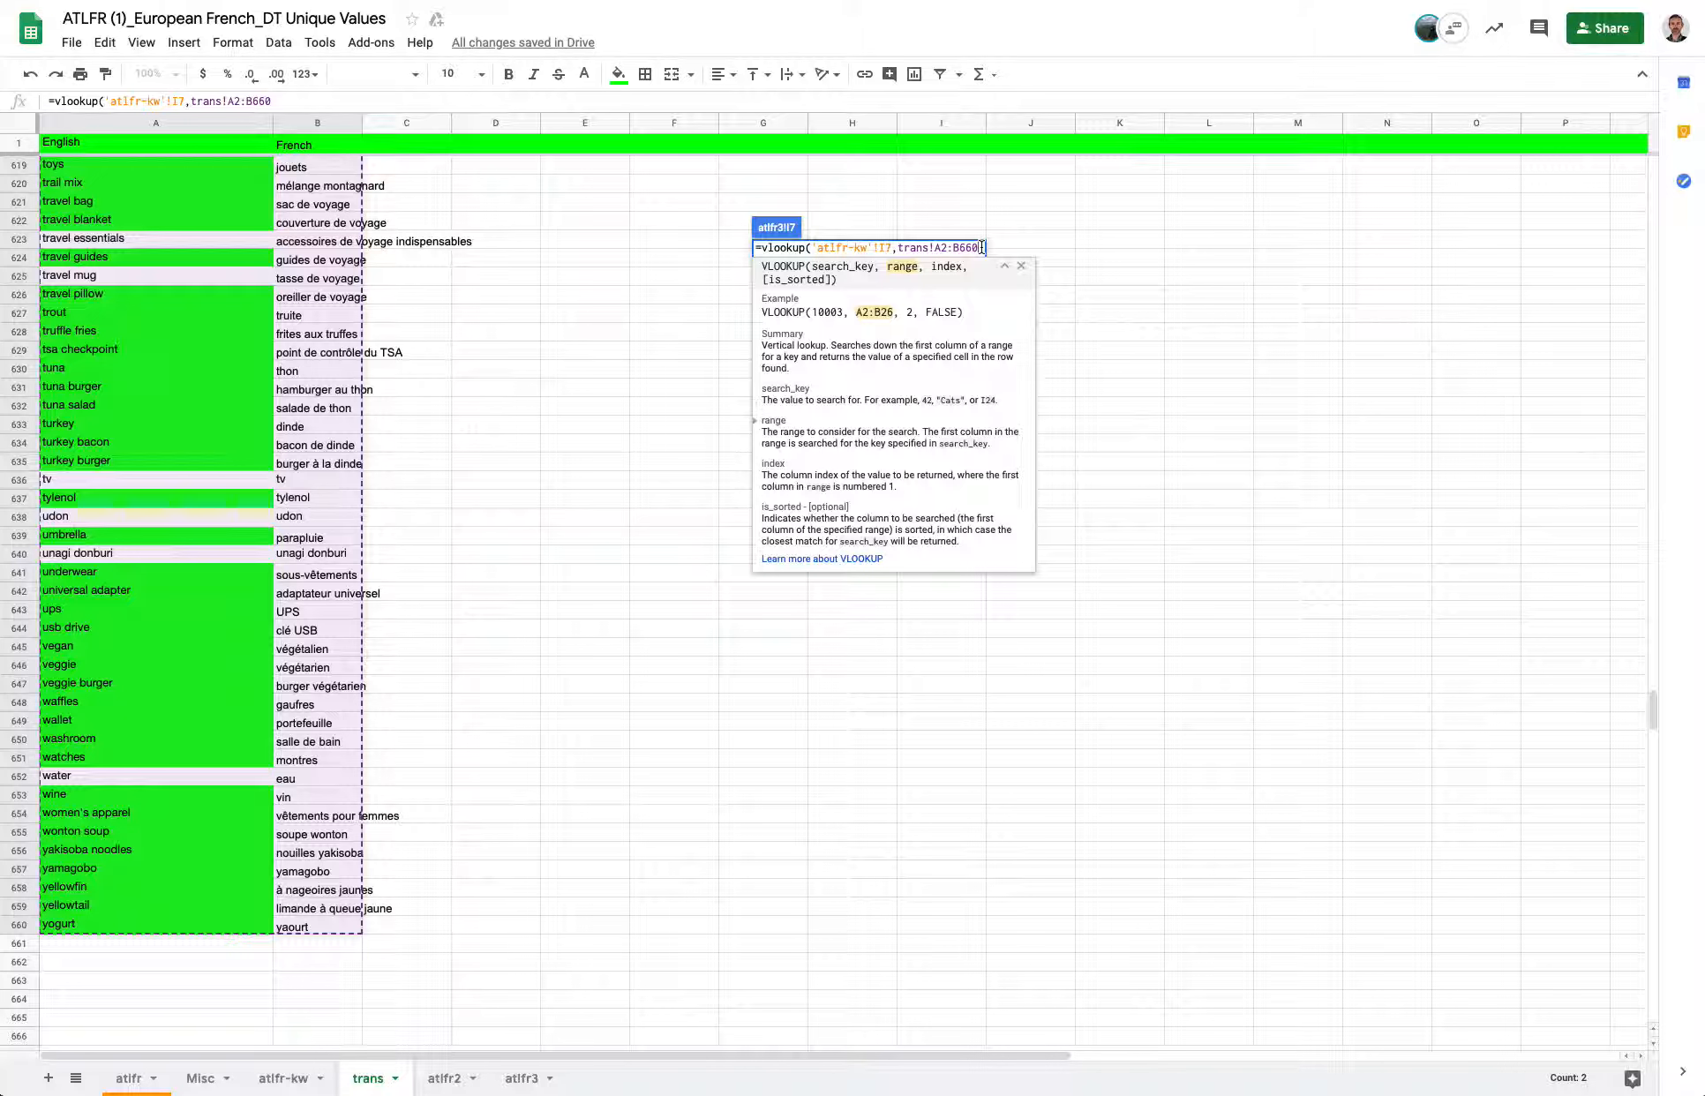
Complete I7's VLOOKUP with column index 2 and is_sorted set to true, then enter the formula.
{"action": "type", "text": ","}
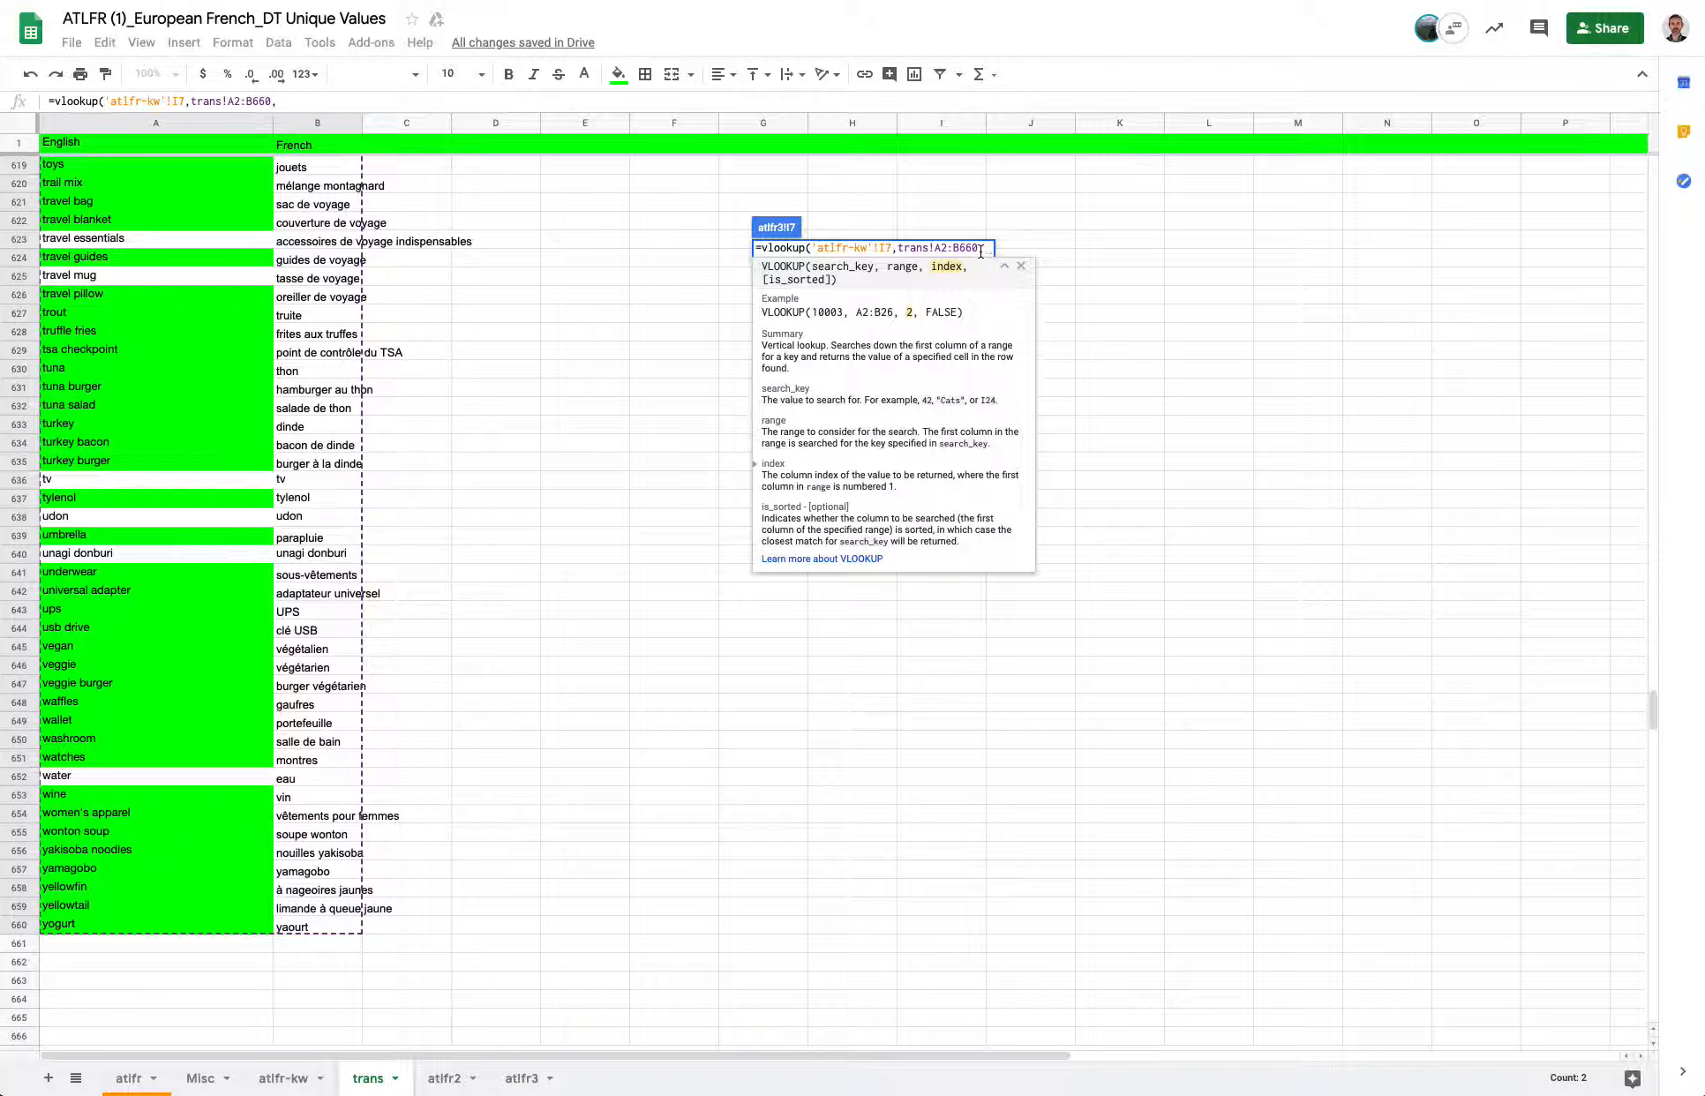
{"action": "type", "text": "2,"}
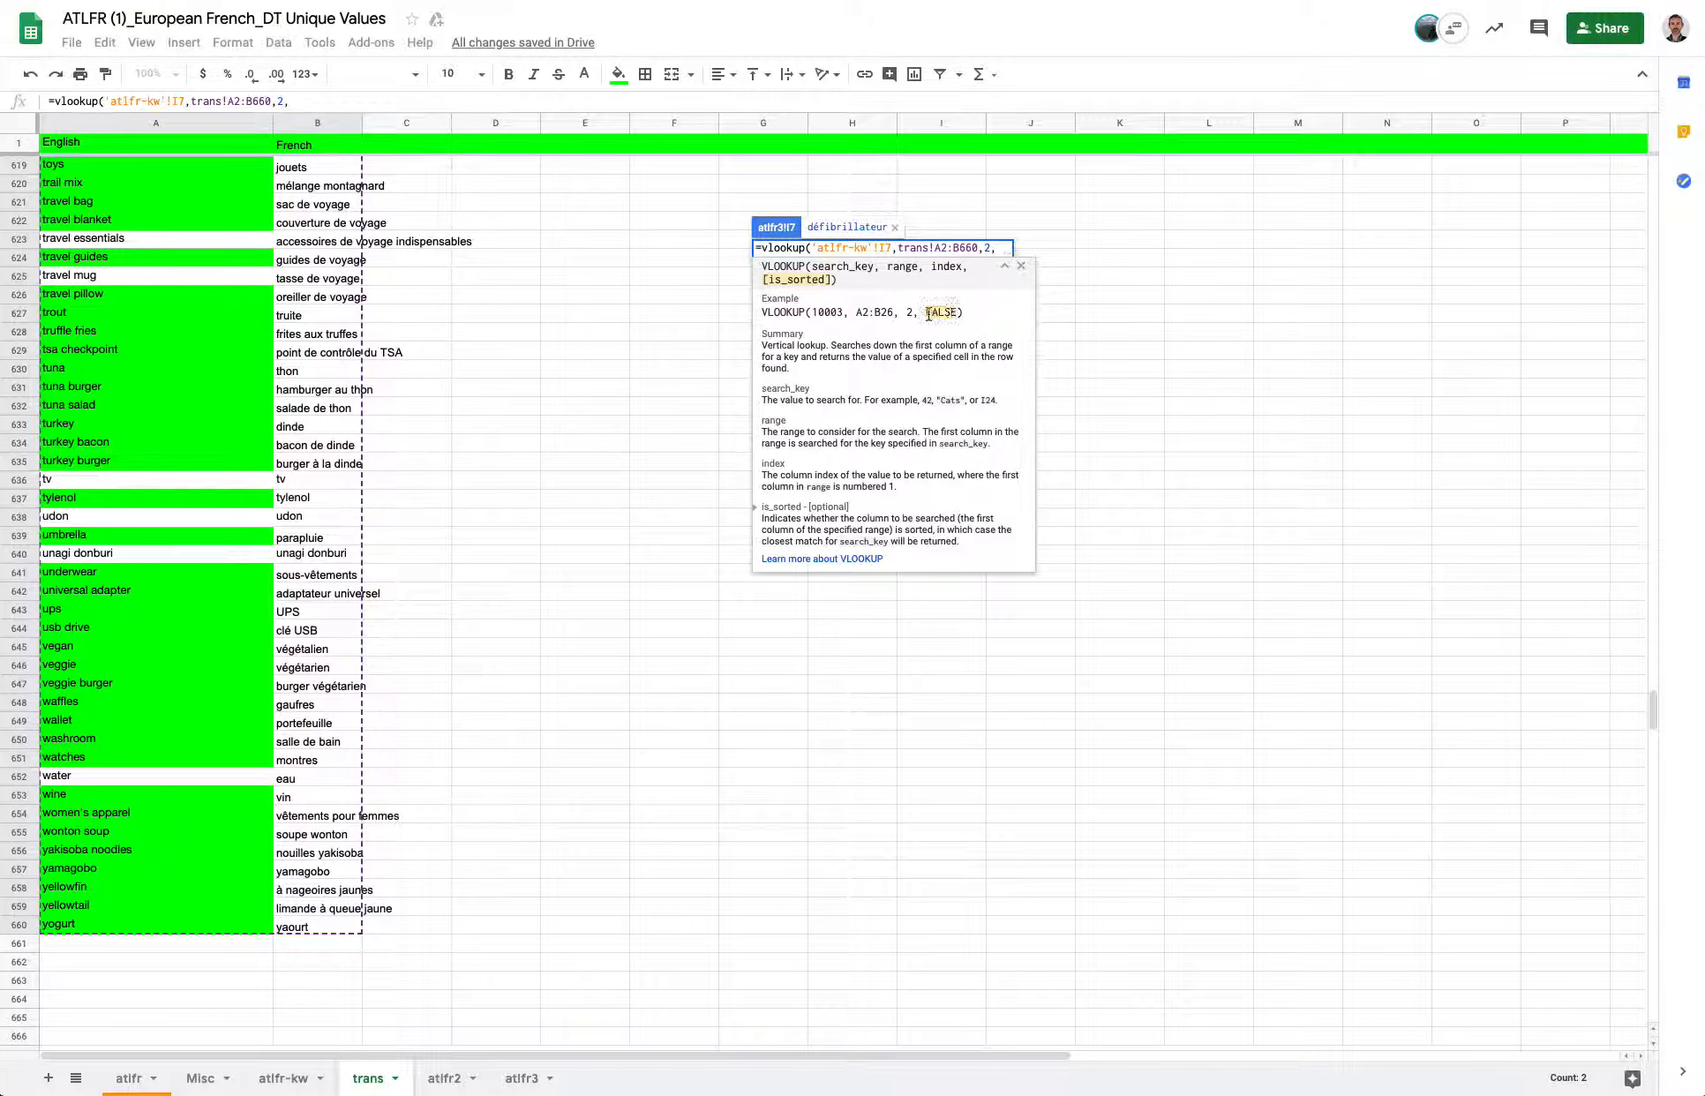
{"action": "key", "text": "BackSpace"}
{"action": "type", "text": "true)"}
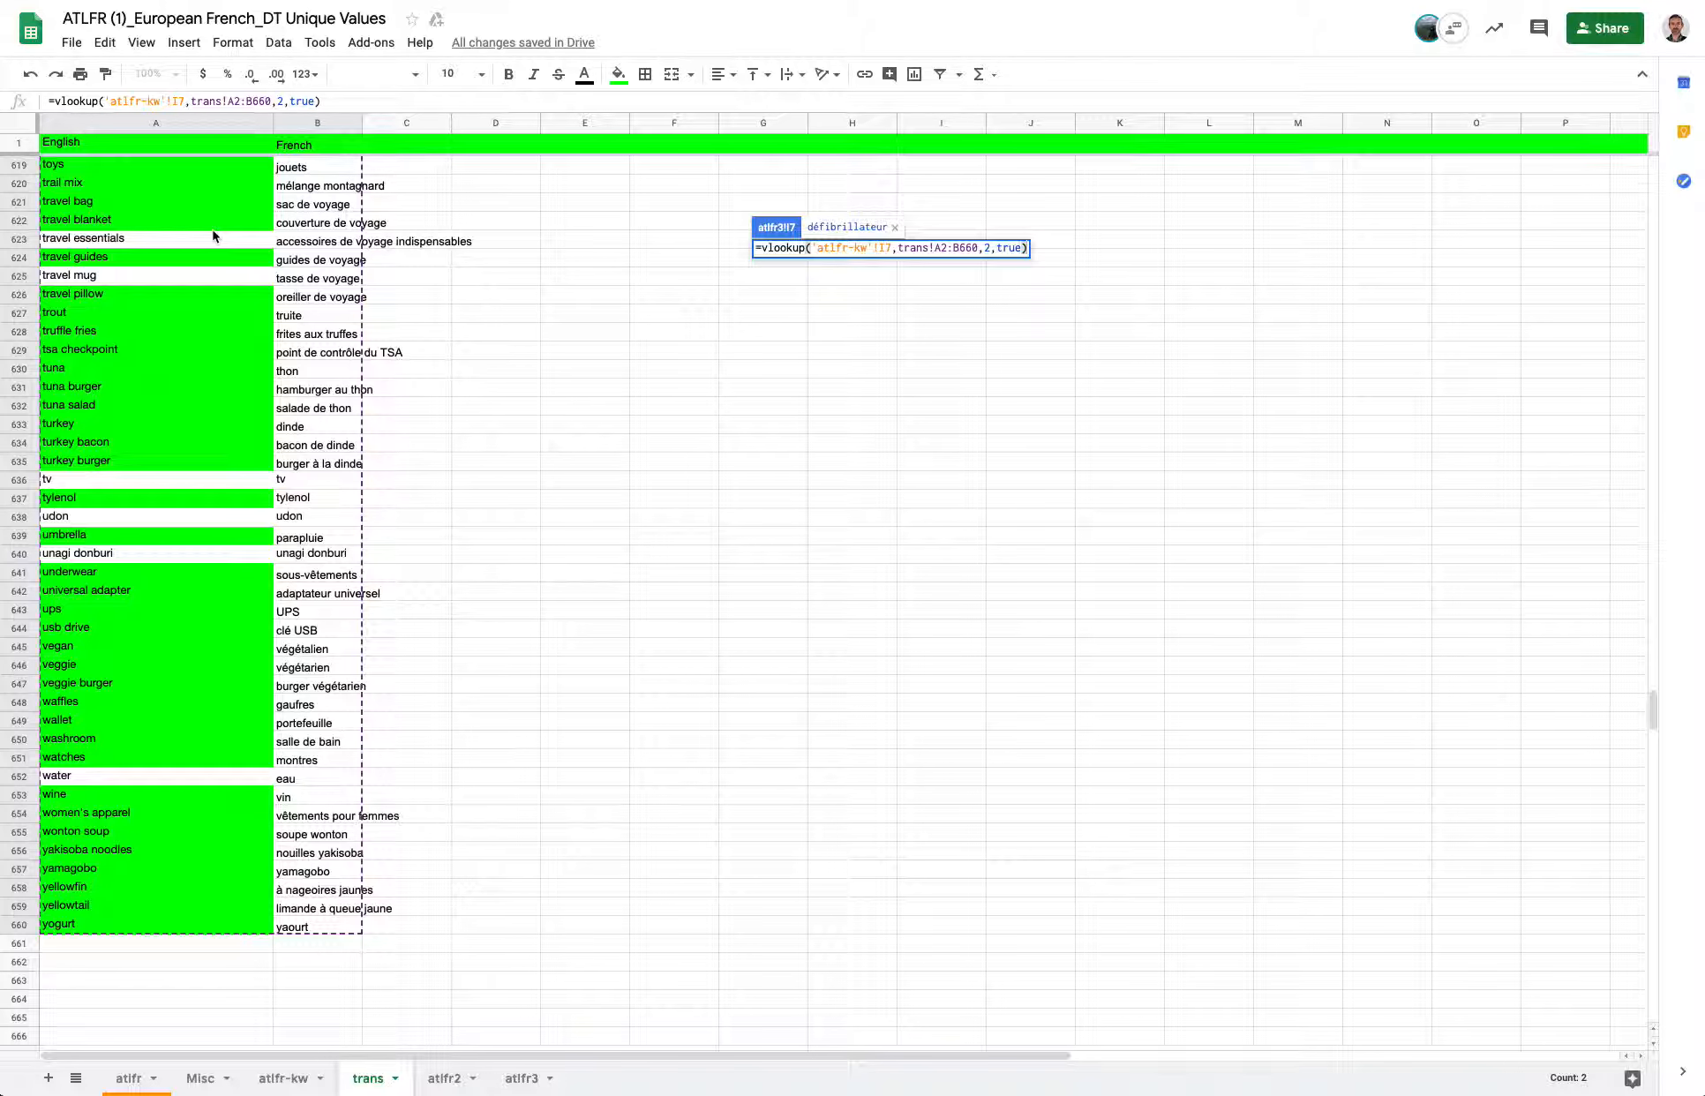
{"action": "key", "text": "Return"}
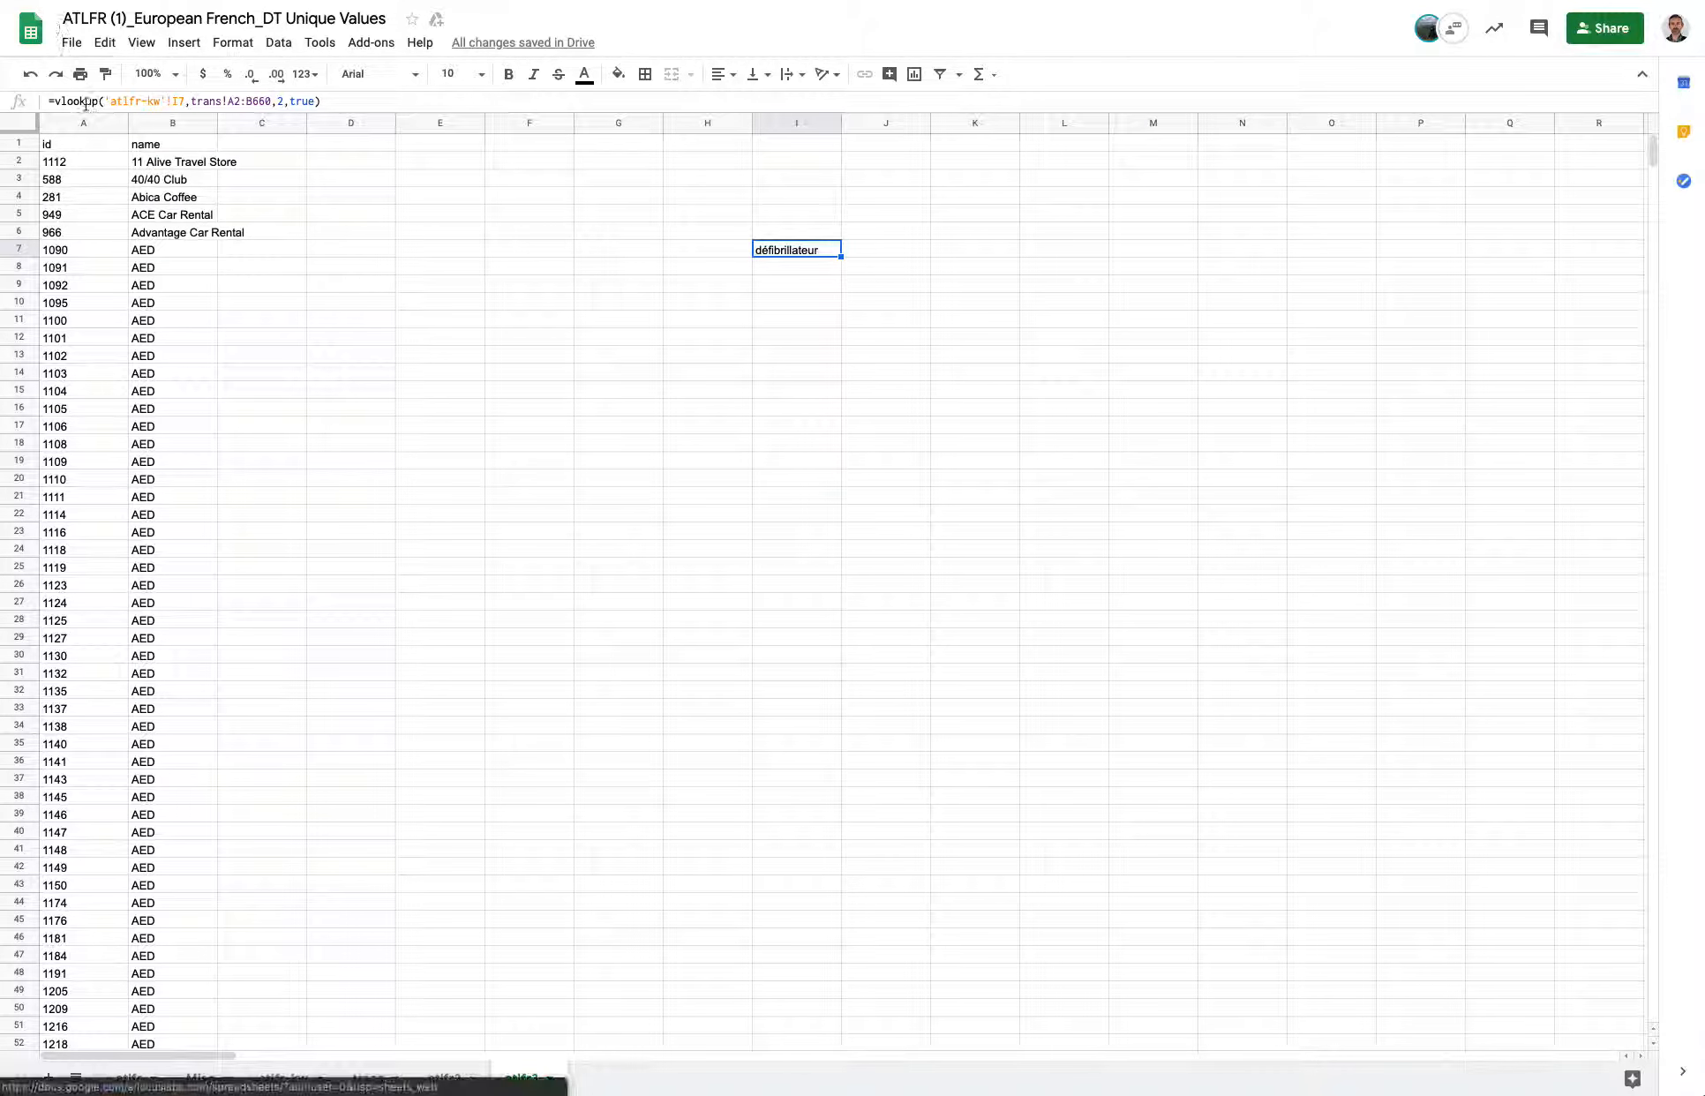
Review the arguments of I7's VLOOKUP formula in the formula bar.
{"action": "left_click_drag", "start_coordinate": [105, 101], "coordinate": [185, 102]}
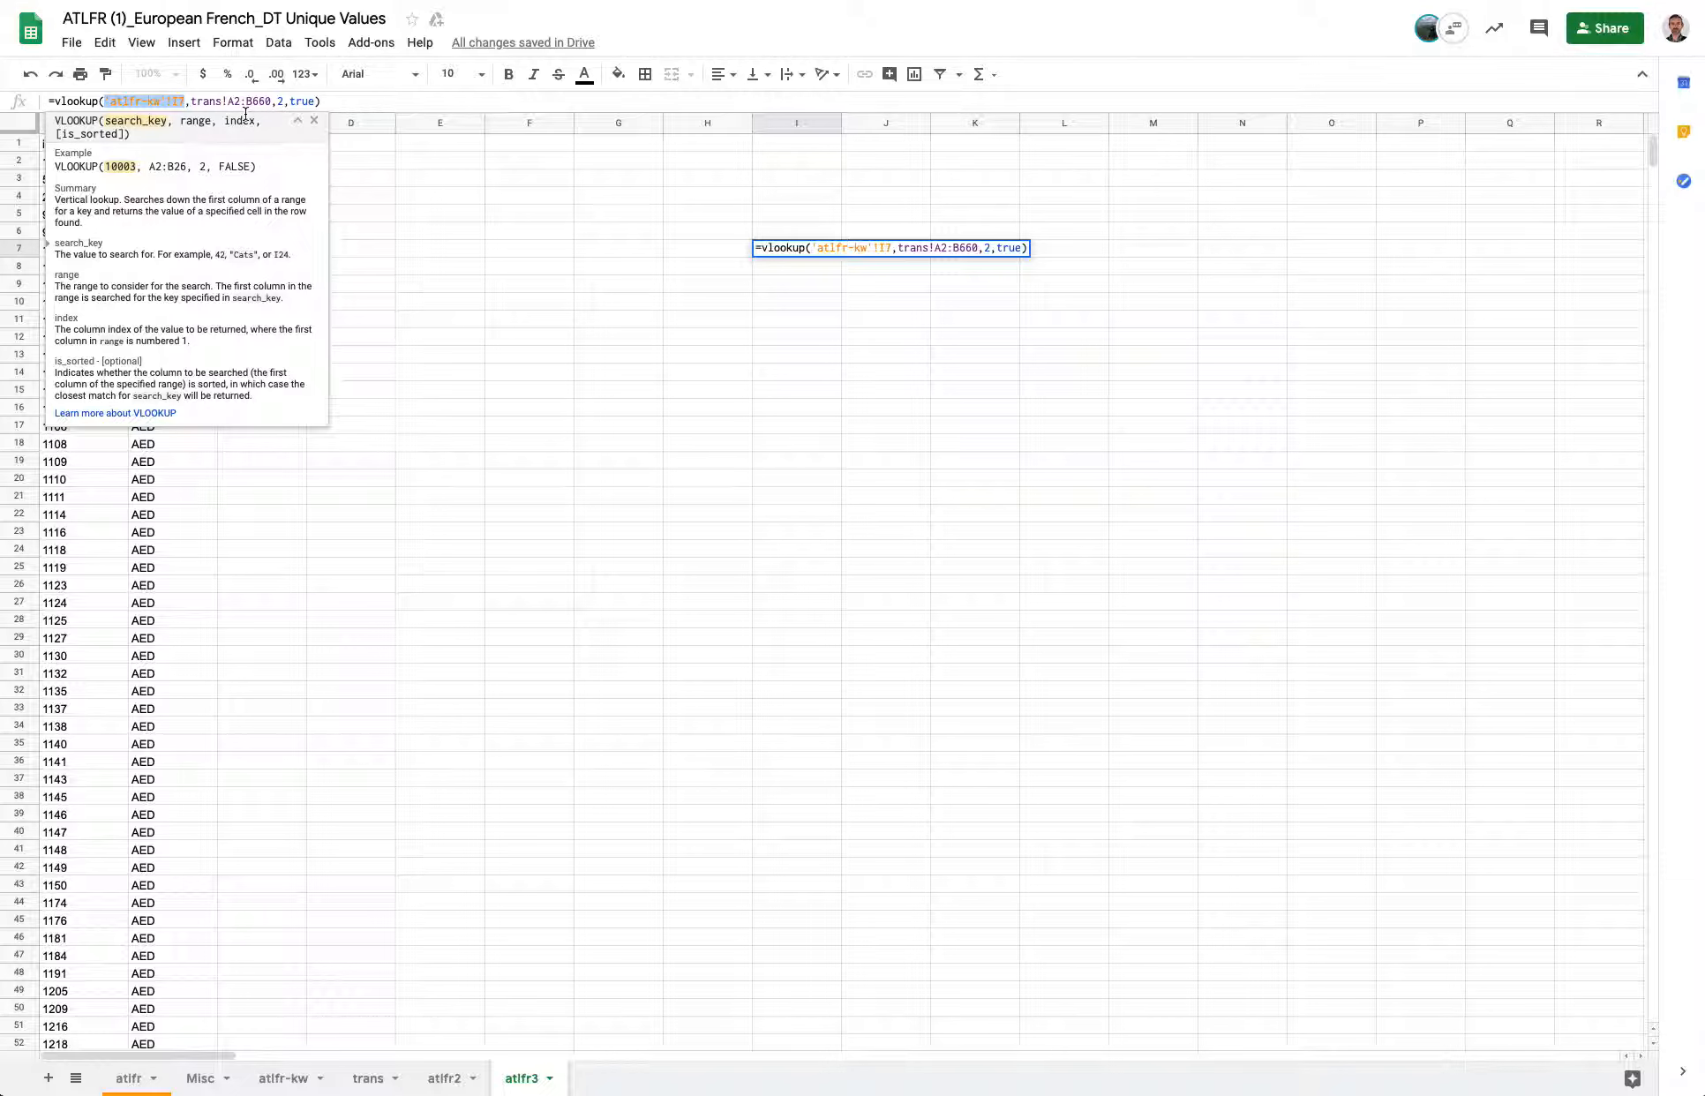
{"action": "left_click", "coordinate": [189, 100]}
{"action": "left_click_drag", "start_coordinate": [190, 100], "coordinate": [104, 100]}
{"action": "left_click", "coordinate": [881, 248]}
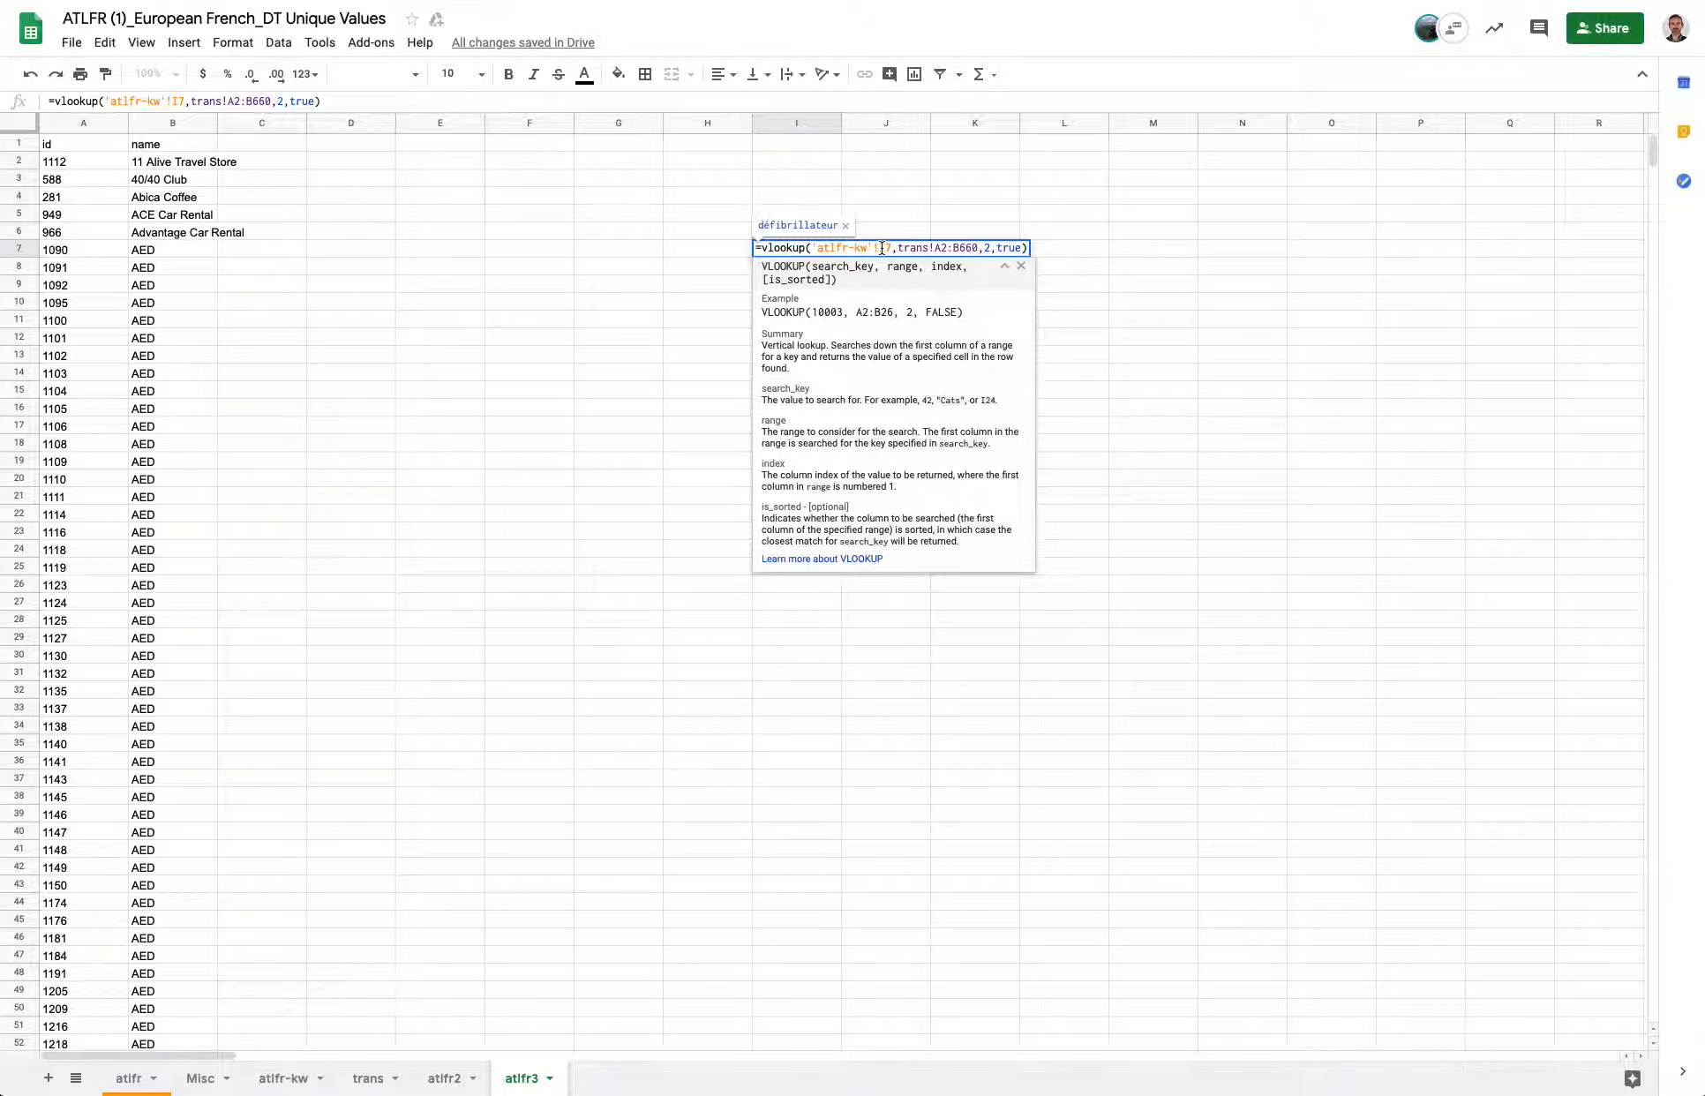
{"action": "key", "text": "Return"}
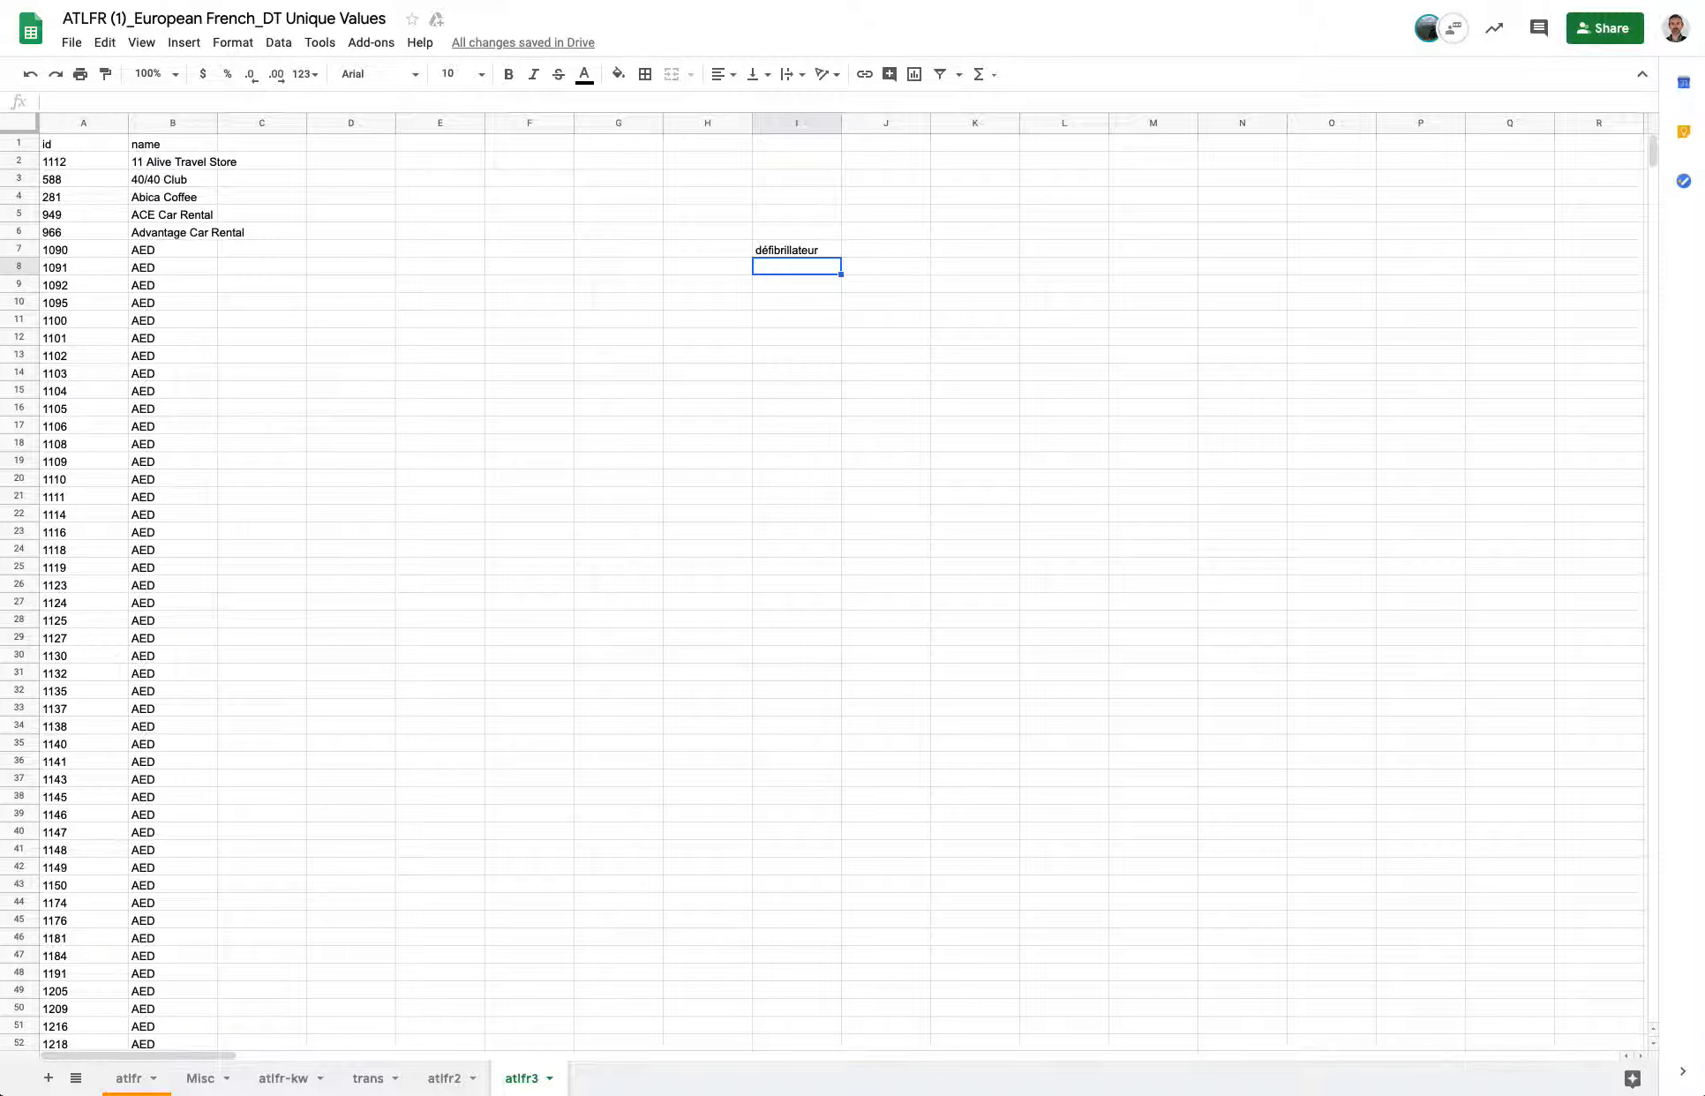
{"action": "left_click", "coordinate": [789, 249]}
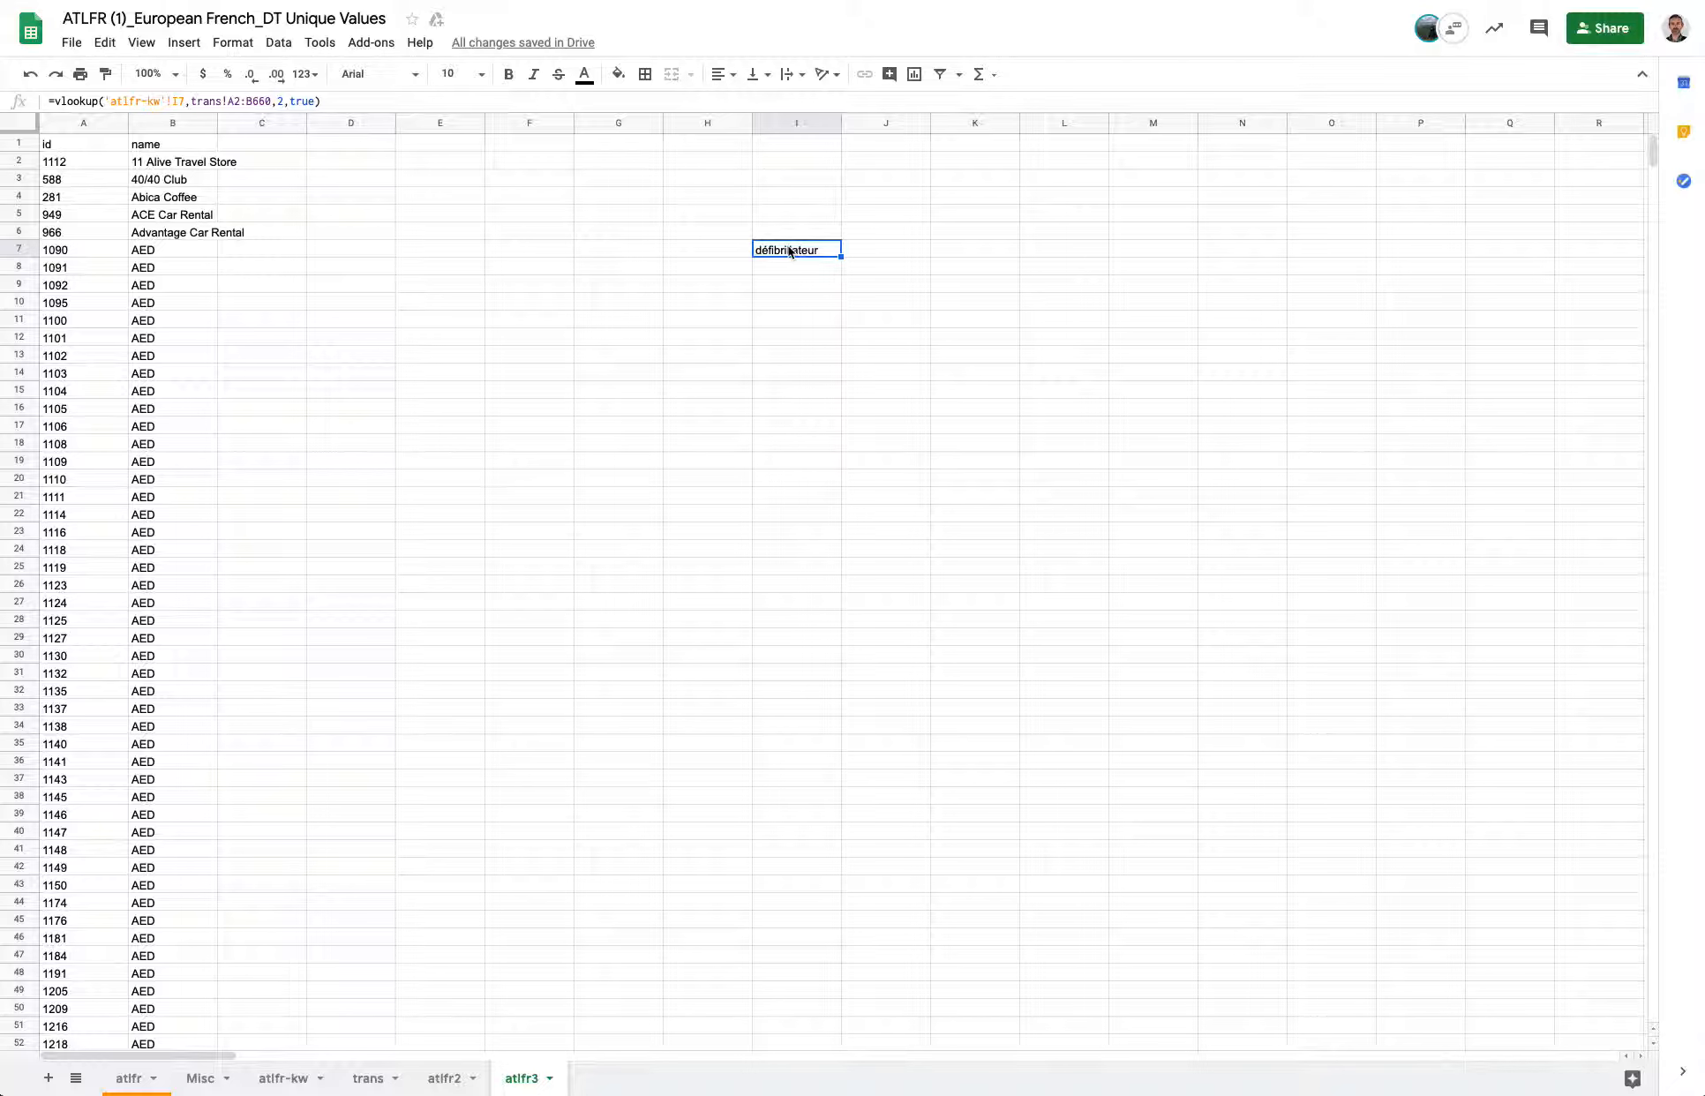
{"action": "left_click", "coordinate": [839, 256]}
{"action": "left_click_drag", "start_coordinate": [839, 256], "coordinate": [837, 274]}
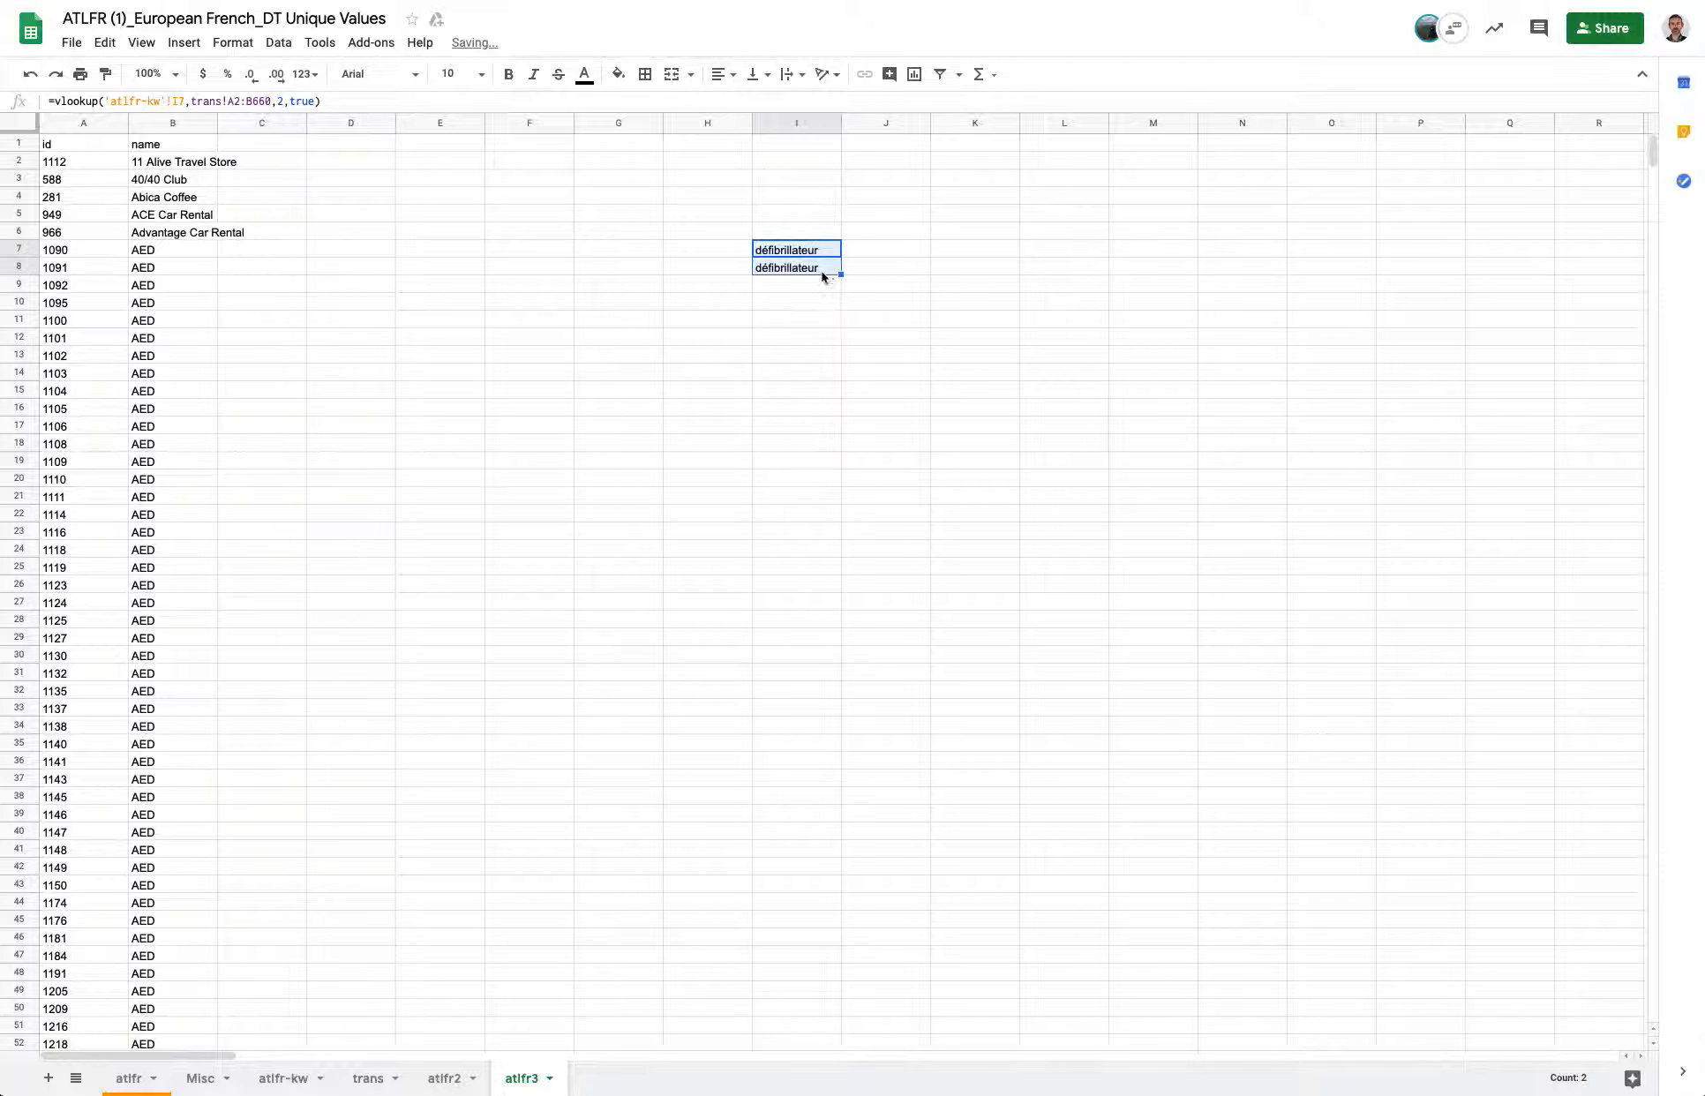
{"action": "left_click", "coordinate": [825, 270]}
{"action": "left_click", "coordinate": [814, 251]}
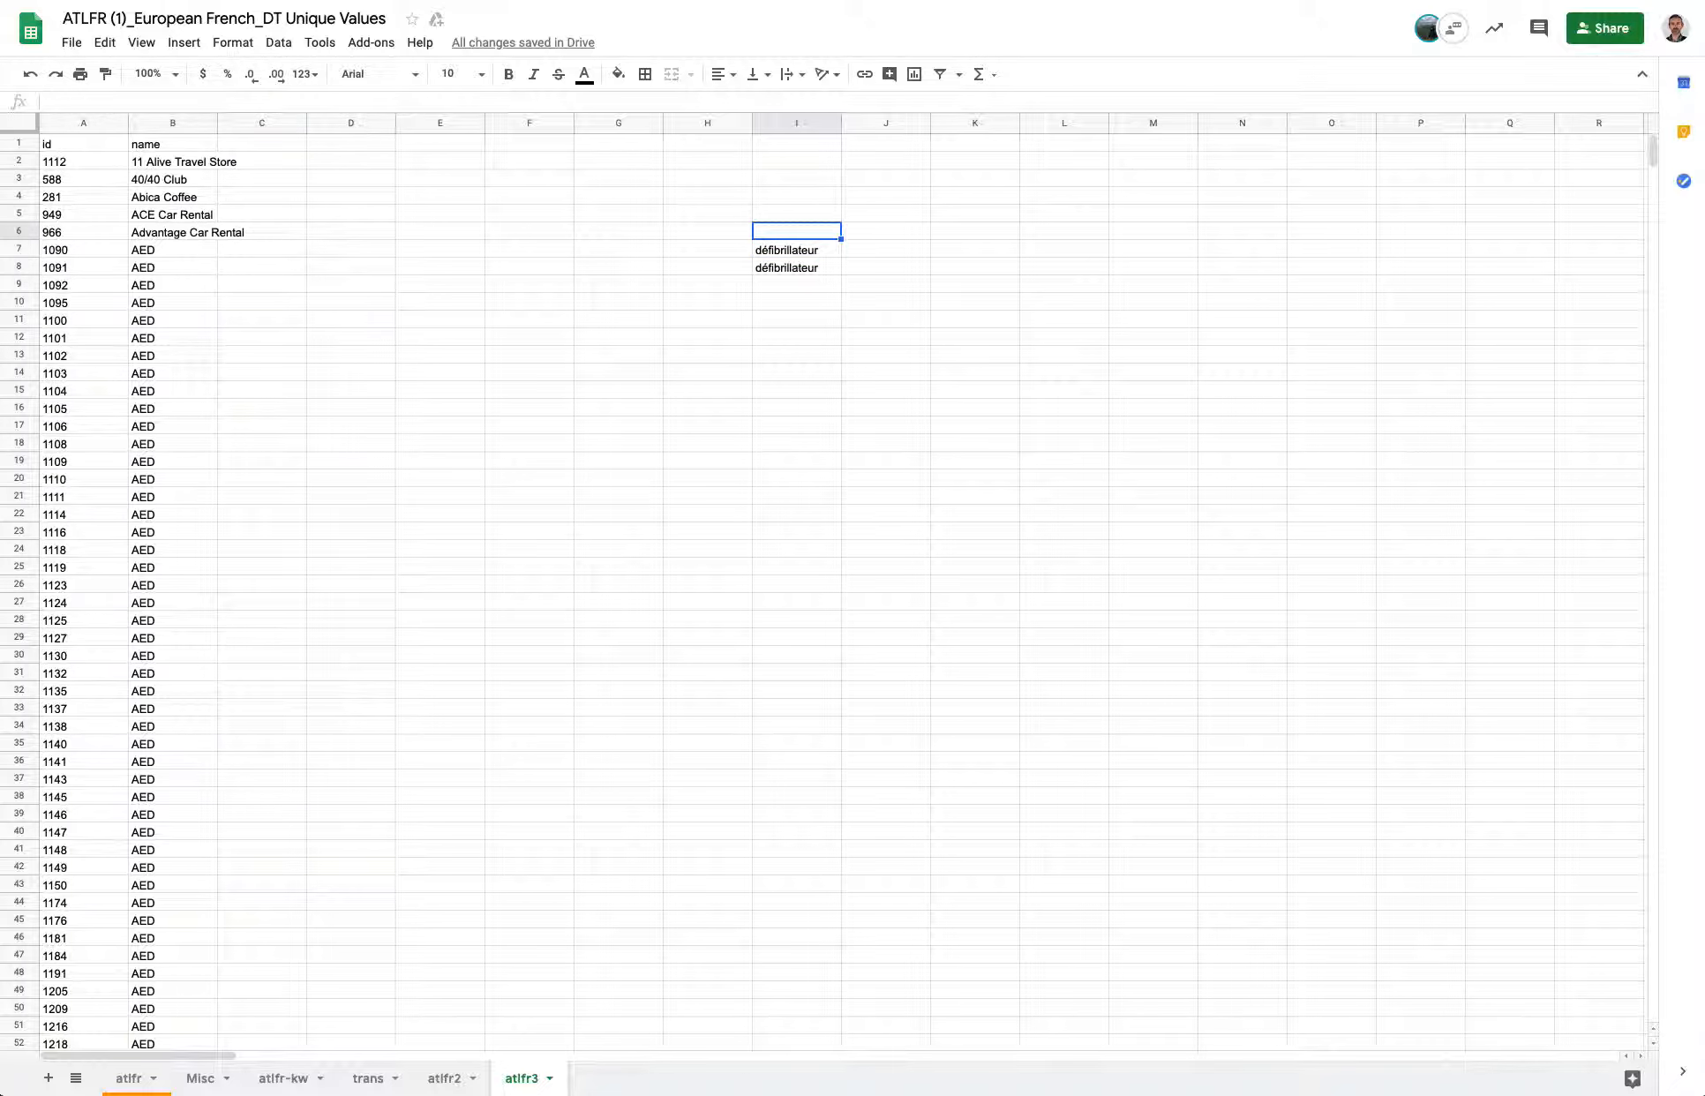
{"action": "left_click", "coordinate": [814, 270]}
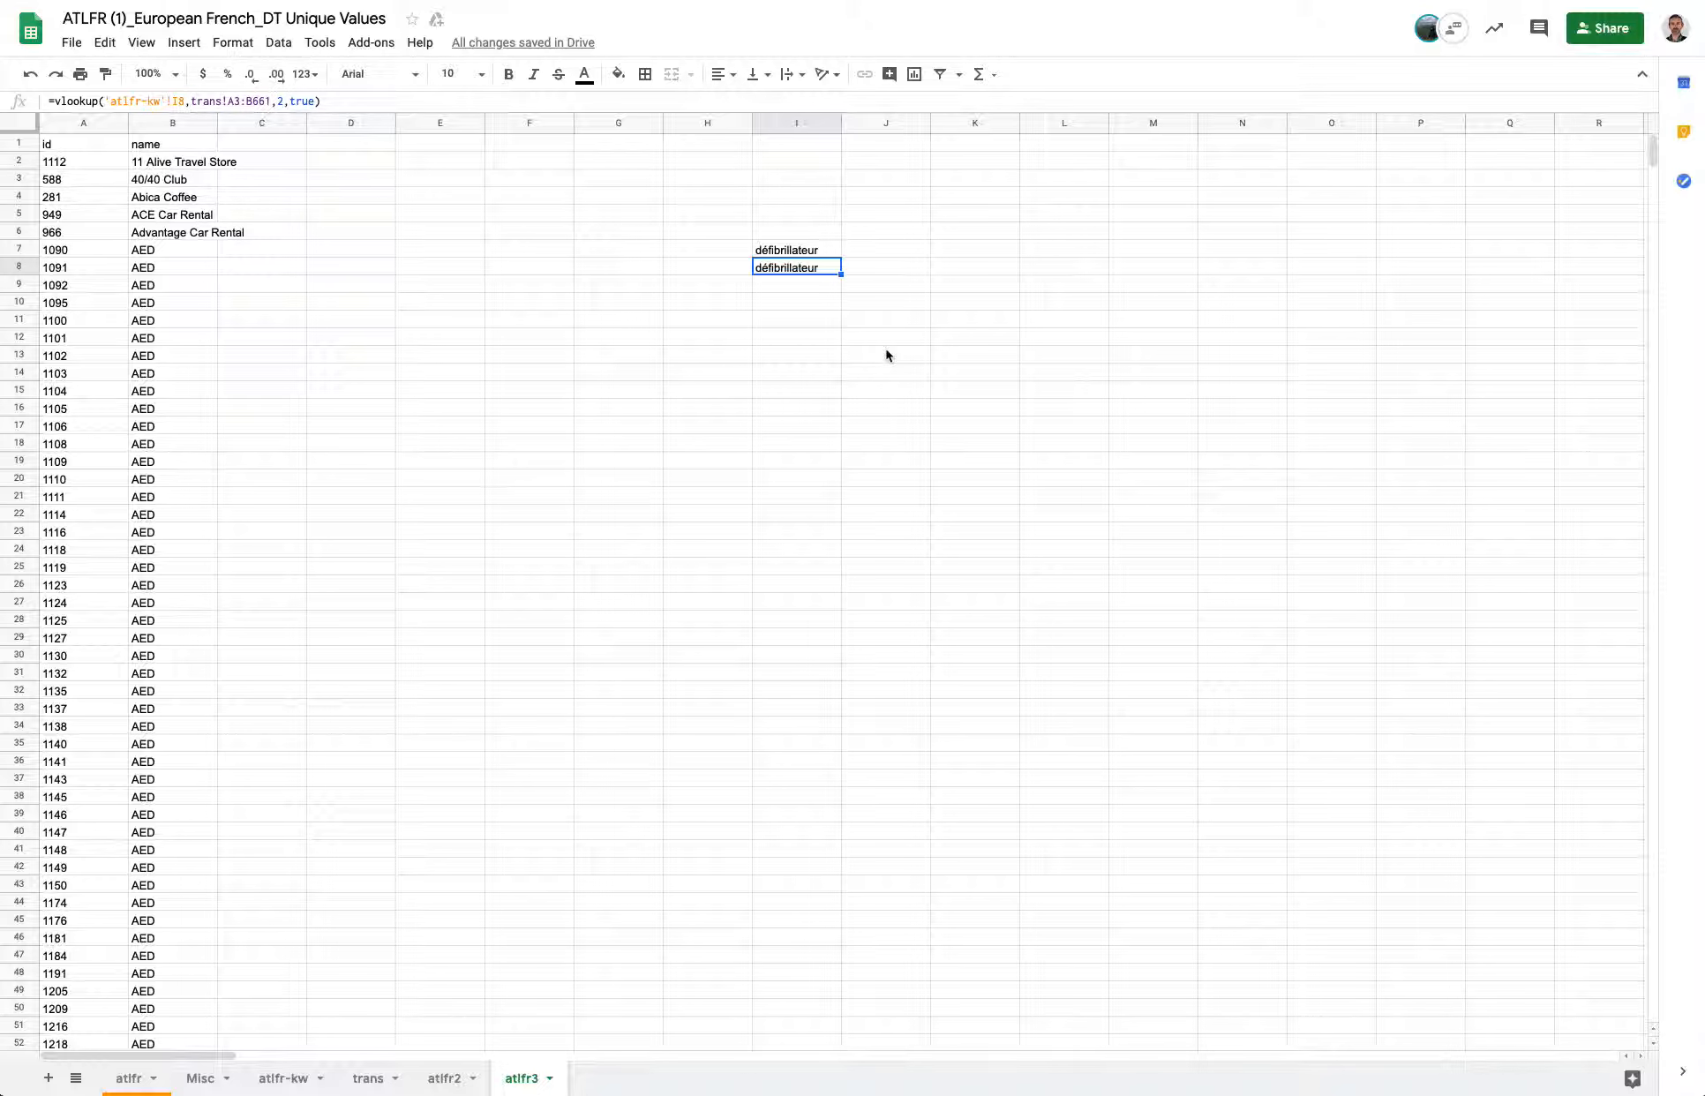
{"action": "key", "text": "Delete"}
{"action": "left_click", "coordinate": [812, 250]}
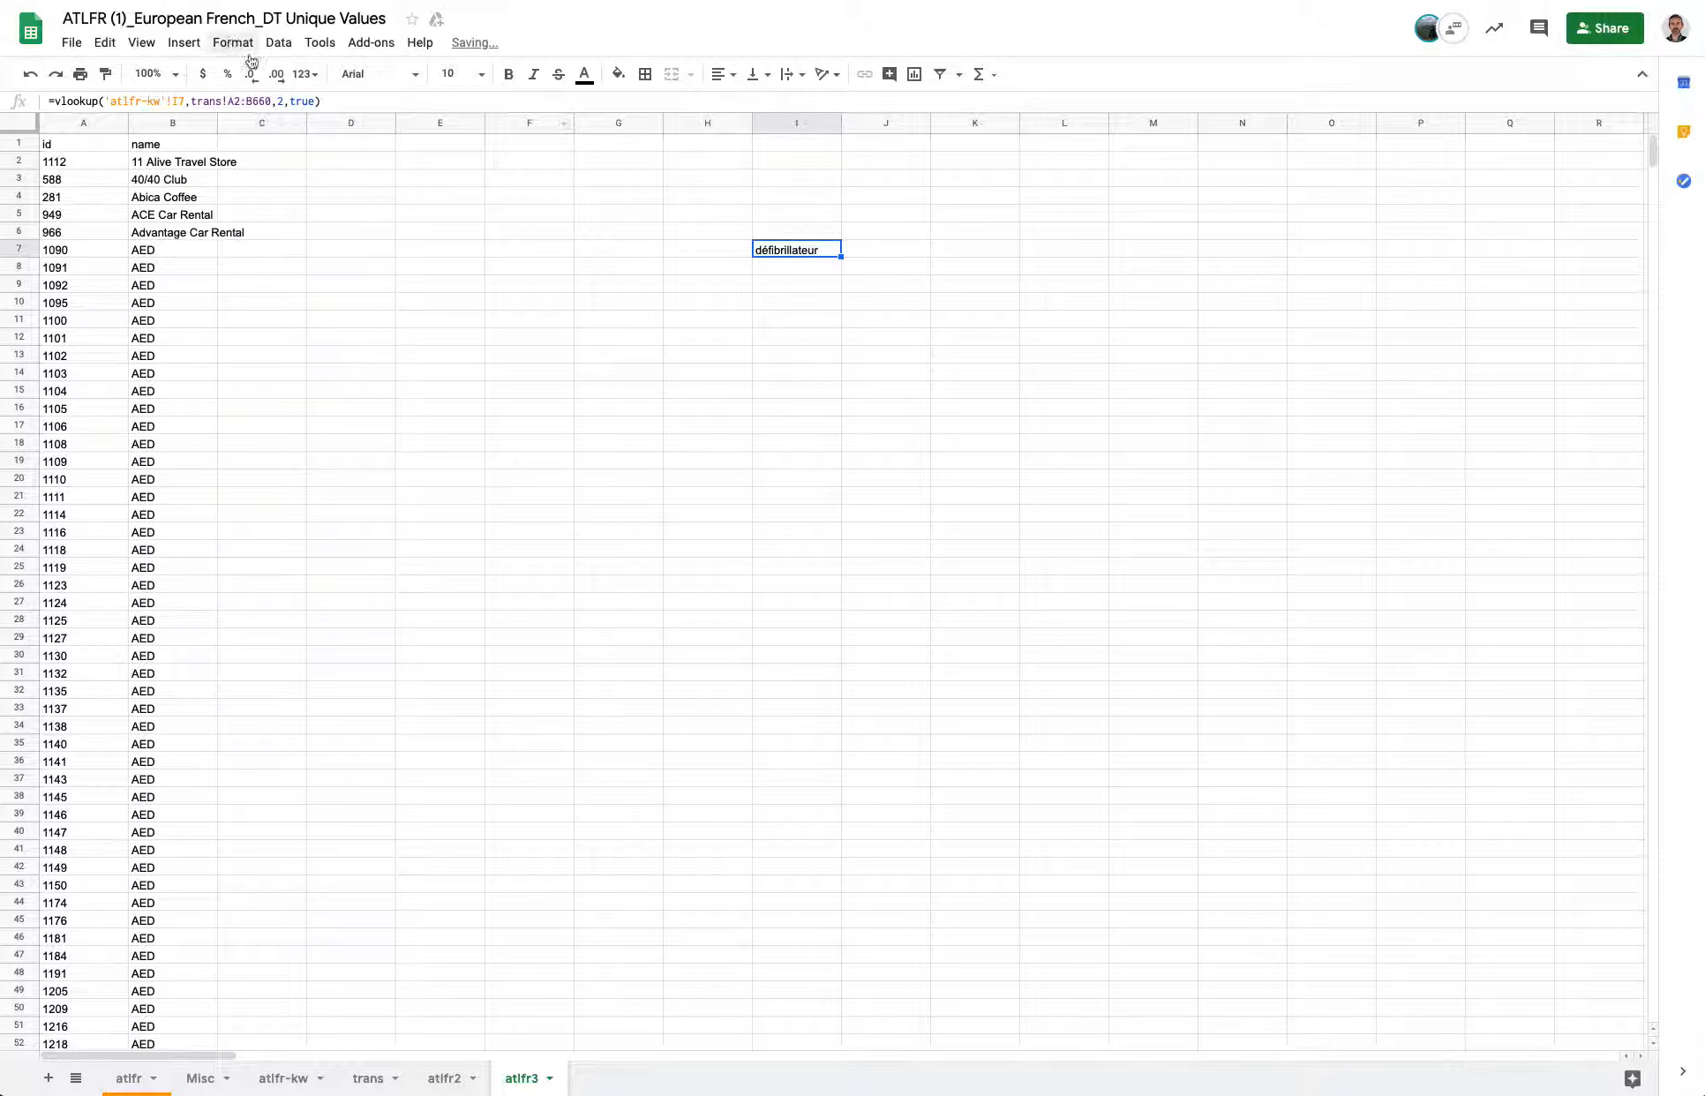
{"action": "left_click", "coordinate": [232, 101]}
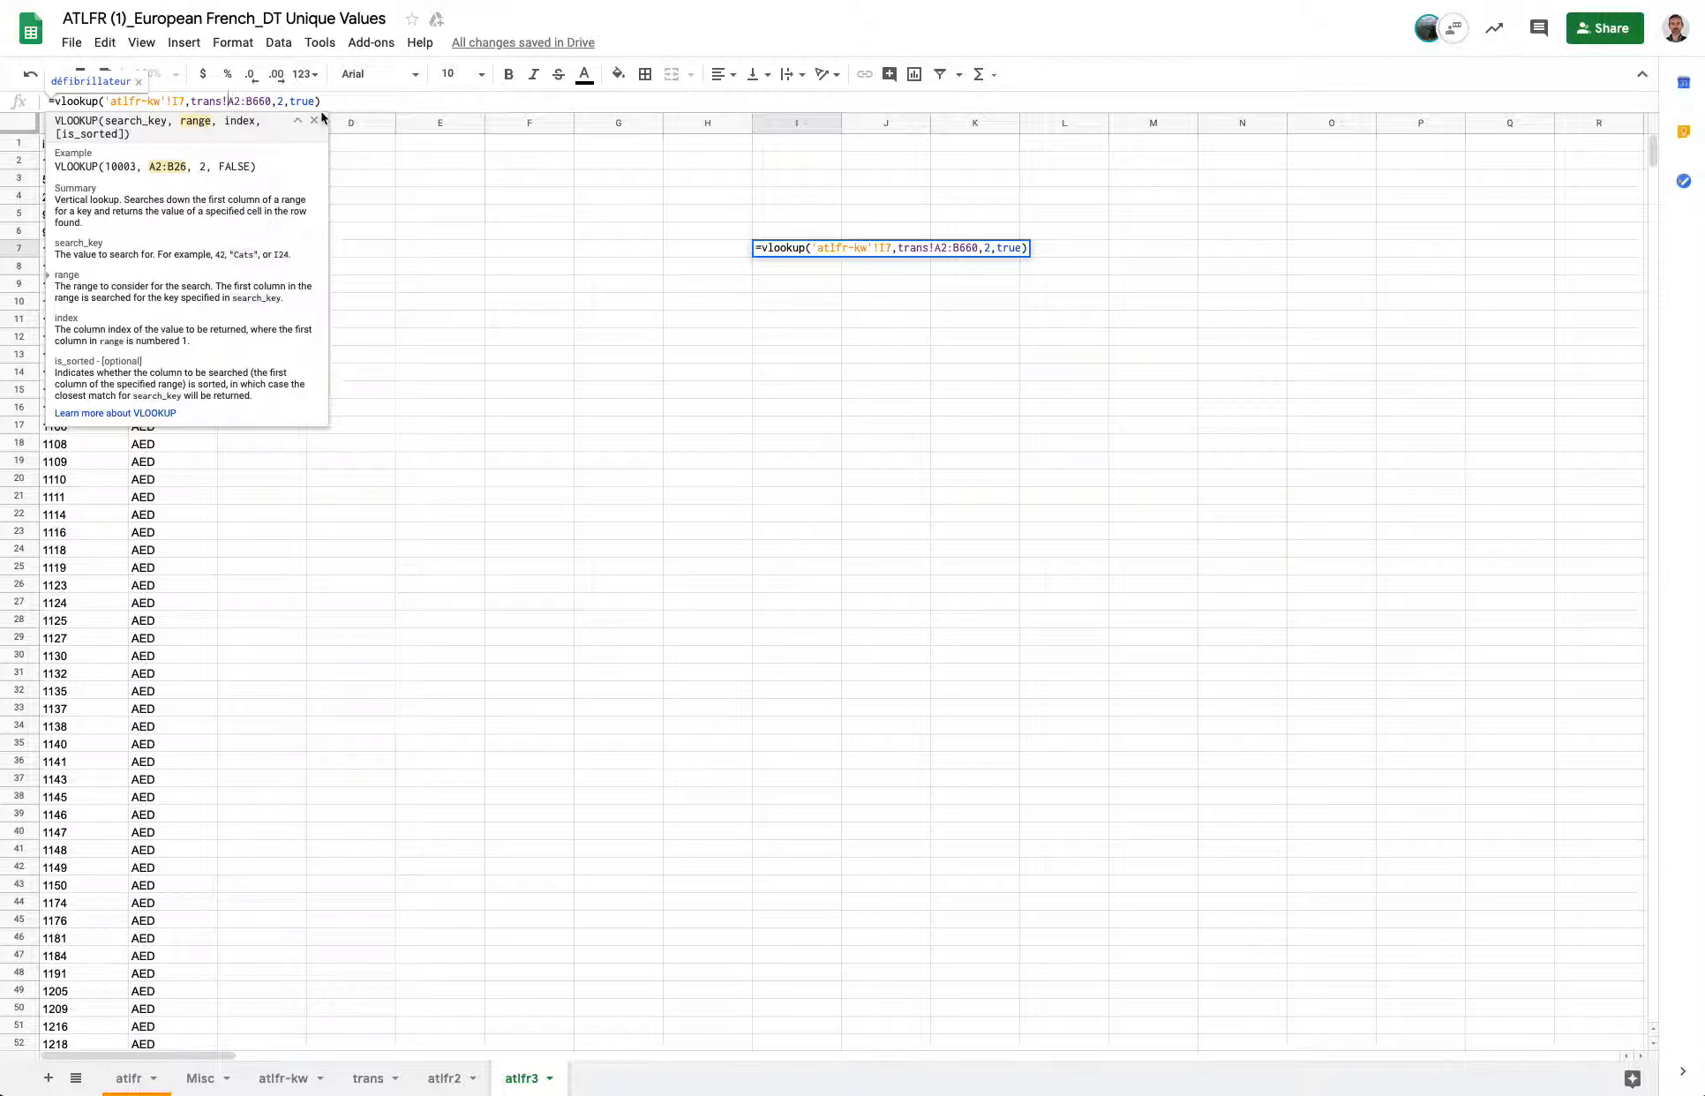
{"action": "key", "text": "Escape"}
{"action": "left_click_drag", "start_coordinate": [840, 256], "coordinate": [931, 271]}
{"action": "left_click", "coordinate": [932, 268]}
{"action": "left_click", "coordinate": [799, 274]}
{"action": "key", "text": "Delete"}
{"action": "key", "text": "Up"}
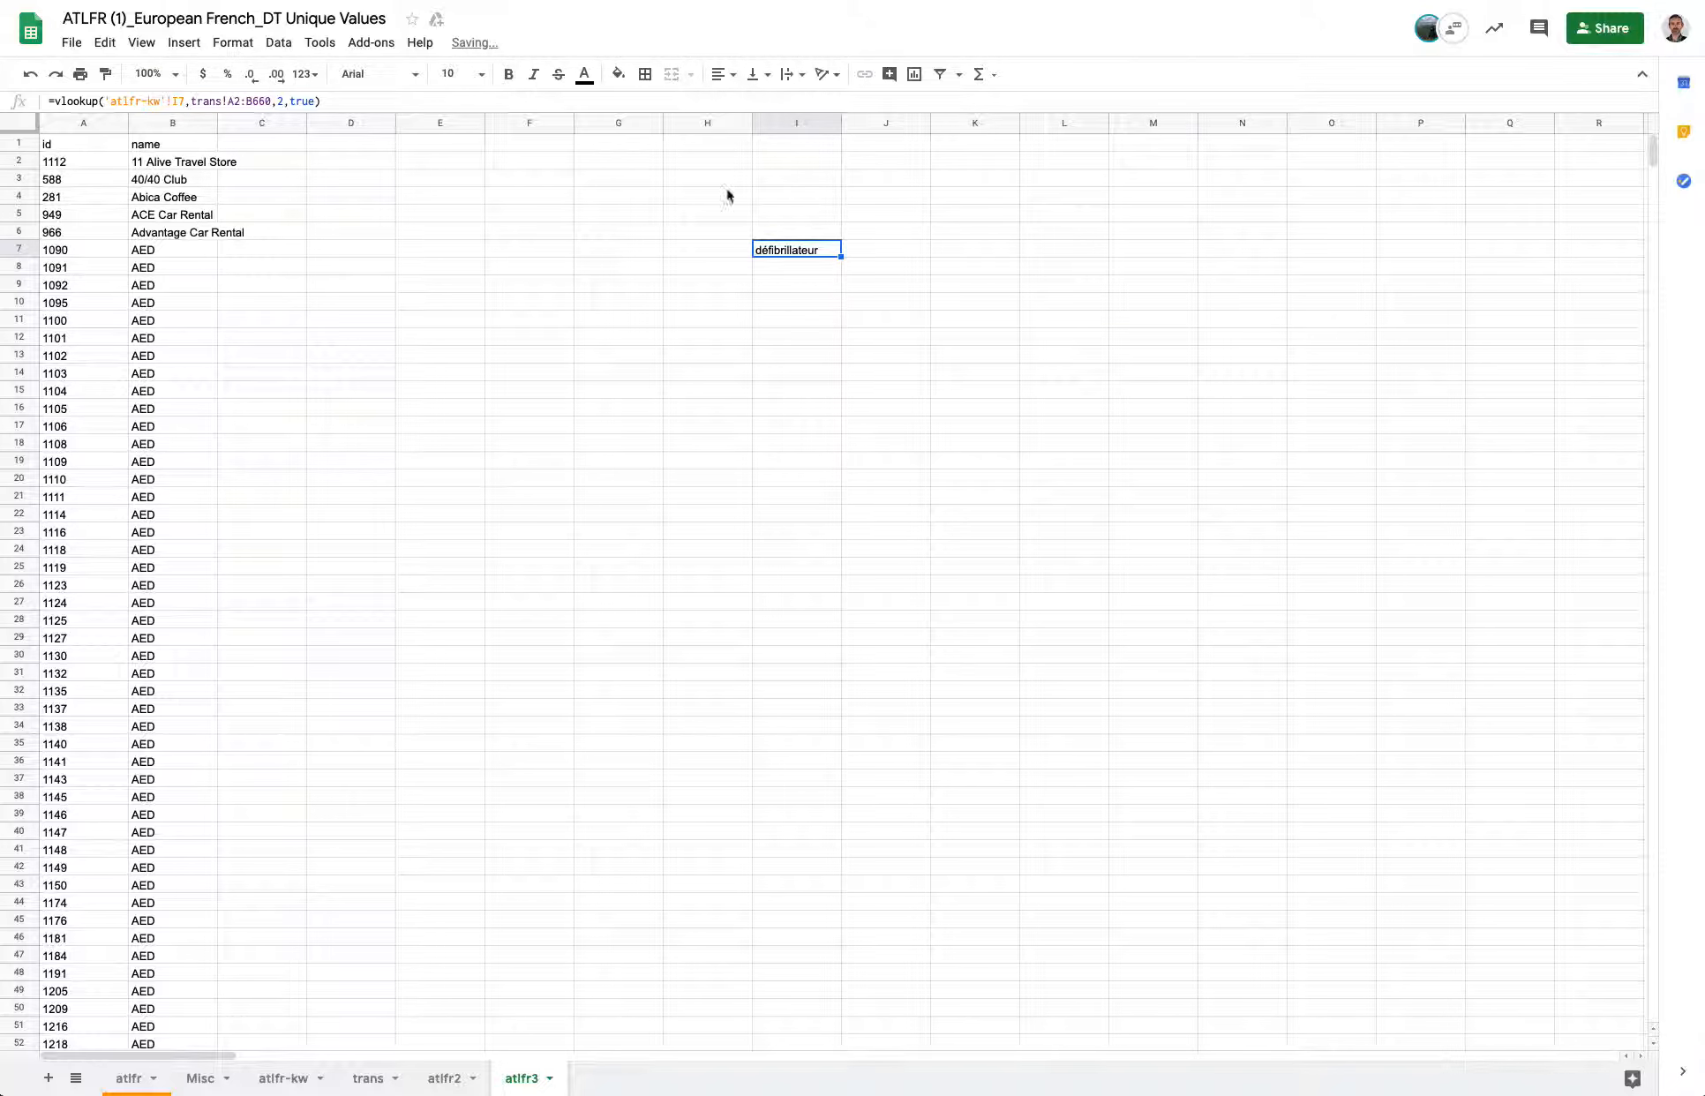
Make the VLOOKUP range absolute as trans!$A$2:$B$660 in I7's formula.
{"action": "left_click", "coordinate": [231, 101]}
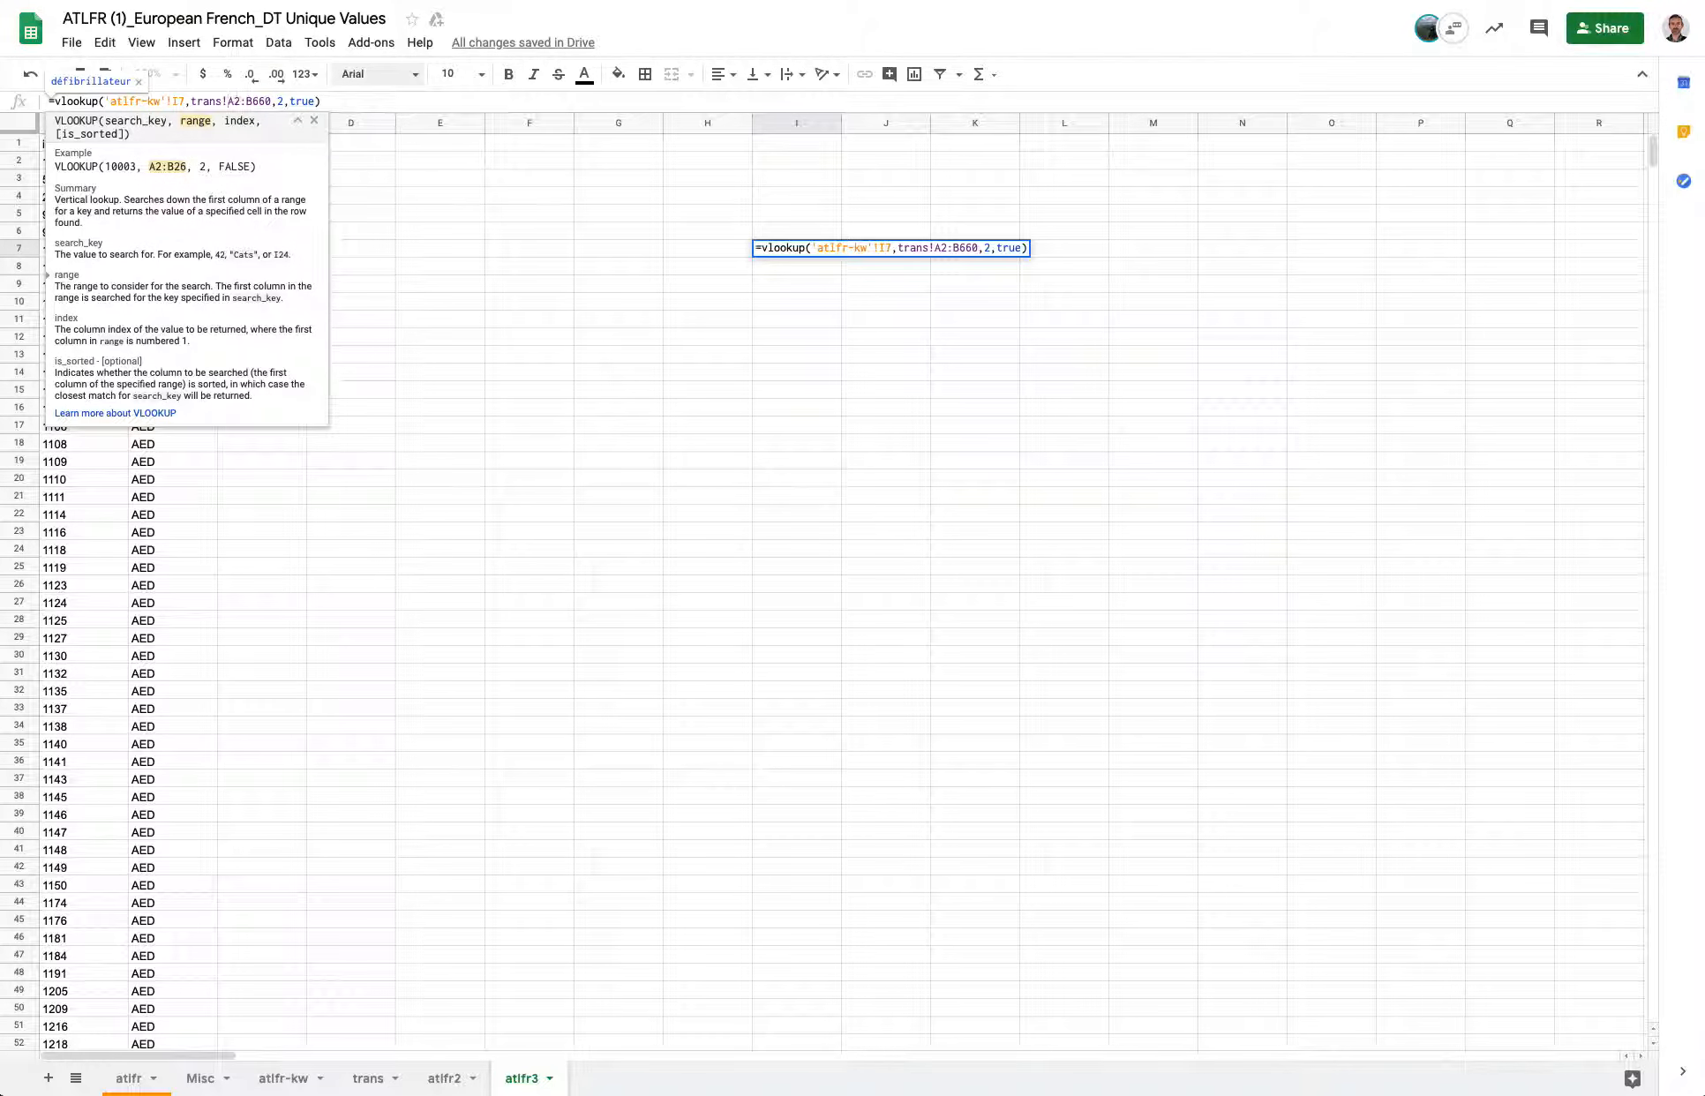
{"action": "type", "text": "$"}
{"action": "key", "text": "Right"}
{"action": "type", "text": "$A$"}
{"action": "key", "text": "Right"}
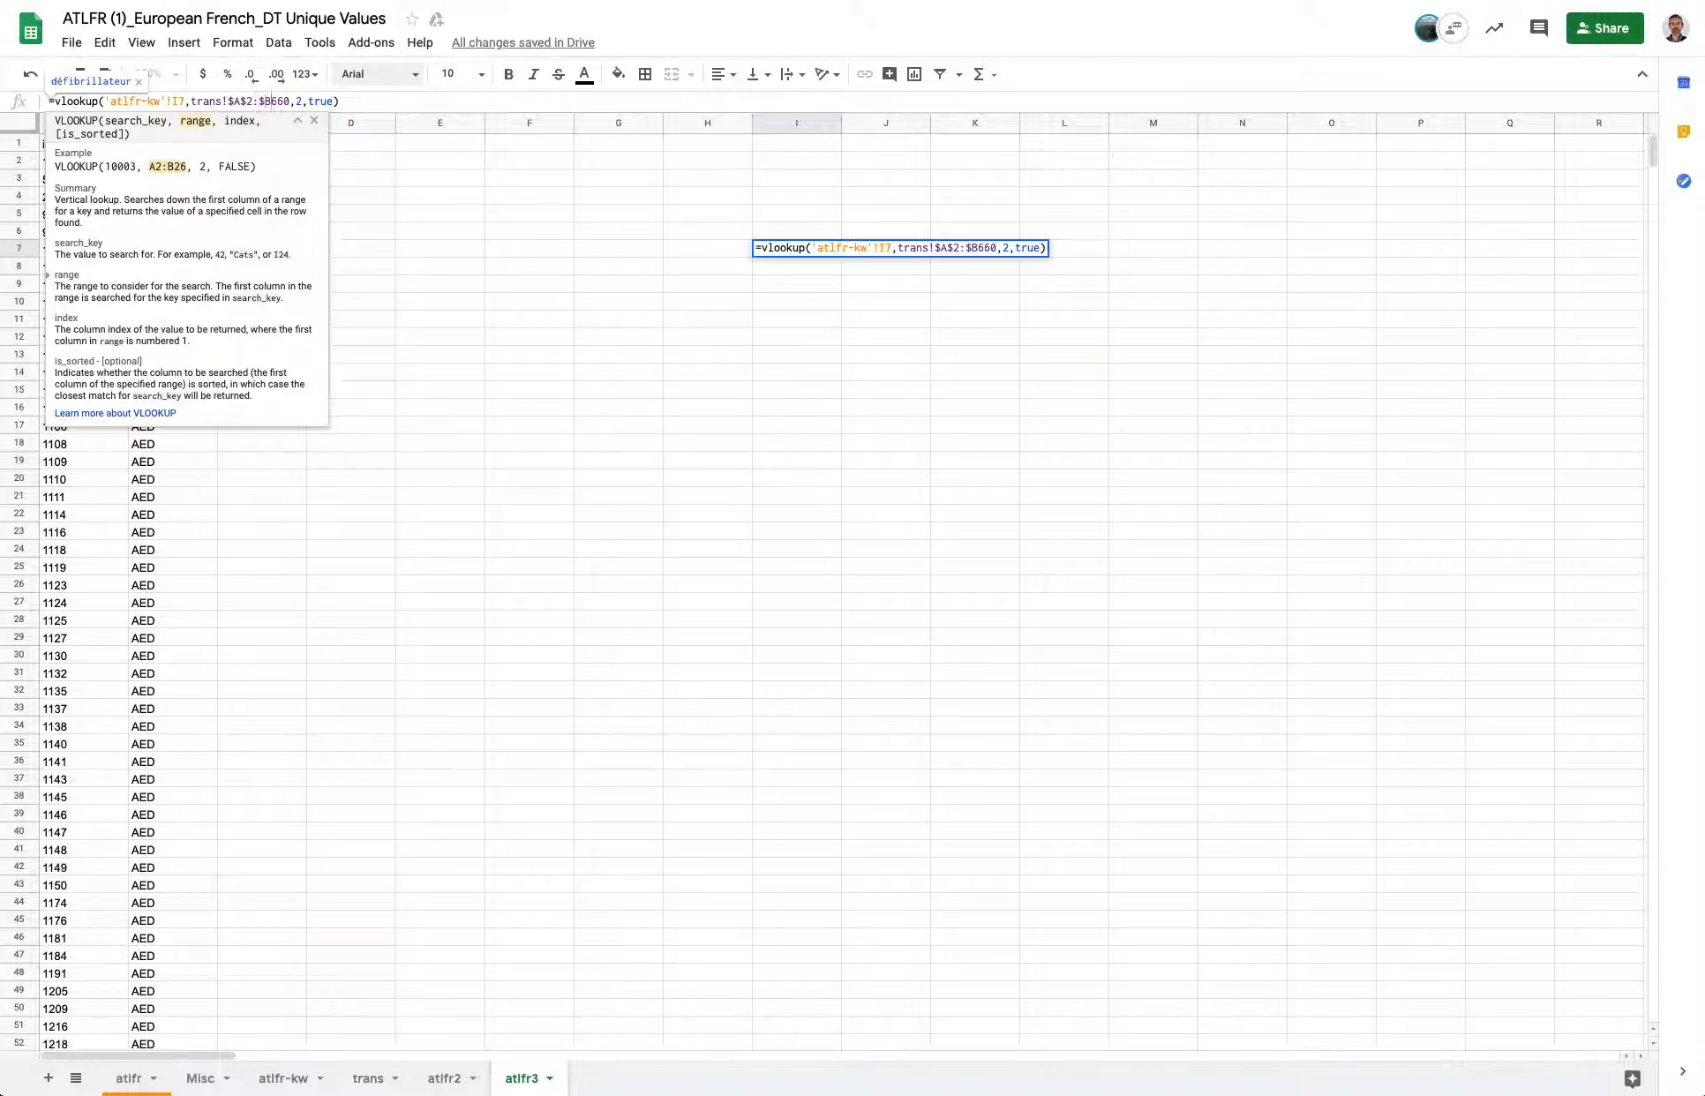
{"action": "type", "text": "$"}
{"action": "key", "text": "Return"}
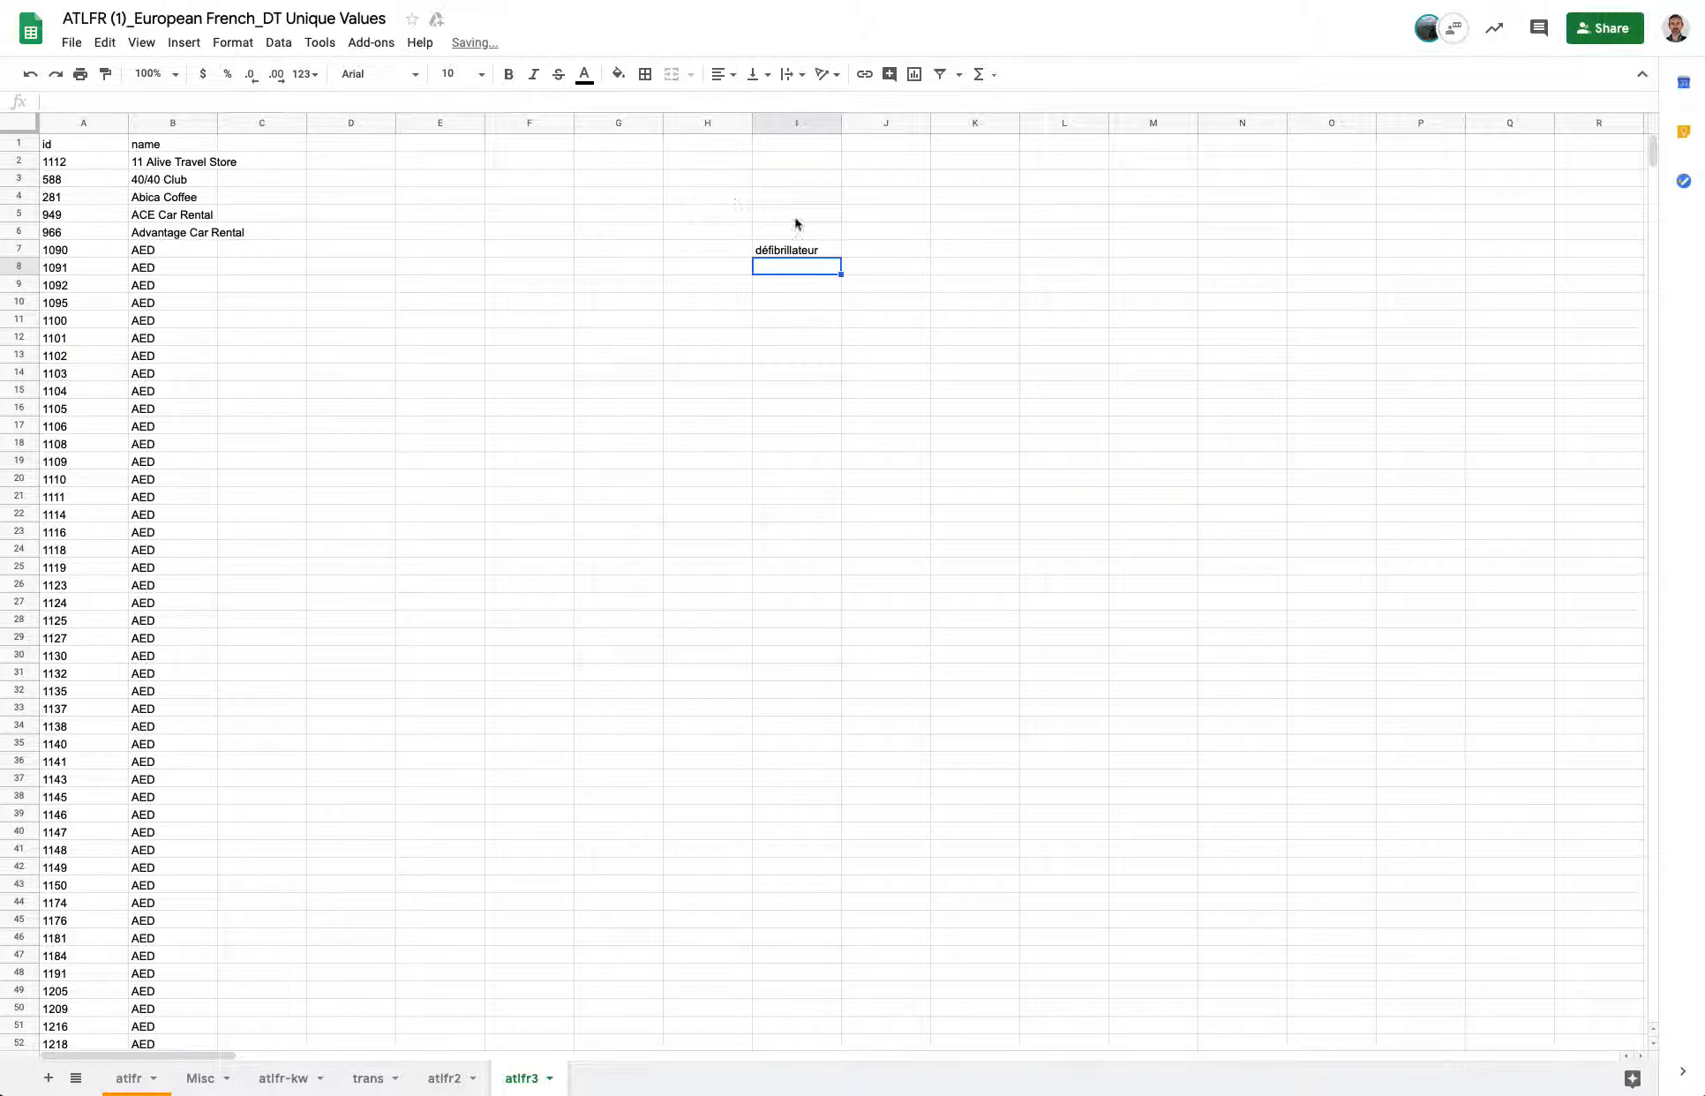
Copy I7's formula down into I8 and check its adjusted references.
{"action": "left_click", "coordinate": [791, 250]}
{"action": "left_click_drag", "start_coordinate": [840, 256], "coordinate": [817, 270]}
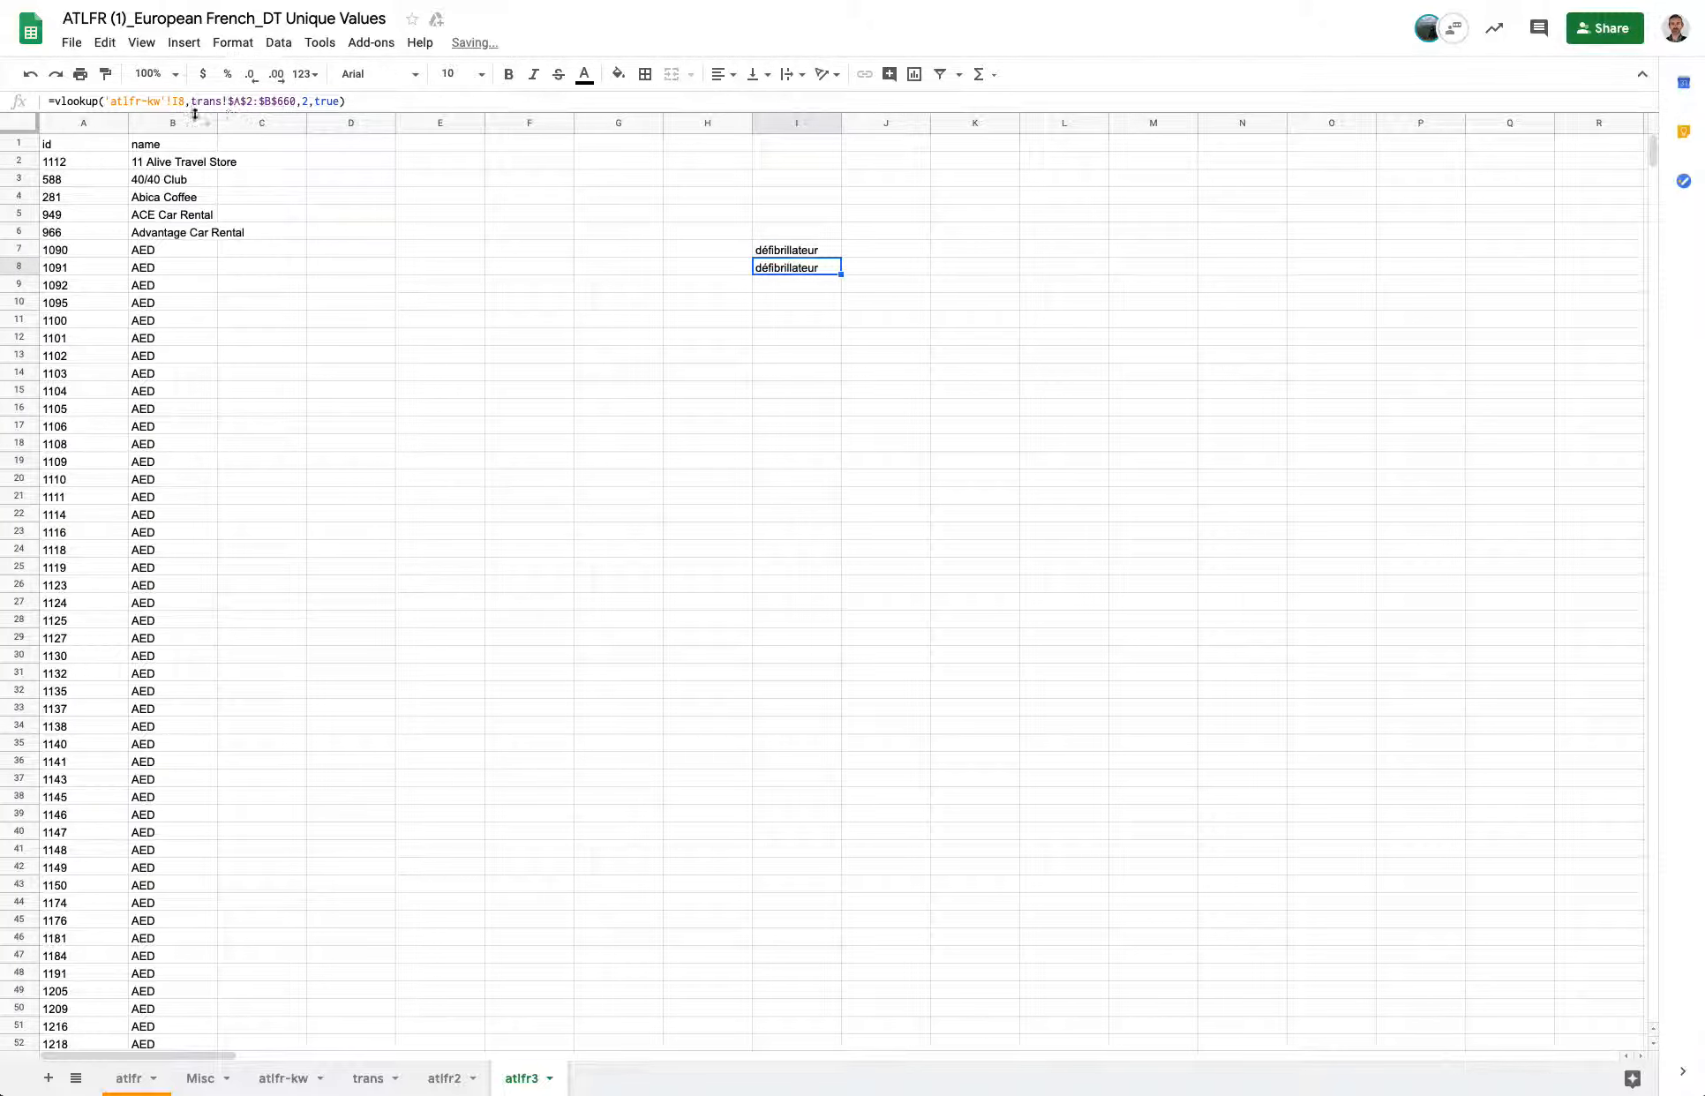
{"action": "left_click_drag", "start_coordinate": [227, 101], "coordinate": [294, 100]}
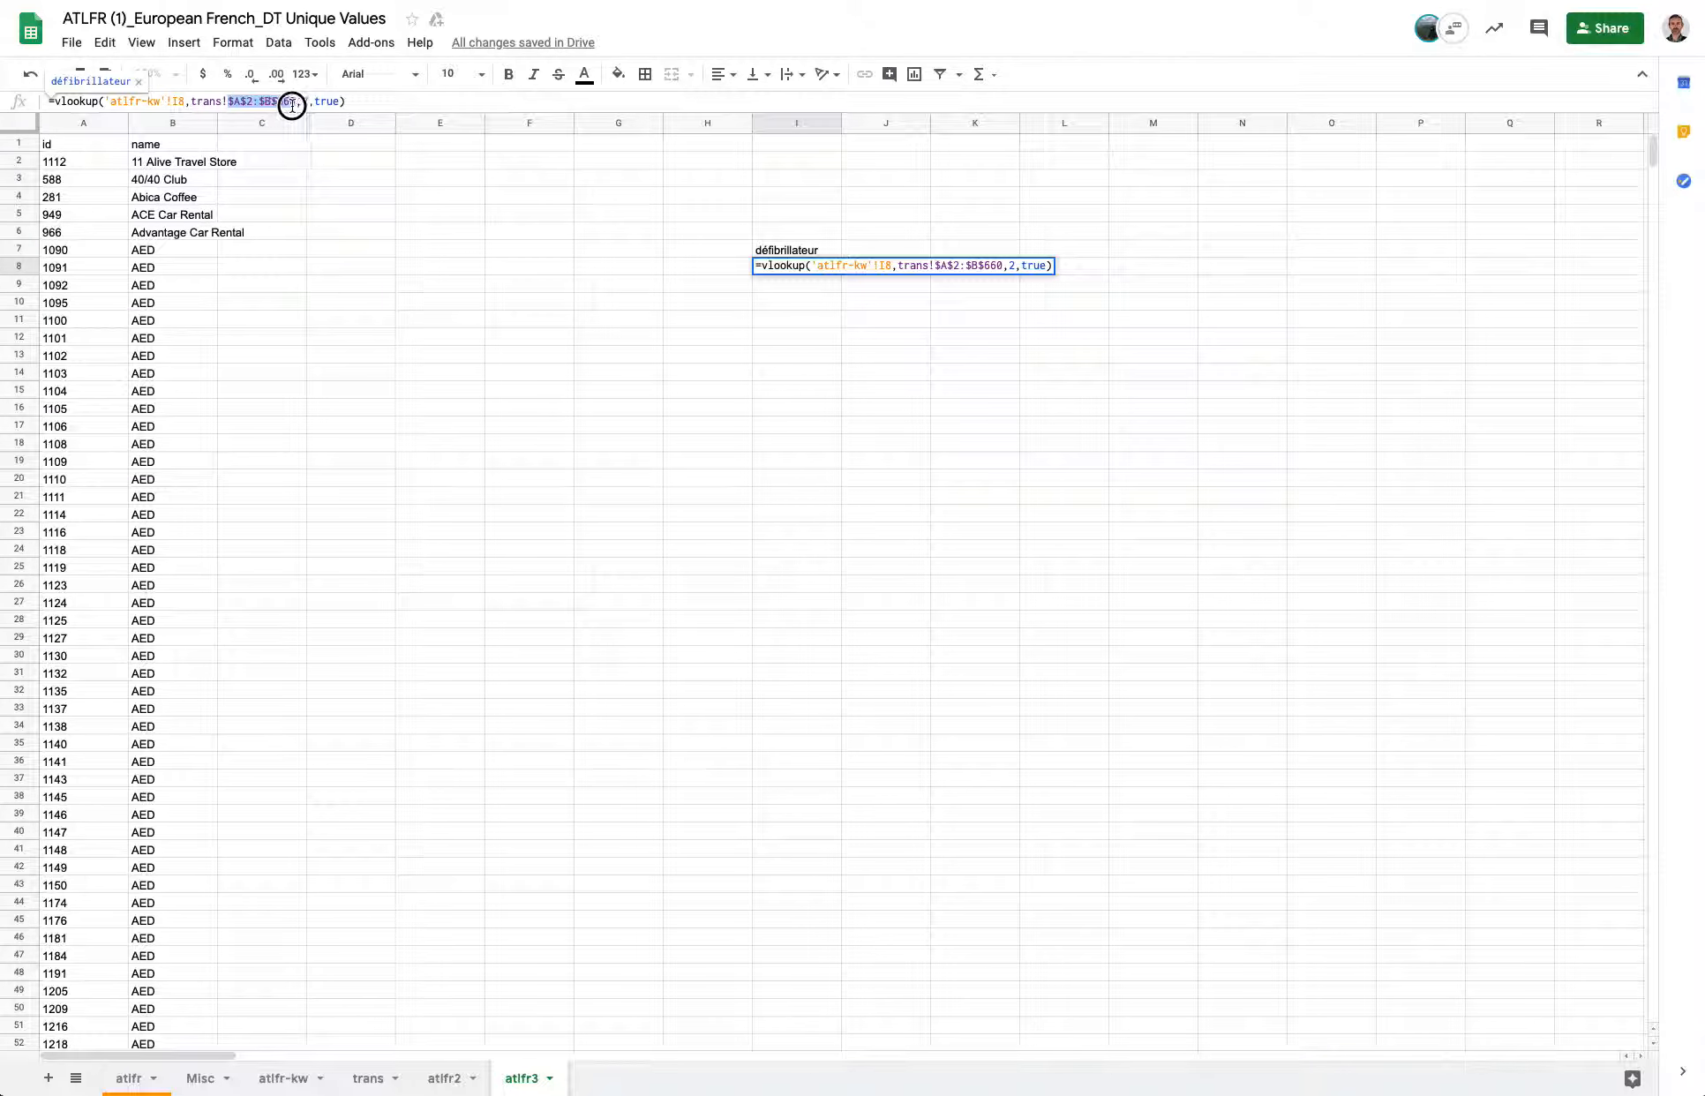
{"action": "left_click", "coordinate": [179, 100]}
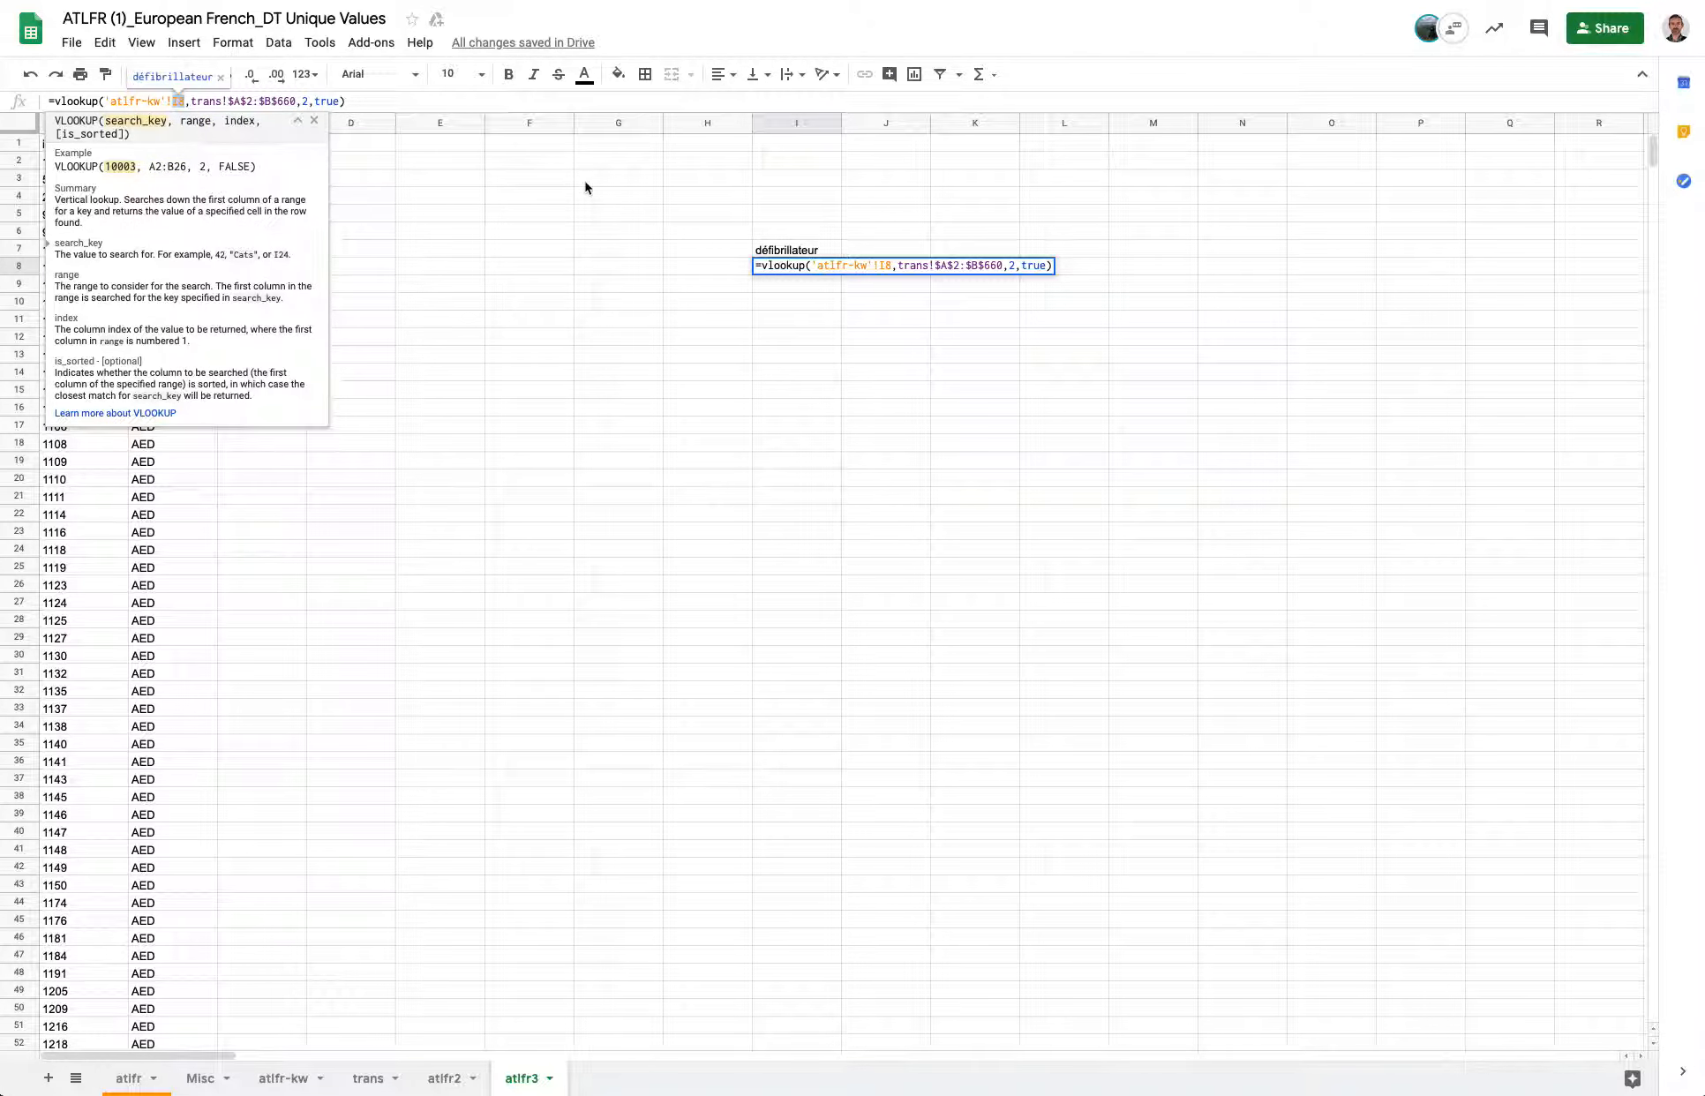
{"action": "key", "text": "Escape"}
{"action": "left_click", "coordinate": [830, 257]}
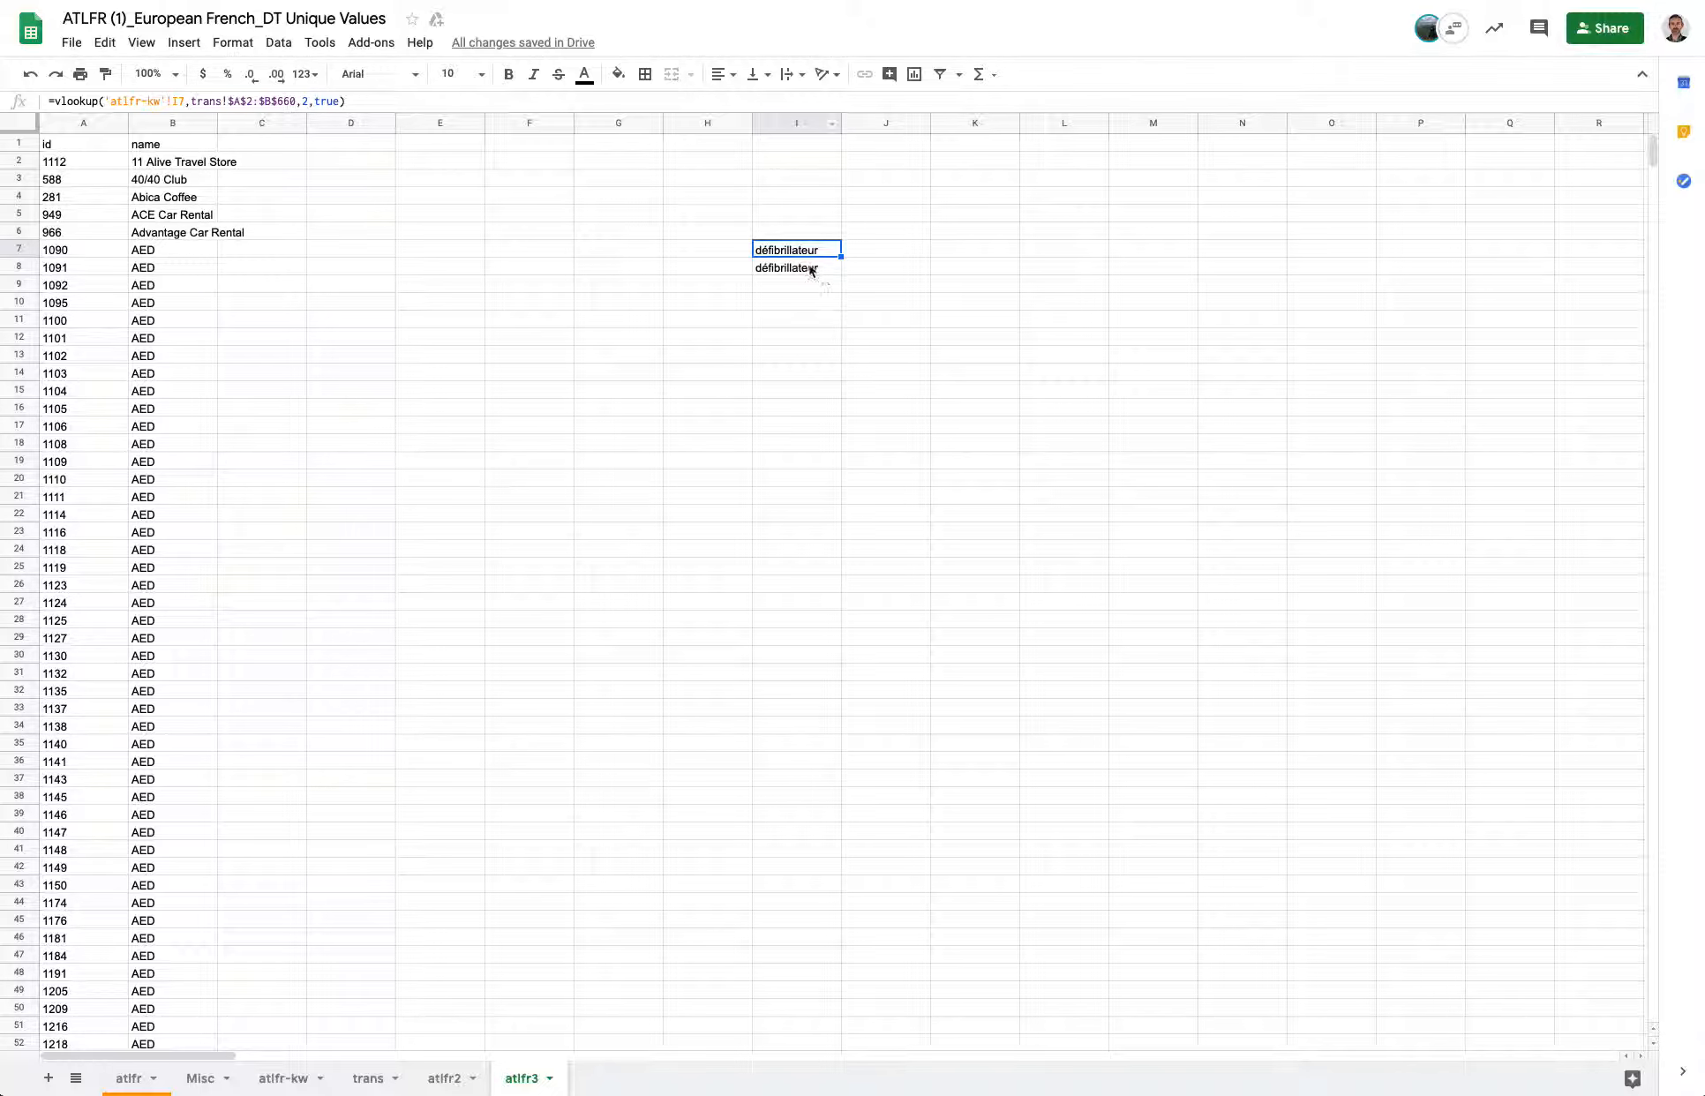
{"action": "left_click", "coordinate": [811, 269]}
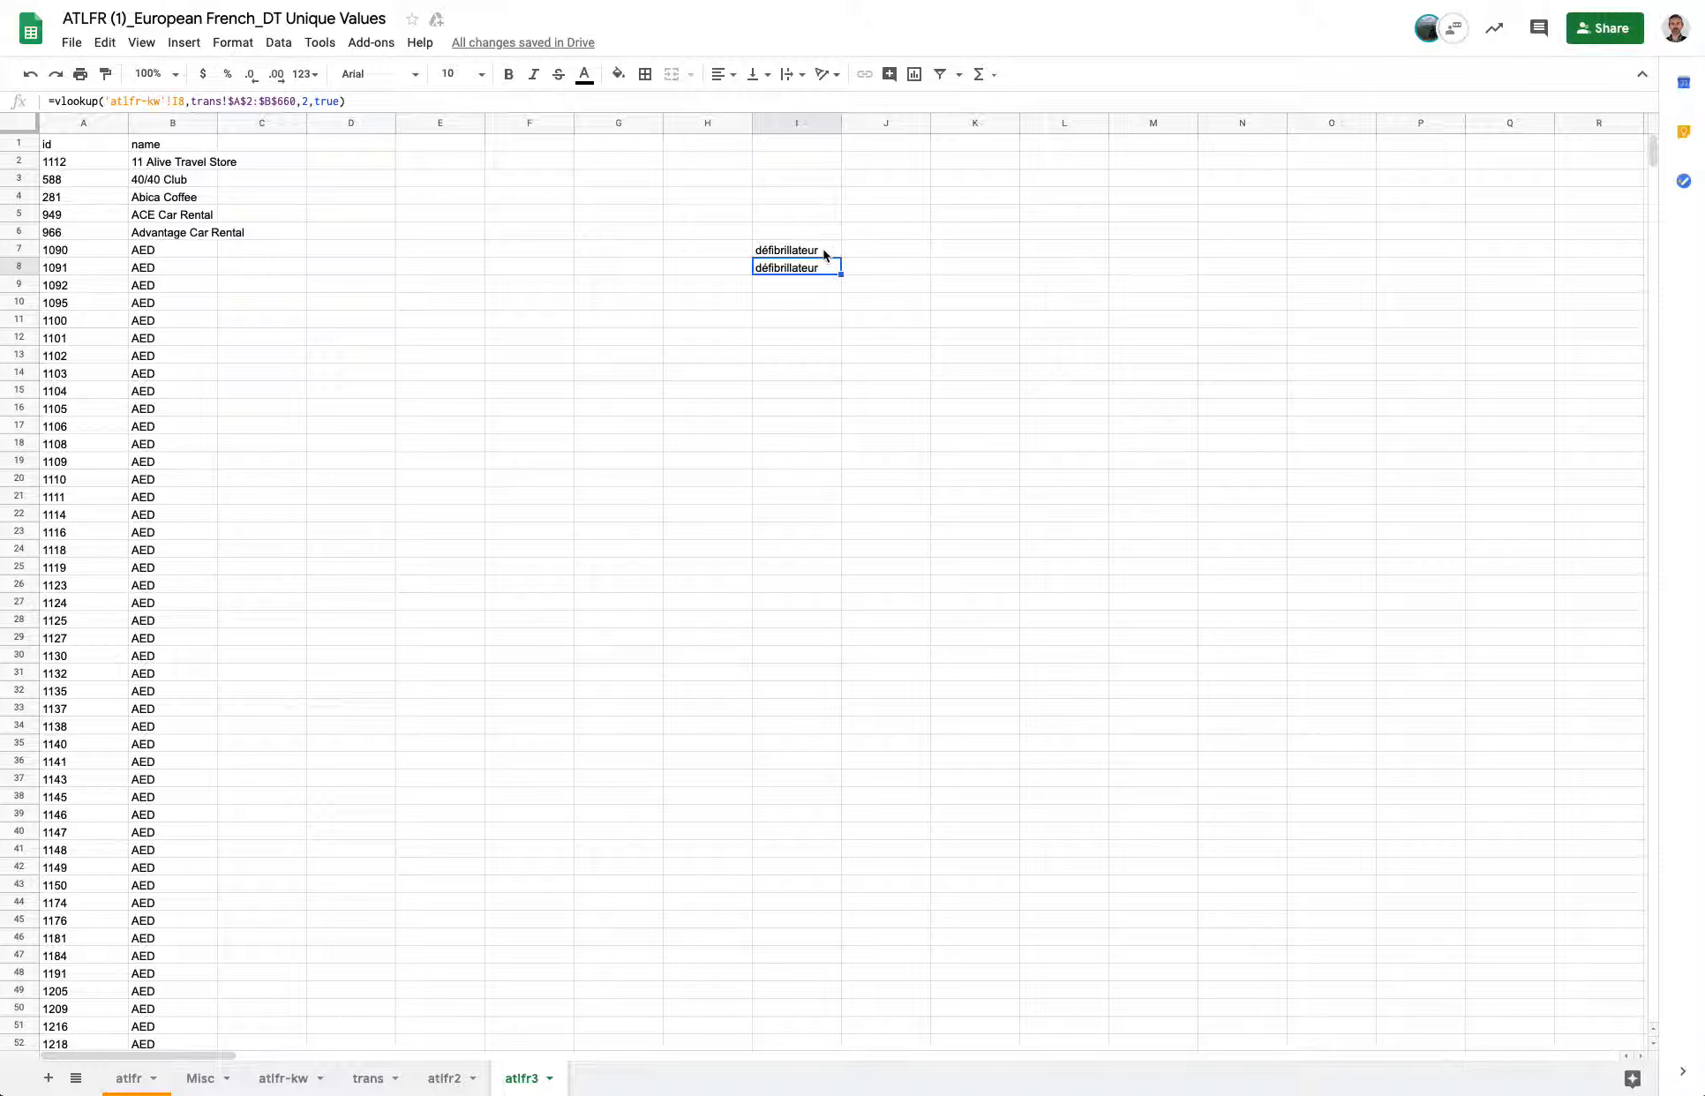
{"action": "left_click", "coordinate": [824, 254]}
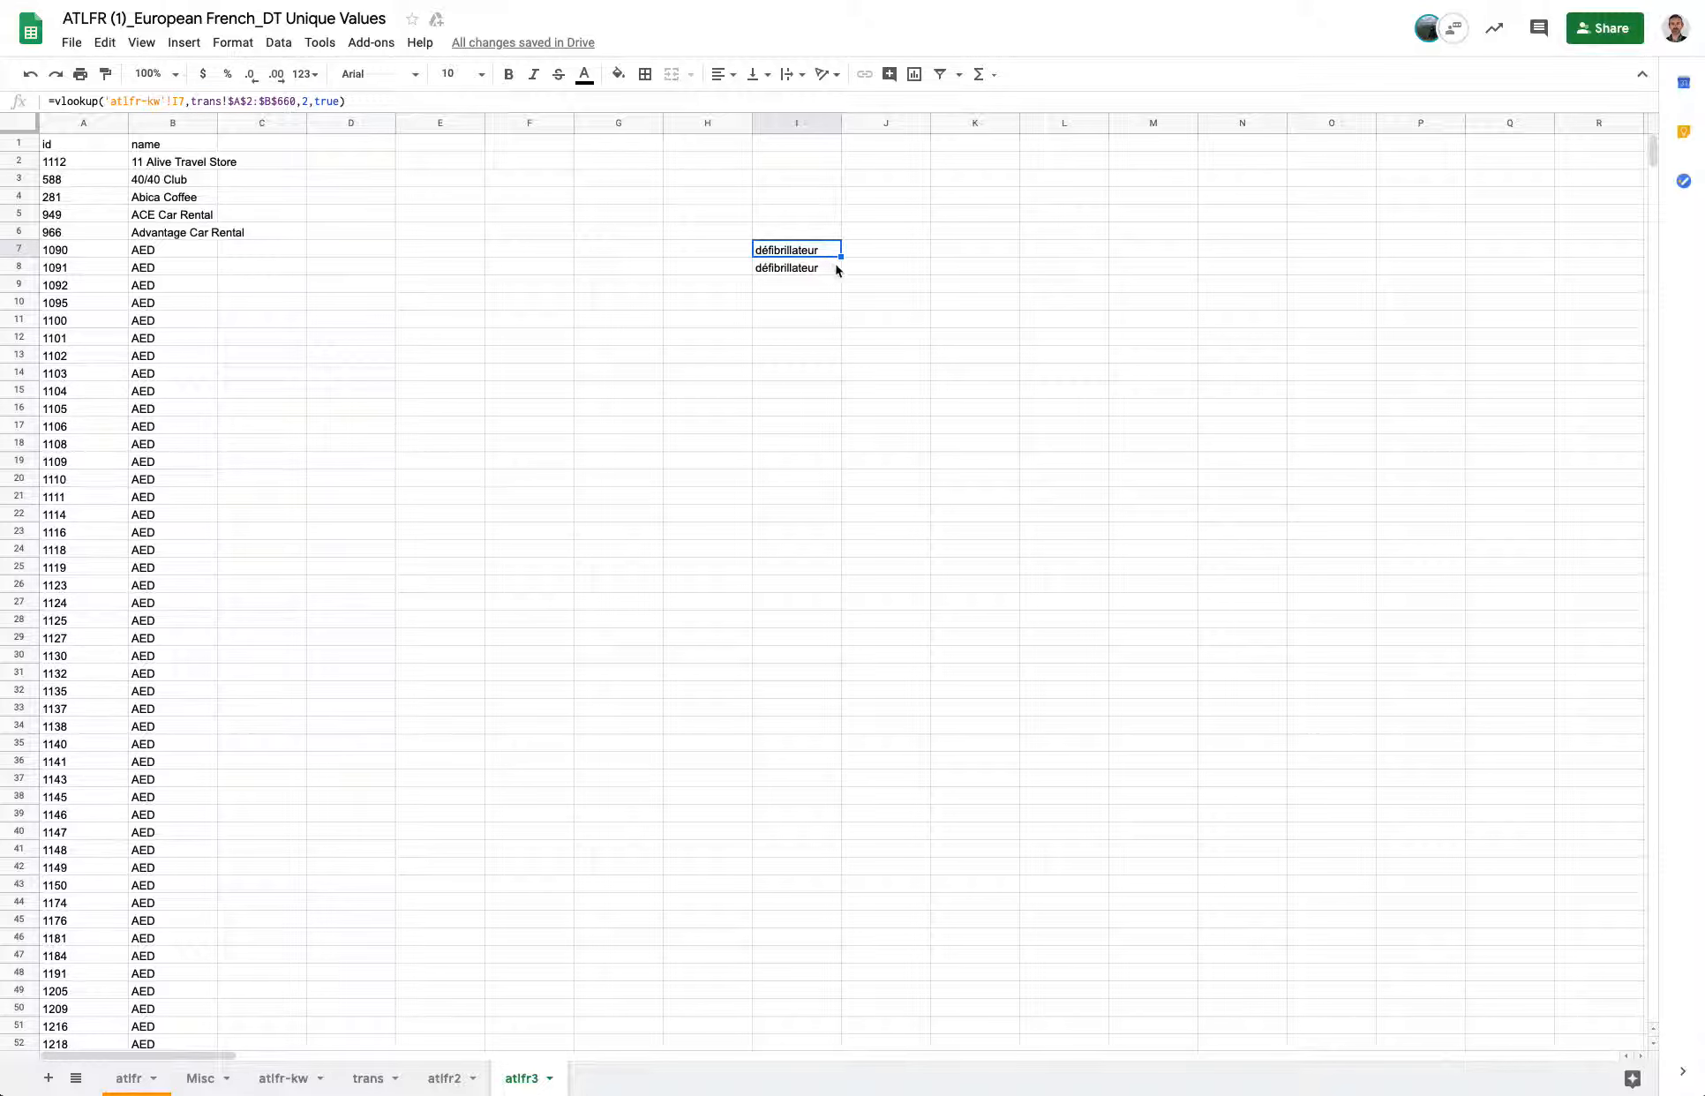
{"action": "left_click", "coordinate": [827, 268]}
Fill the VLOOKUP formula down column I to row 103.
{"action": "left_click_drag", "start_coordinate": [839, 275], "coordinate": [845, 923]}
{"action": "scroll", "coordinate": [845, 923], "scroll_direction": "down", "scroll_amount": 6}
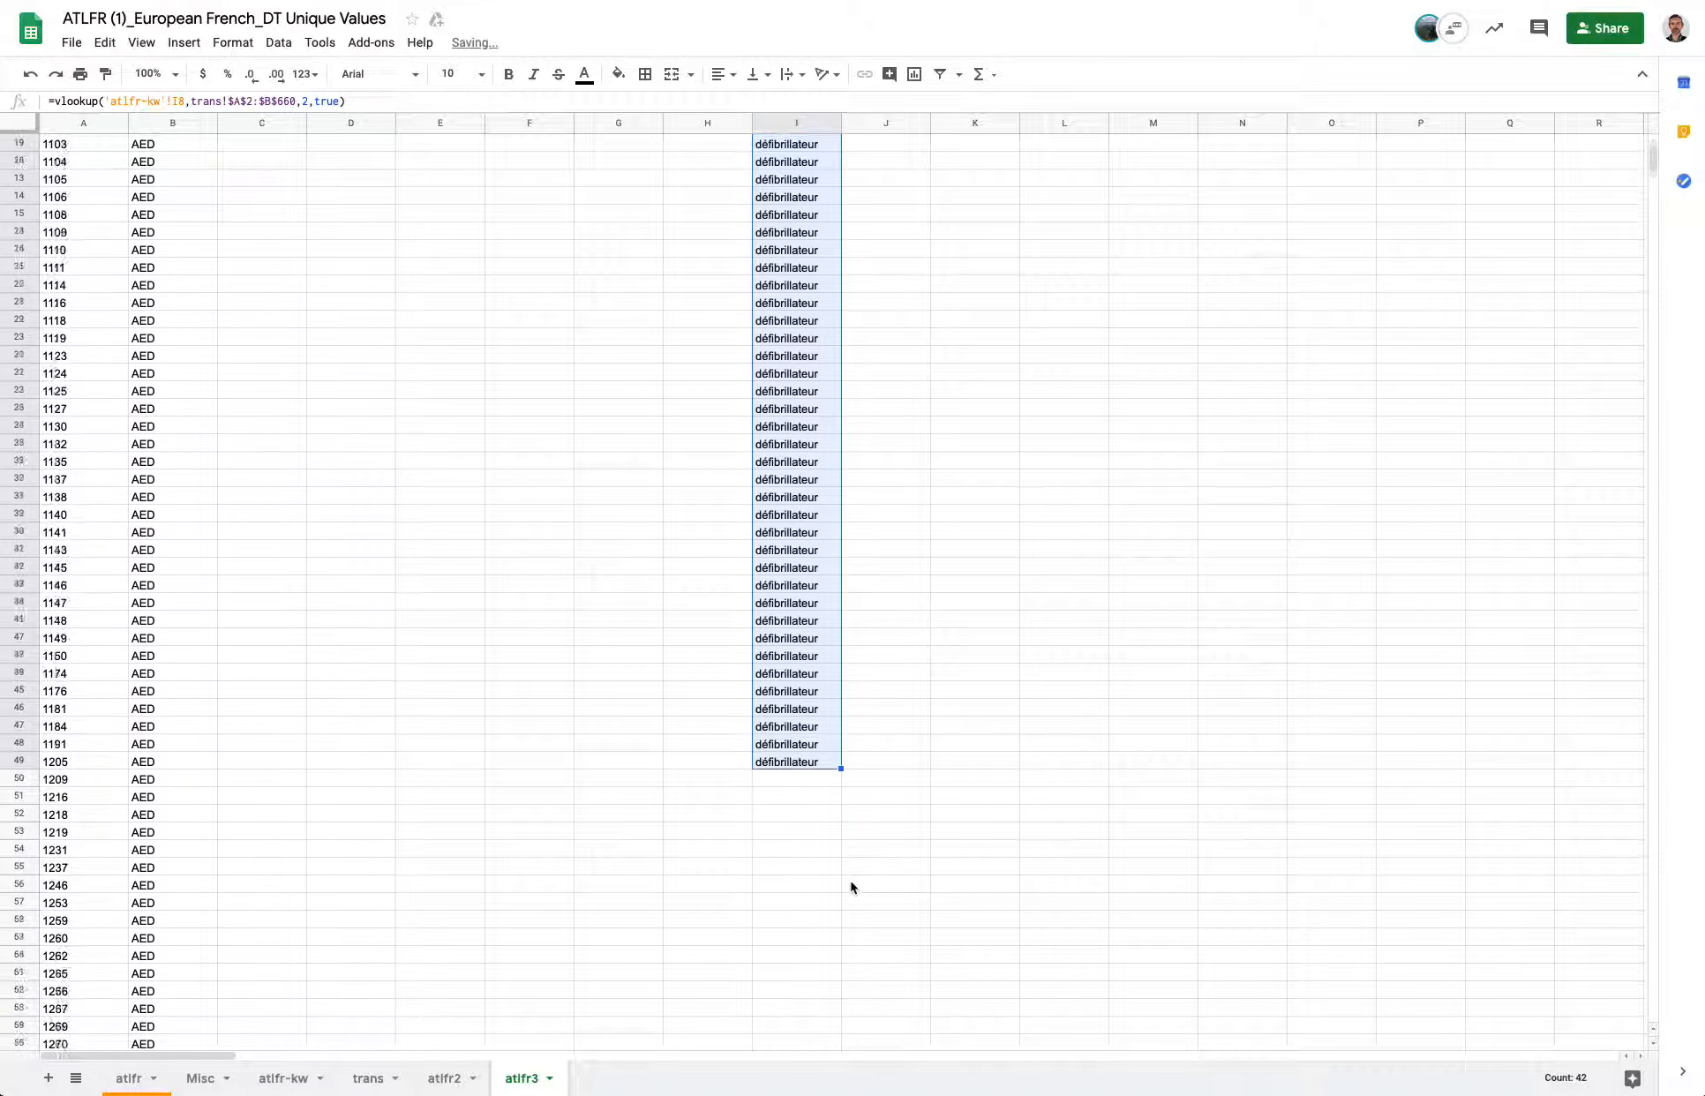
{"action": "left_click_drag", "start_coordinate": [841, 556], "coordinate": [837, 982]}
{"action": "scroll", "coordinate": [838, 982], "scroll_direction": "down", "scroll_amount": 10}
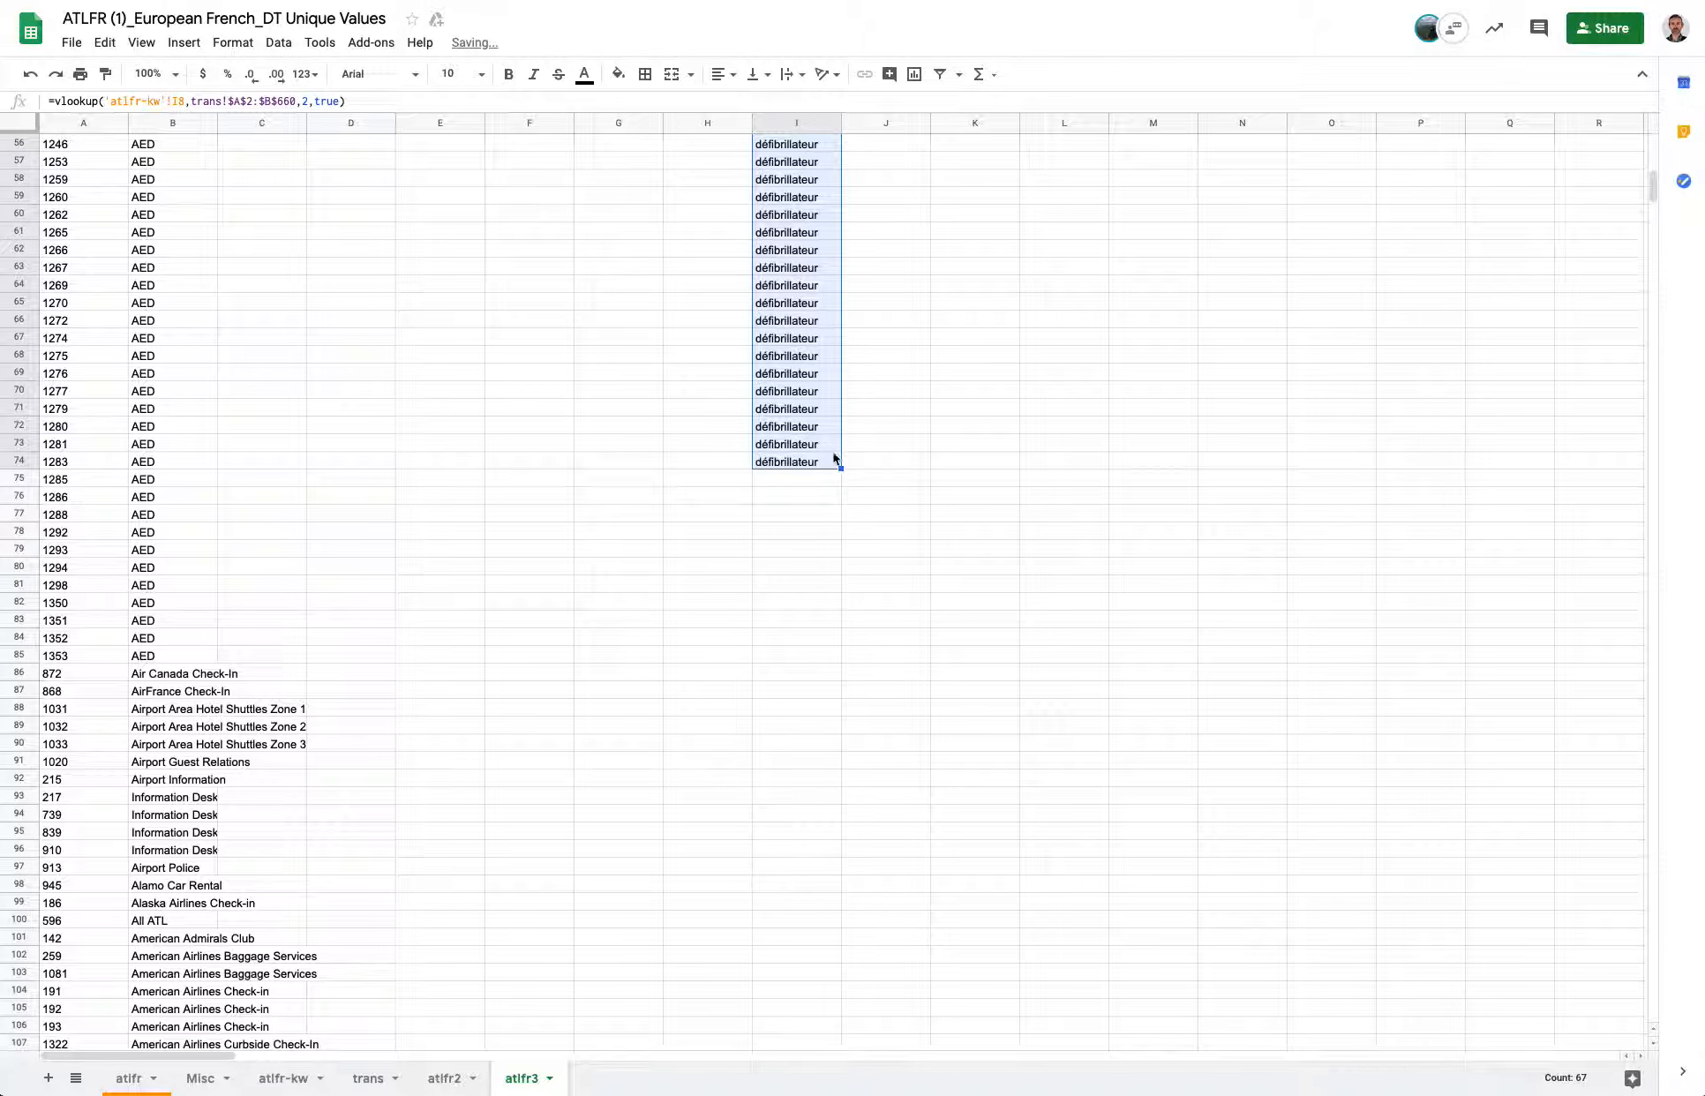
{"action": "left_click_drag", "start_coordinate": [841, 468], "coordinate": [830, 940]}
{"action": "left_click", "coordinate": [833, 678]}
{"action": "scroll", "coordinate": [802, 704], "scroll_direction": "down", "scroll_amount": 2}
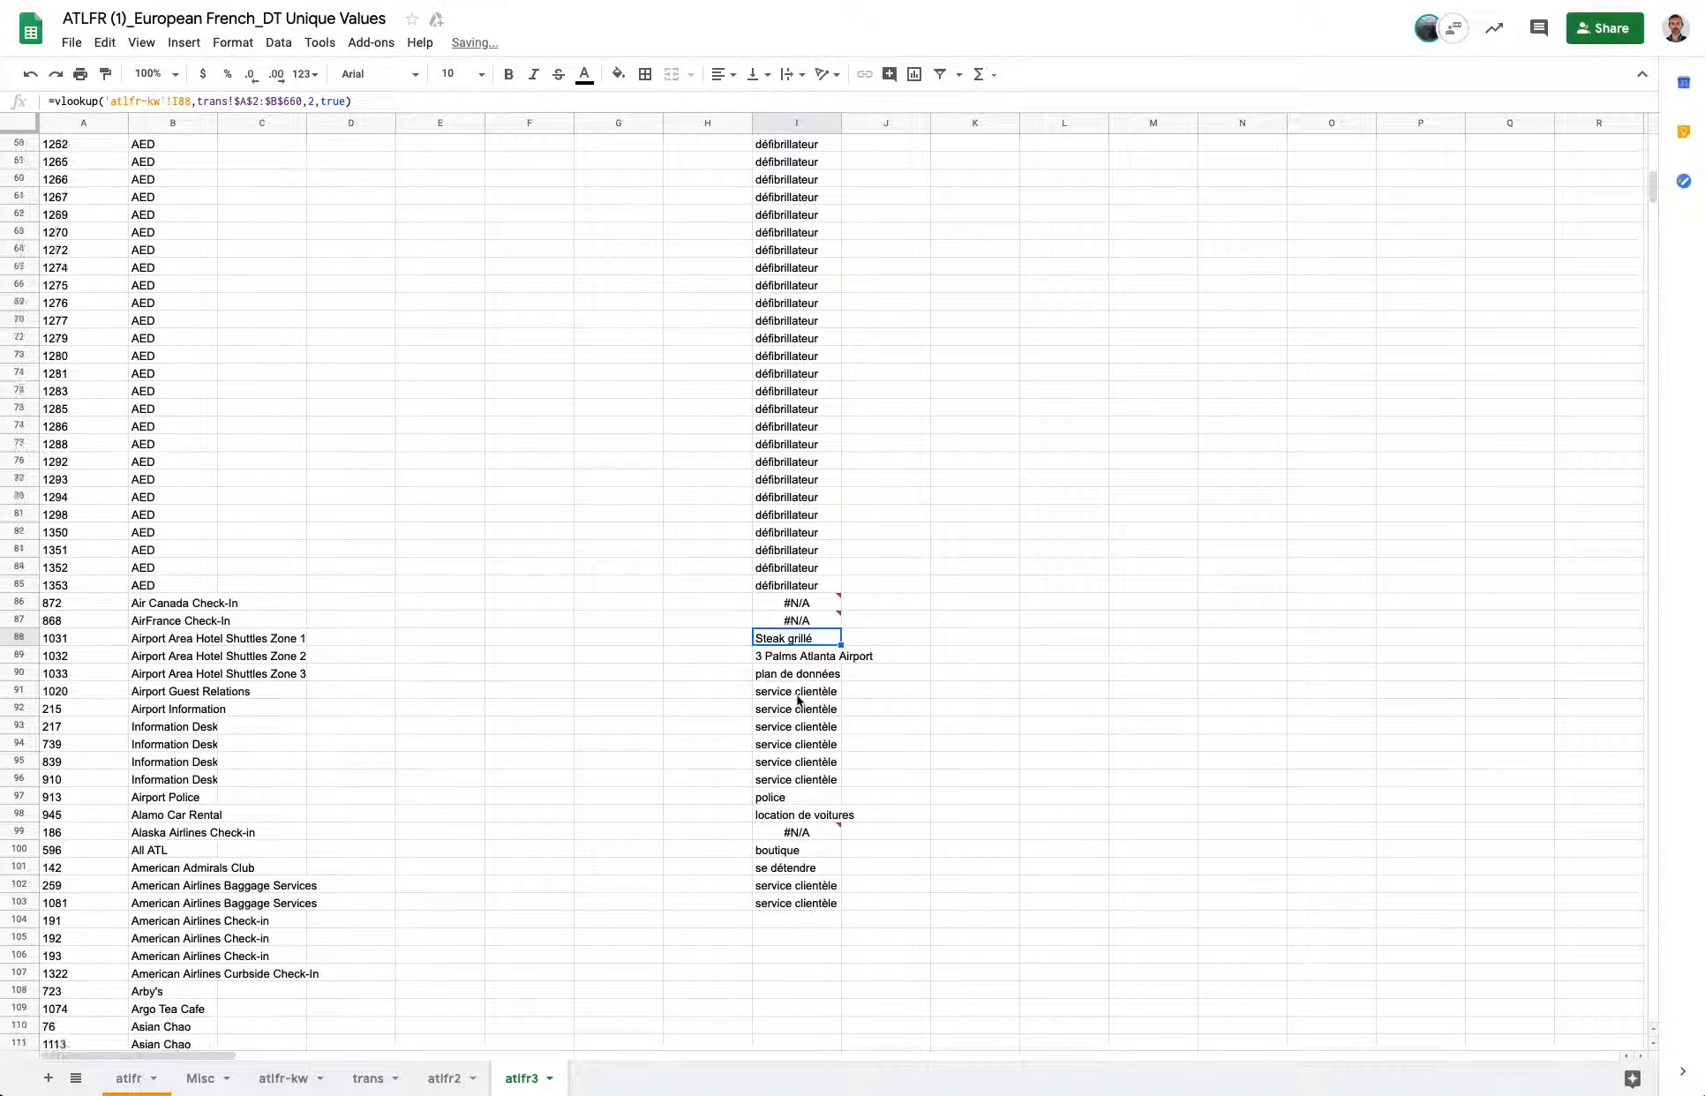
Try replacing I90's formula with a plain reference to 'atlfr-kw'!I90, then undo that edit.
{"action": "mouse_move", "coordinate": [804, 623]}
{"action": "left_mouse_down"}
{"action": "mouse_move", "coordinate": [780, 734]}
{"action": "mouse_move", "coordinate": [788, 624]}
{"action": "left_mouse_up"}
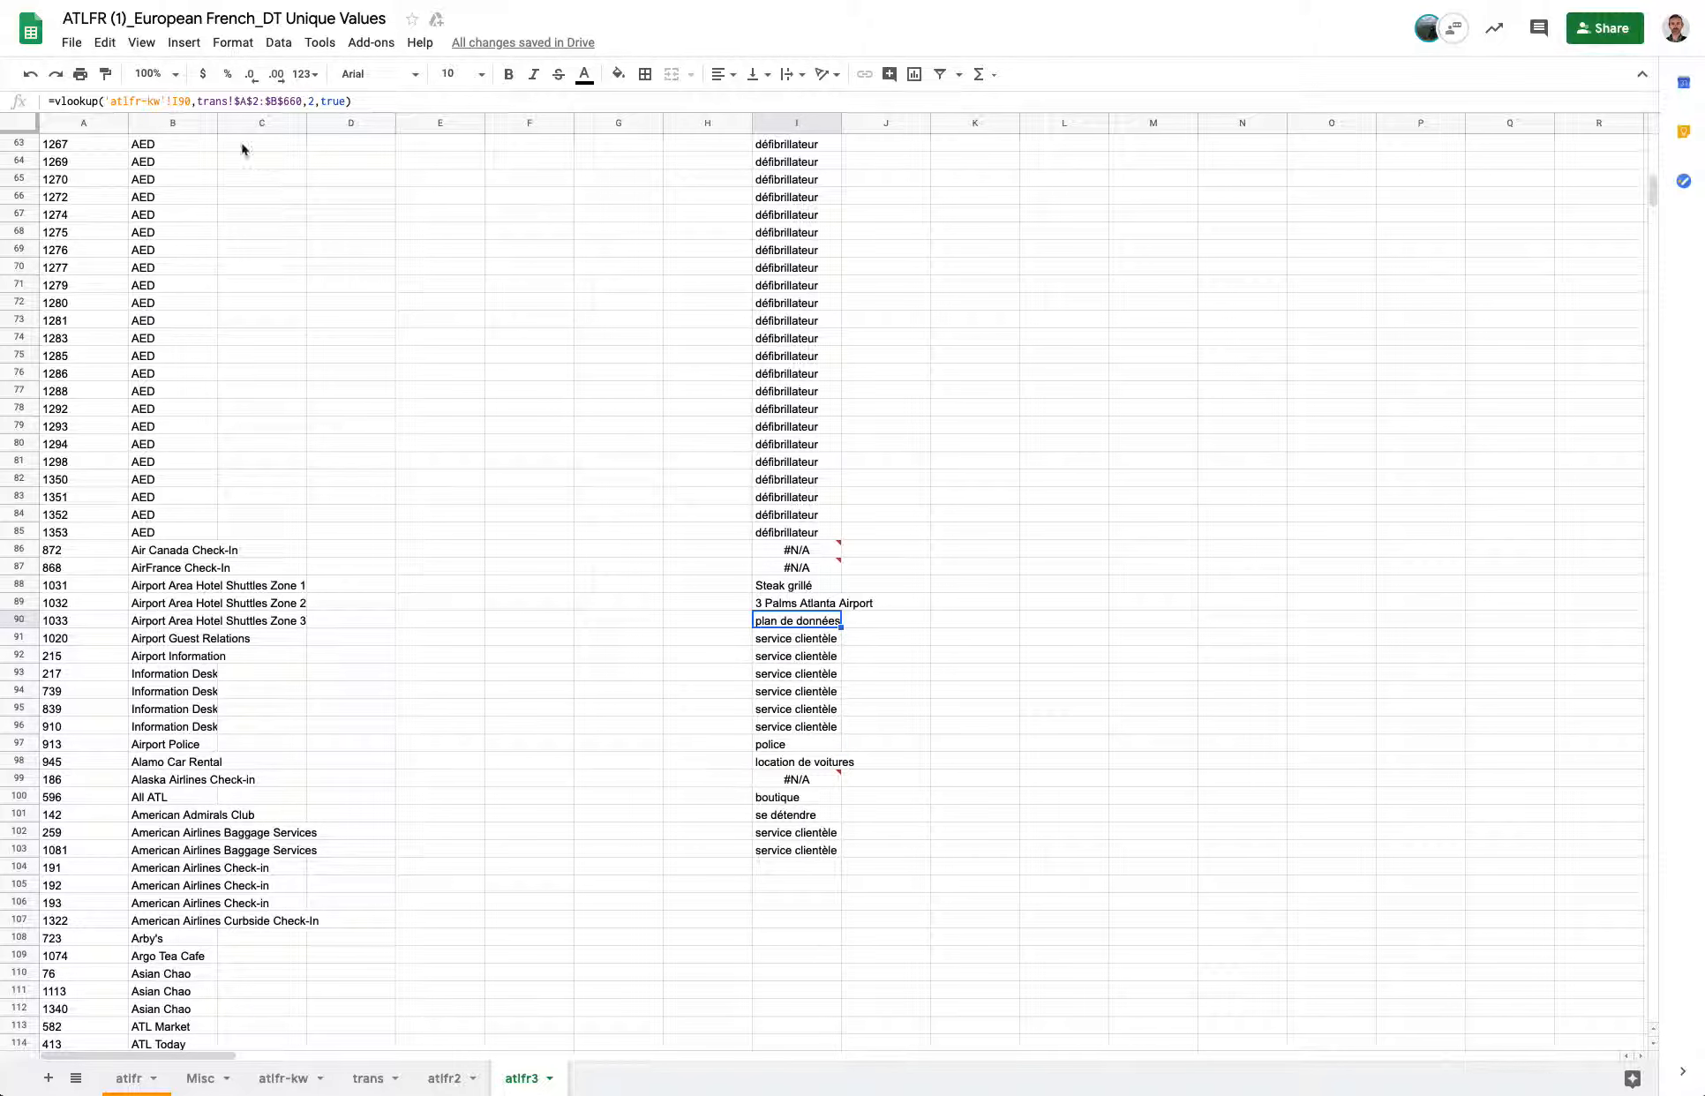
{"action": "left_click", "coordinate": [189, 99]}
{"action": "left_click_drag", "start_coordinate": [193, 100], "coordinate": [106, 101]}
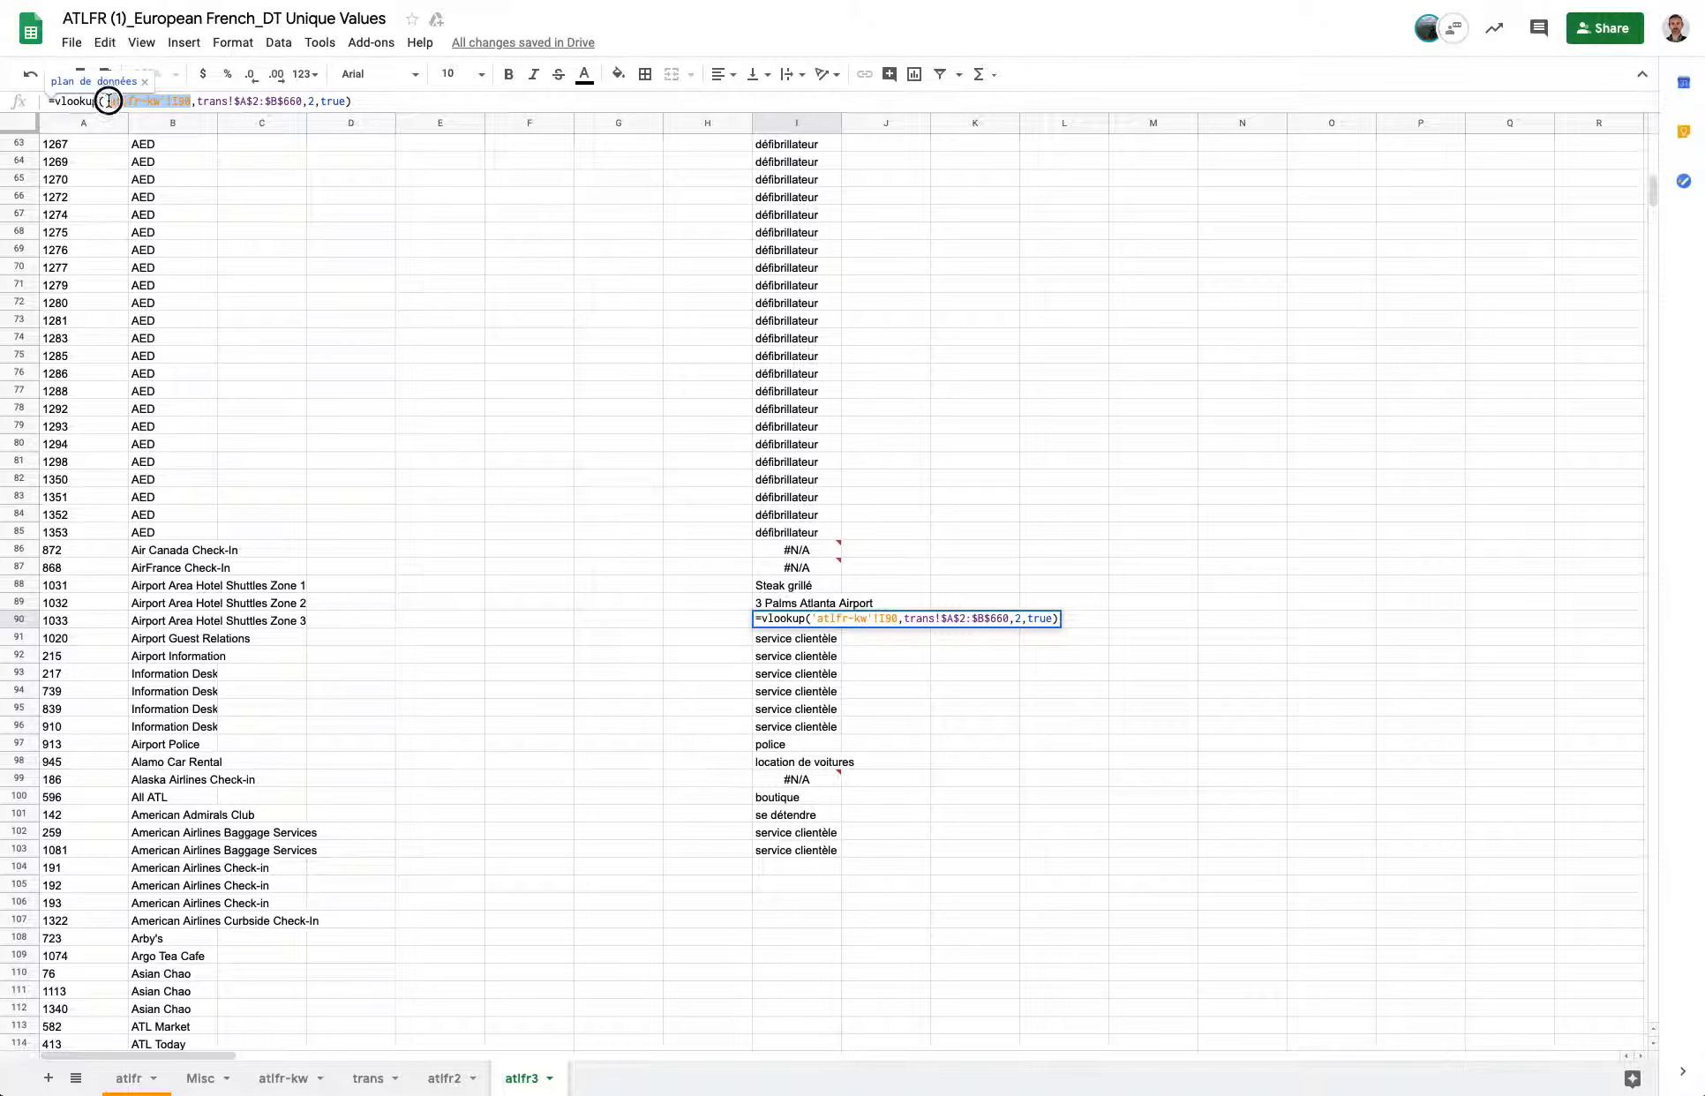
{"action": "key", "text": "BackSpace"}
{"action": "left_click_drag", "start_coordinate": [354, 98], "coordinate": [4, 102]}
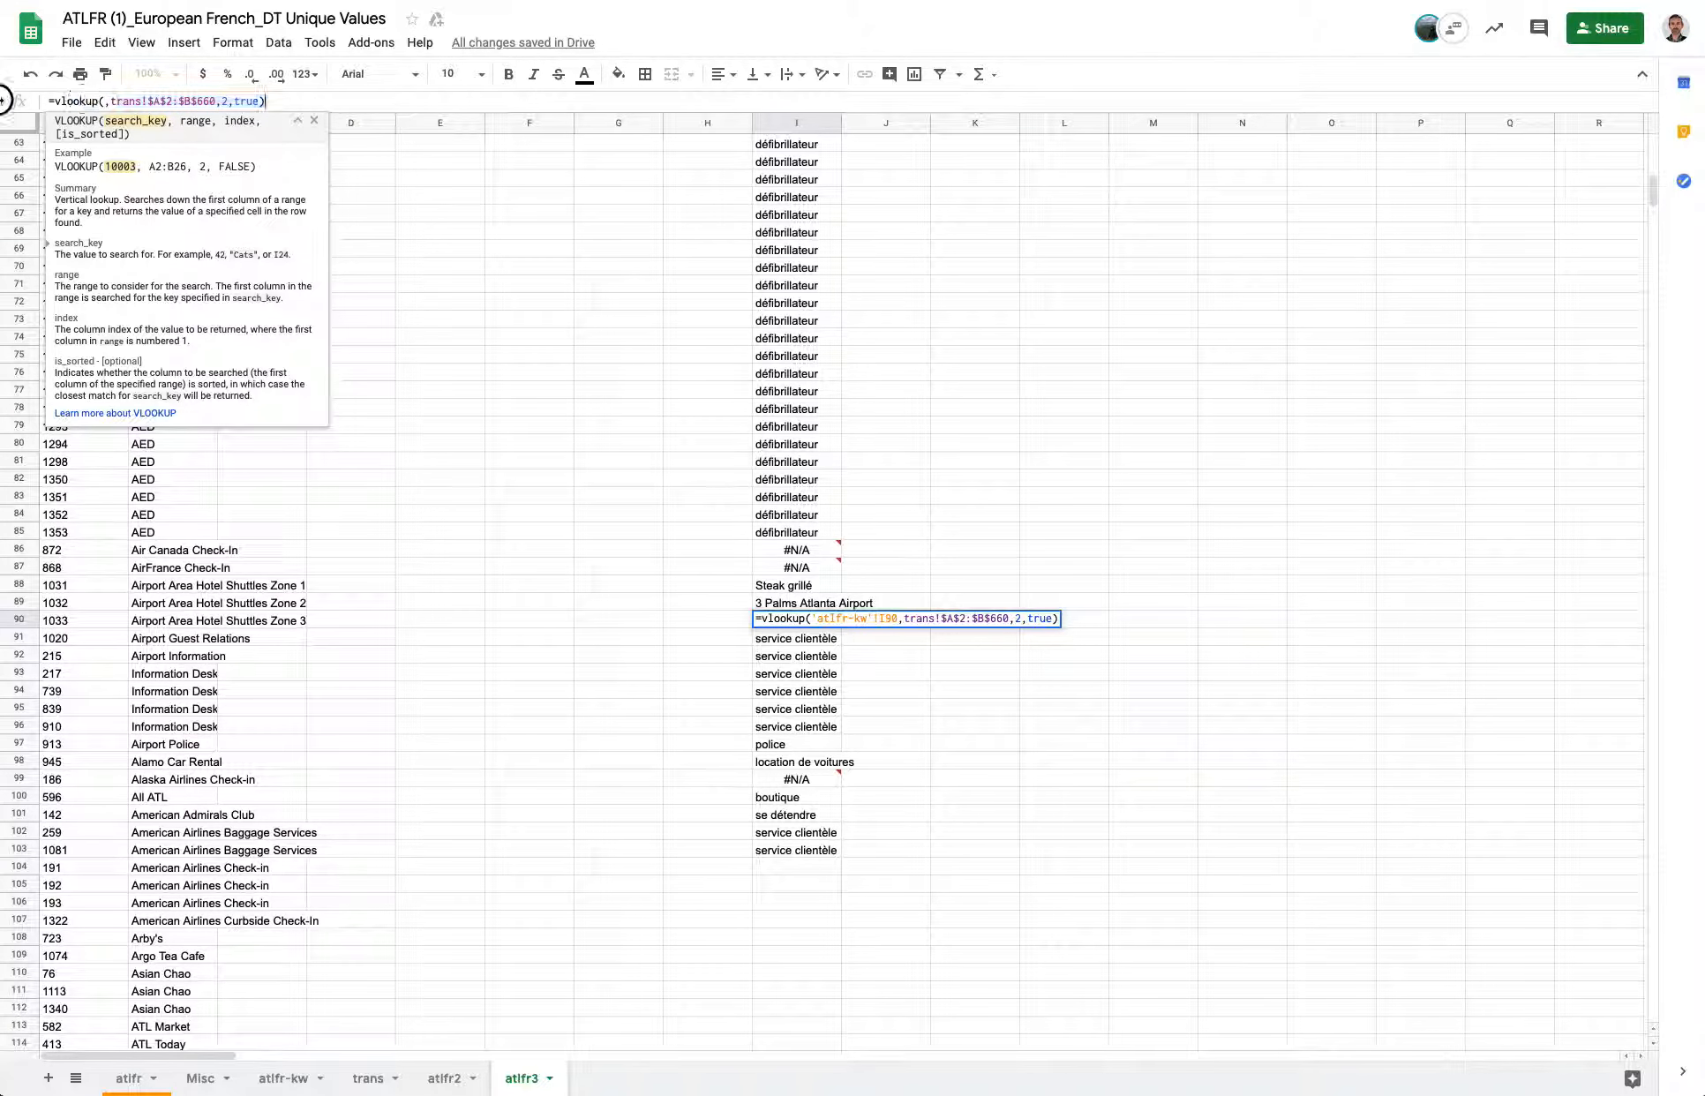
{"action": "type", "text": "-"}
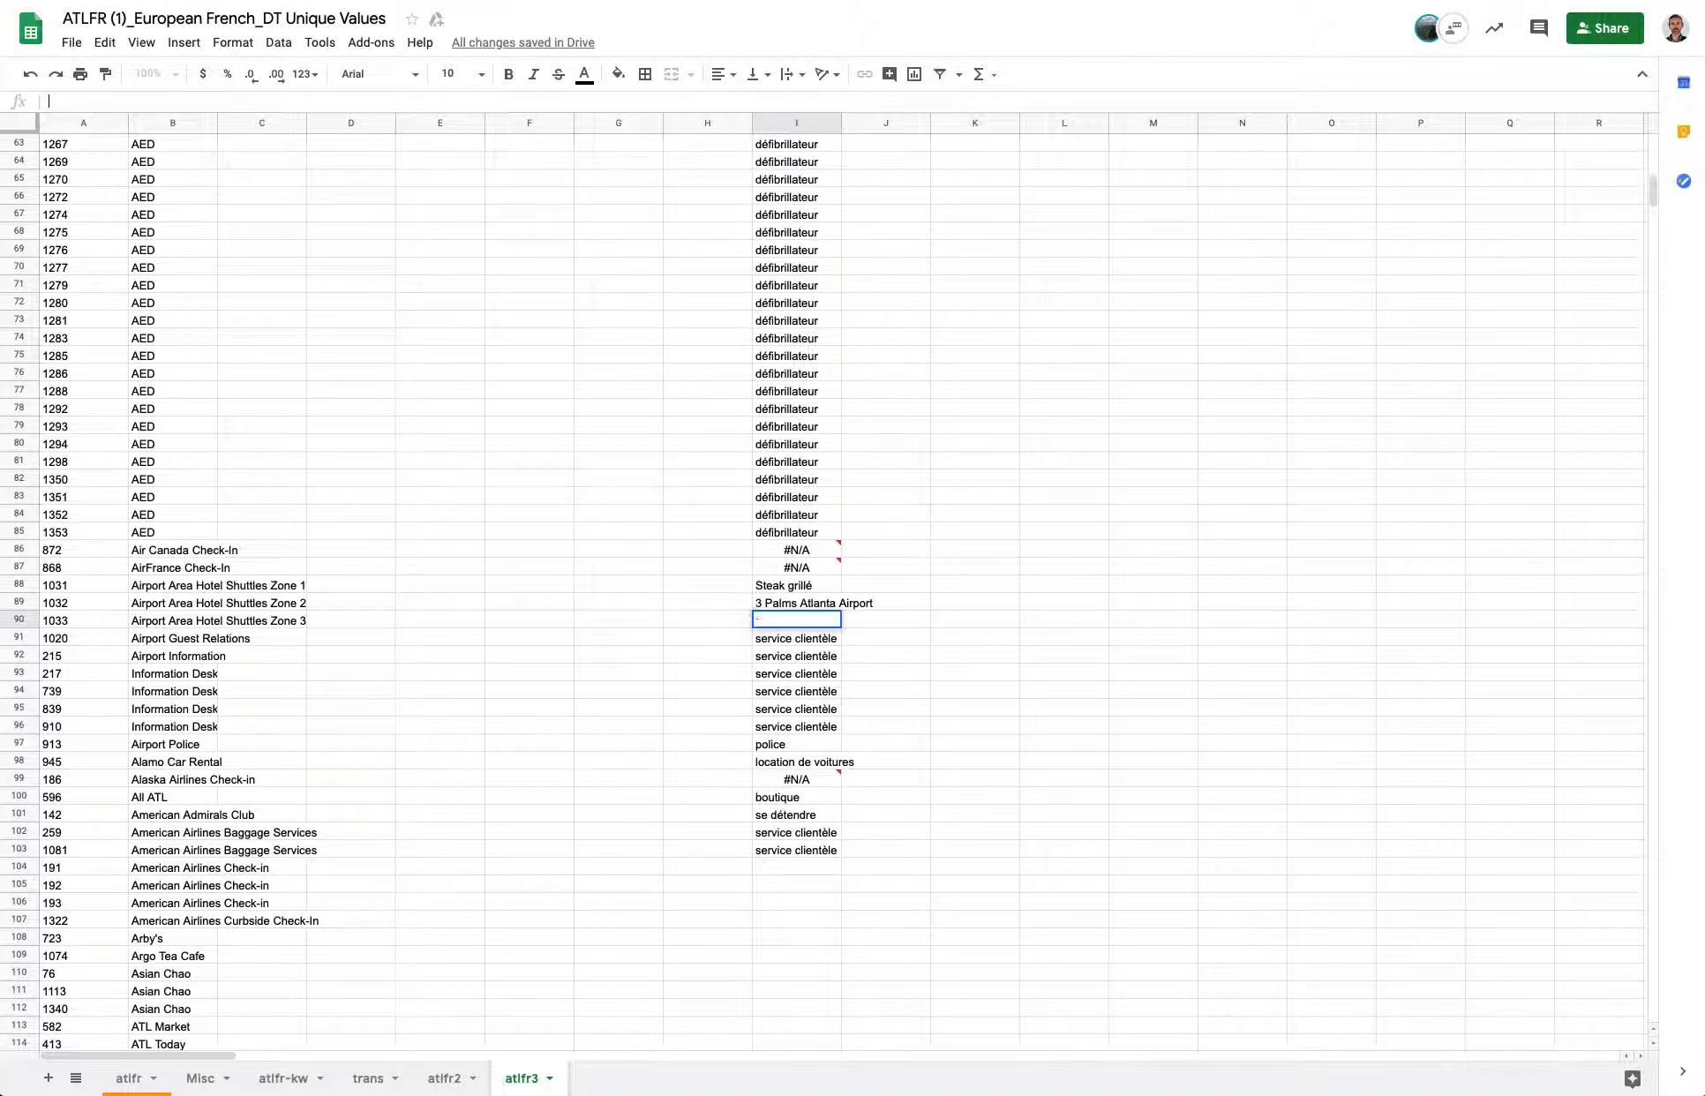
{"action": "key", "text": "Escape"}
{"action": "key", "text": "Down"}
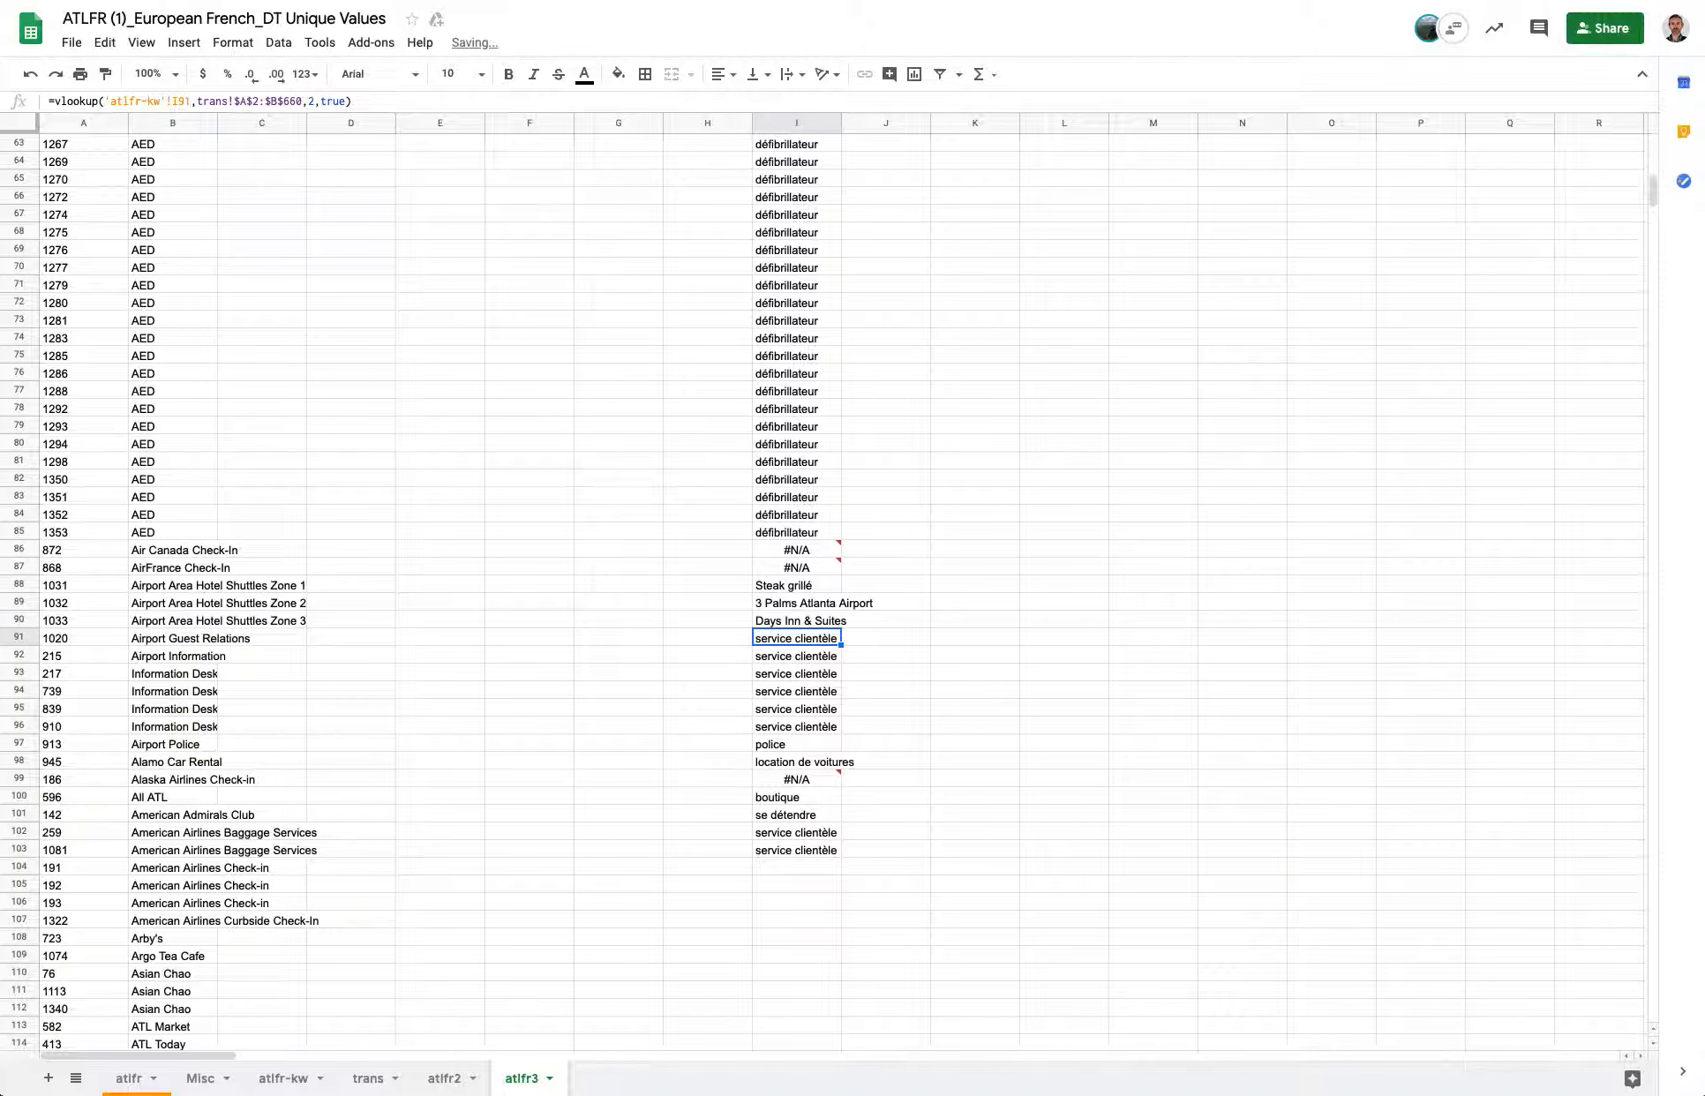
{"action": "key", "text": "Up"}
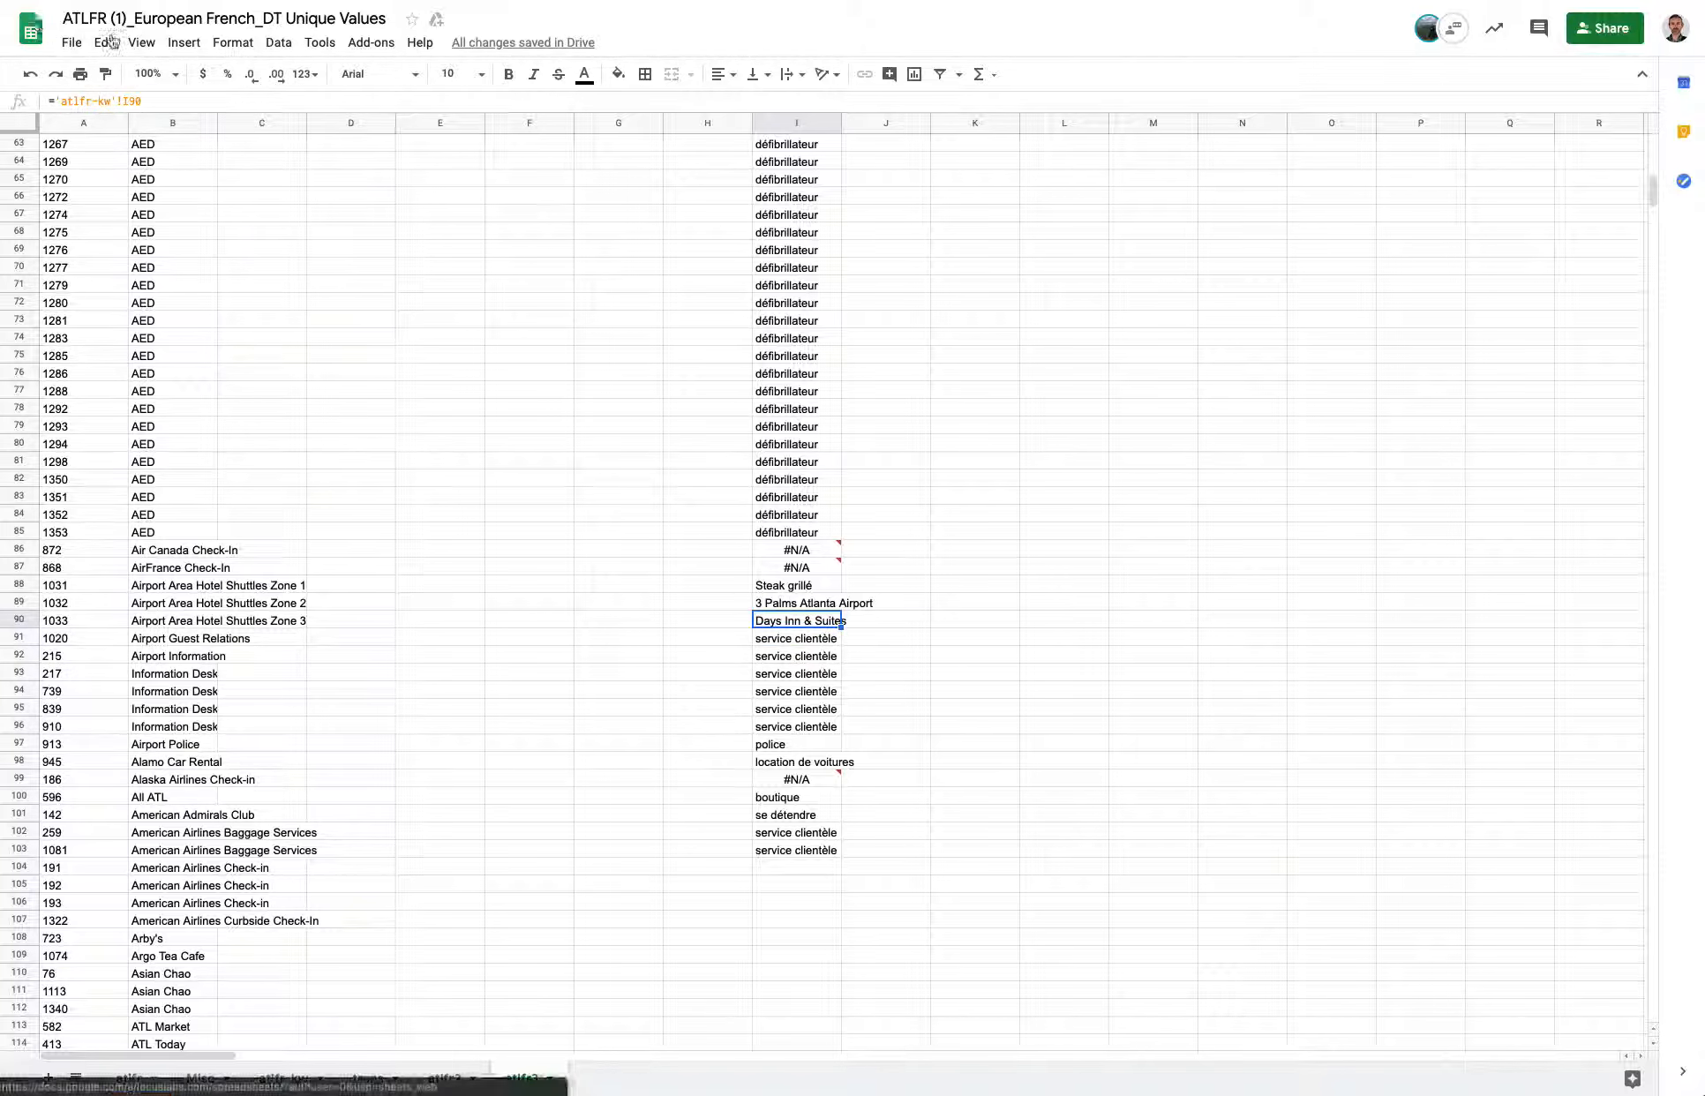
{"action": "left_click", "coordinate": [112, 48]}
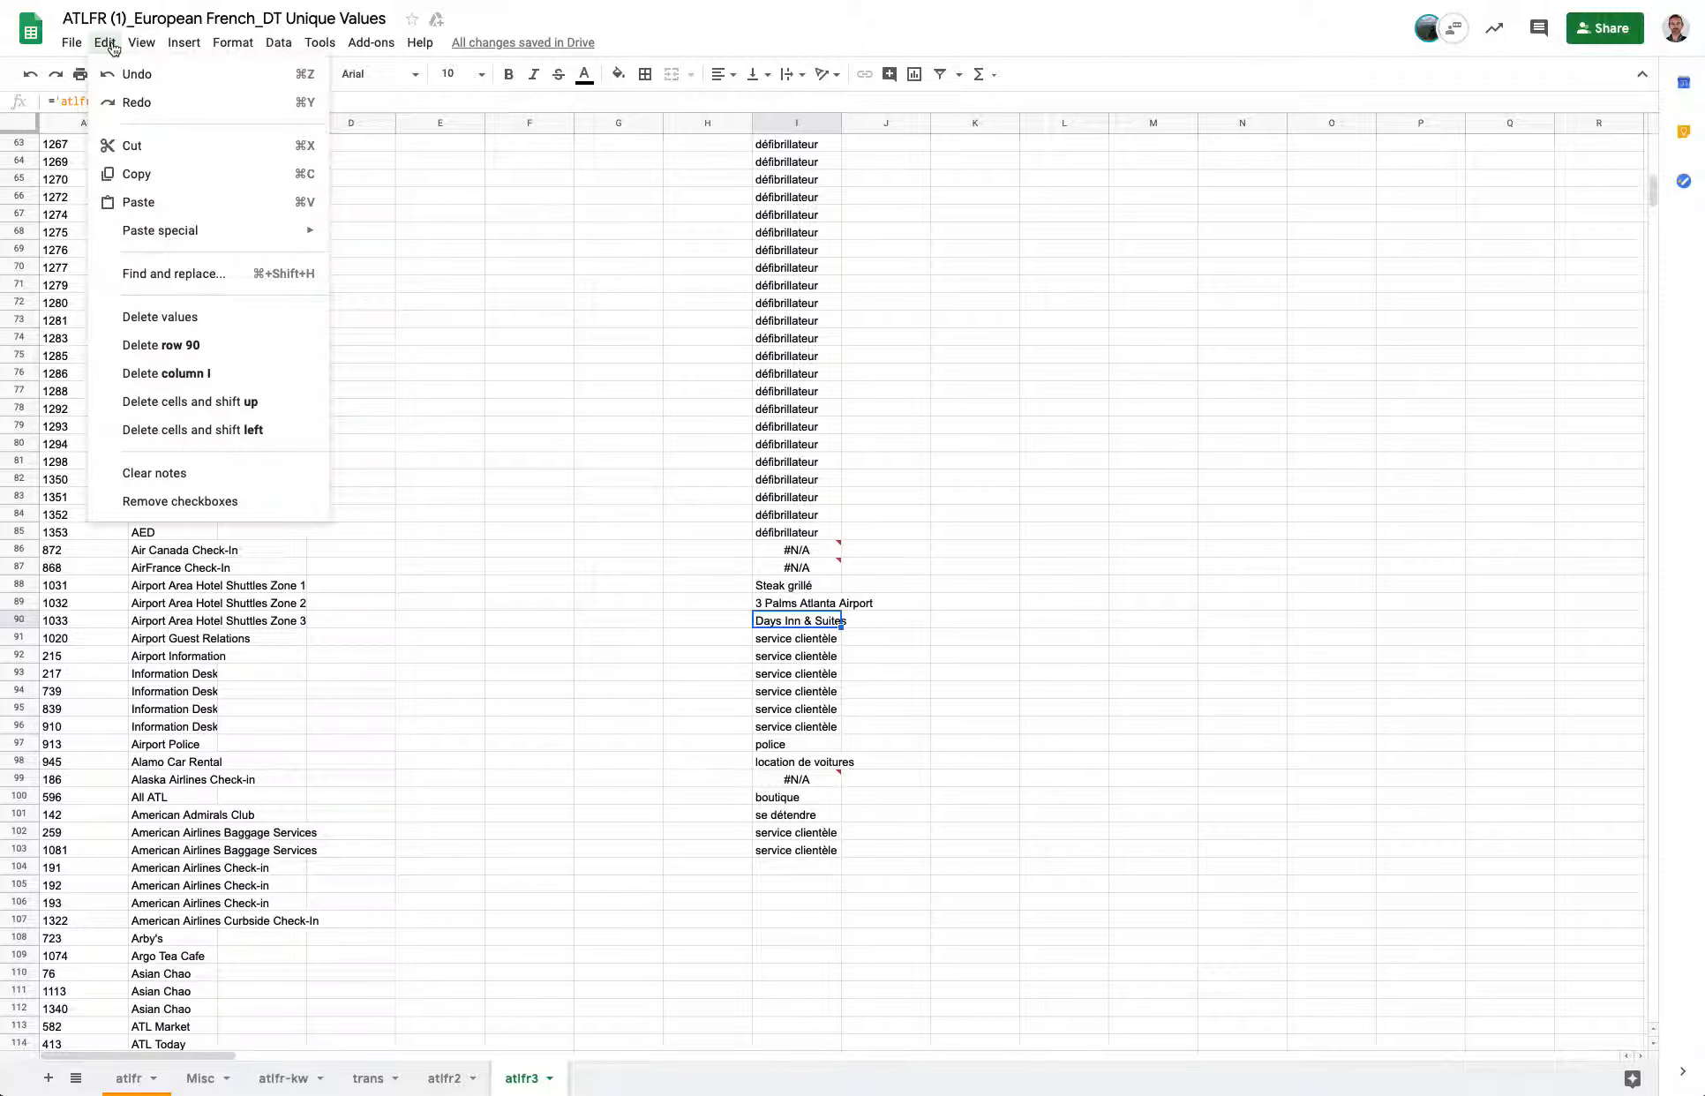
{"action": "left_click", "coordinate": [148, 74]}
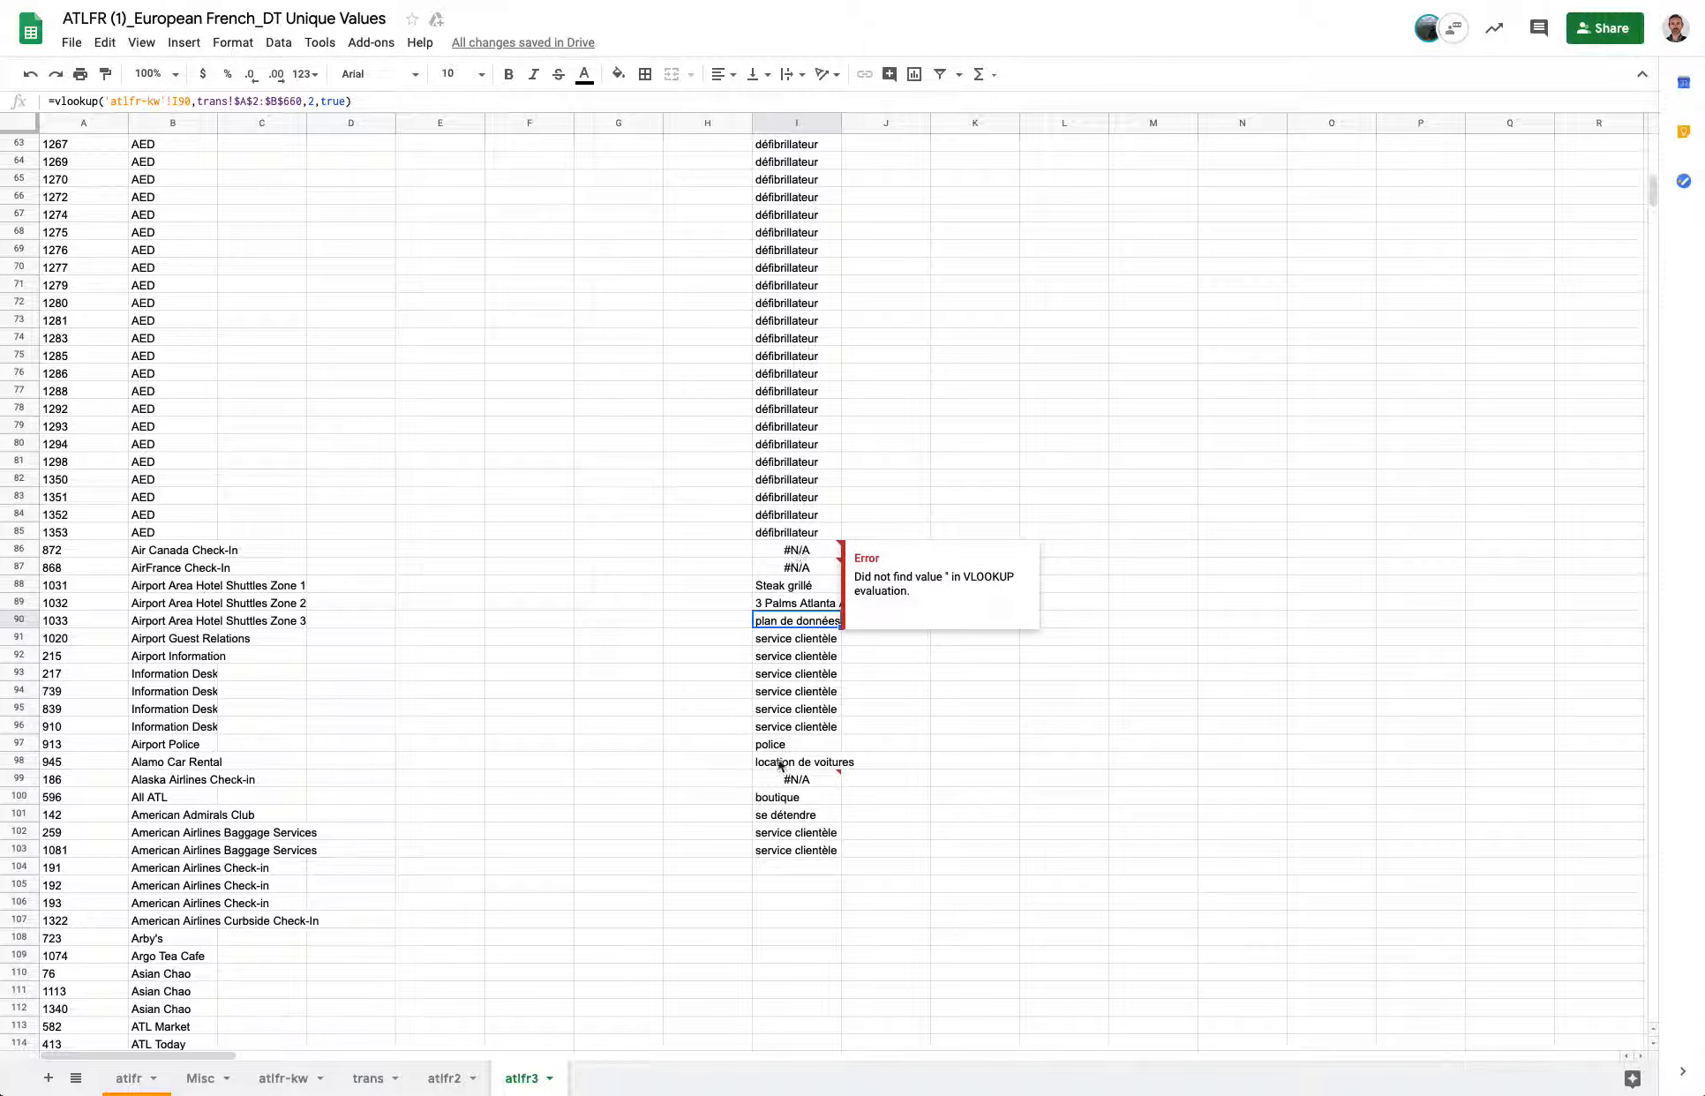
{"action": "mouse_move", "coordinate": [780, 776]}
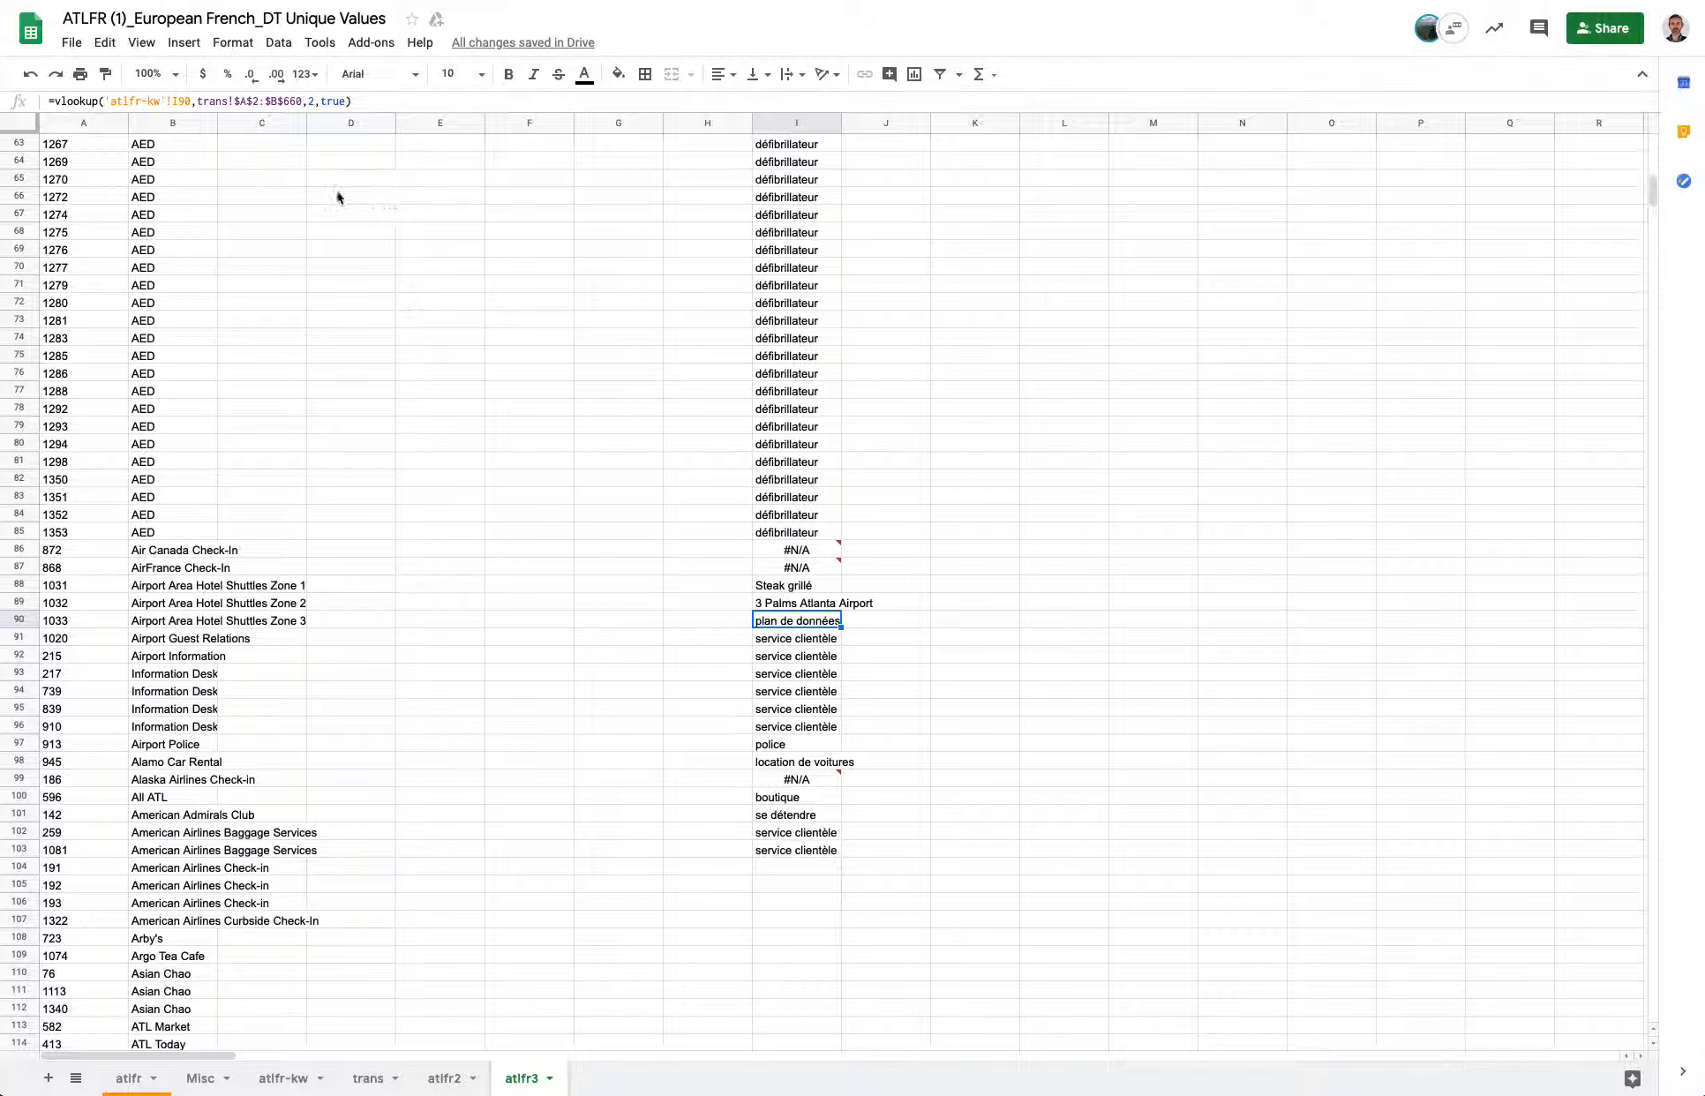
{"action": "left_click", "coordinate": [805, 551]}
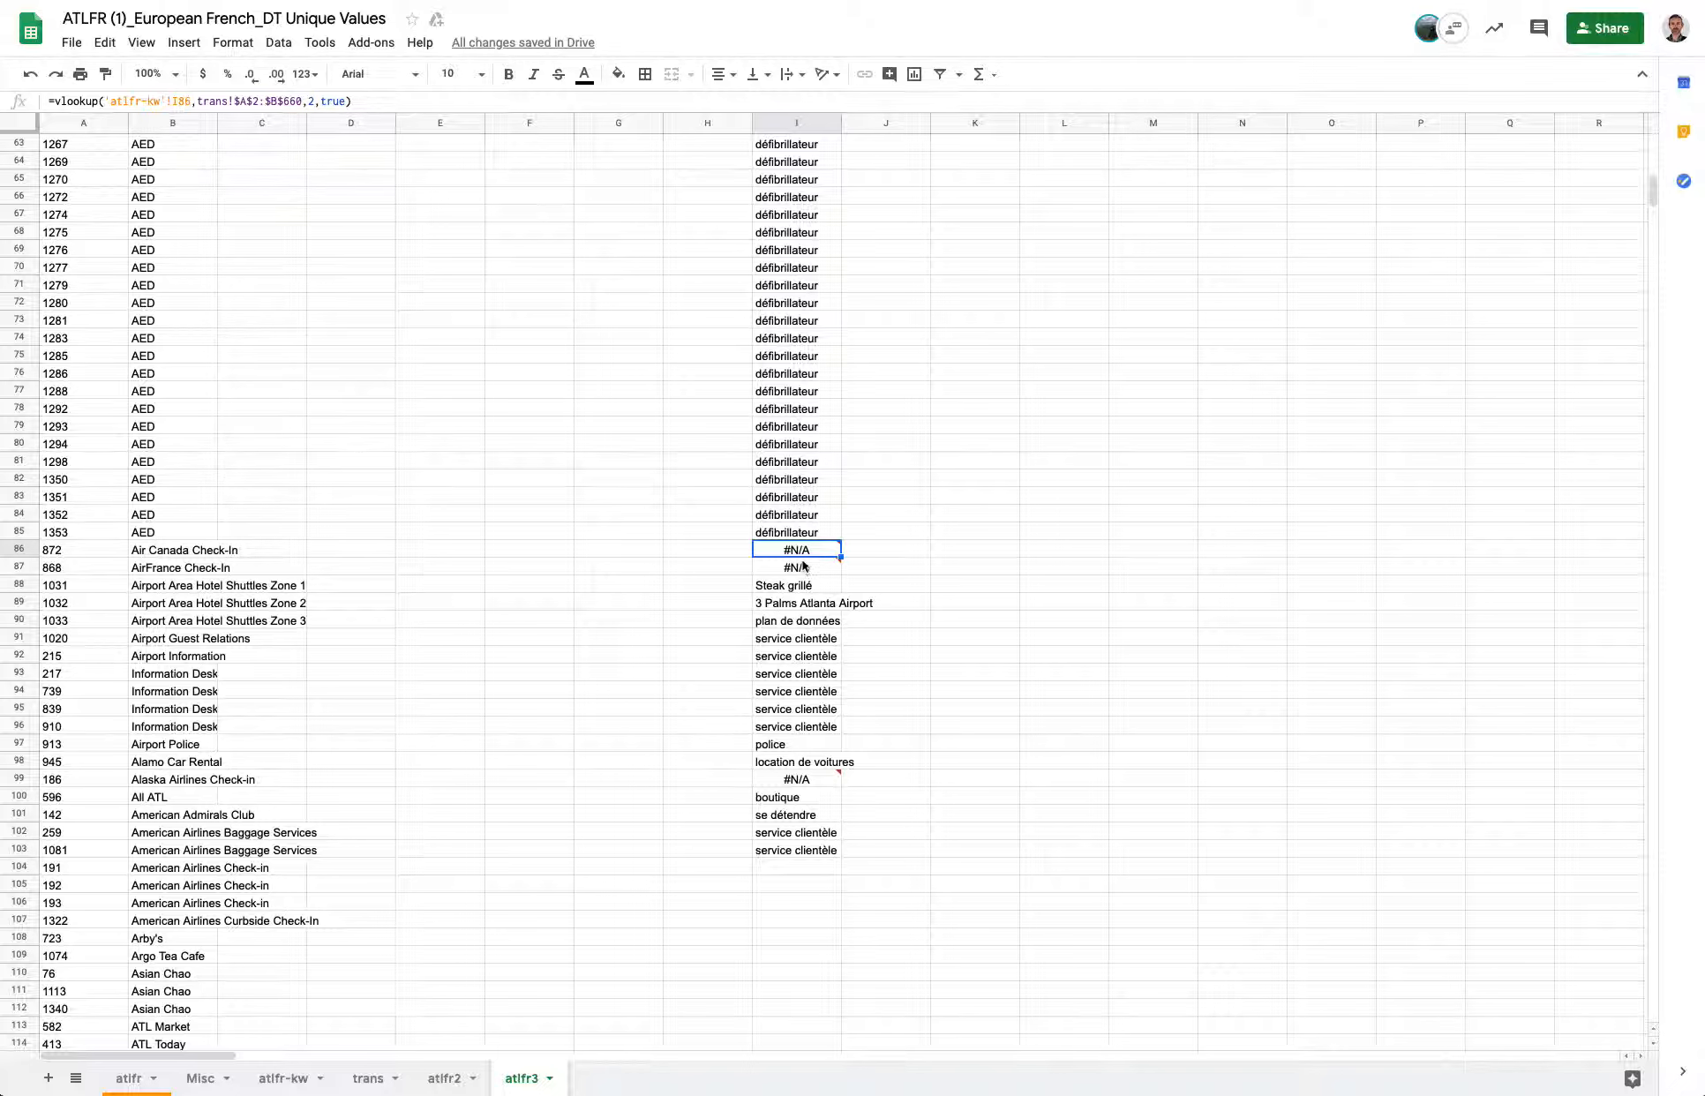
Inspect the atlfr-kw keyword cell for row 86 that I86's lookup points to, then return to atlfr3.
{"action": "mouse_move", "coordinate": [803, 565]}
{"action": "left_click", "coordinate": [285, 1078]}
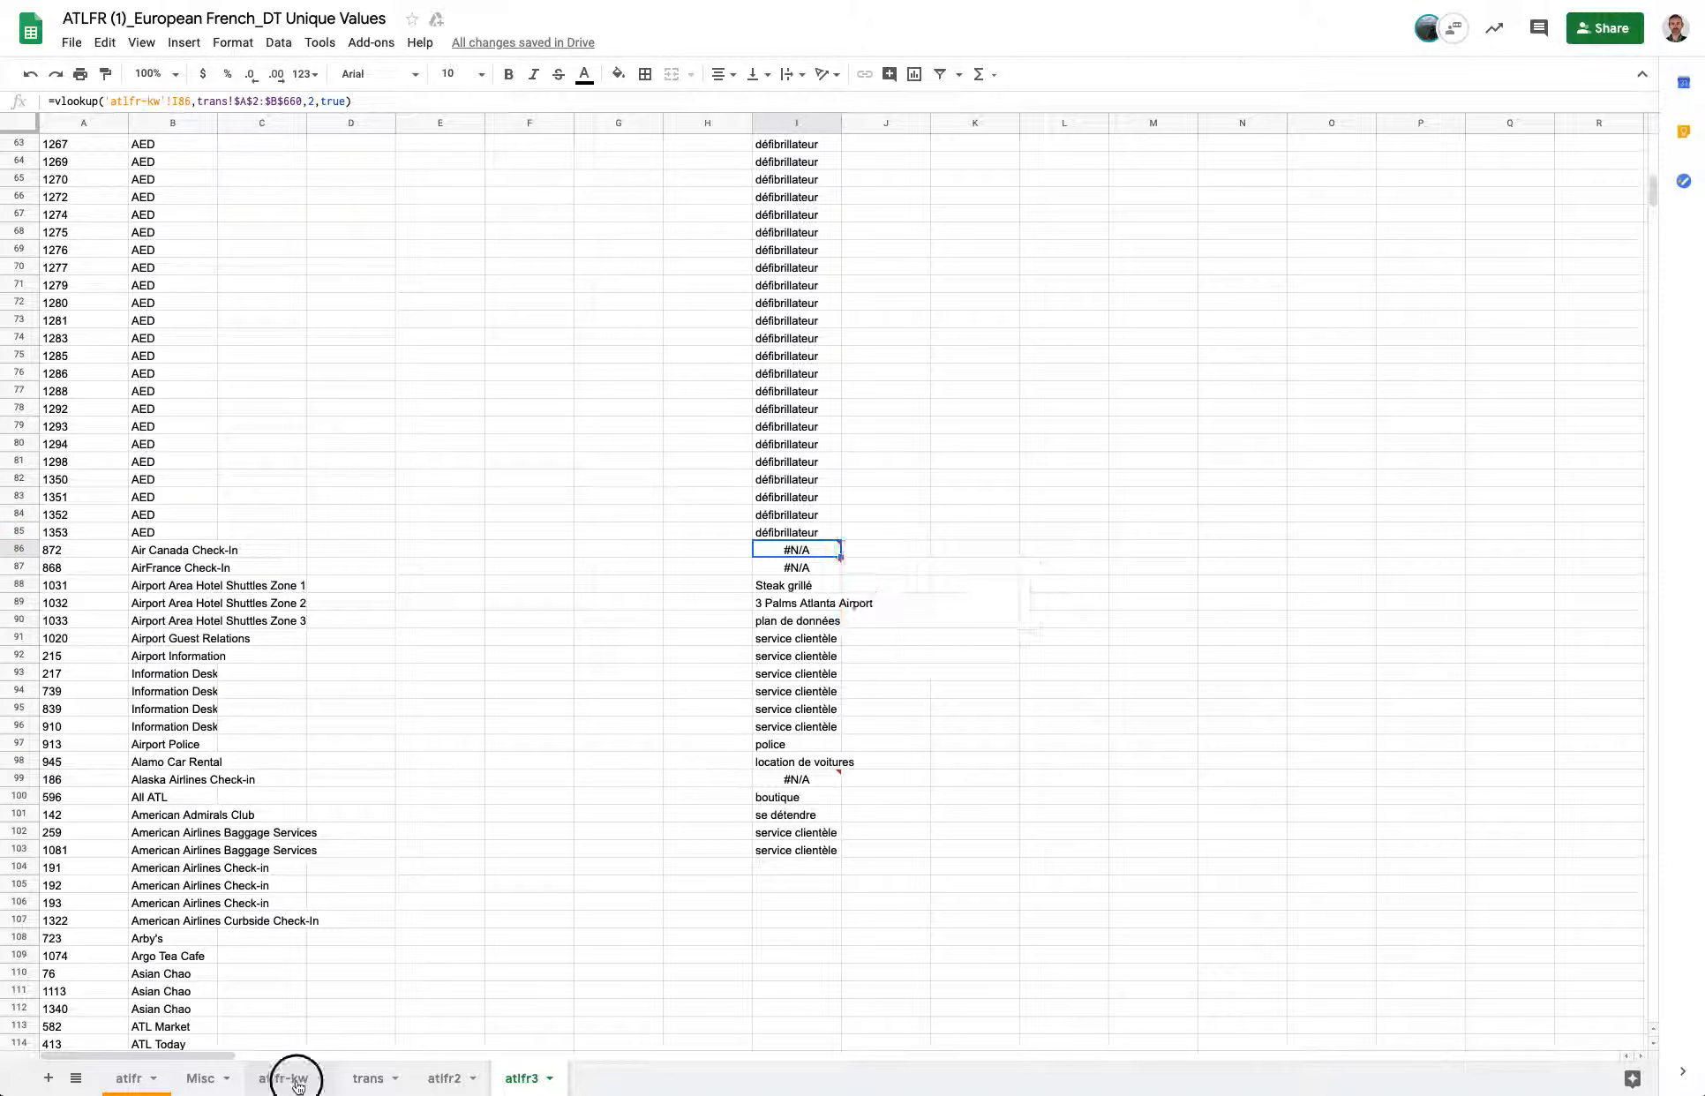
{"action": "scroll", "coordinate": [793, 569], "scroll_direction": "down", "scroll_amount": 6}
{"action": "scroll", "coordinate": [793, 569], "scroll_direction": "down", "scroll_amount": 12}
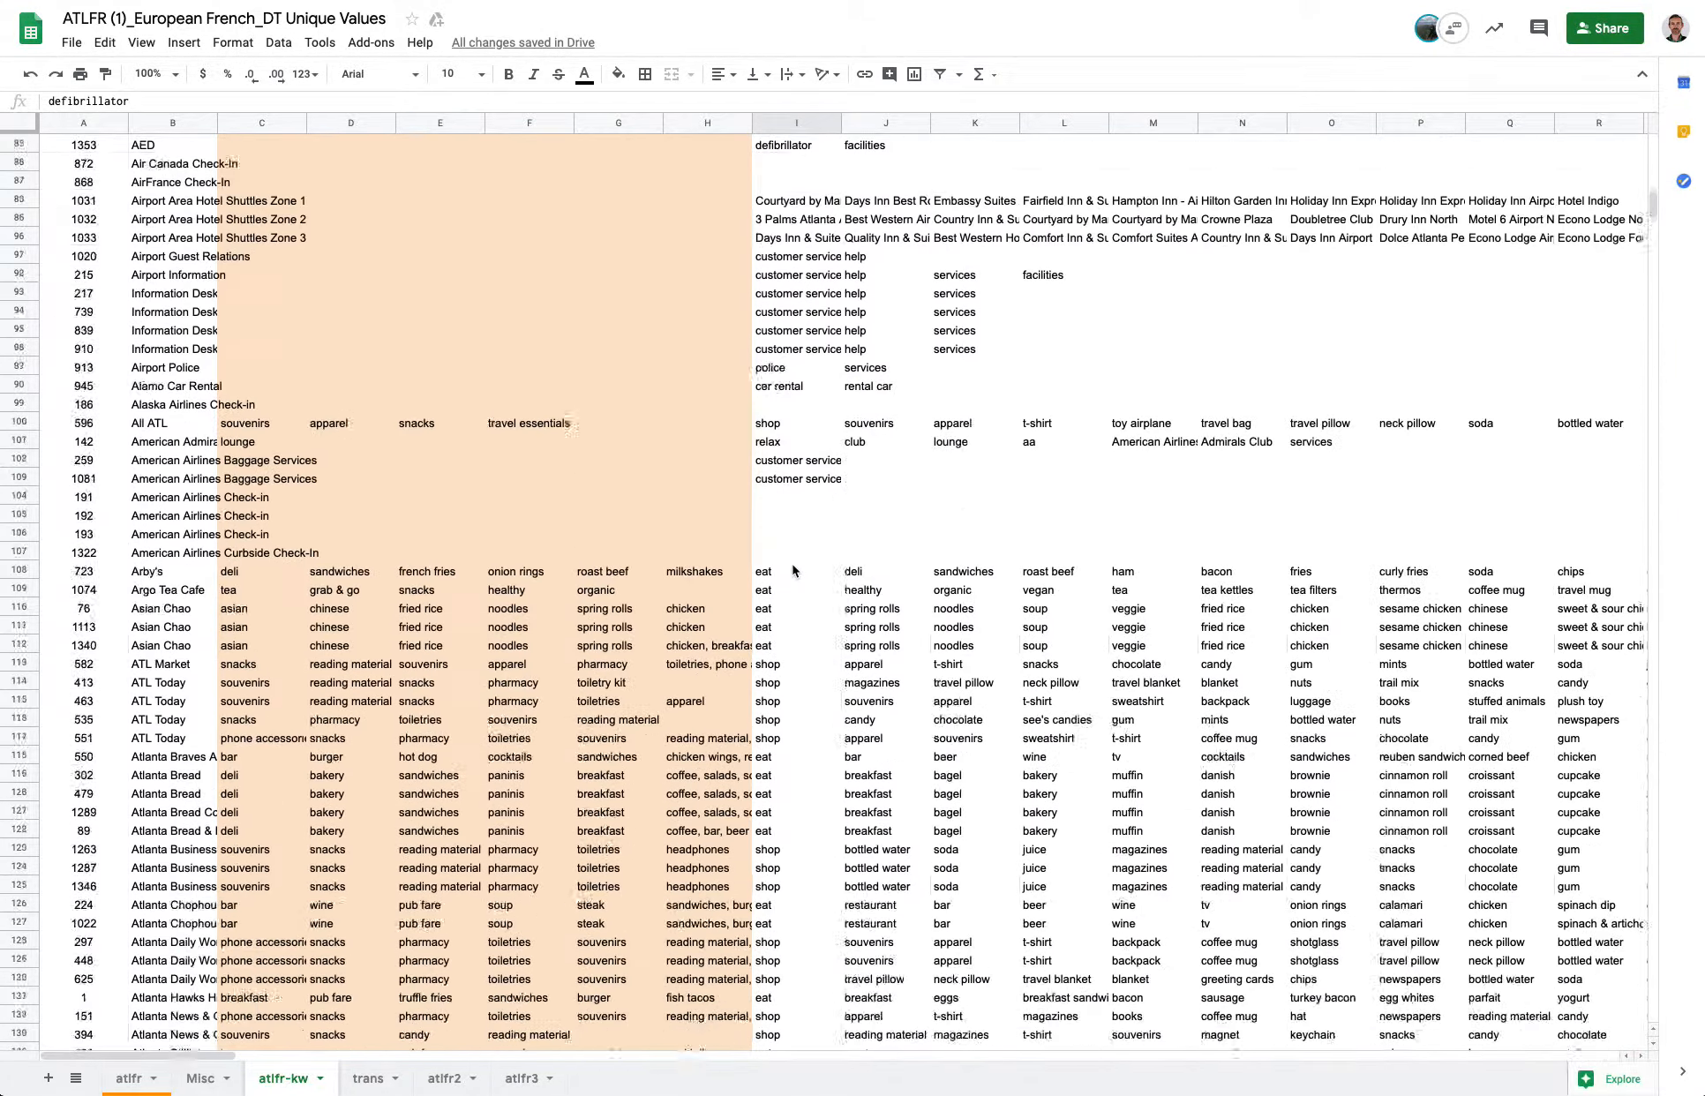
{"action": "scroll", "coordinate": [793, 569], "scroll_direction": "up", "scroll_amount": 8}
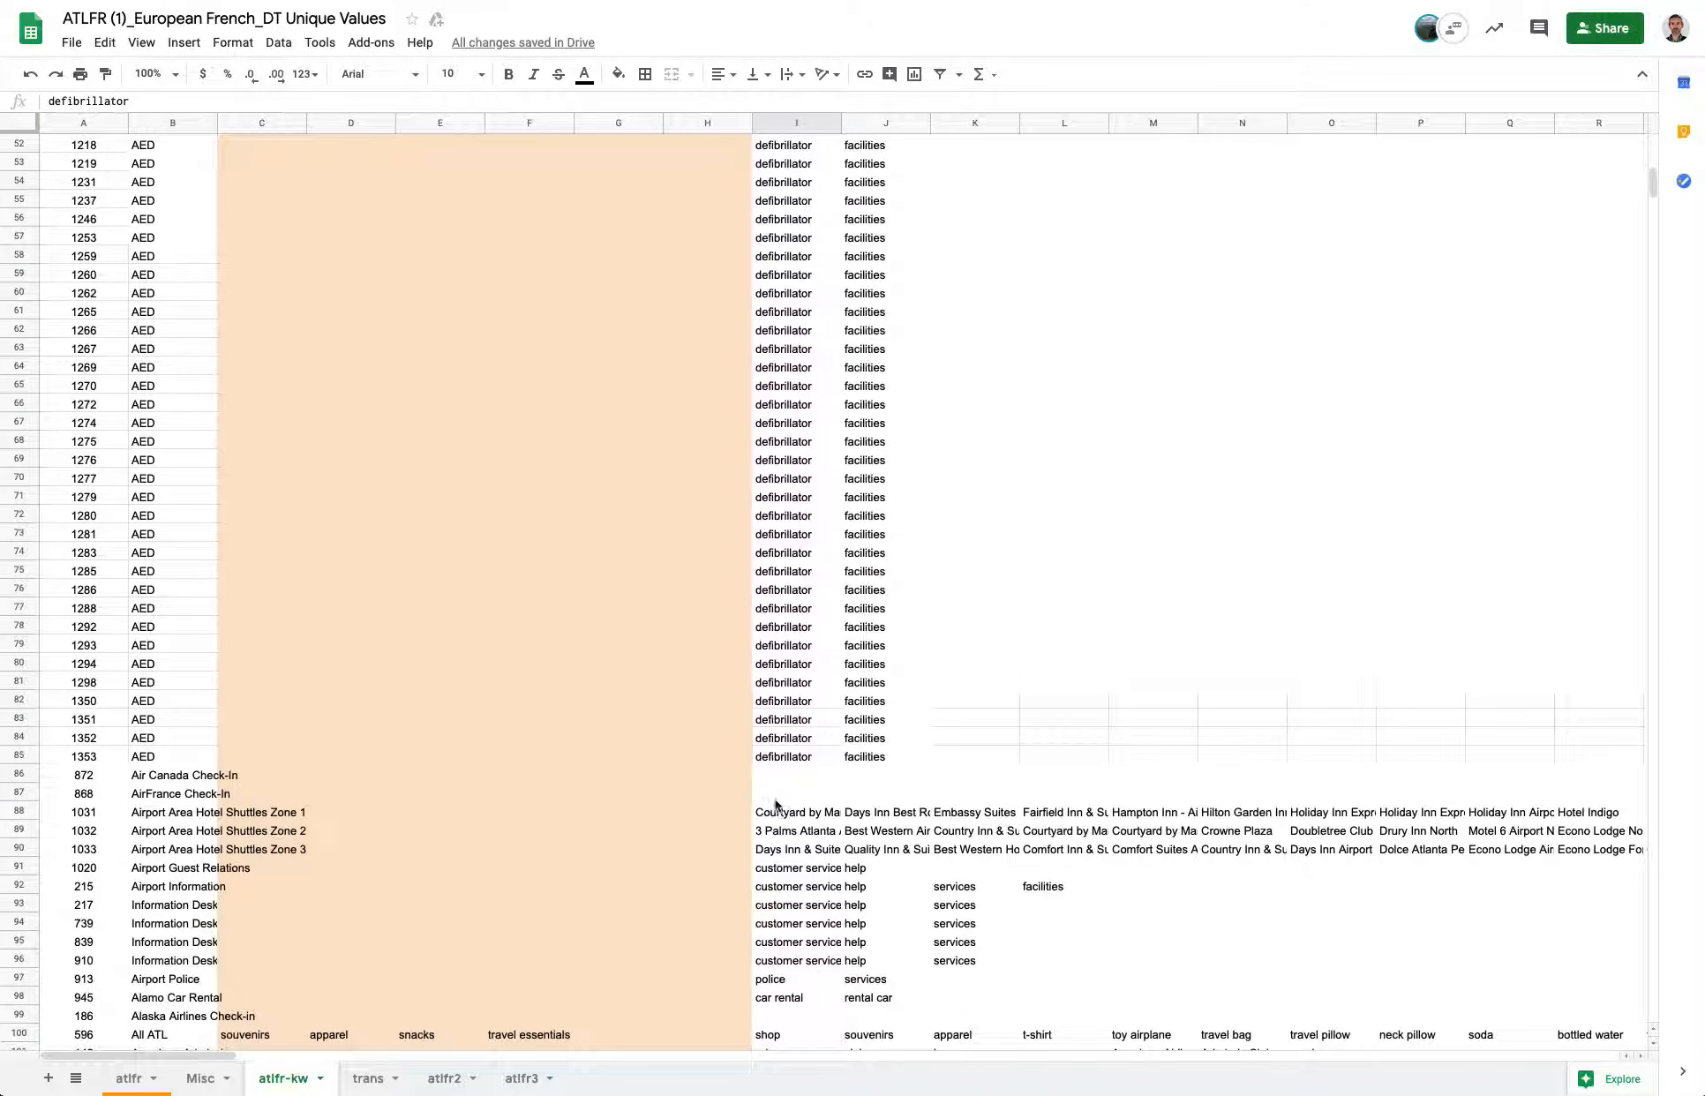
{"action": "left_click", "coordinate": [790, 774]}
{"action": "left_click", "coordinate": [525, 1078]}
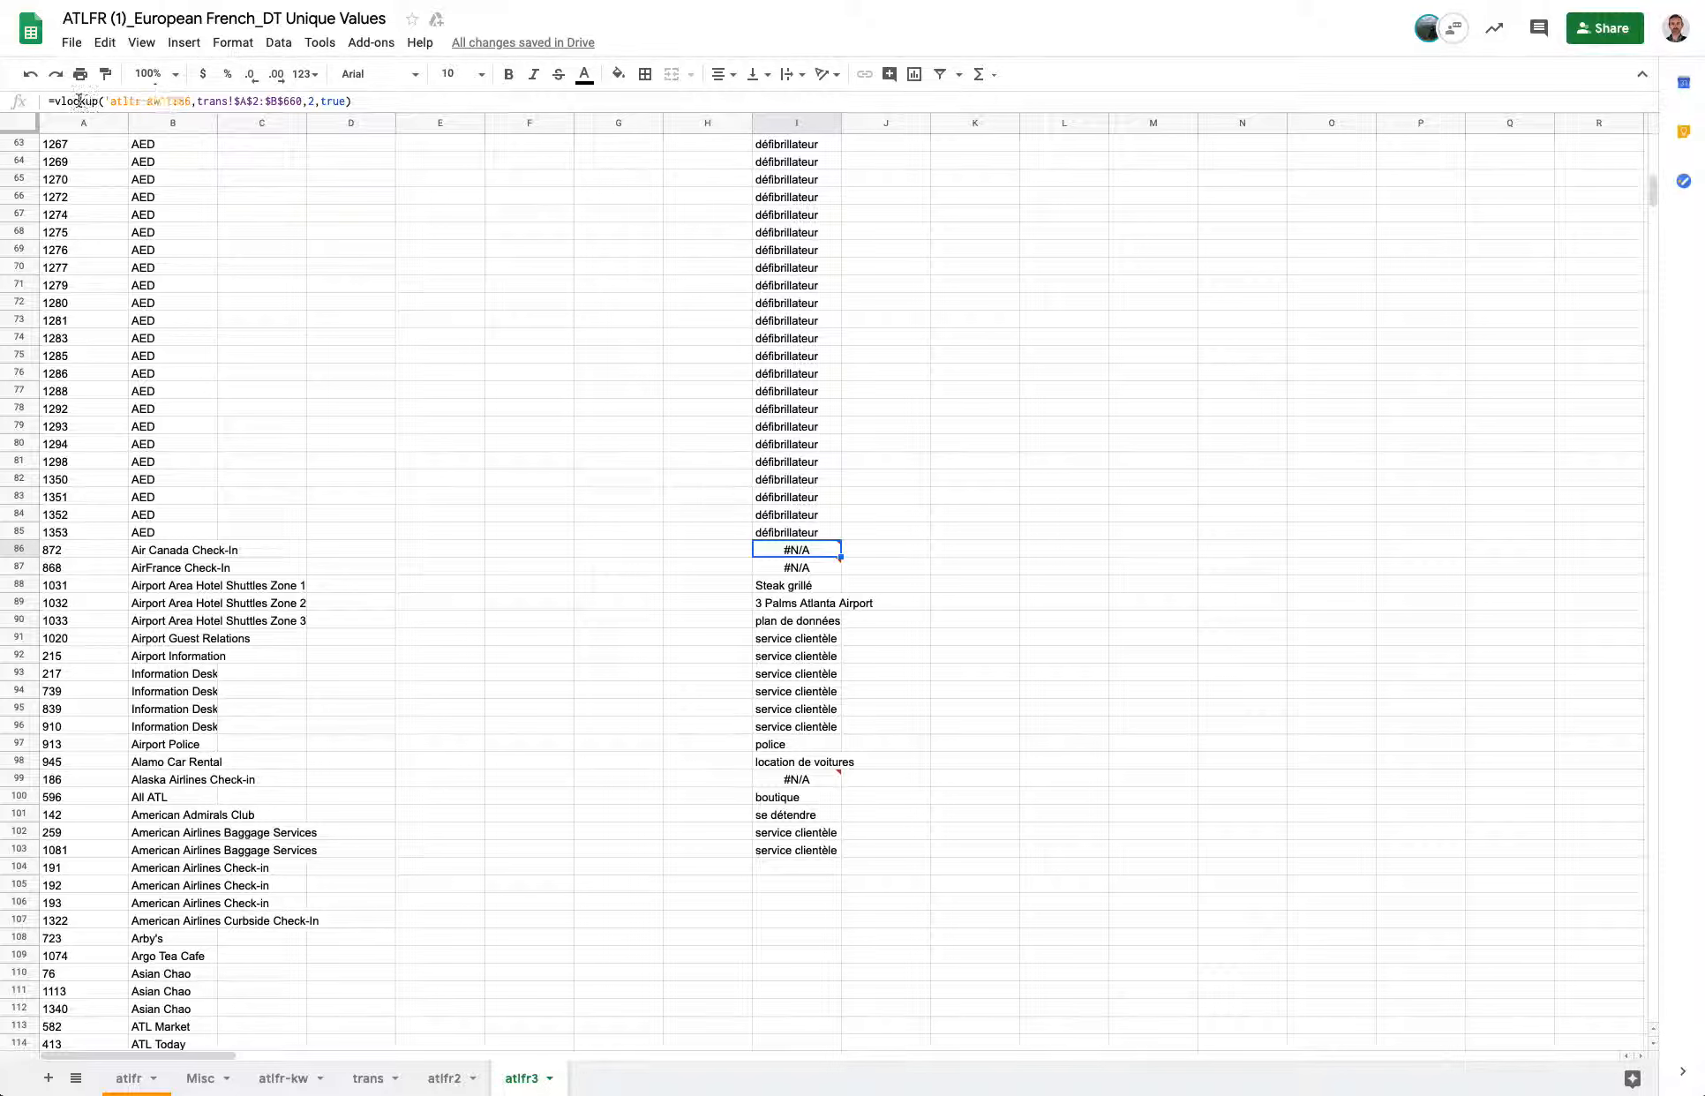
Wrap I86's lookup as =if(isna(vlookup('atlfr-kw'!I86,trans!$A$2:$B$660,2,true)),"",vlookup('atlfr-kw'!I86,trans!$A$2:$B$660,2,true)).
{"action": "left_click_drag", "start_coordinate": [48, 100], "coordinate": [362, 99]}
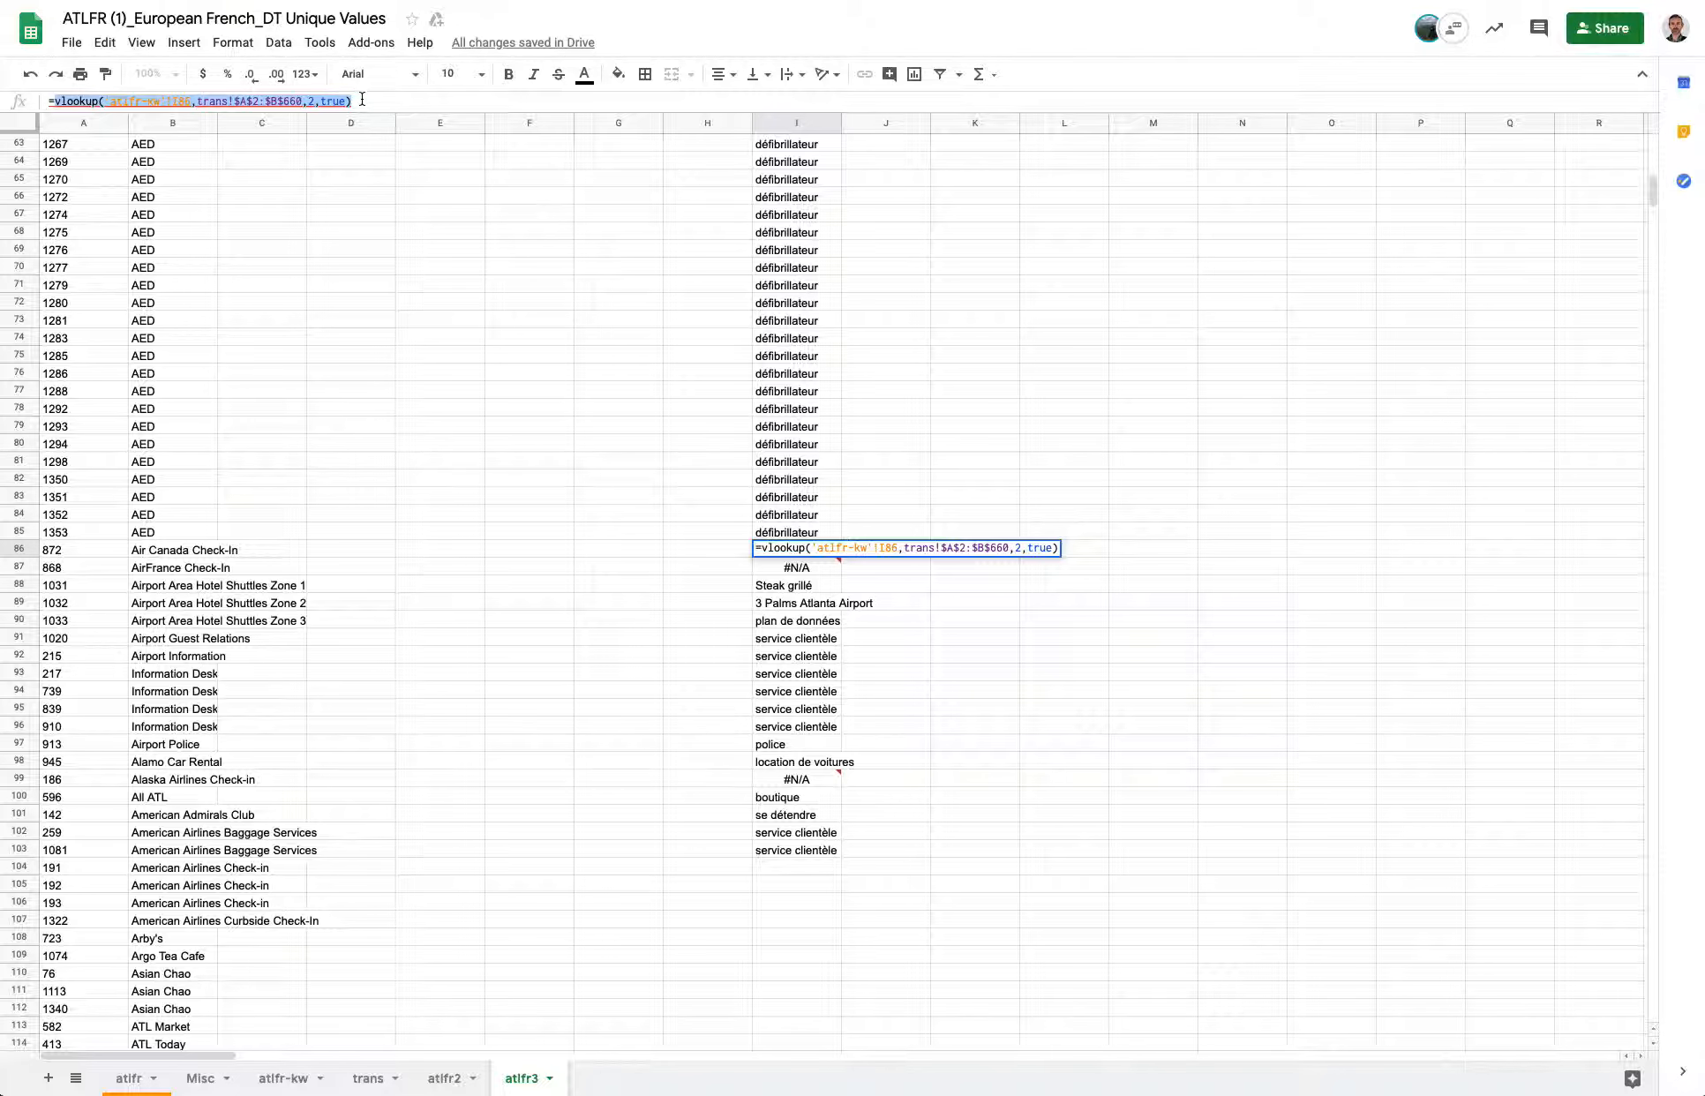
{"action": "left_click_drag", "start_coordinate": [362, 100], "coordinate": [54, 100]}
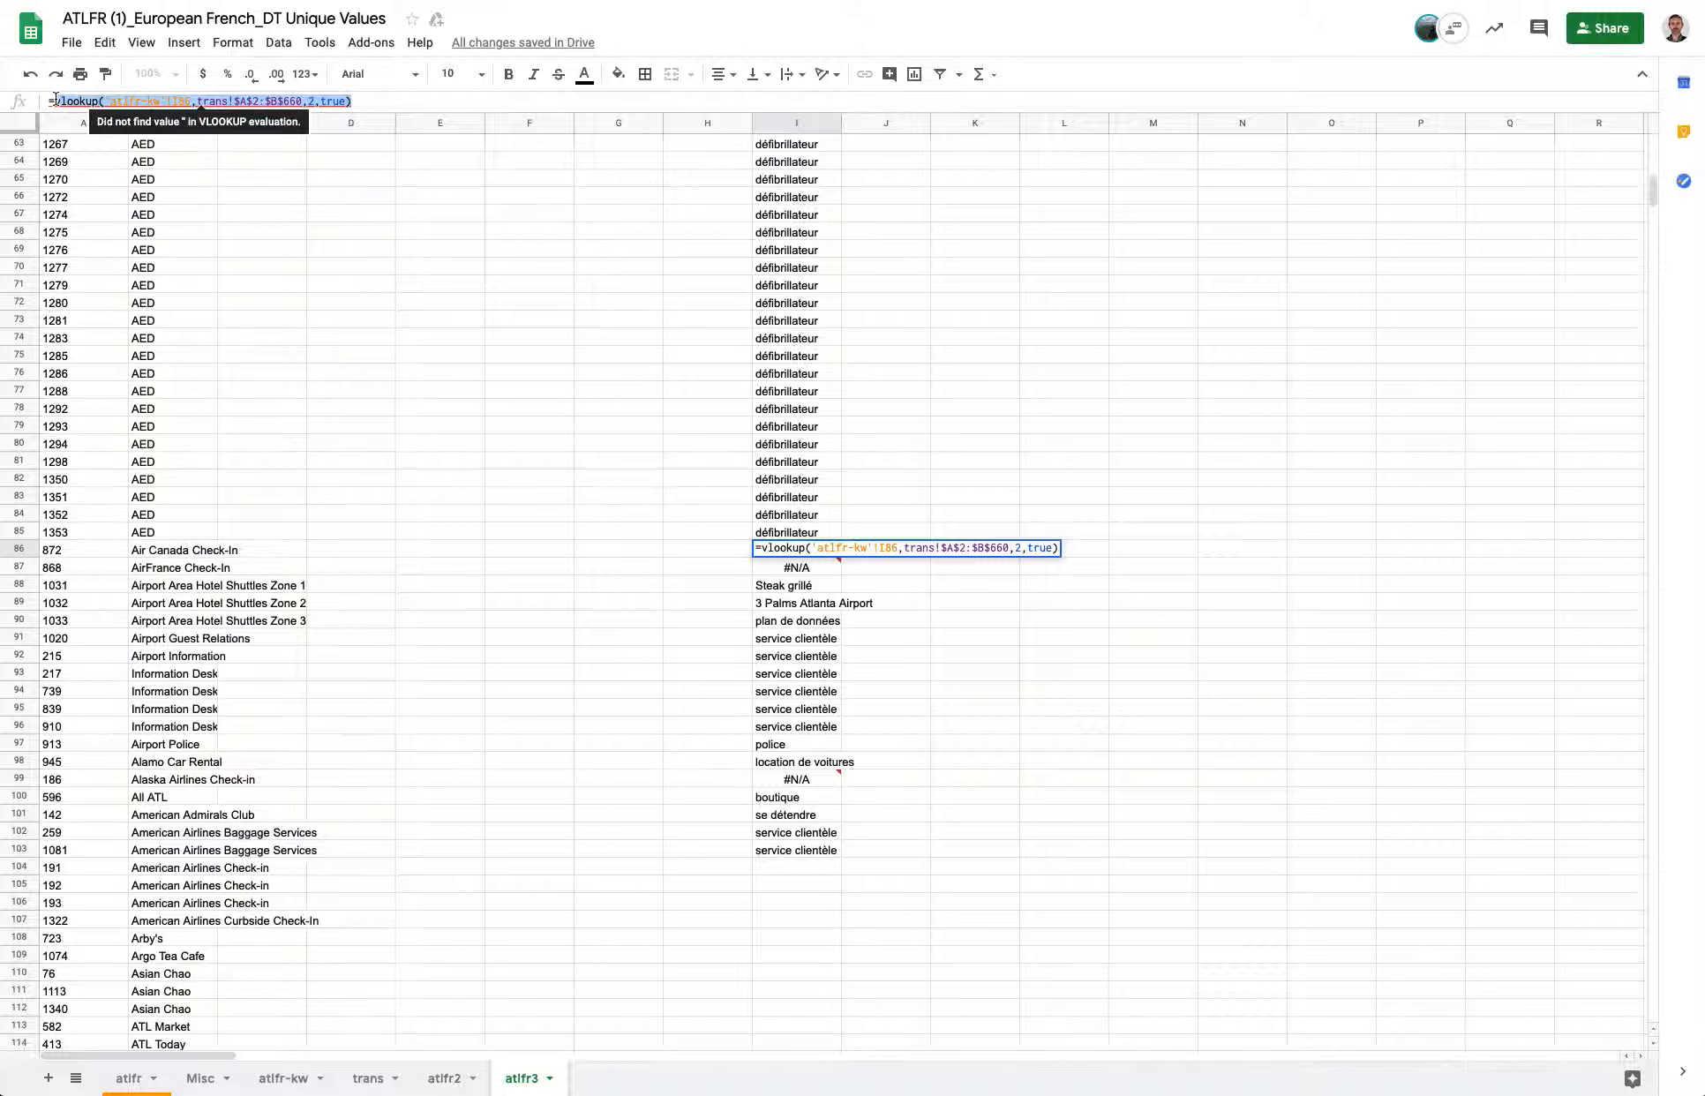
{"action": "left_click_drag", "start_coordinate": [358, 100], "coordinate": [50, 101]}
{"action": "key", "text": "ctrl+c"}
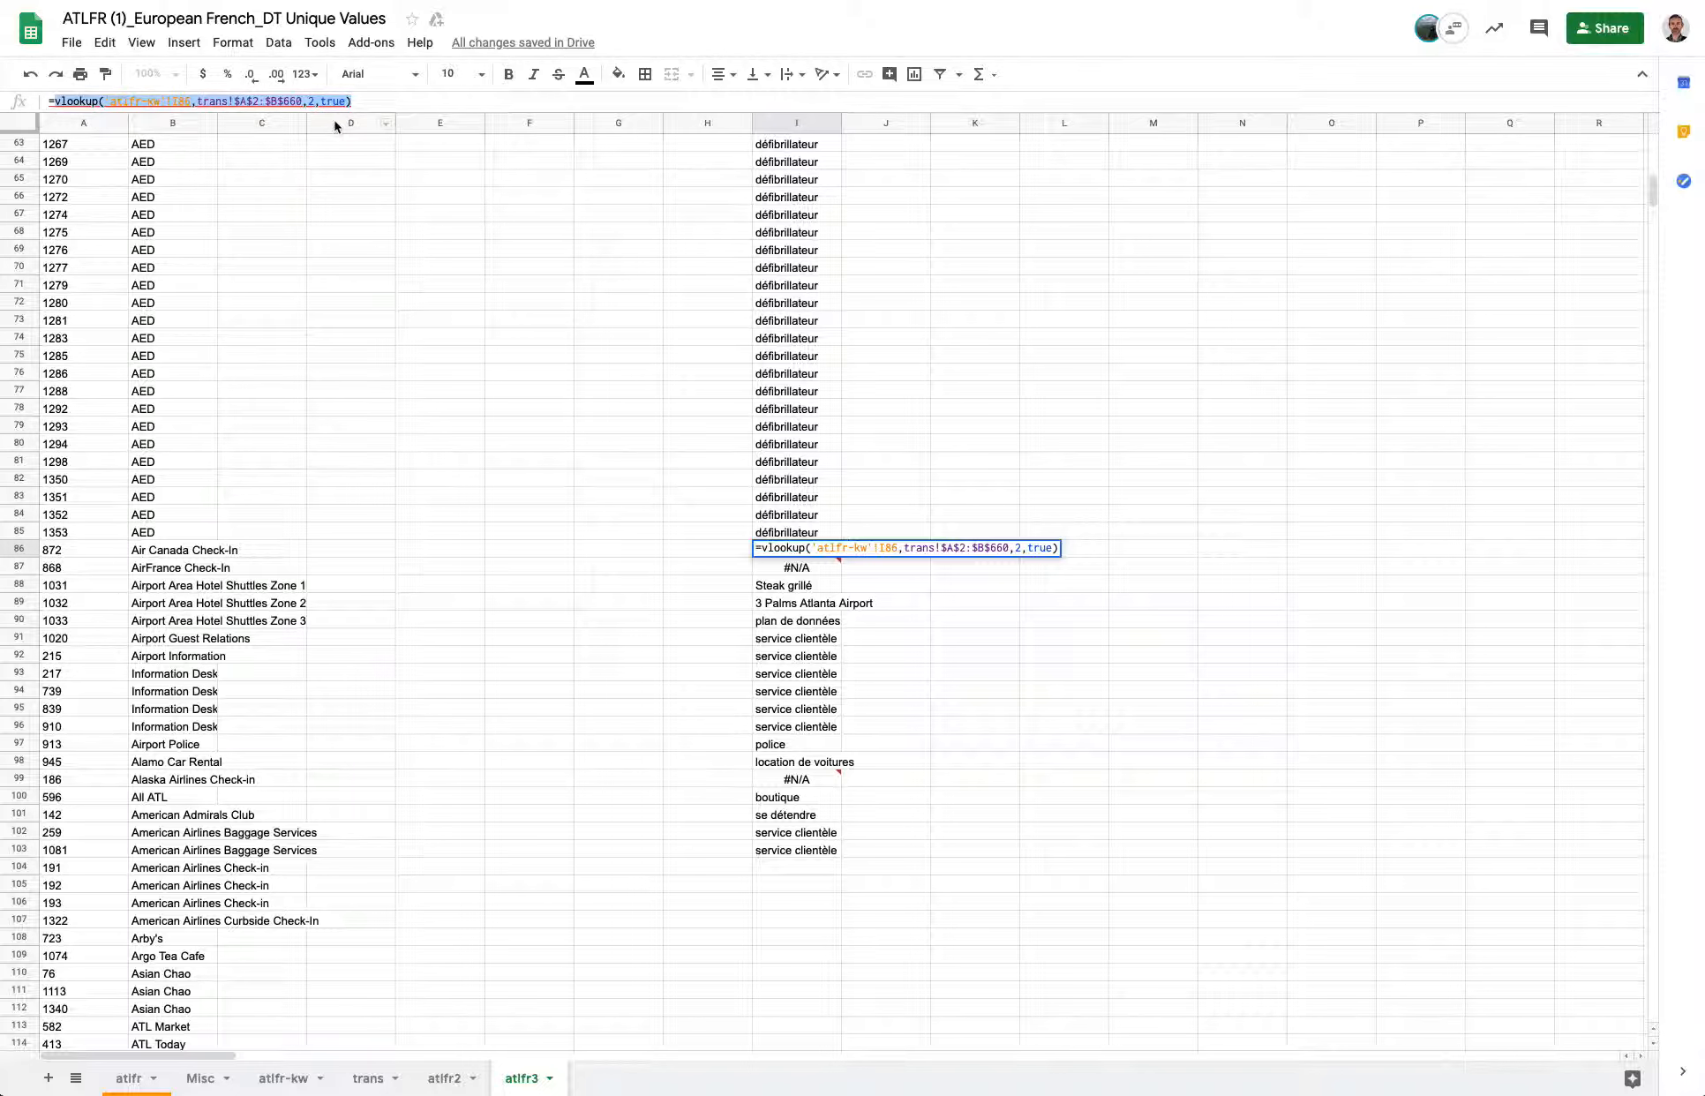
{"action": "type", "text": "="}
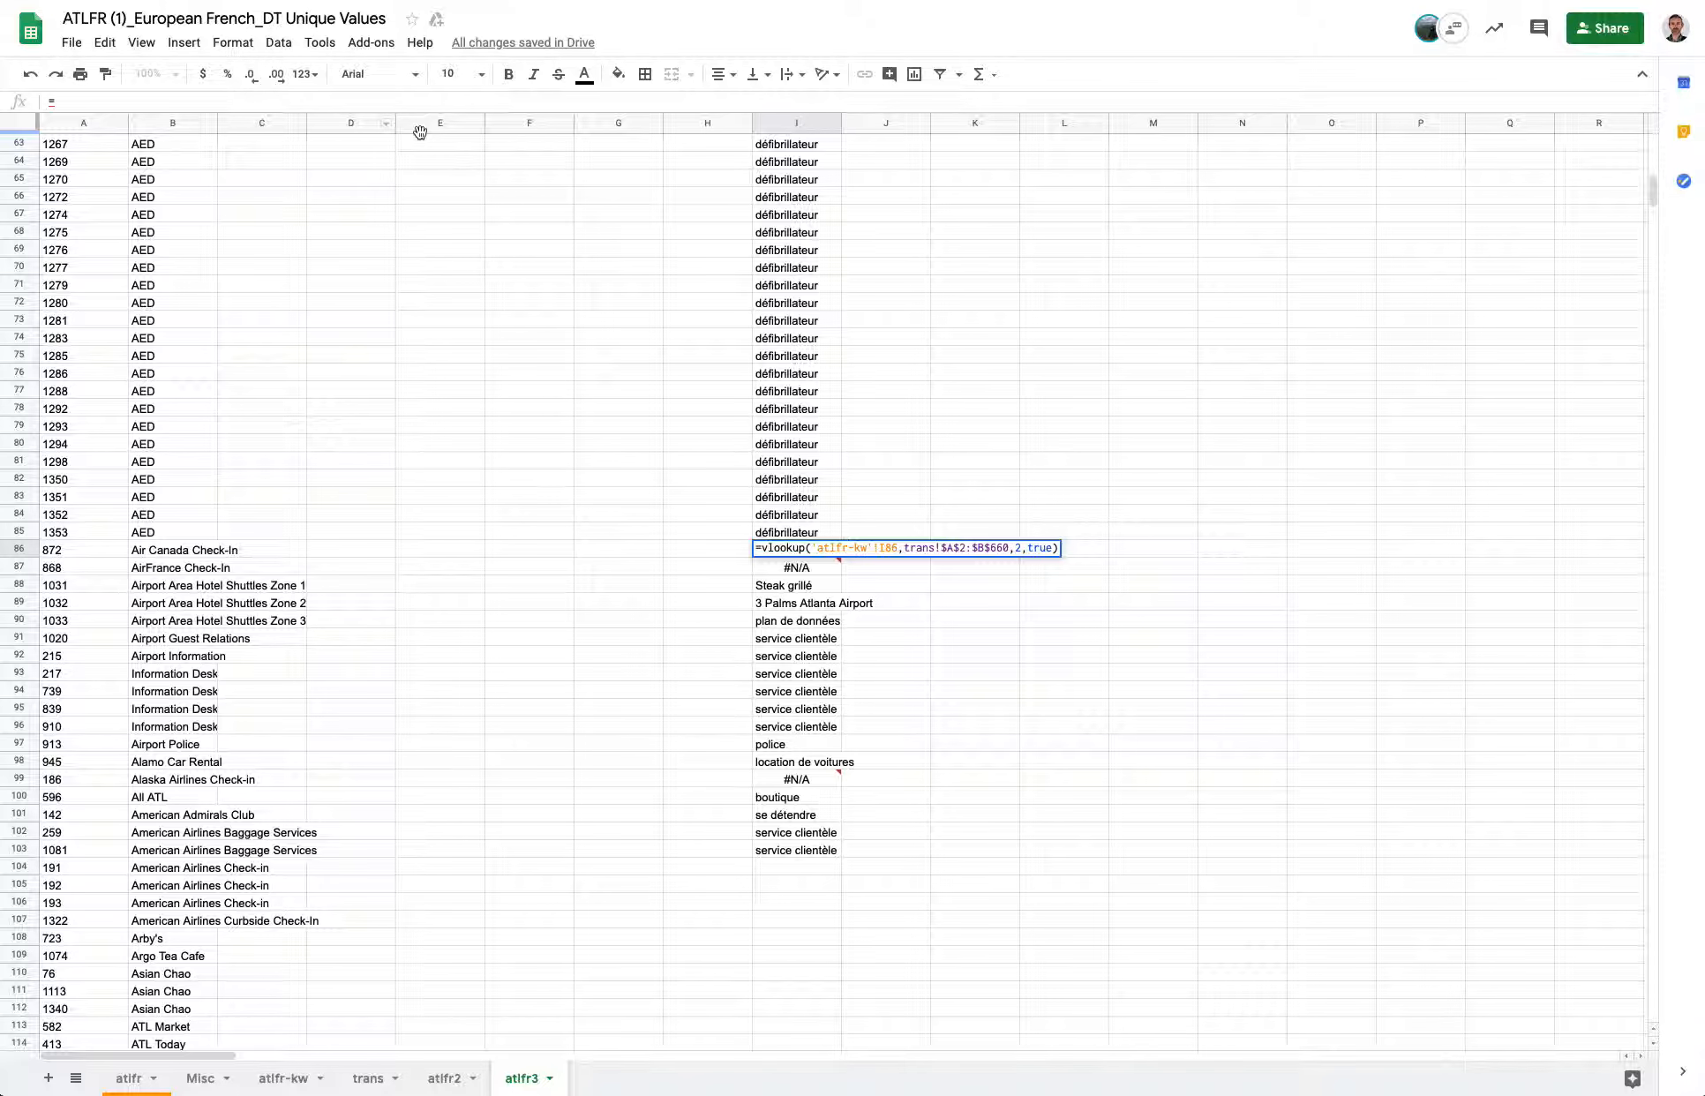
{"action": "type", "text": "if(is"}
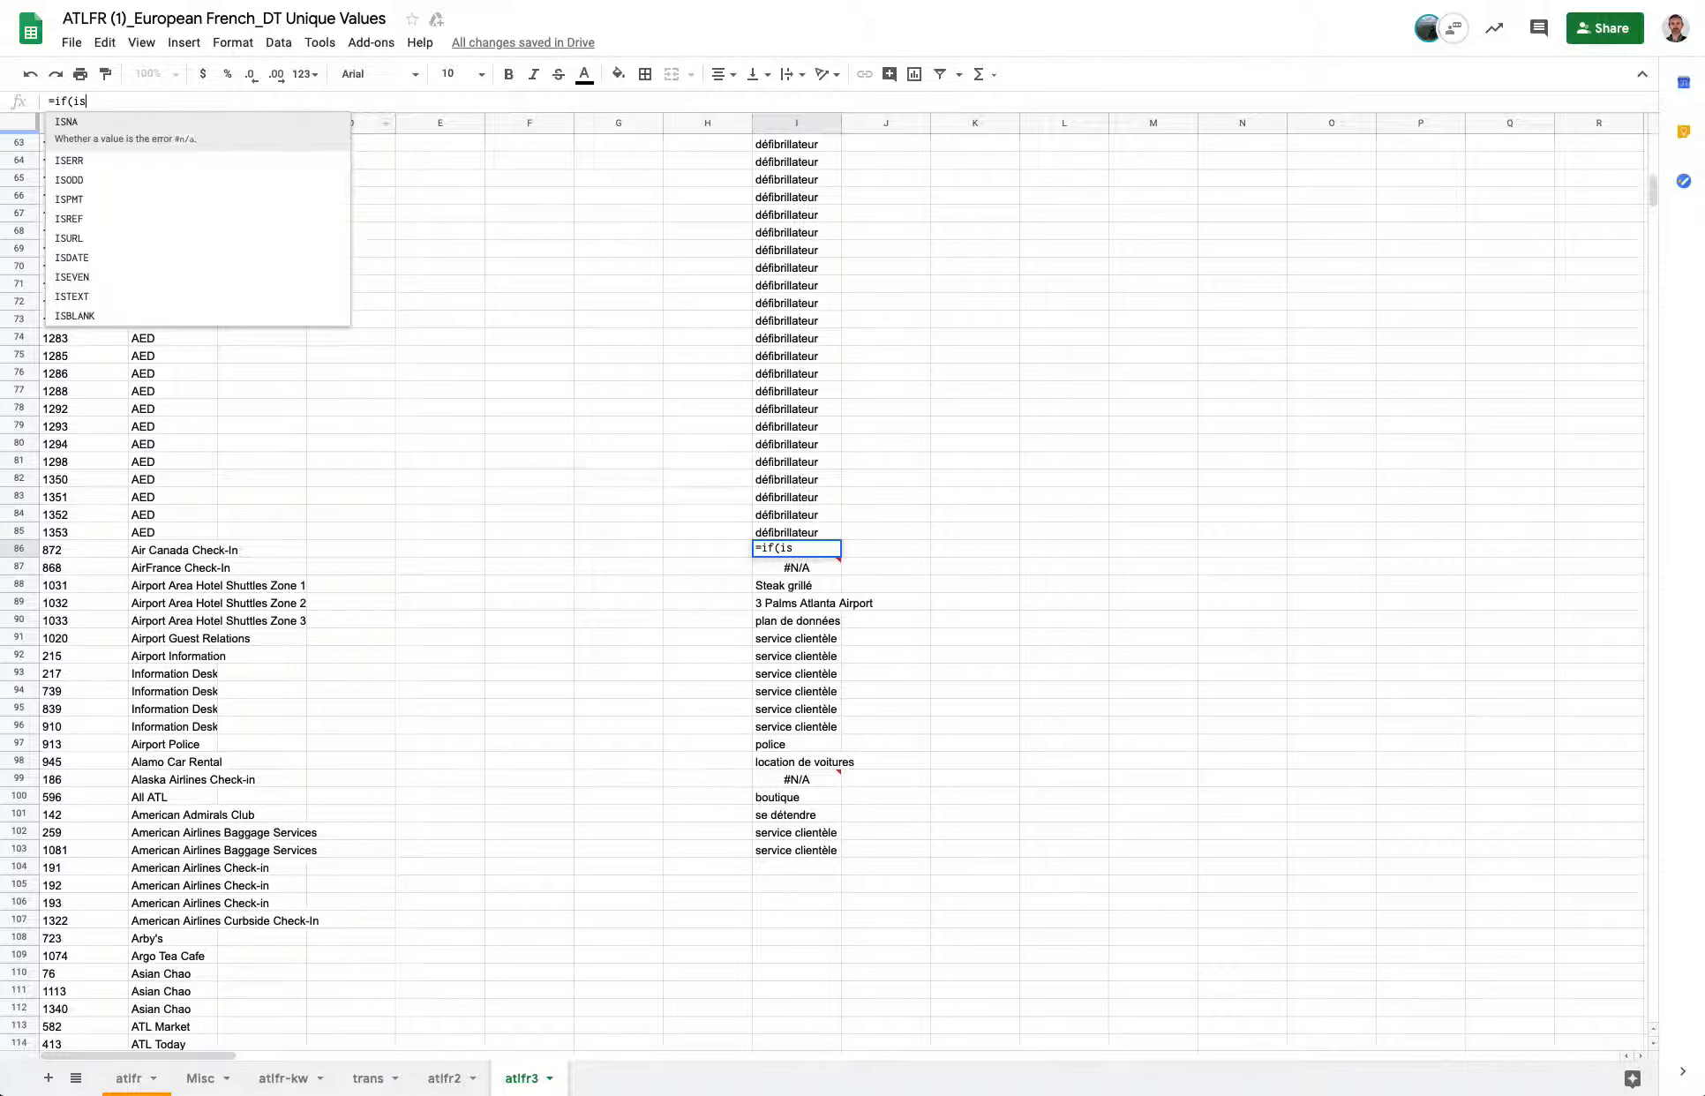
{"action": "type", "text": "na("}
{"action": "key", "text": "ctrl+v"}
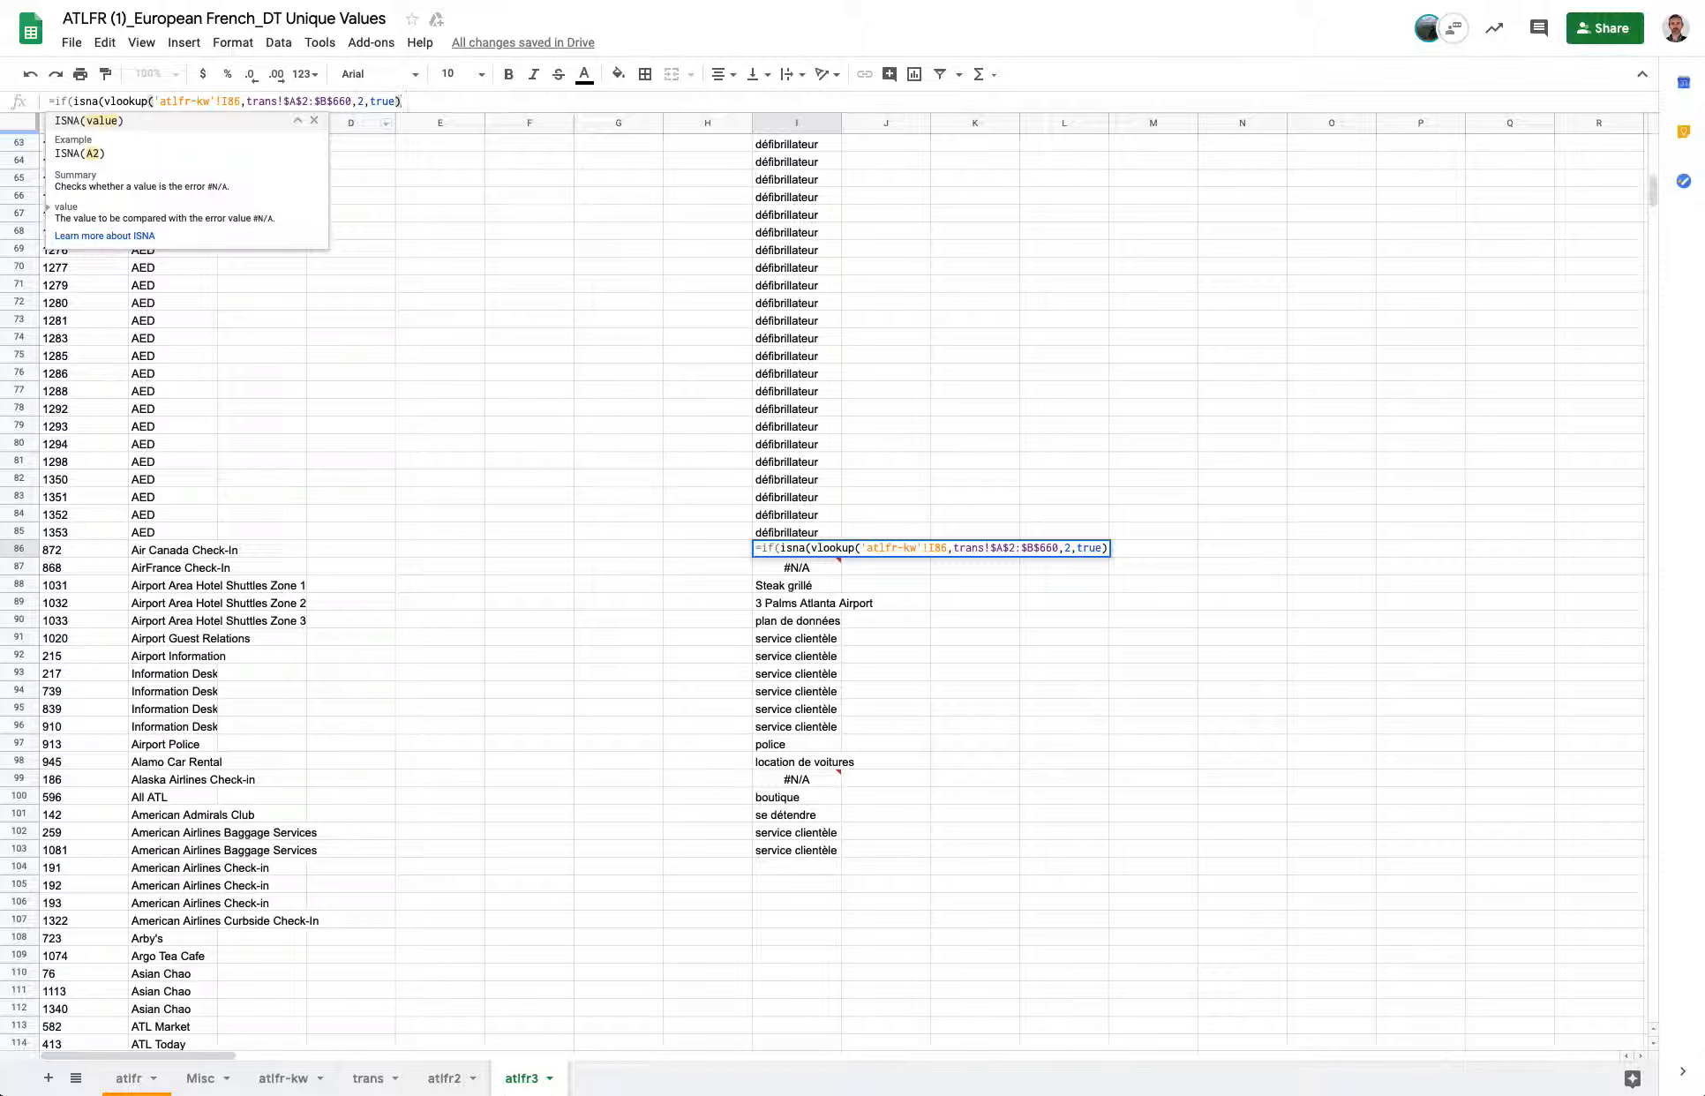
{"action": "type", "text": ")"}
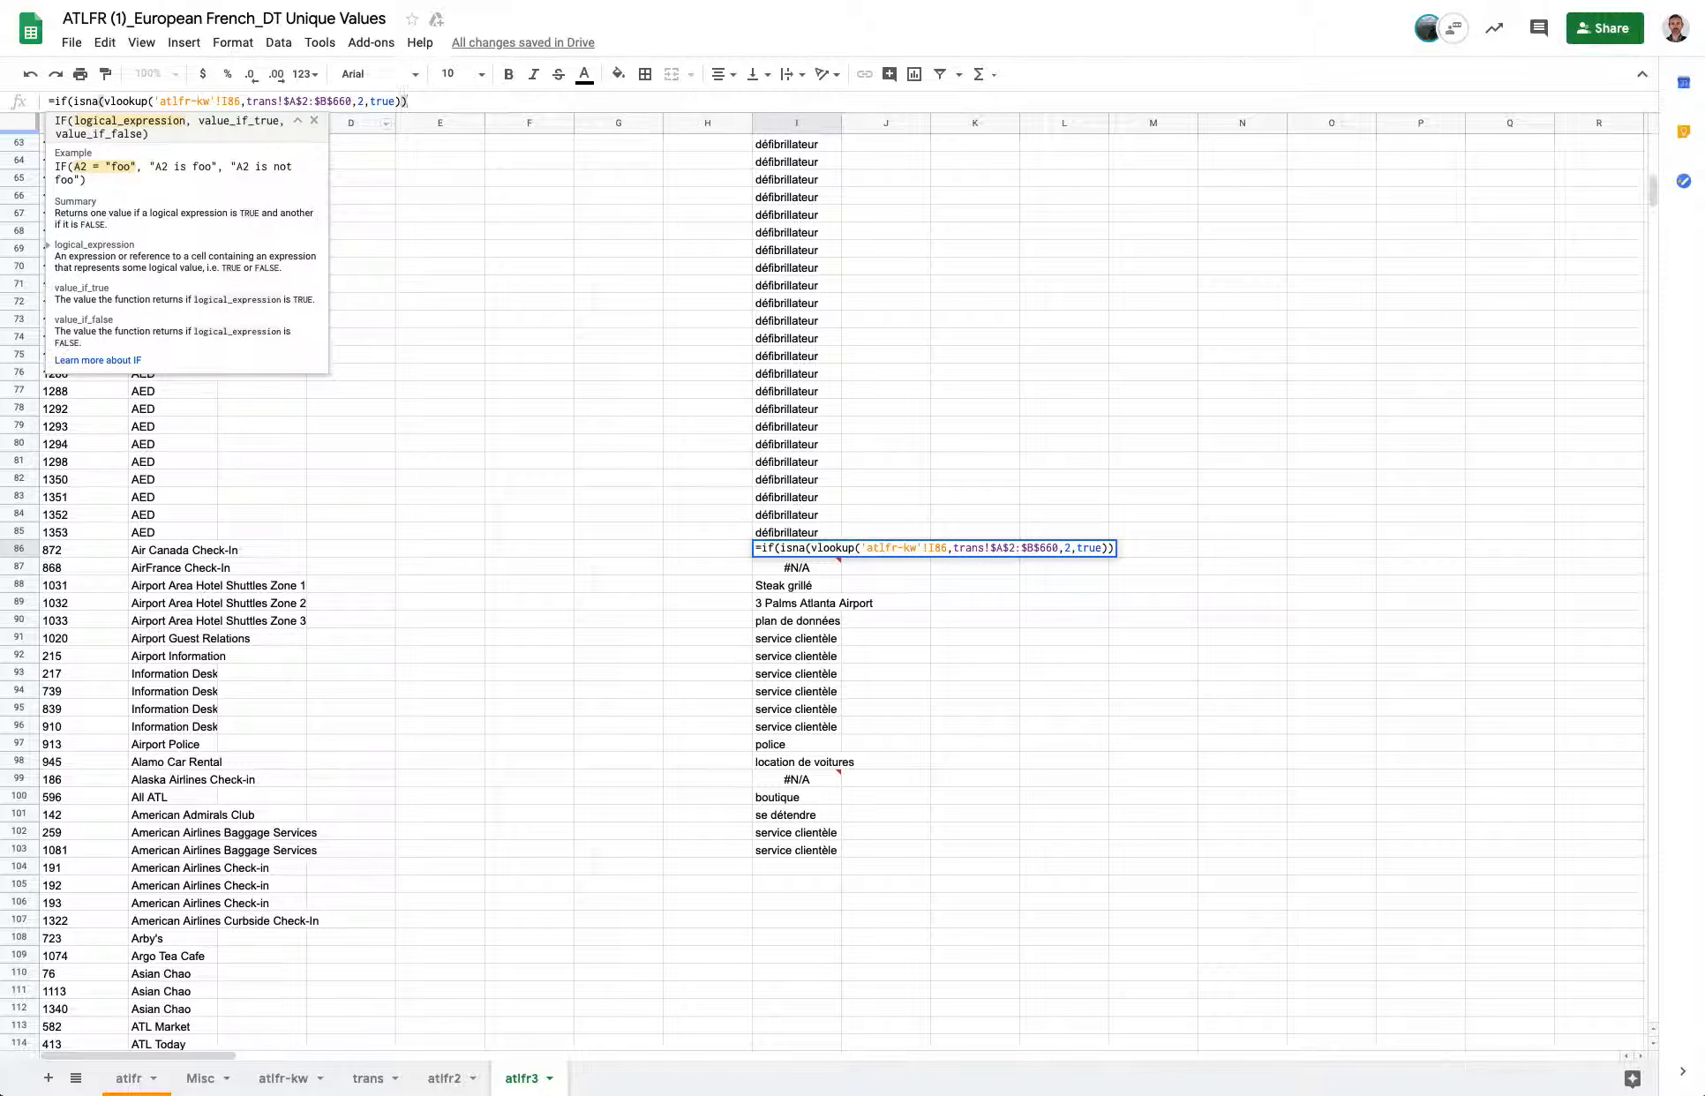
{"action": "type", "text": ",\"\""}
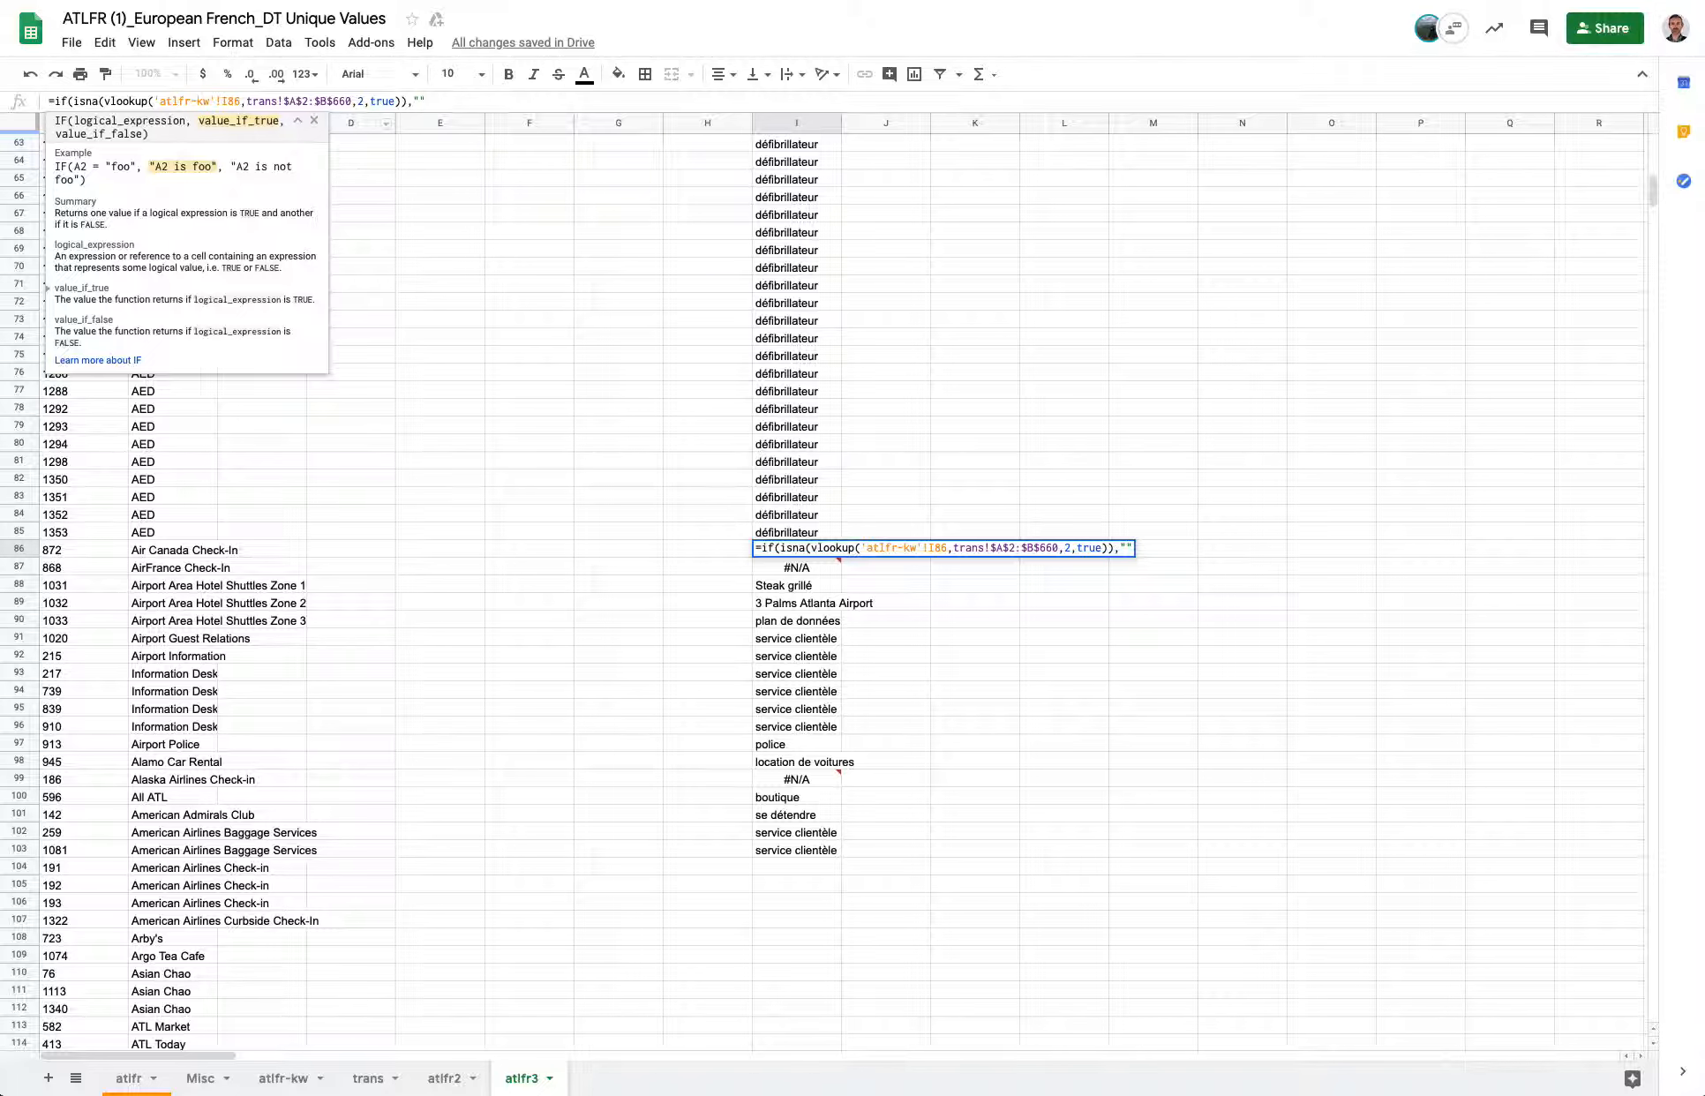
{"action": "type", "text": ","}
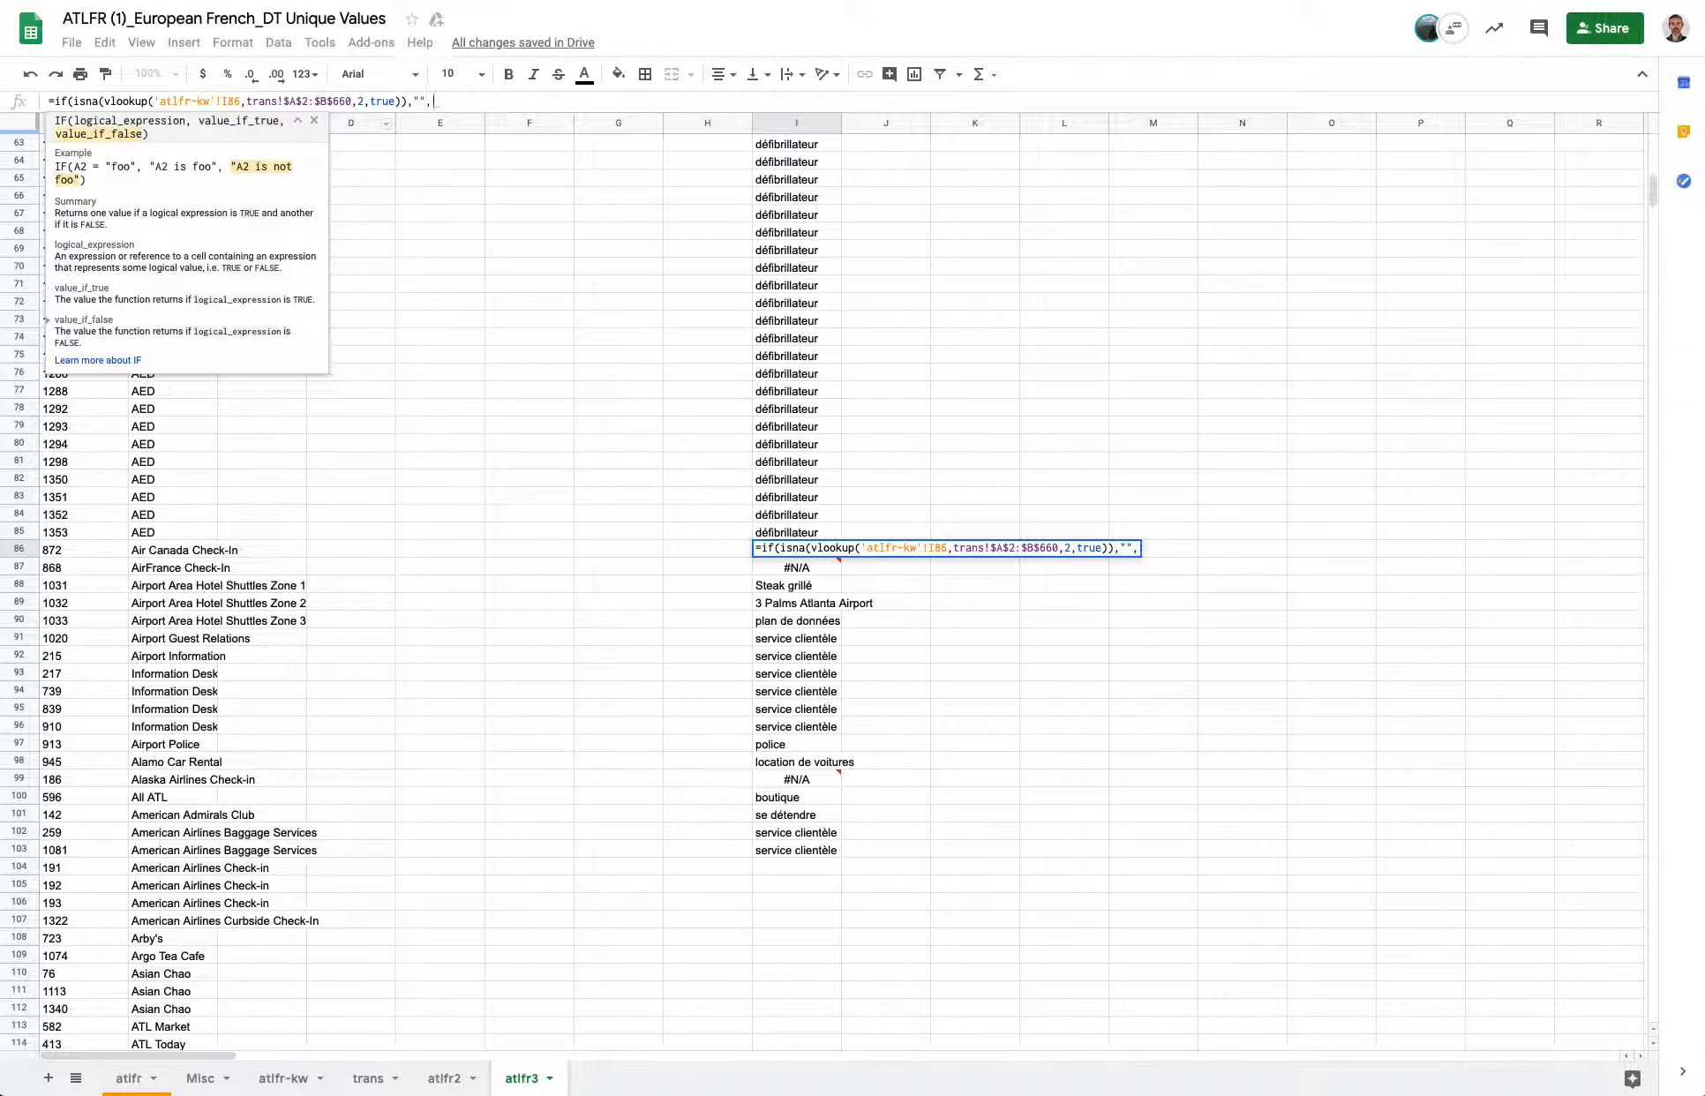
{"action": "type", "text": "vlookup('atlfr-kw'!I86,trans!$A$2:$B$660,2,true)"}
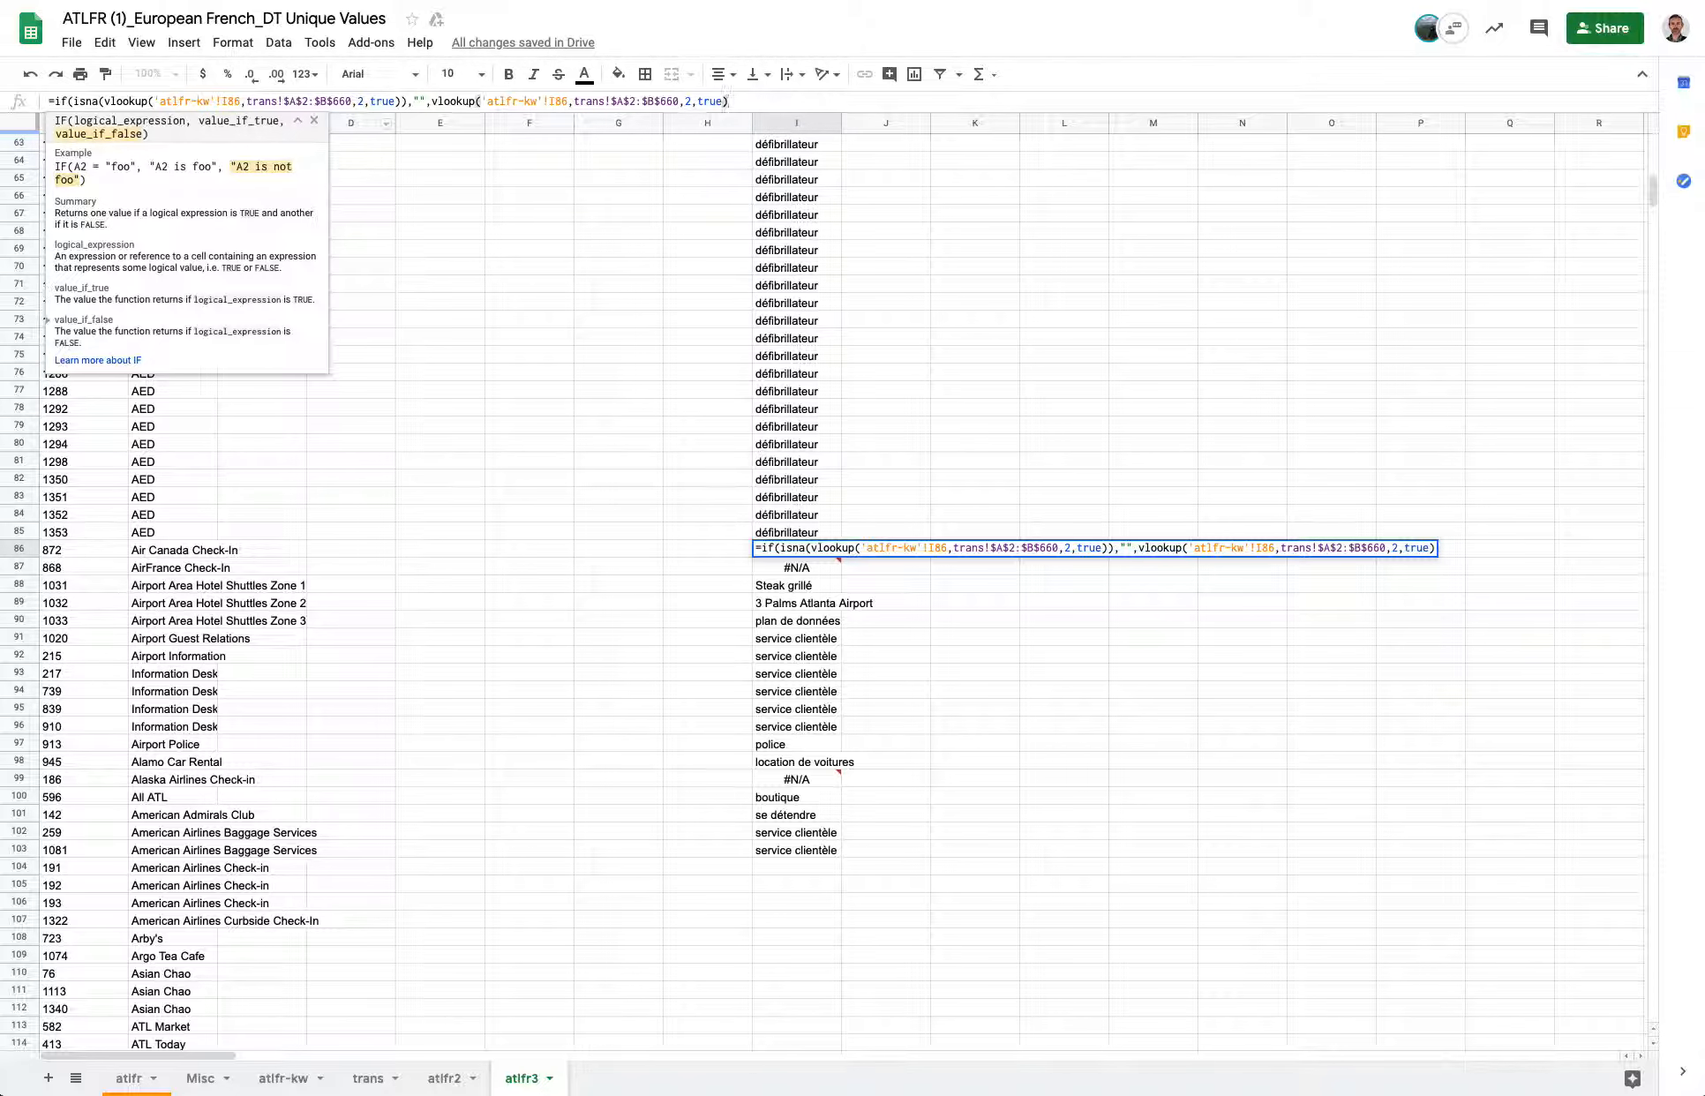
{"action": "type", "text": ")"}
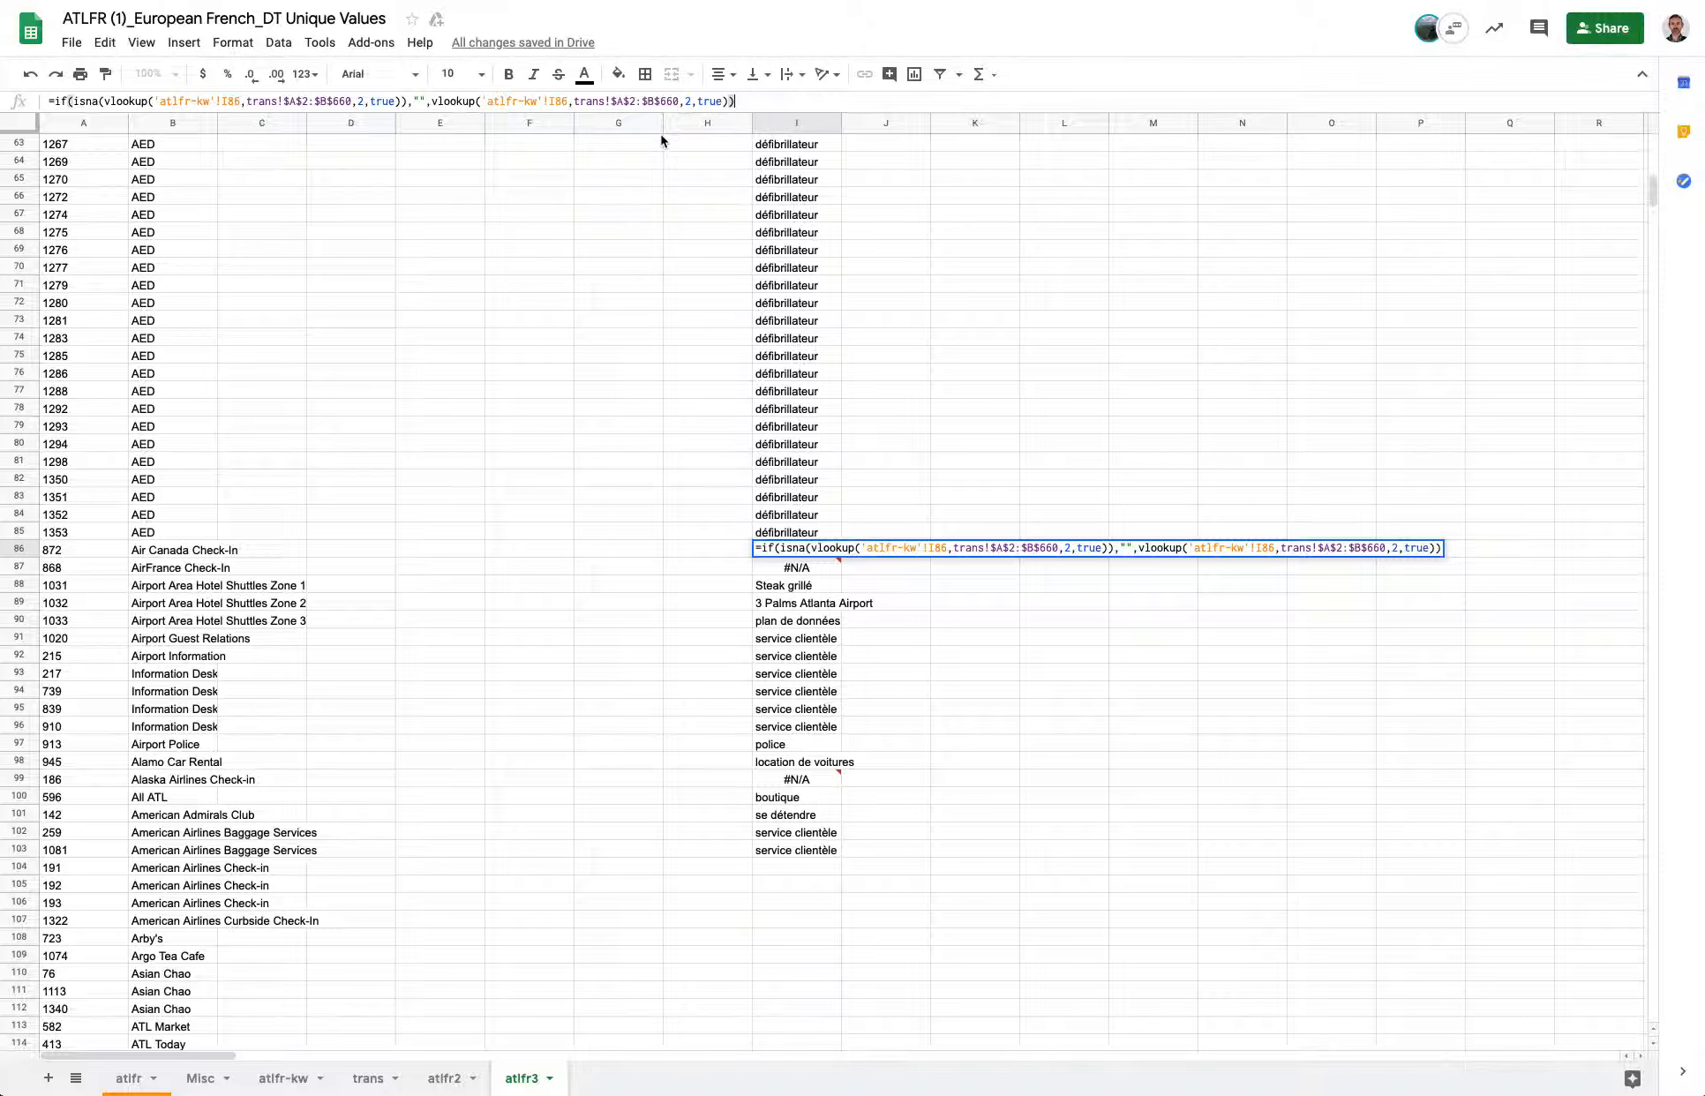
{"action": "key", "text": "Return"}
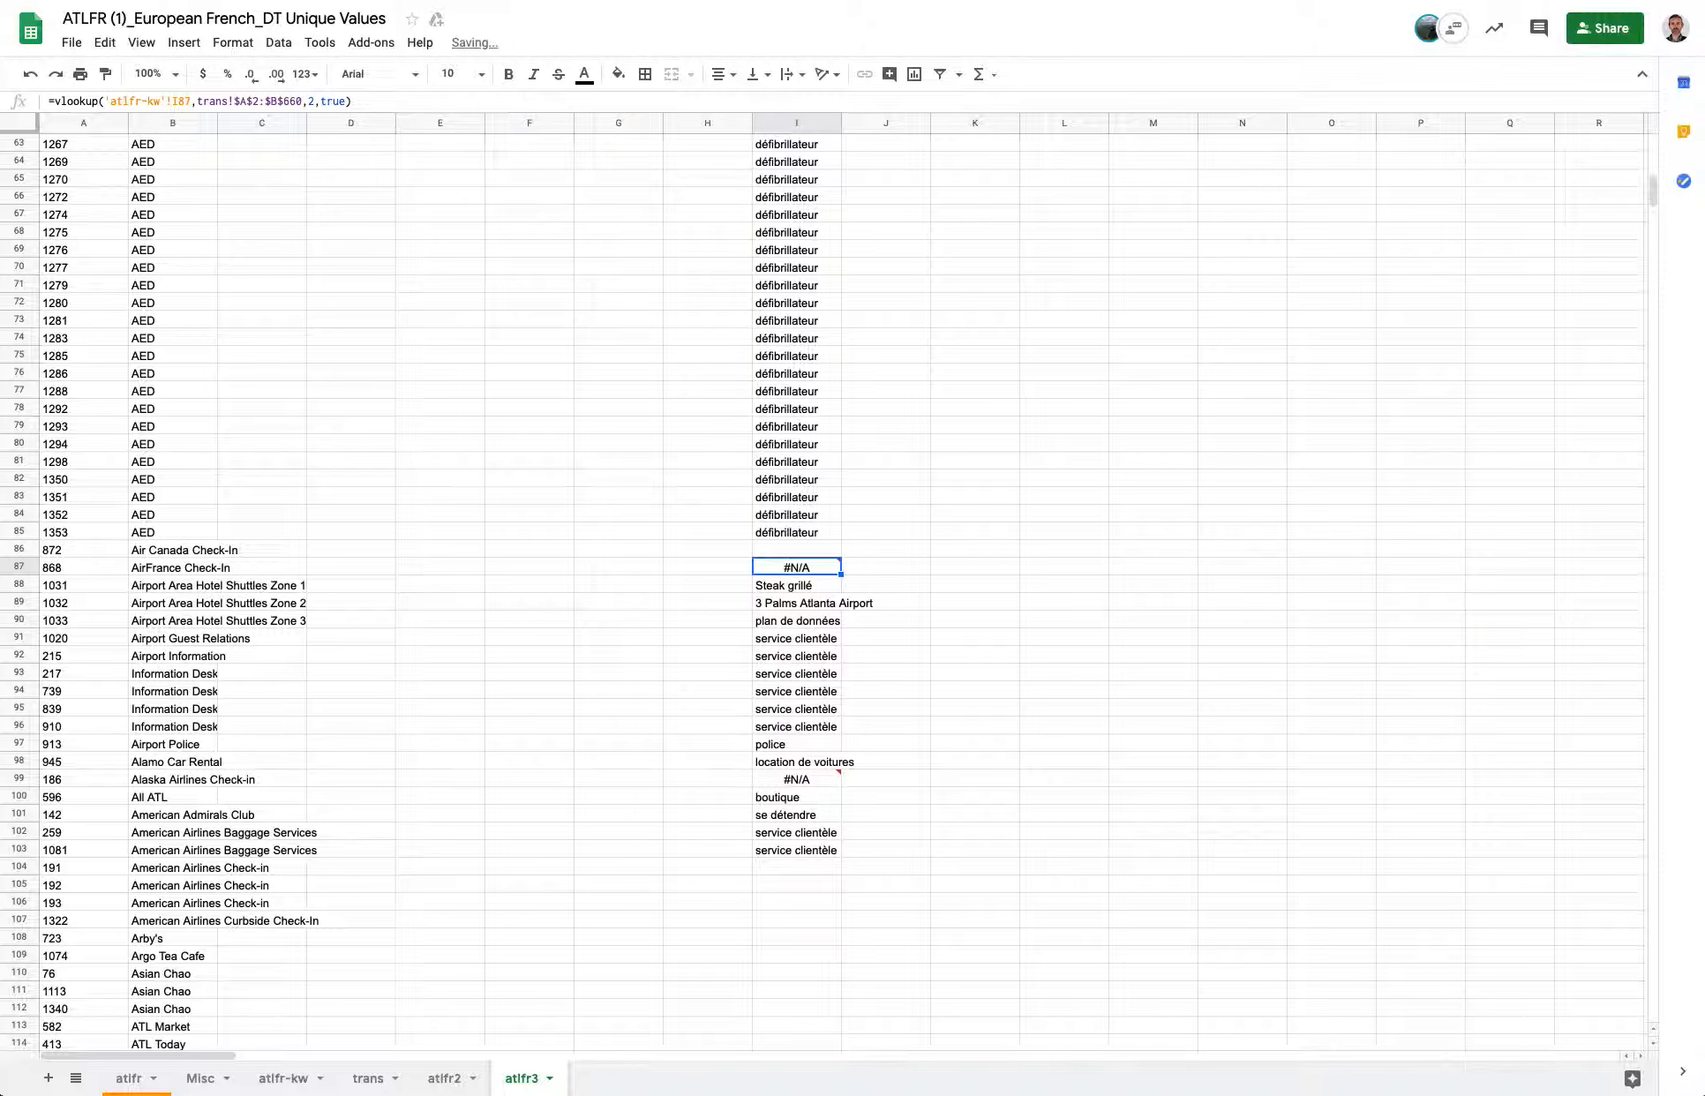
Copy I86's IF(ISNA) formula down into I87 and I88.
{"action": "left_click", "coordinate": [812, 548]}
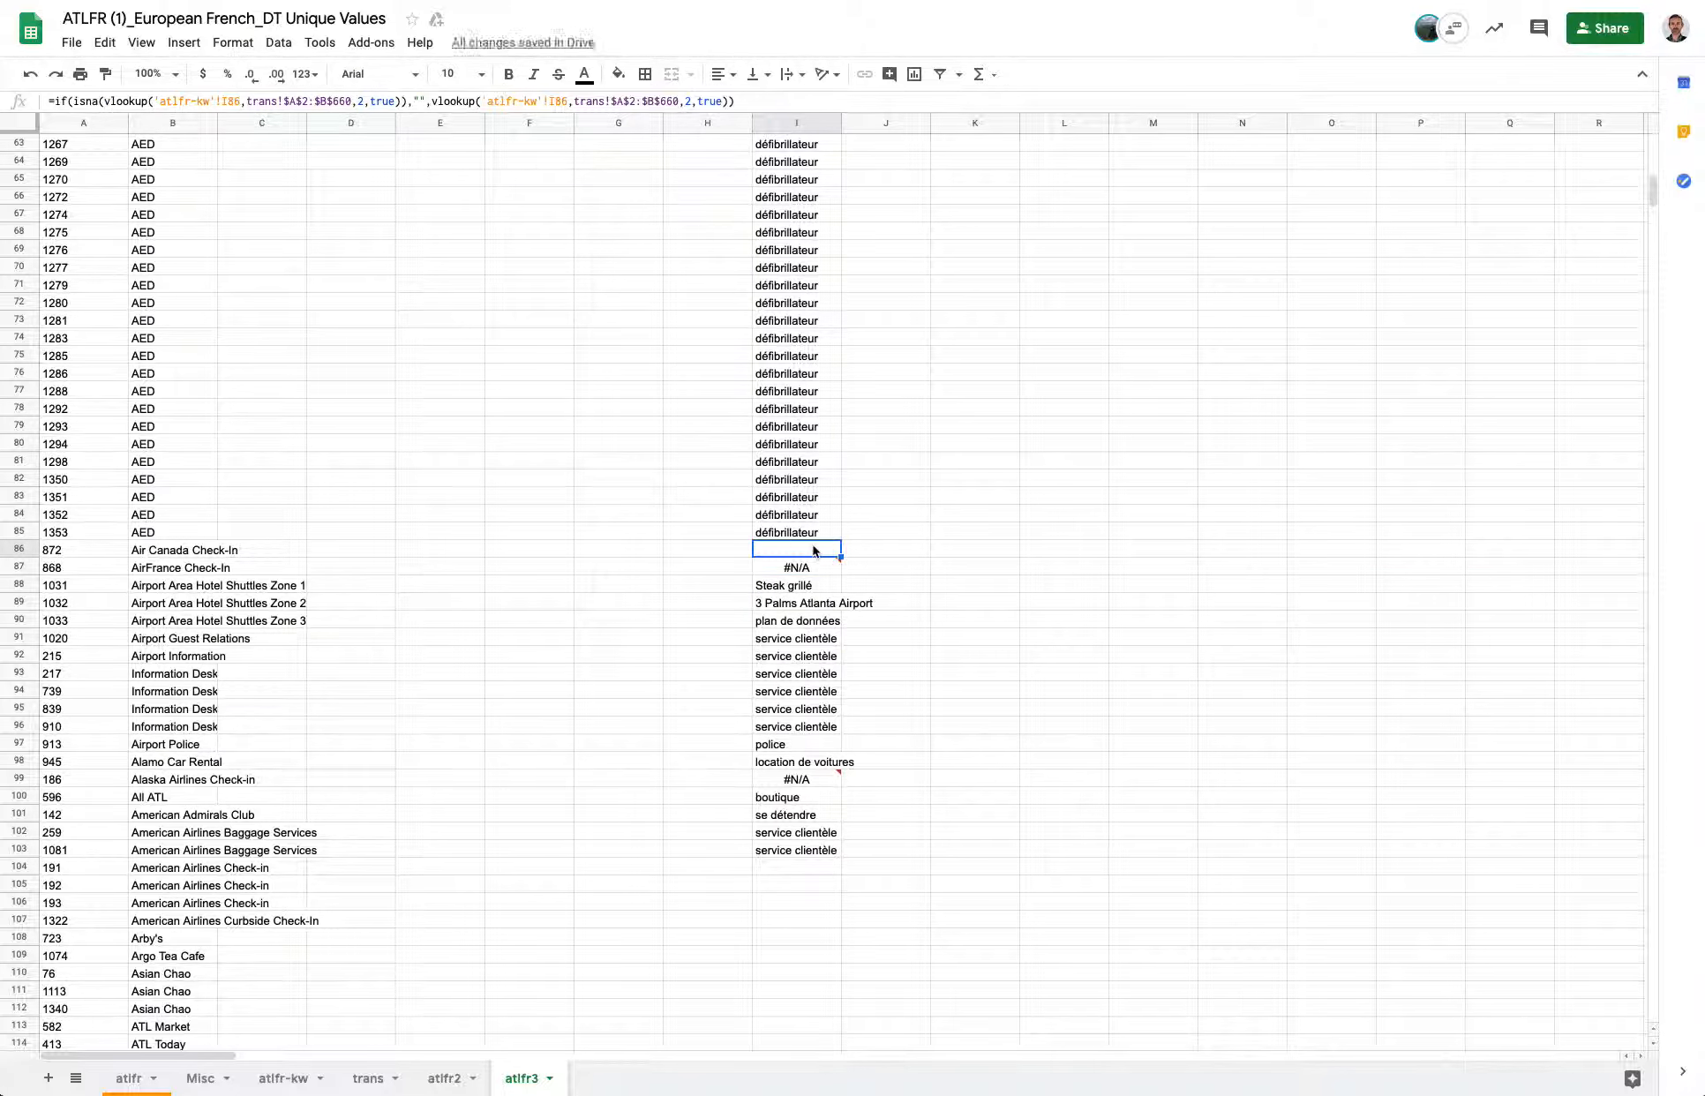
{"action": "key", "text": "ctrl+c"}
{"action": "left_click_drag", "start_coordinate": [840, 557], "coordinate": [840, 572]}
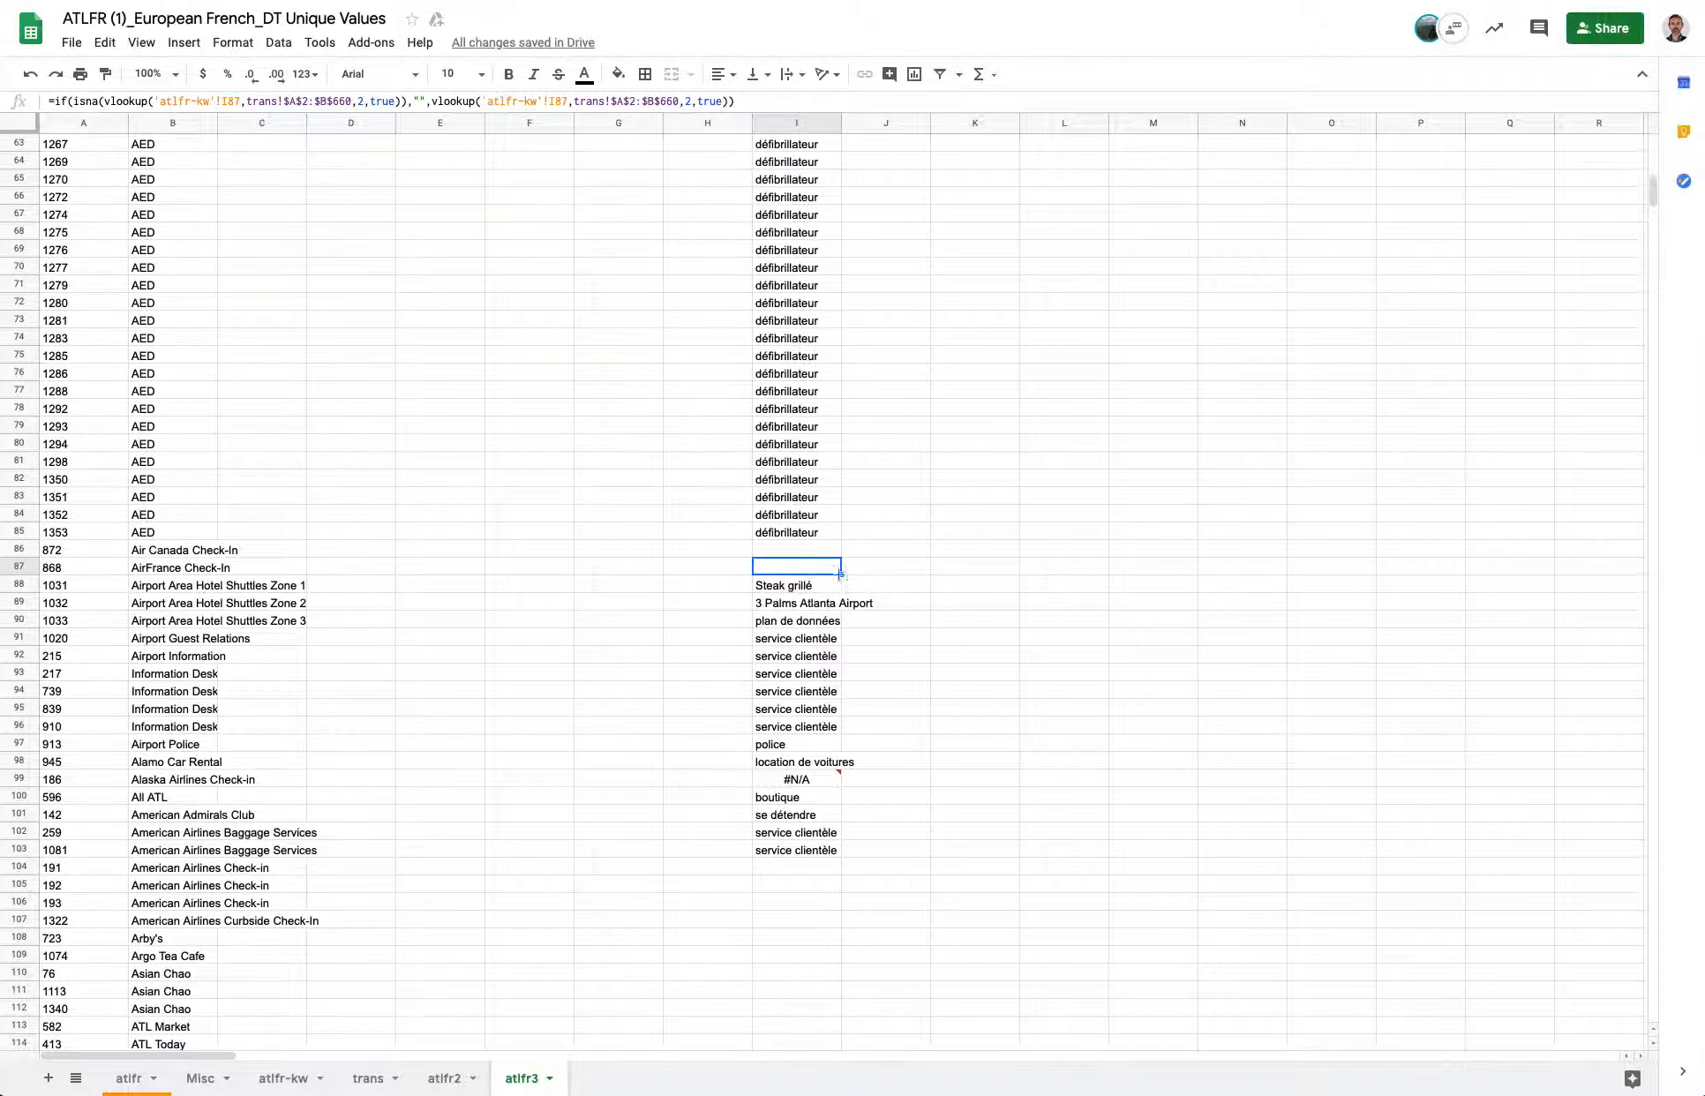
{"action": "left_click_drag", "start_coordinate": [840, 574], "coordinate": [839, 586]}
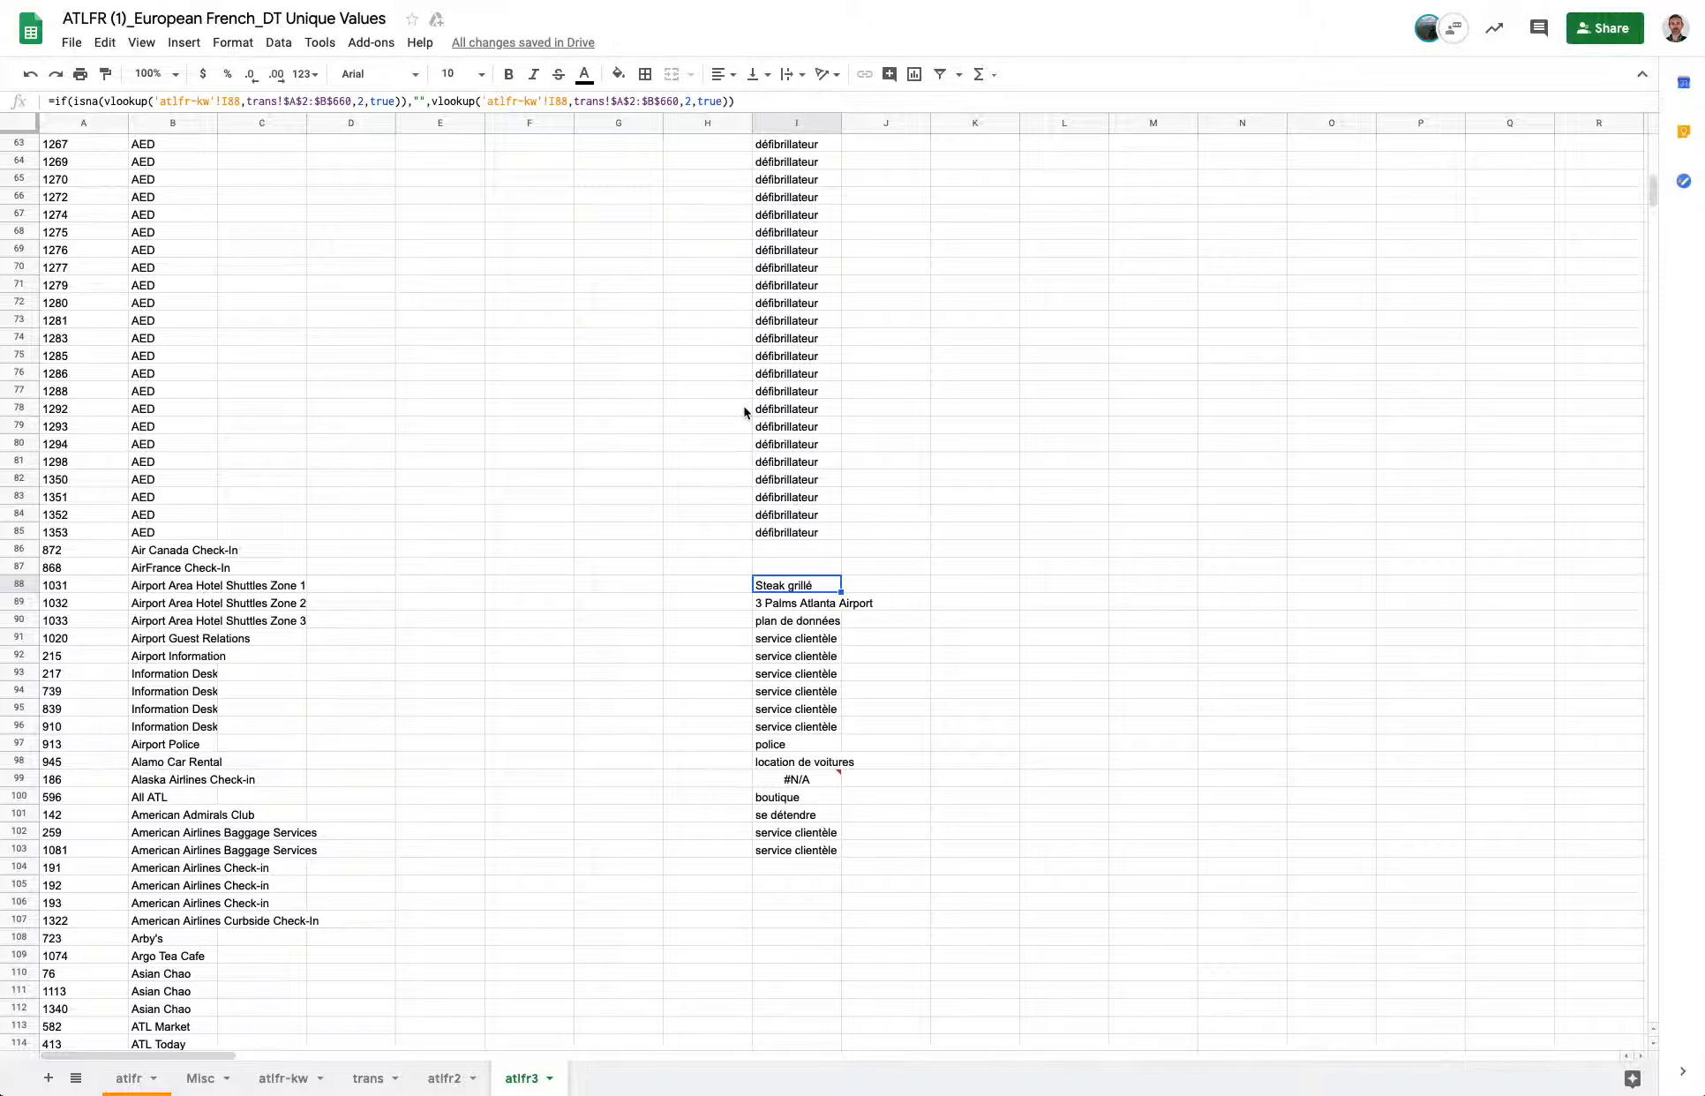
Start an =if(isna(vlookup( formula in atlfr3 cell C2.
{"action": "scroll", "coordinate": [744, 412], "scroll_direction": "up", "scroll_amount": 20}
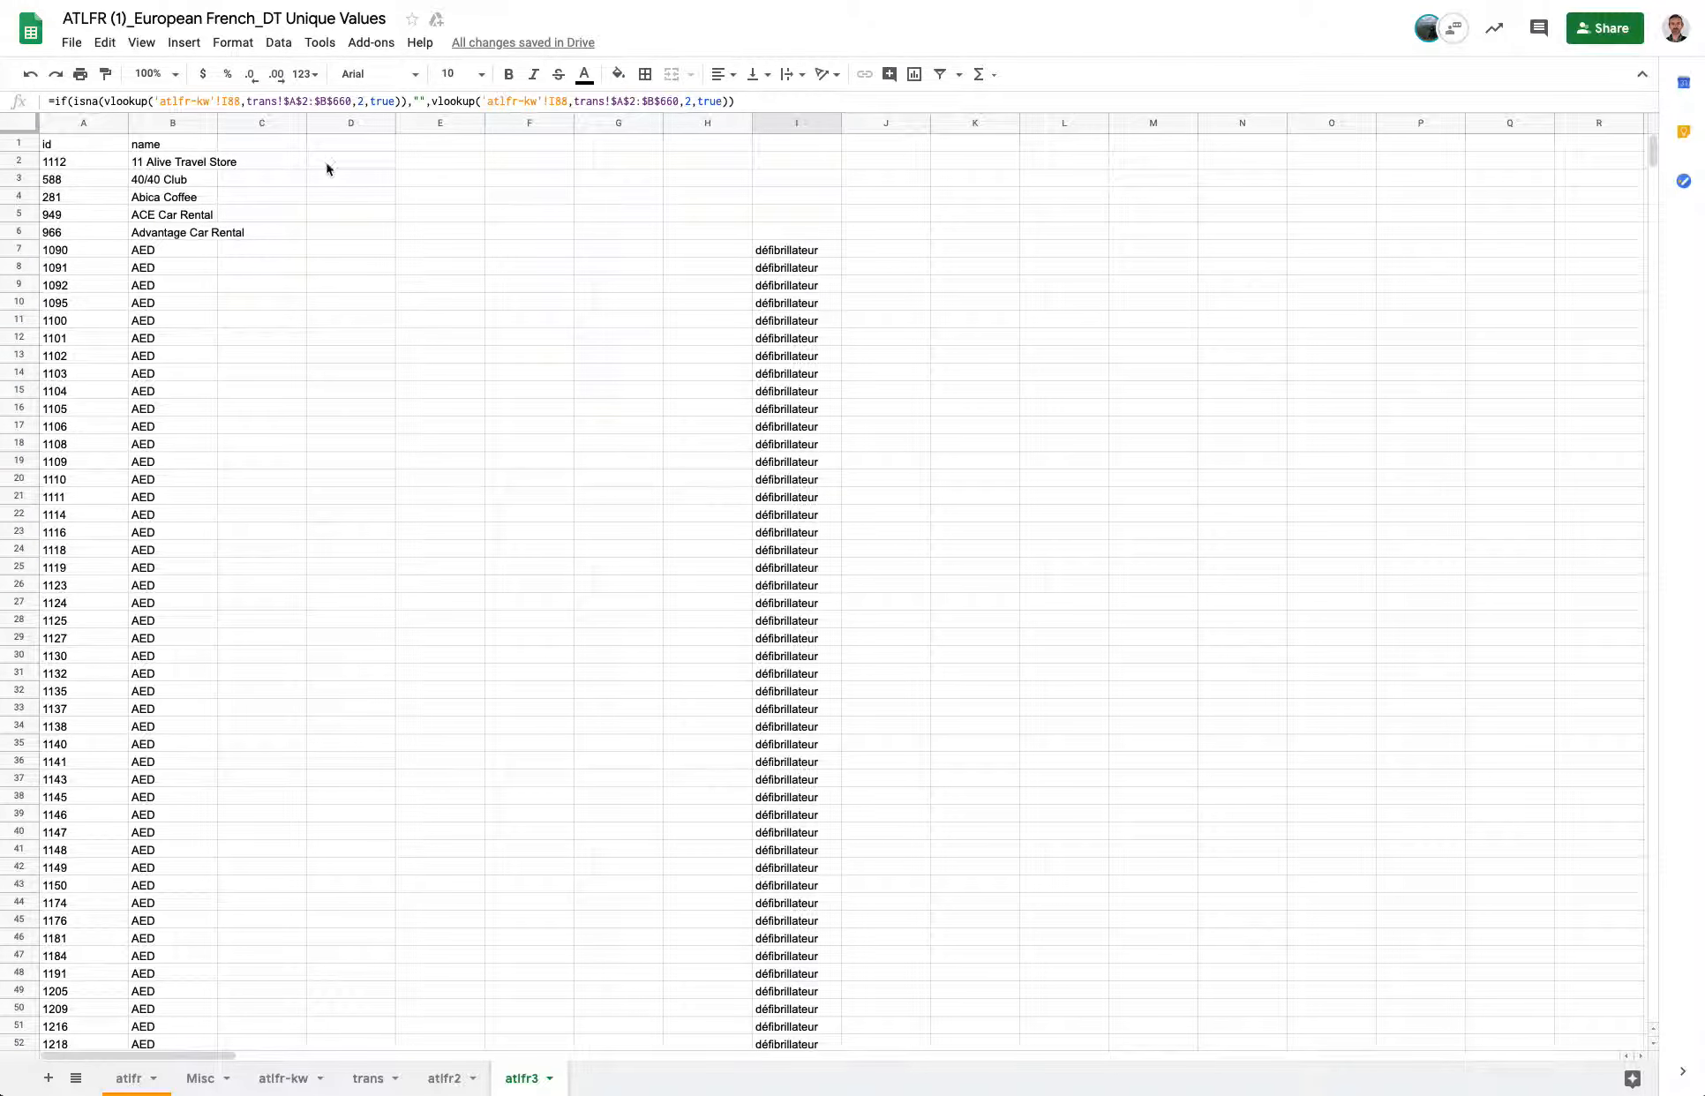
{"action": "left_click", "coordinate": [260, 163]}
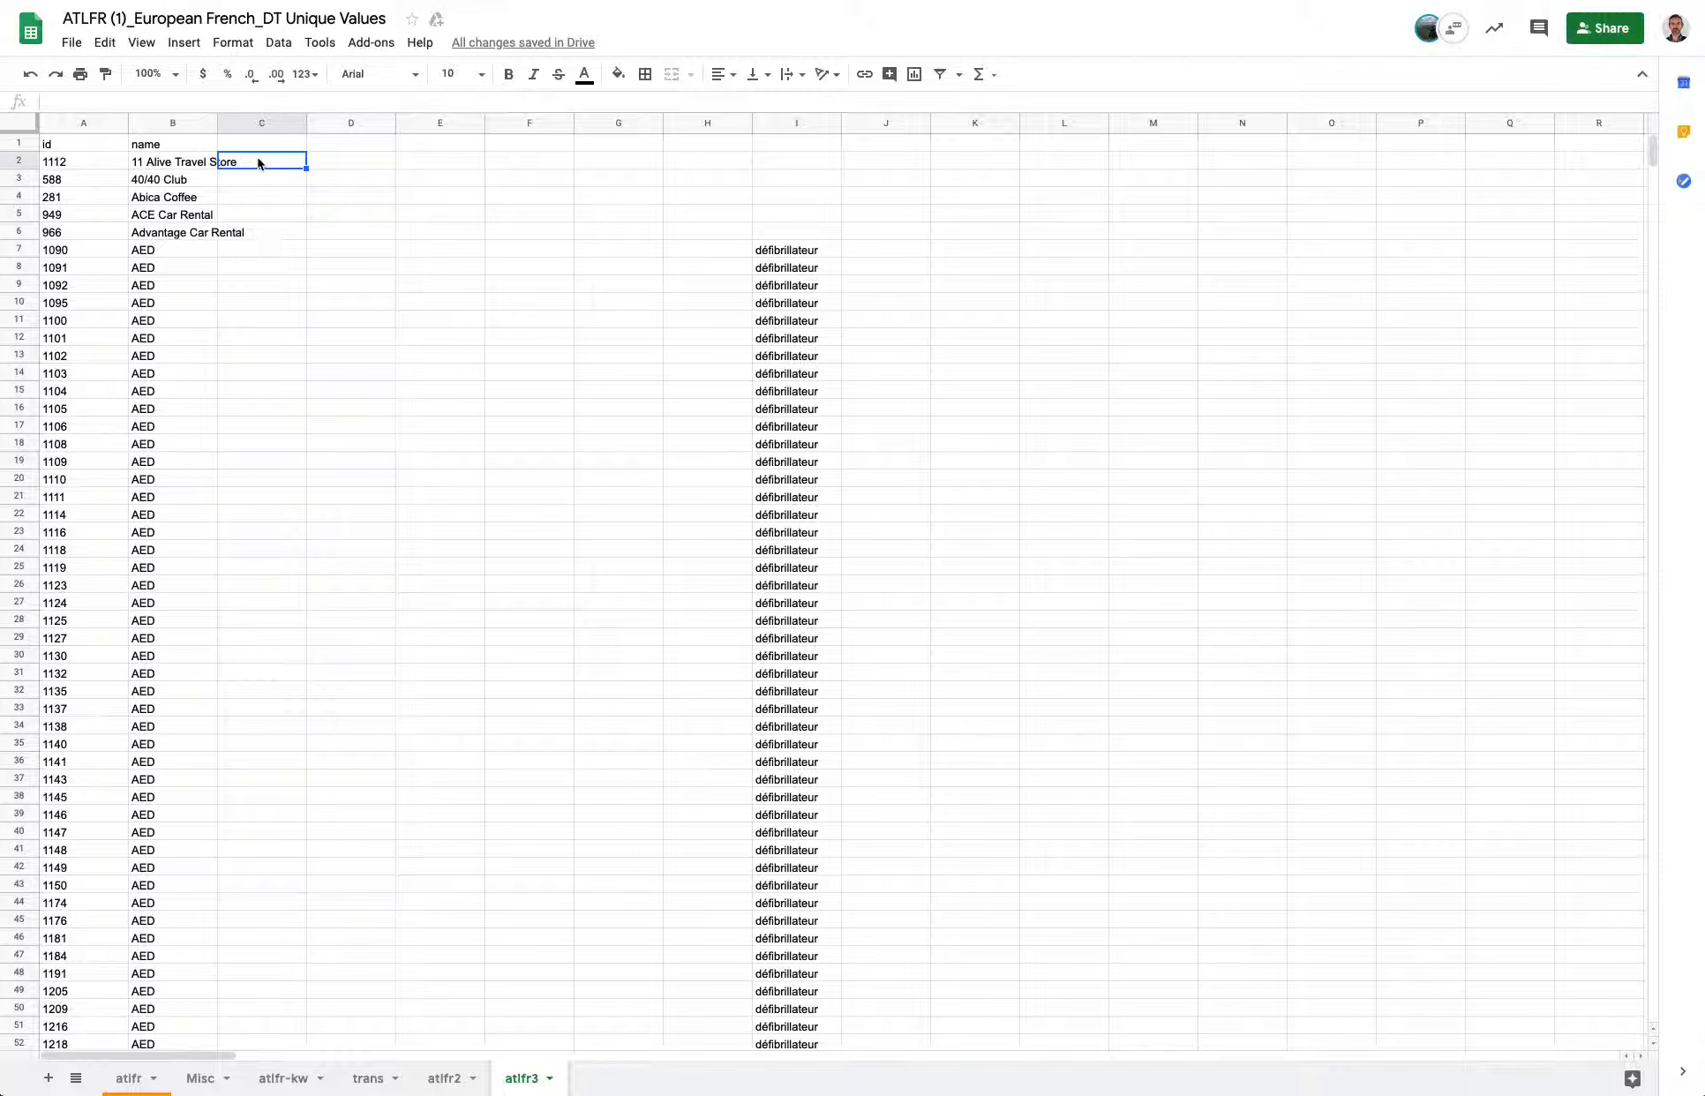
{"action": "scroll", "coordinate": [482, 303], "scroll_direction": "down", "scroll_amount": 5}
{"action": "scroll", "coordinate": [483, 303], "scroll_direction": "up", "scroll_amount": 5}
{"action": "type", "text": "=if"}
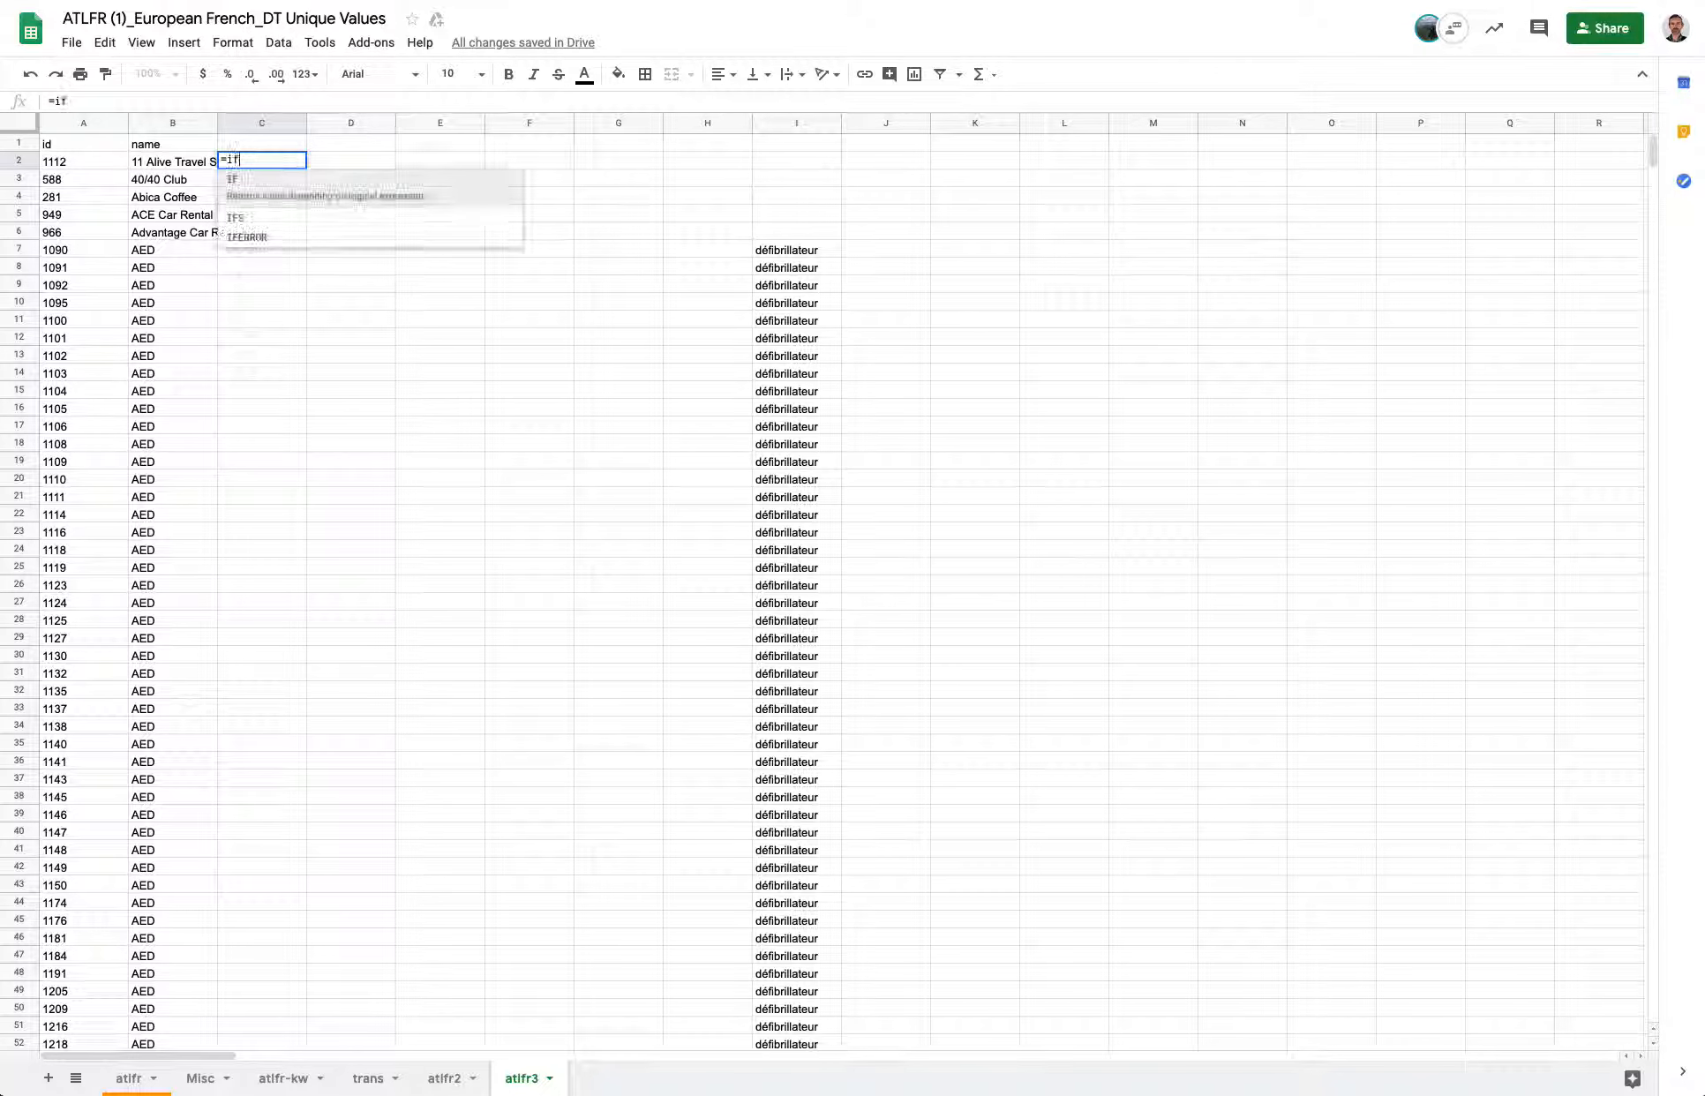
{"action": "type", "text": "(isna("}
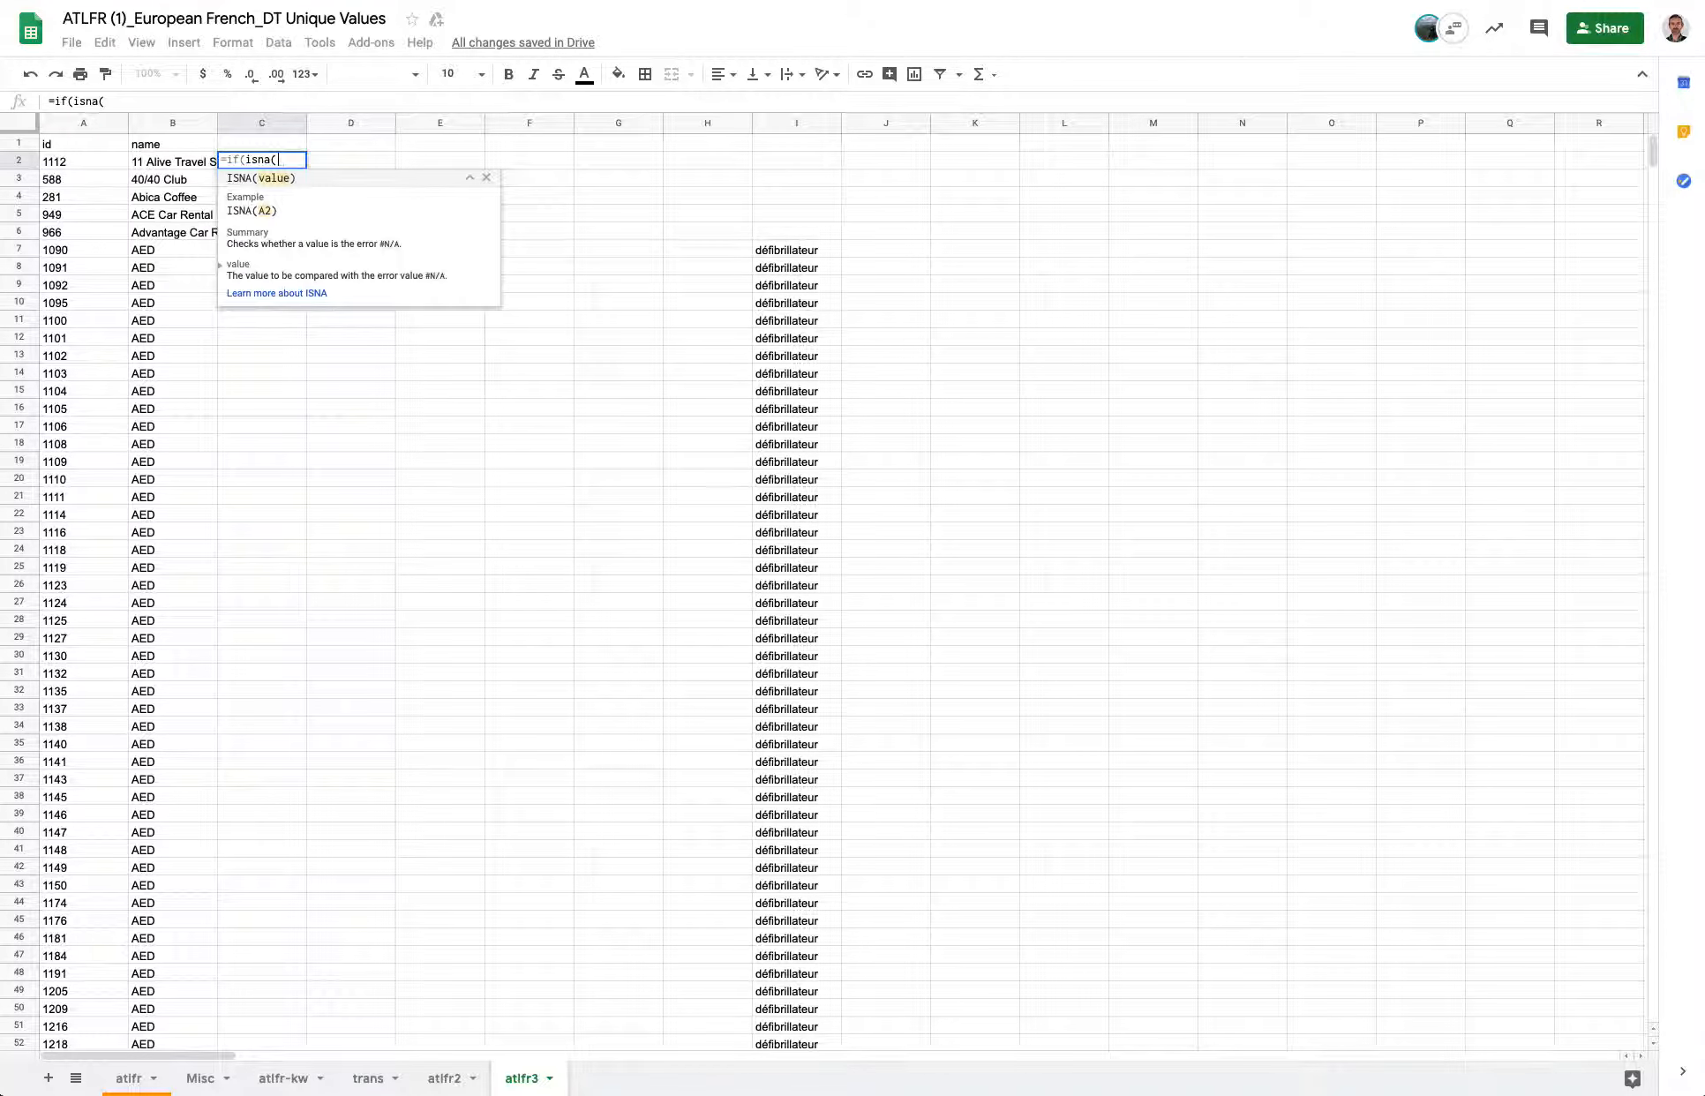
{"action": "type", "text": "vlookupd"}
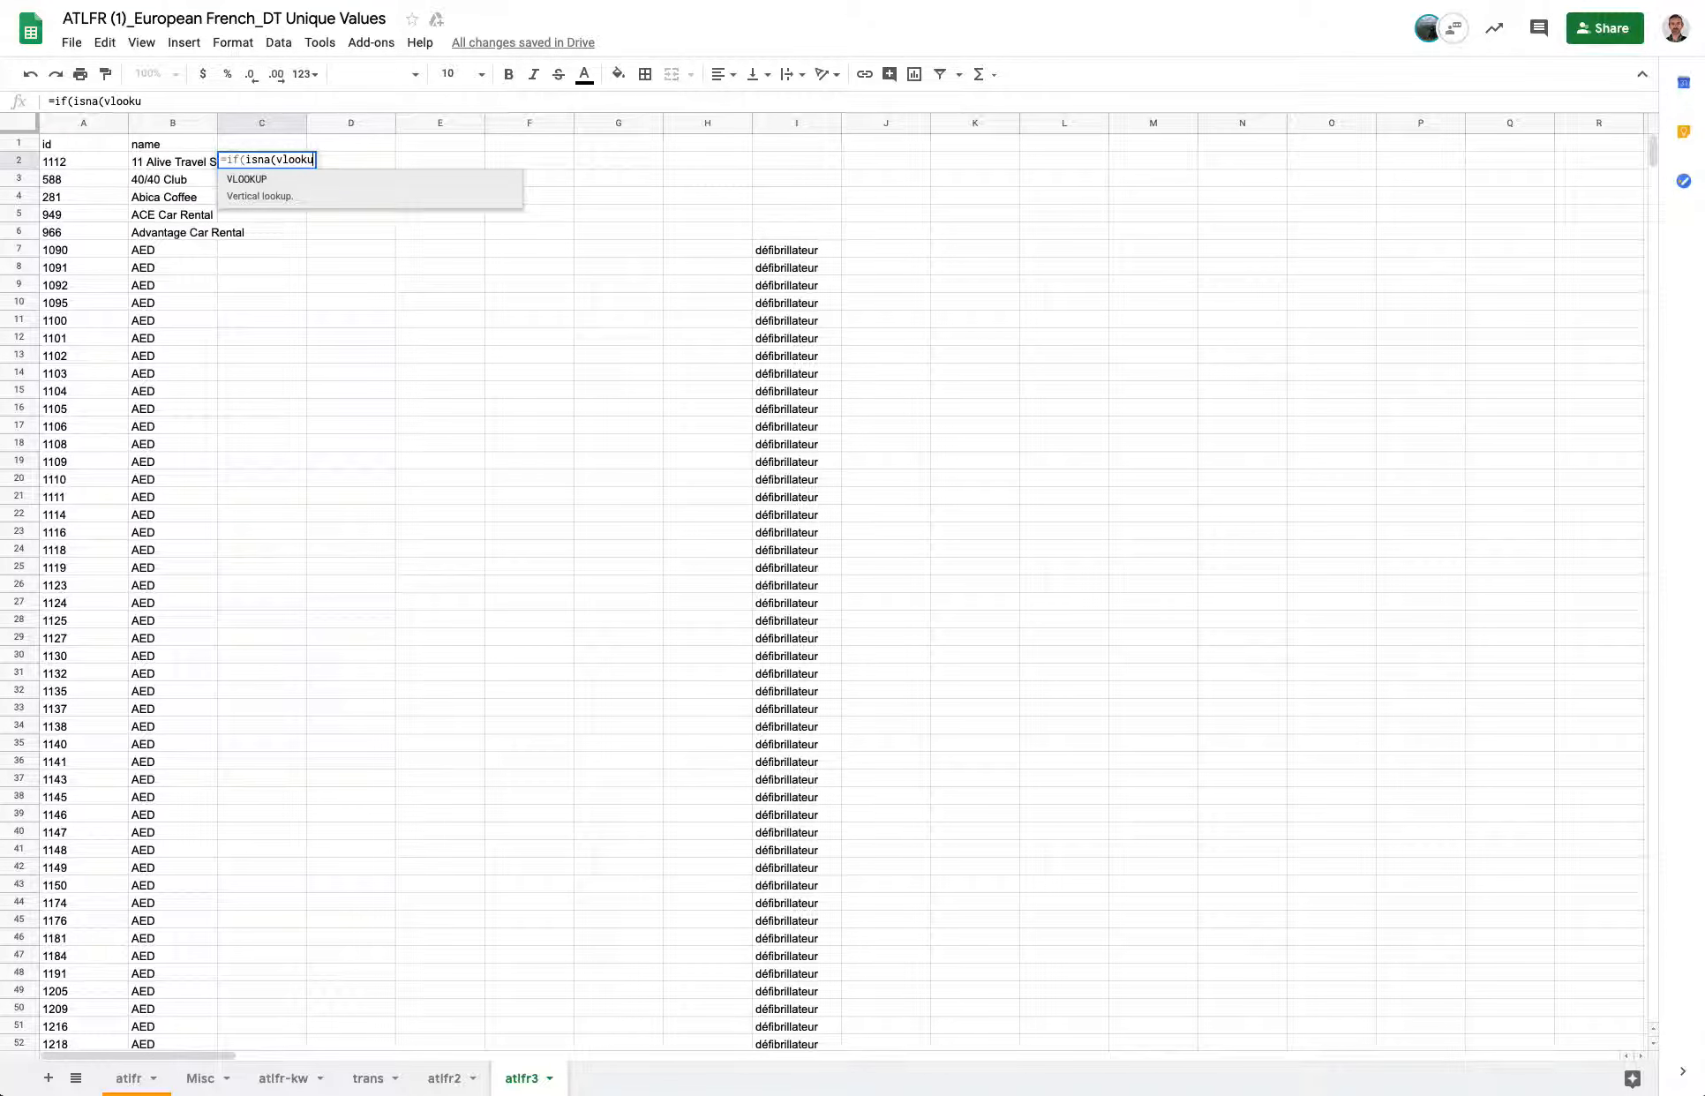
{"action": "key", "text": "BackSpace"}
{"action": "type", "text": "("}
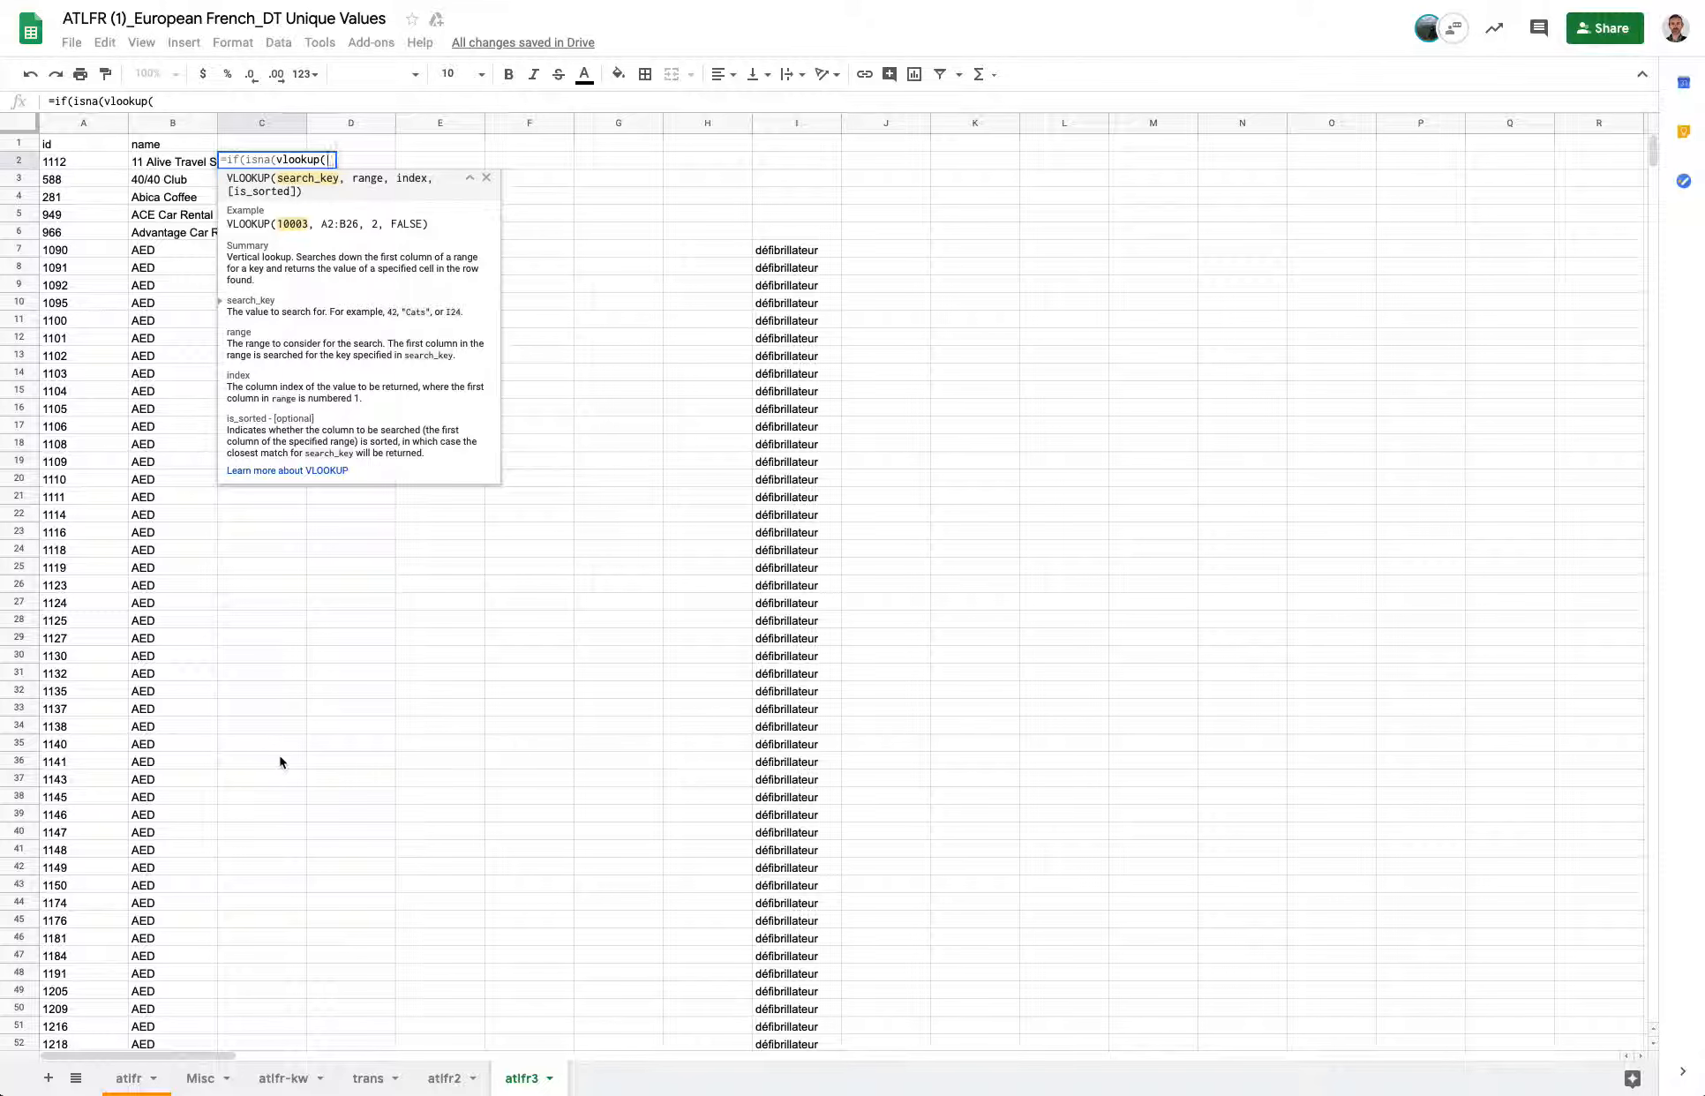
Set the lookup key of C2's VLOOKUP to 'atlfr-kw'!C2.
{"action": "left_click", "coordinate": [296, 1078]}
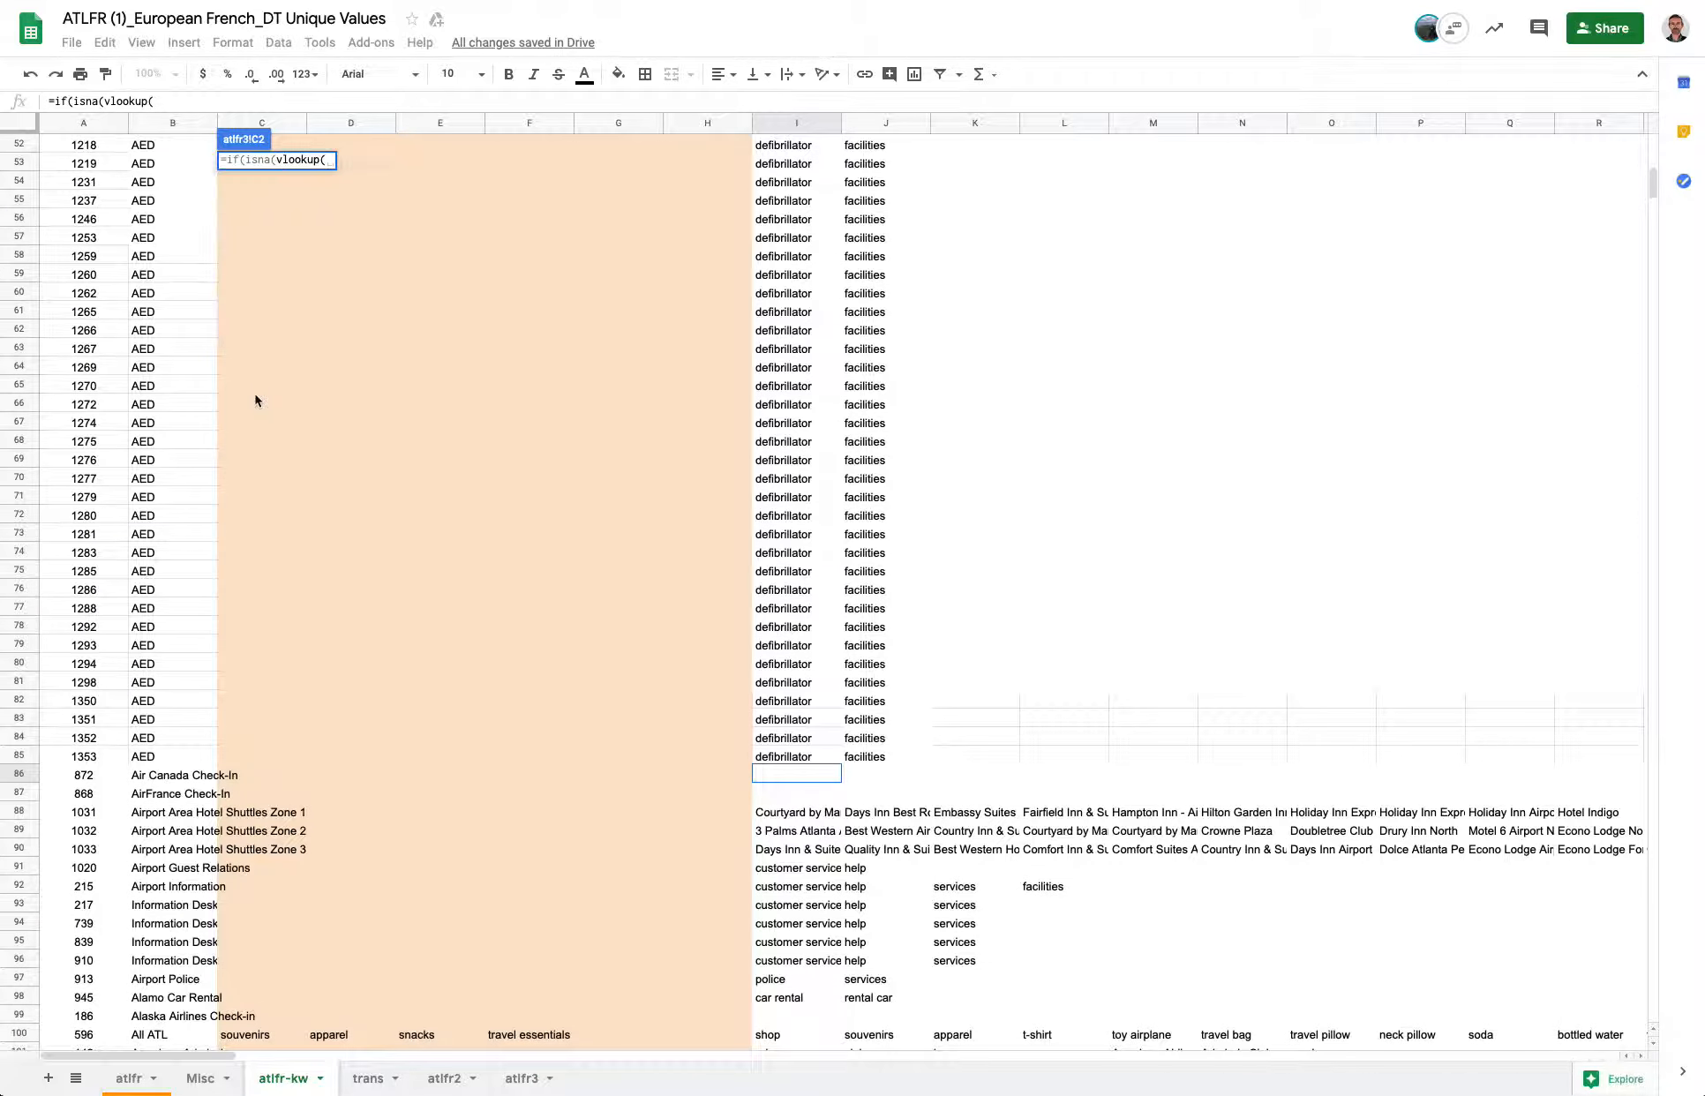
{"action": "left_click", "coordinate": [191, 164]}
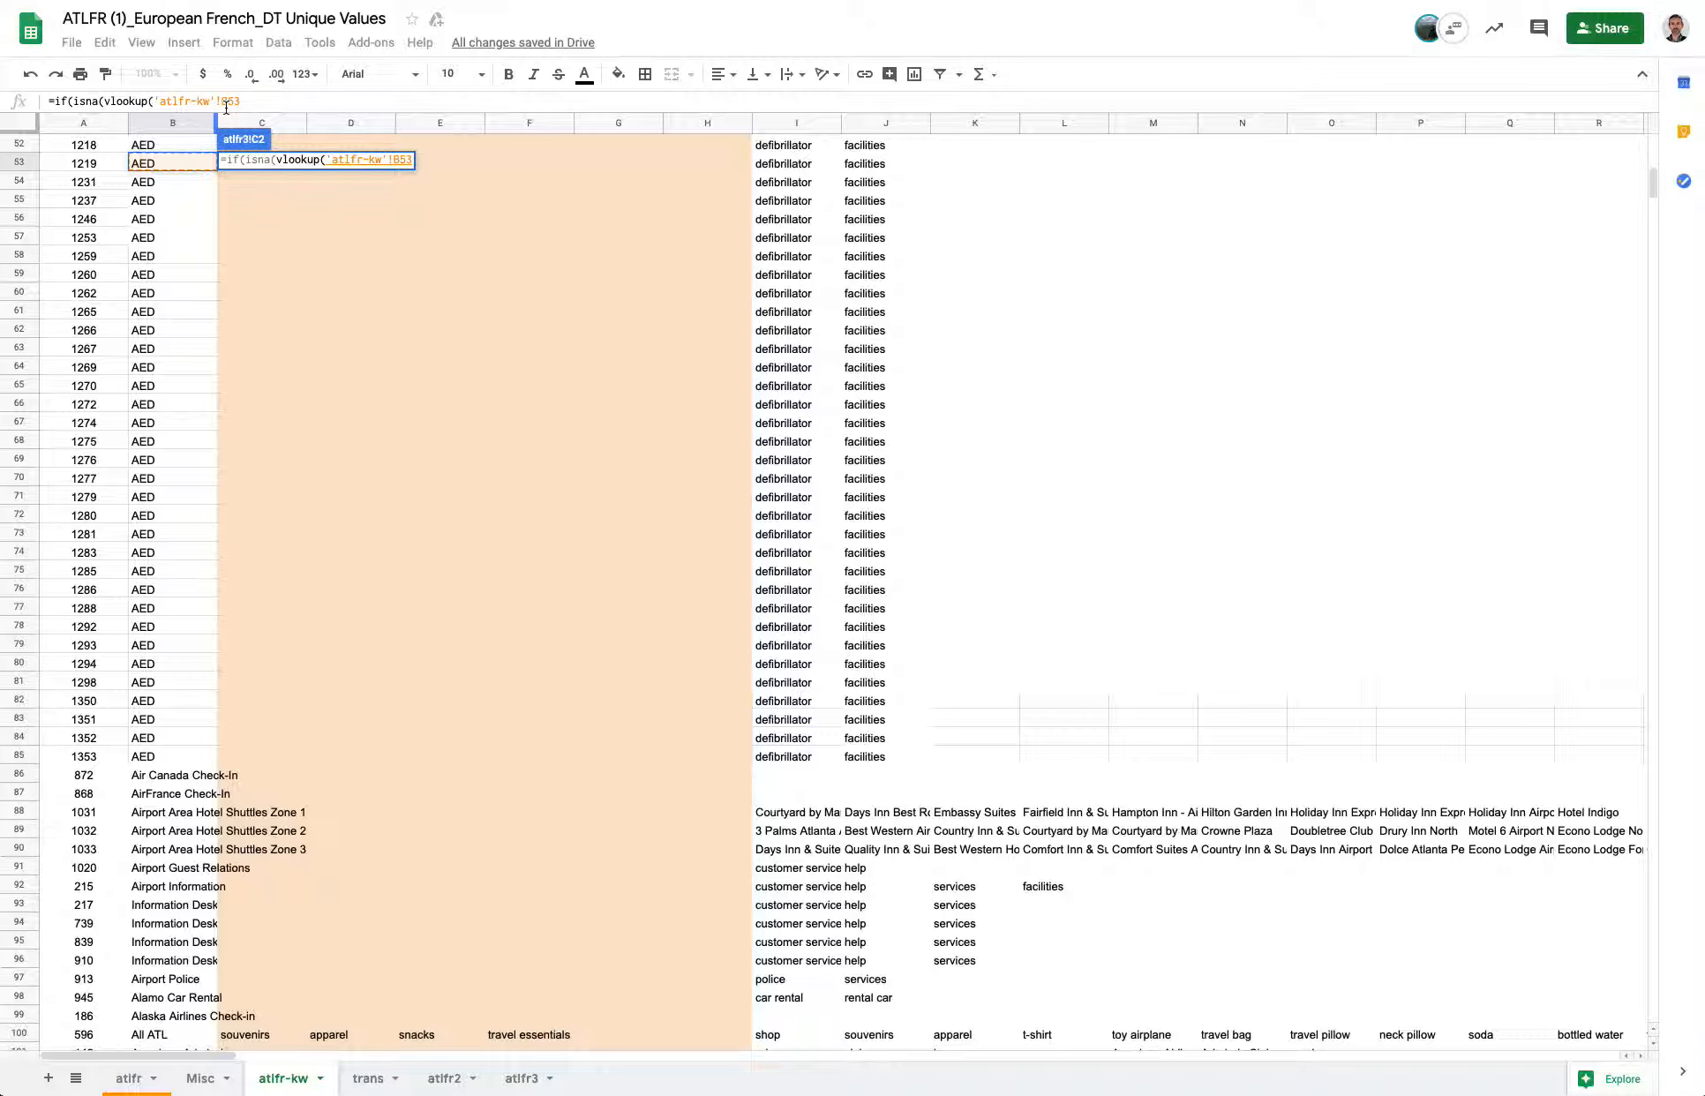
{"action": "key", "text": "Right"}
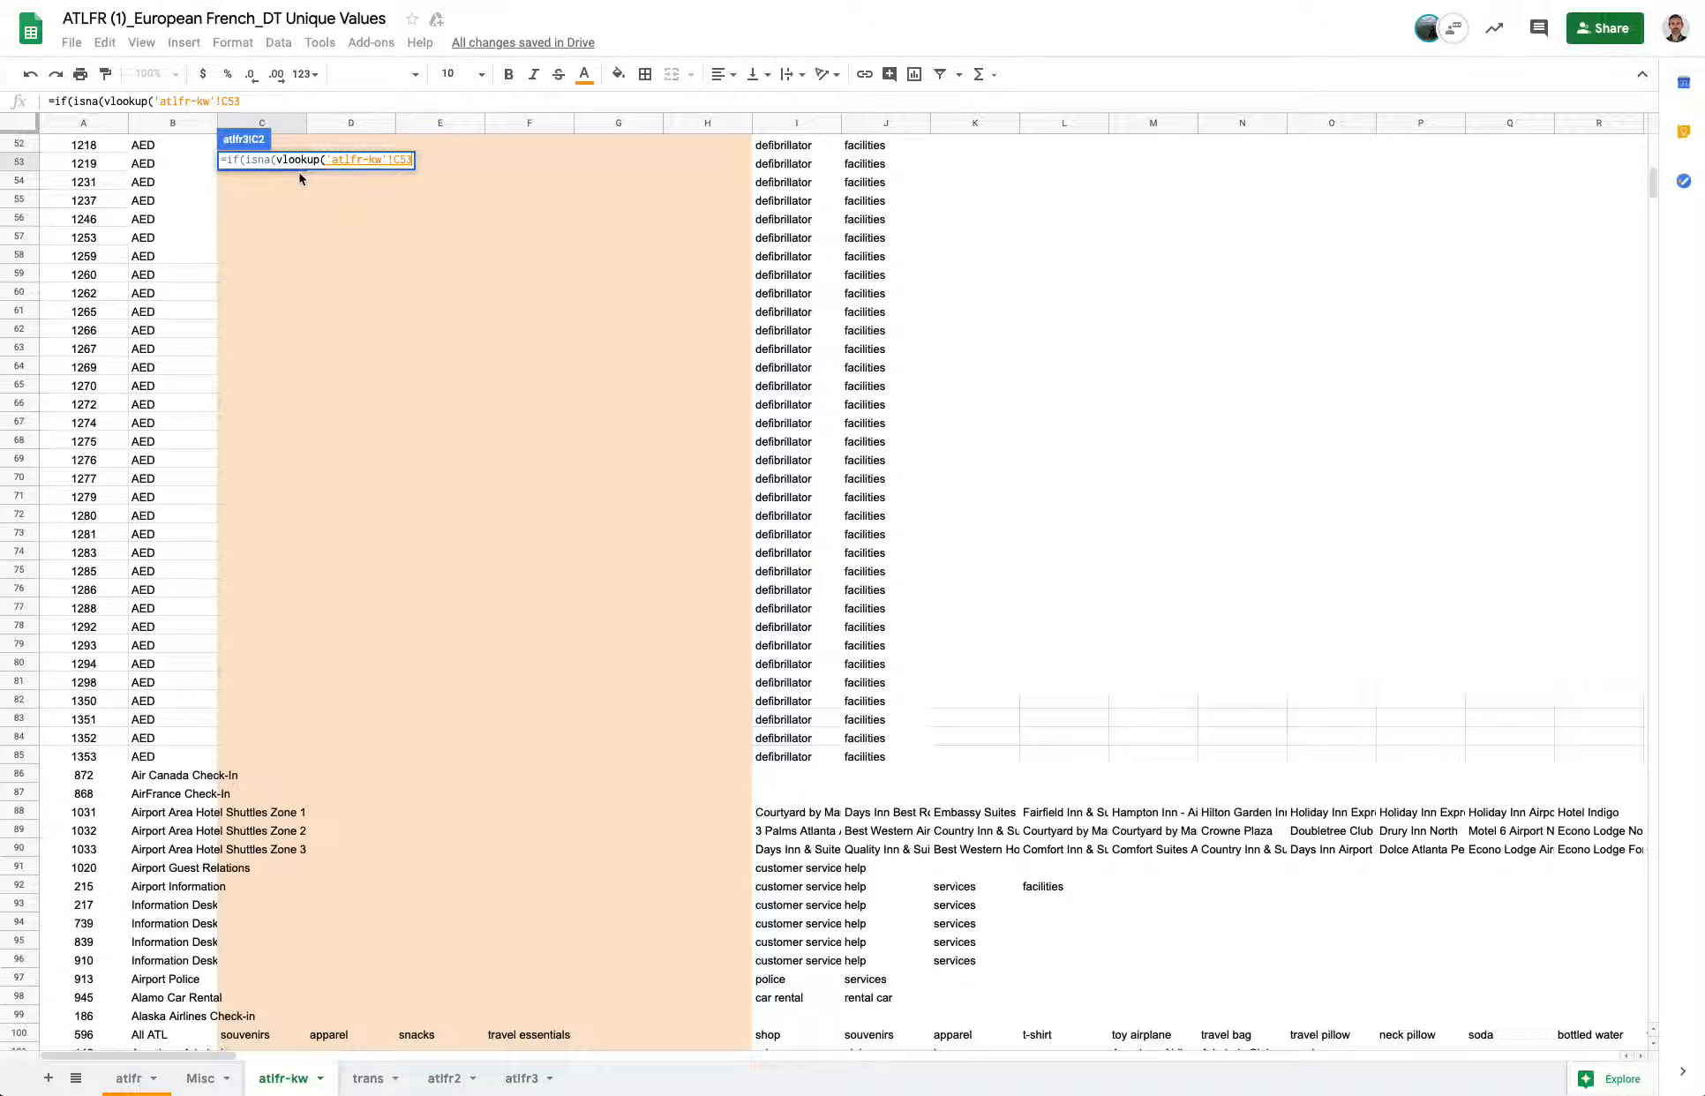
{"action": "key", "text": "BackSpace"}
{"action": "key", "text": "BackSpace"}
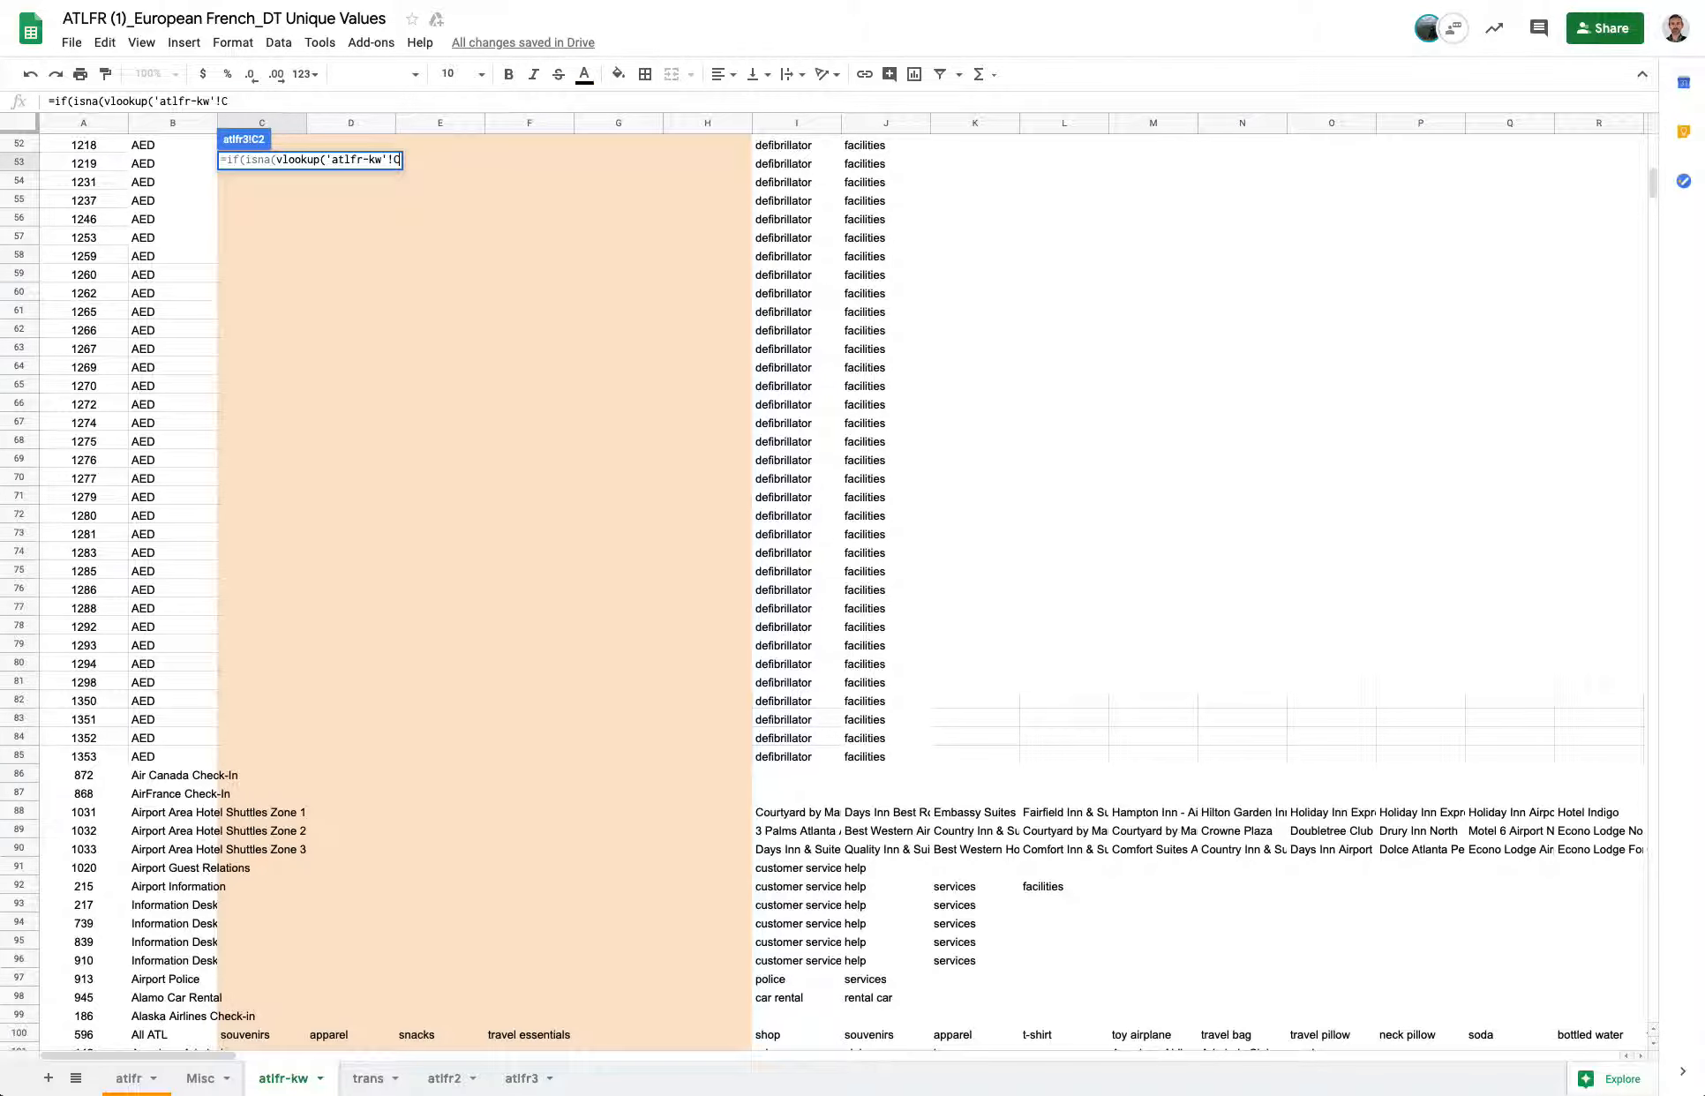
{"action": "type", "text": "2"}
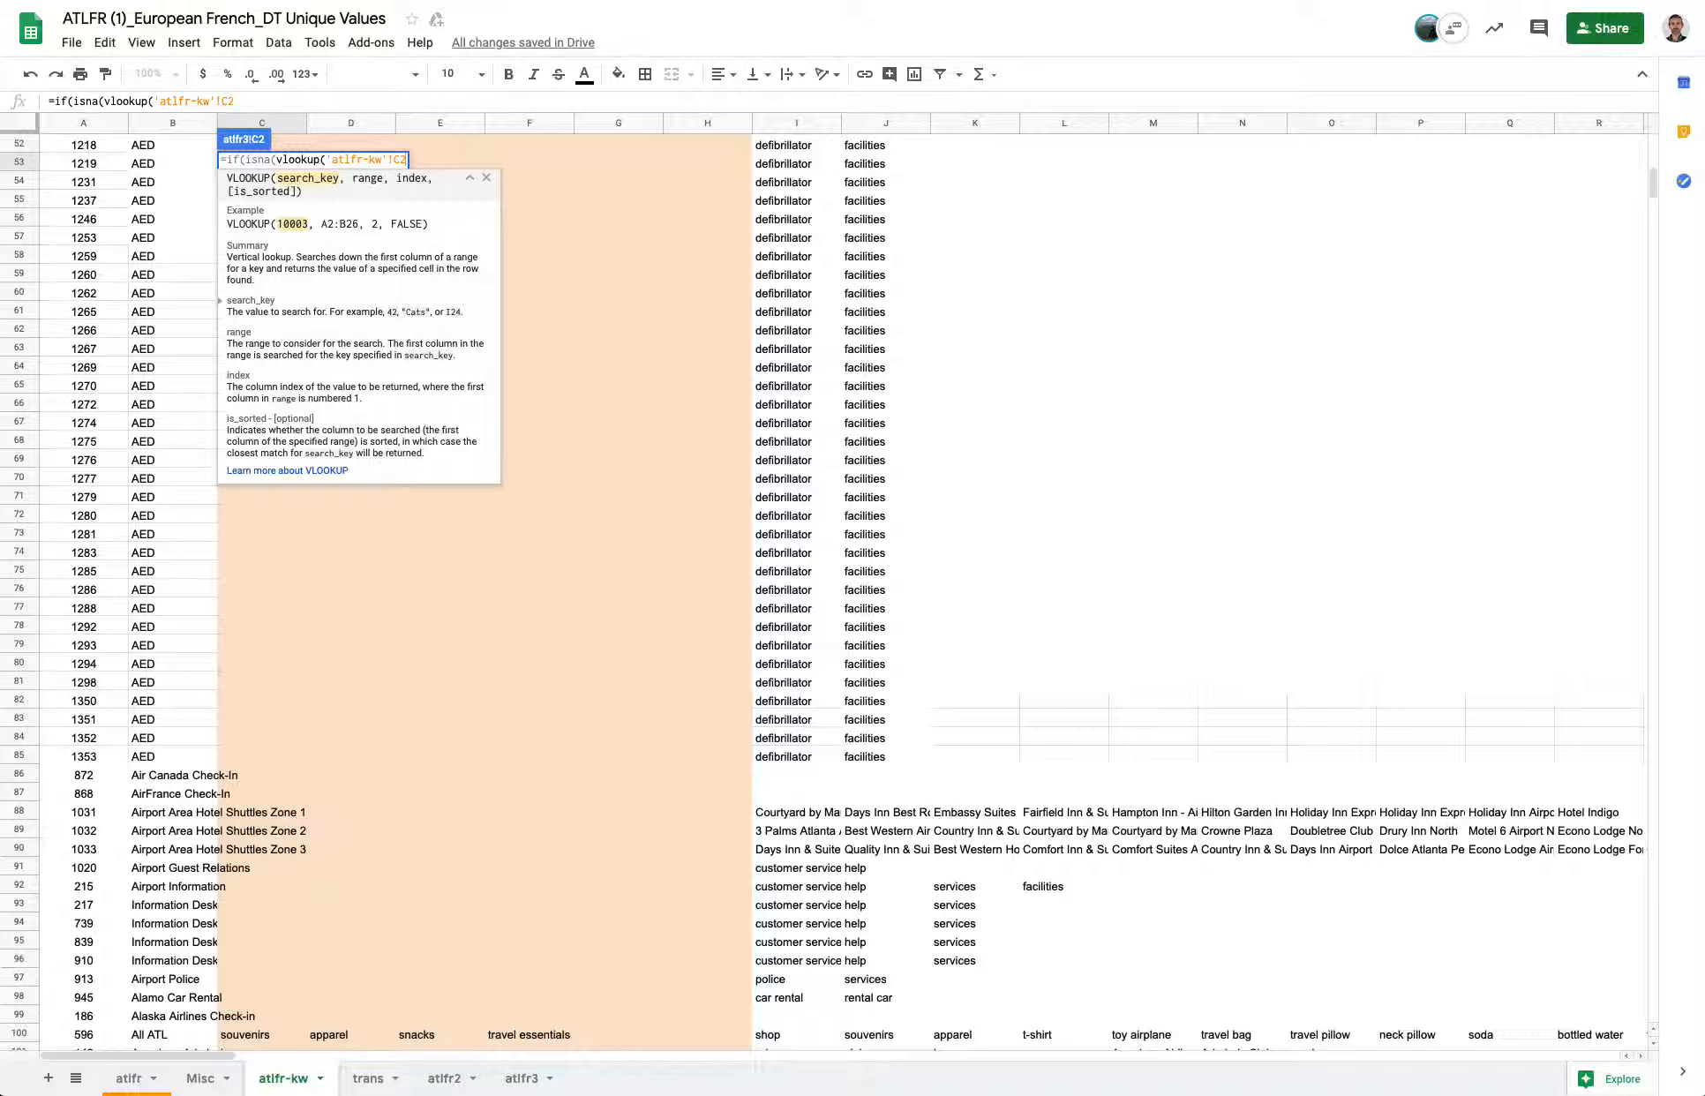
{"action": "type", "text": ","}
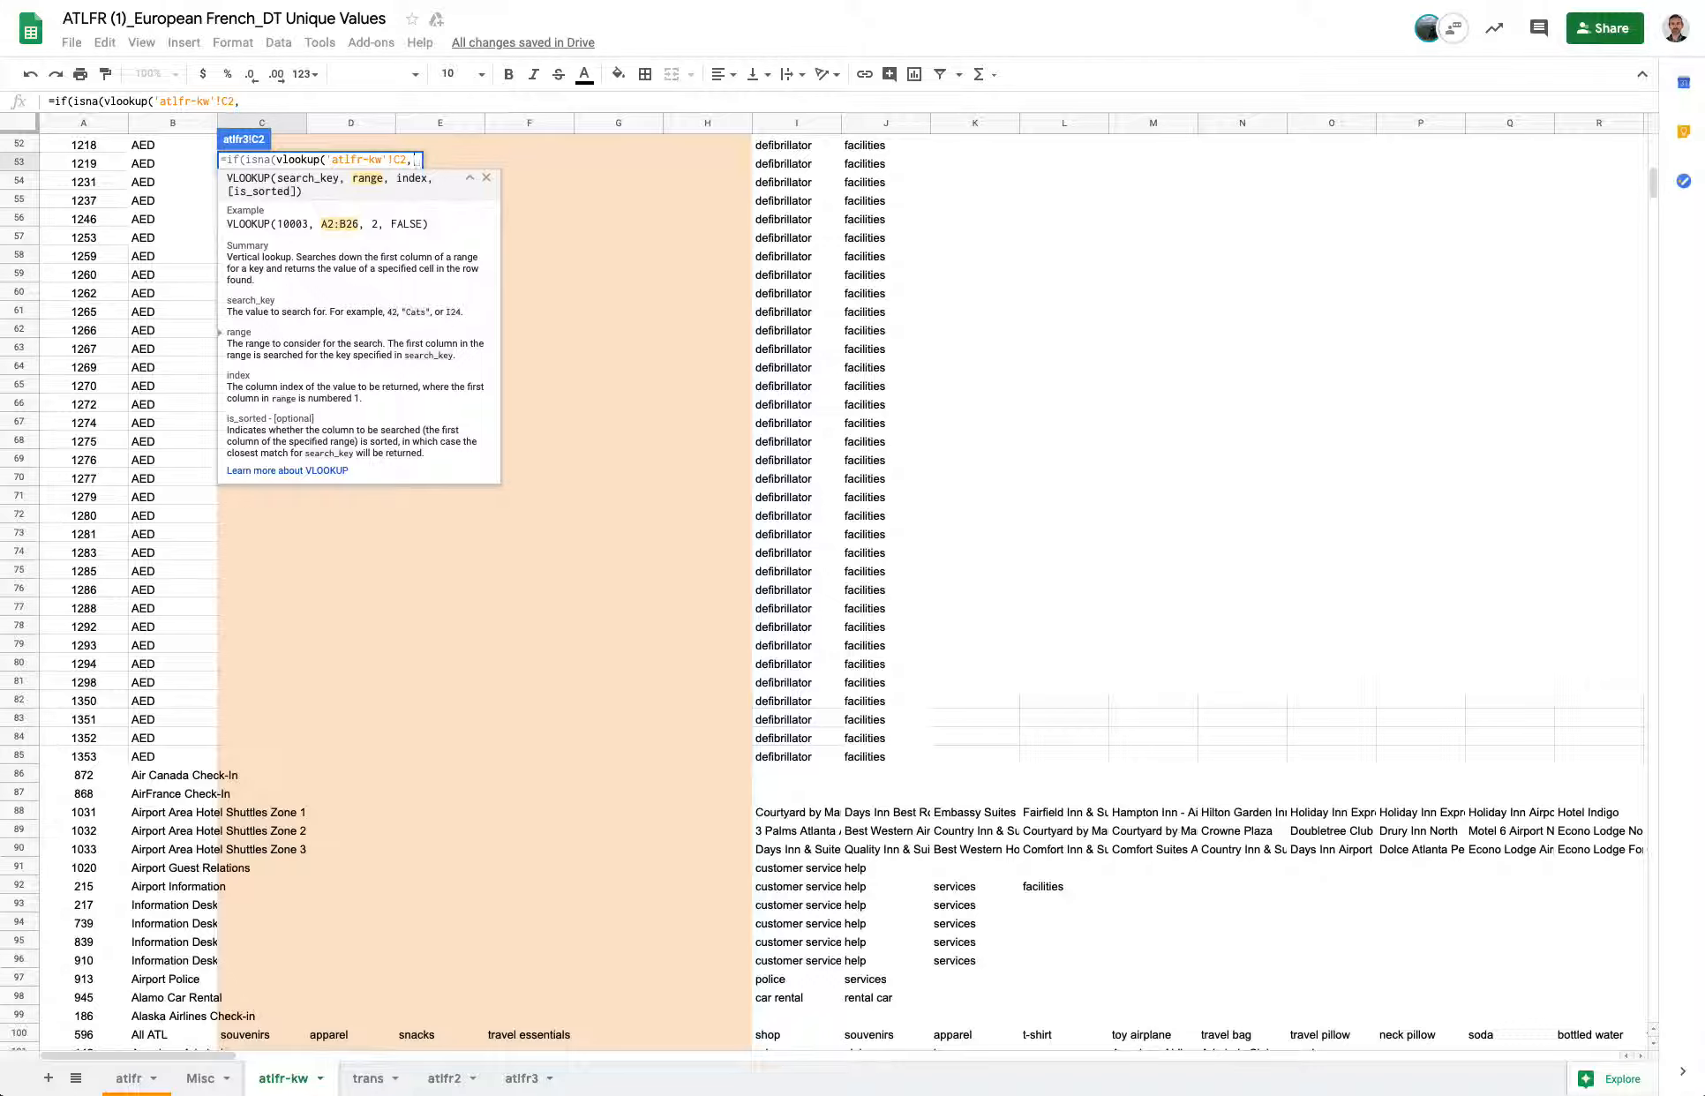
Set the range argument of C2's VLOOKUP to trans!$A$2:$B$660 by selecting the trans sheet's two columns.
{"action": "left_click", "coordinate": [368, 1079]}
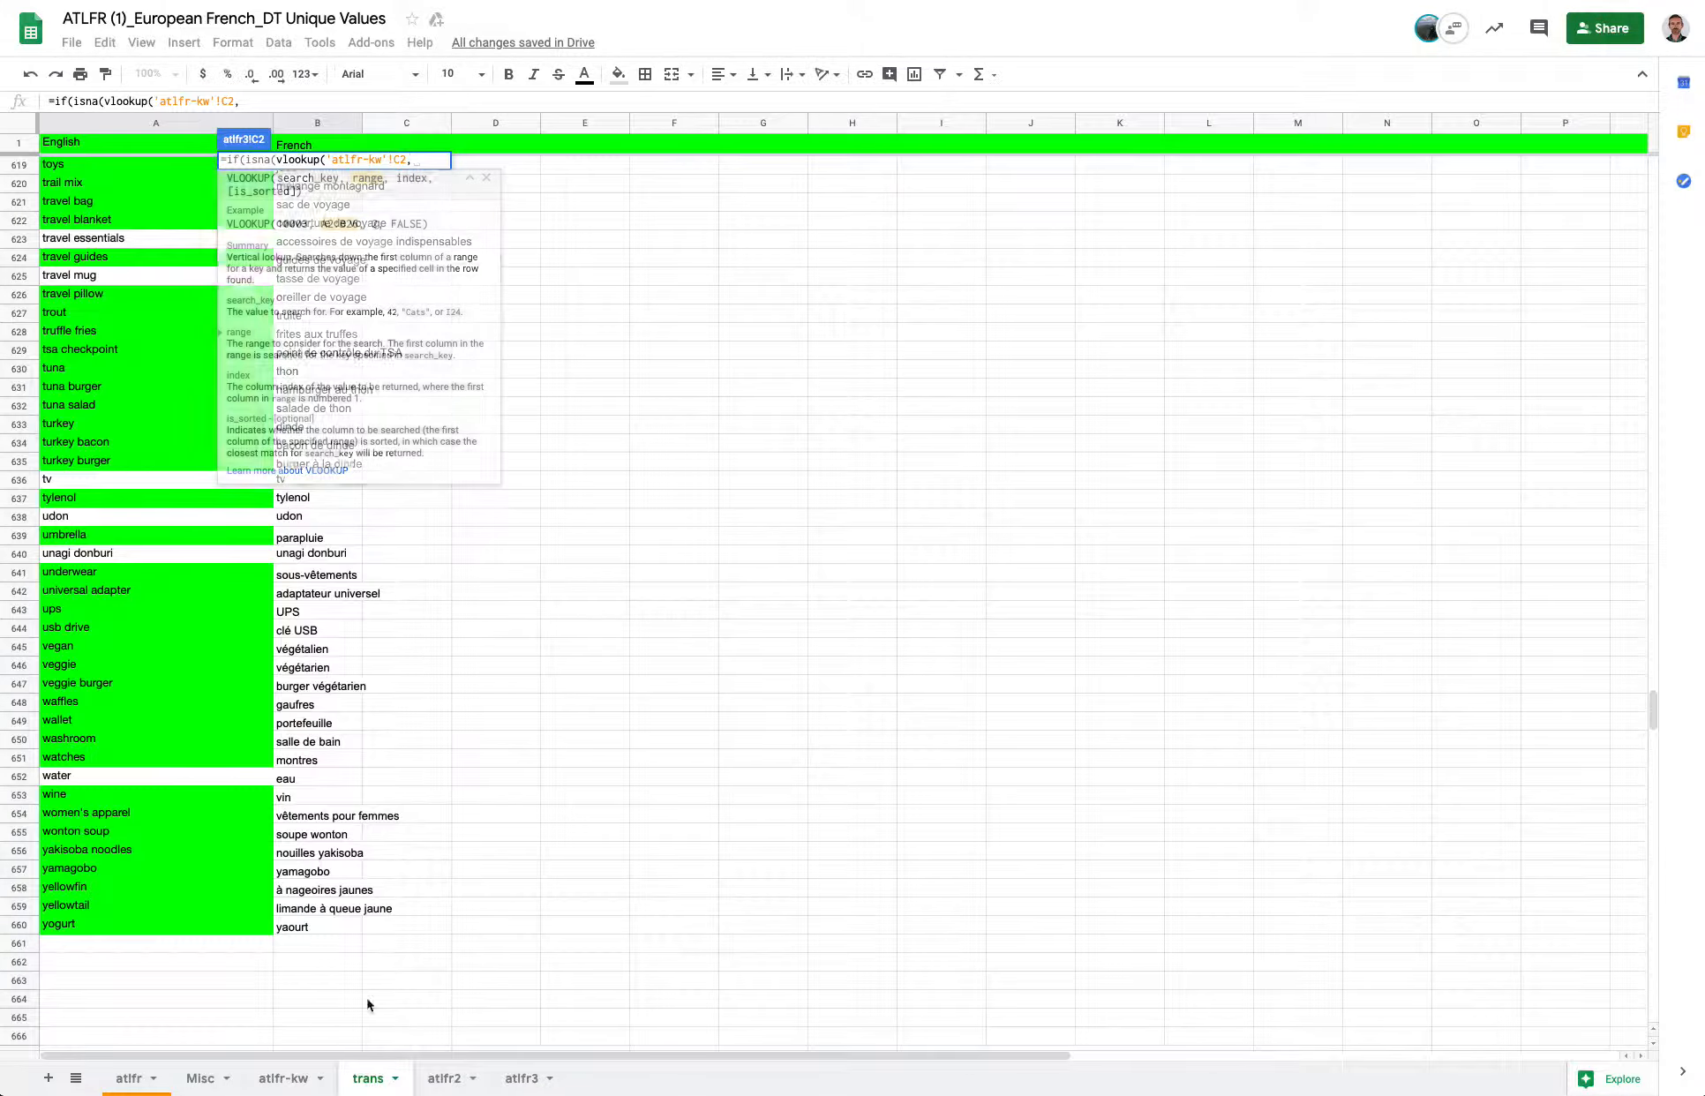
{"action": "scroll", "coordinate": [333, 315], "scroll_direction": "up", "scroll_amount": 20}
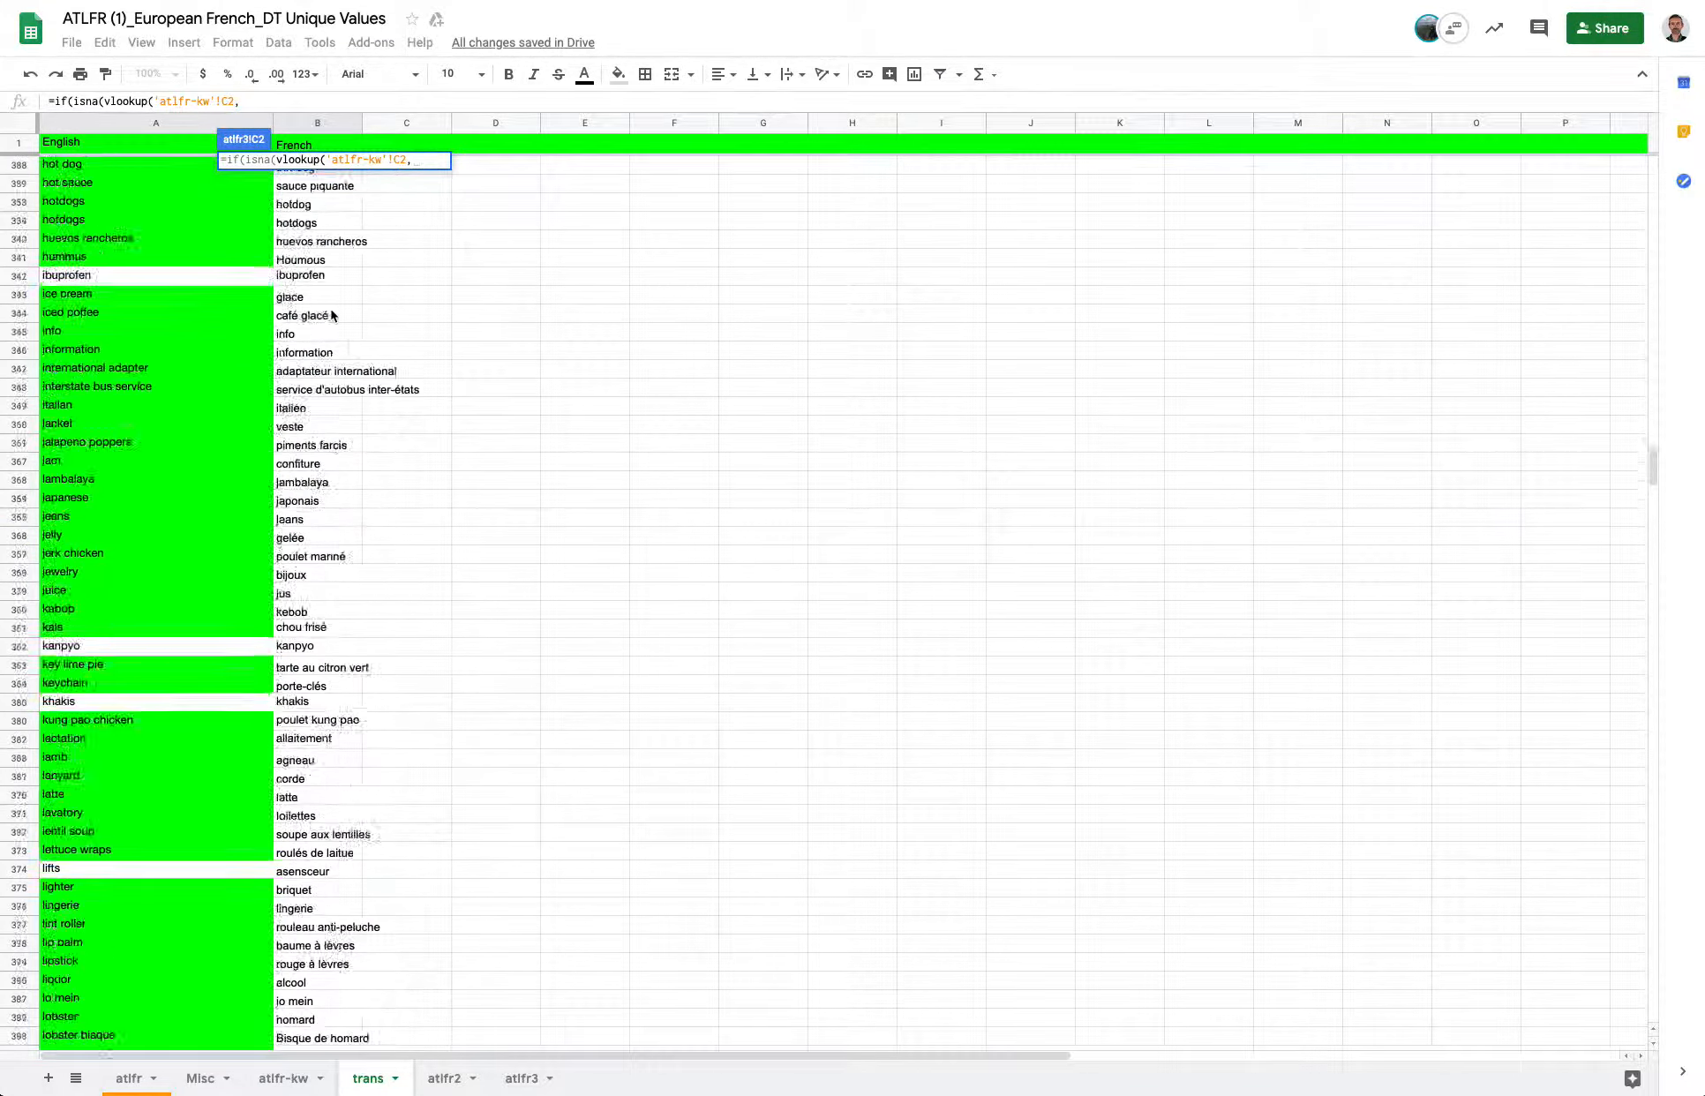
{"action": "scroll", "coordinate": [332, 315], "scroll_direction": "up", "scroll_amount": 20}
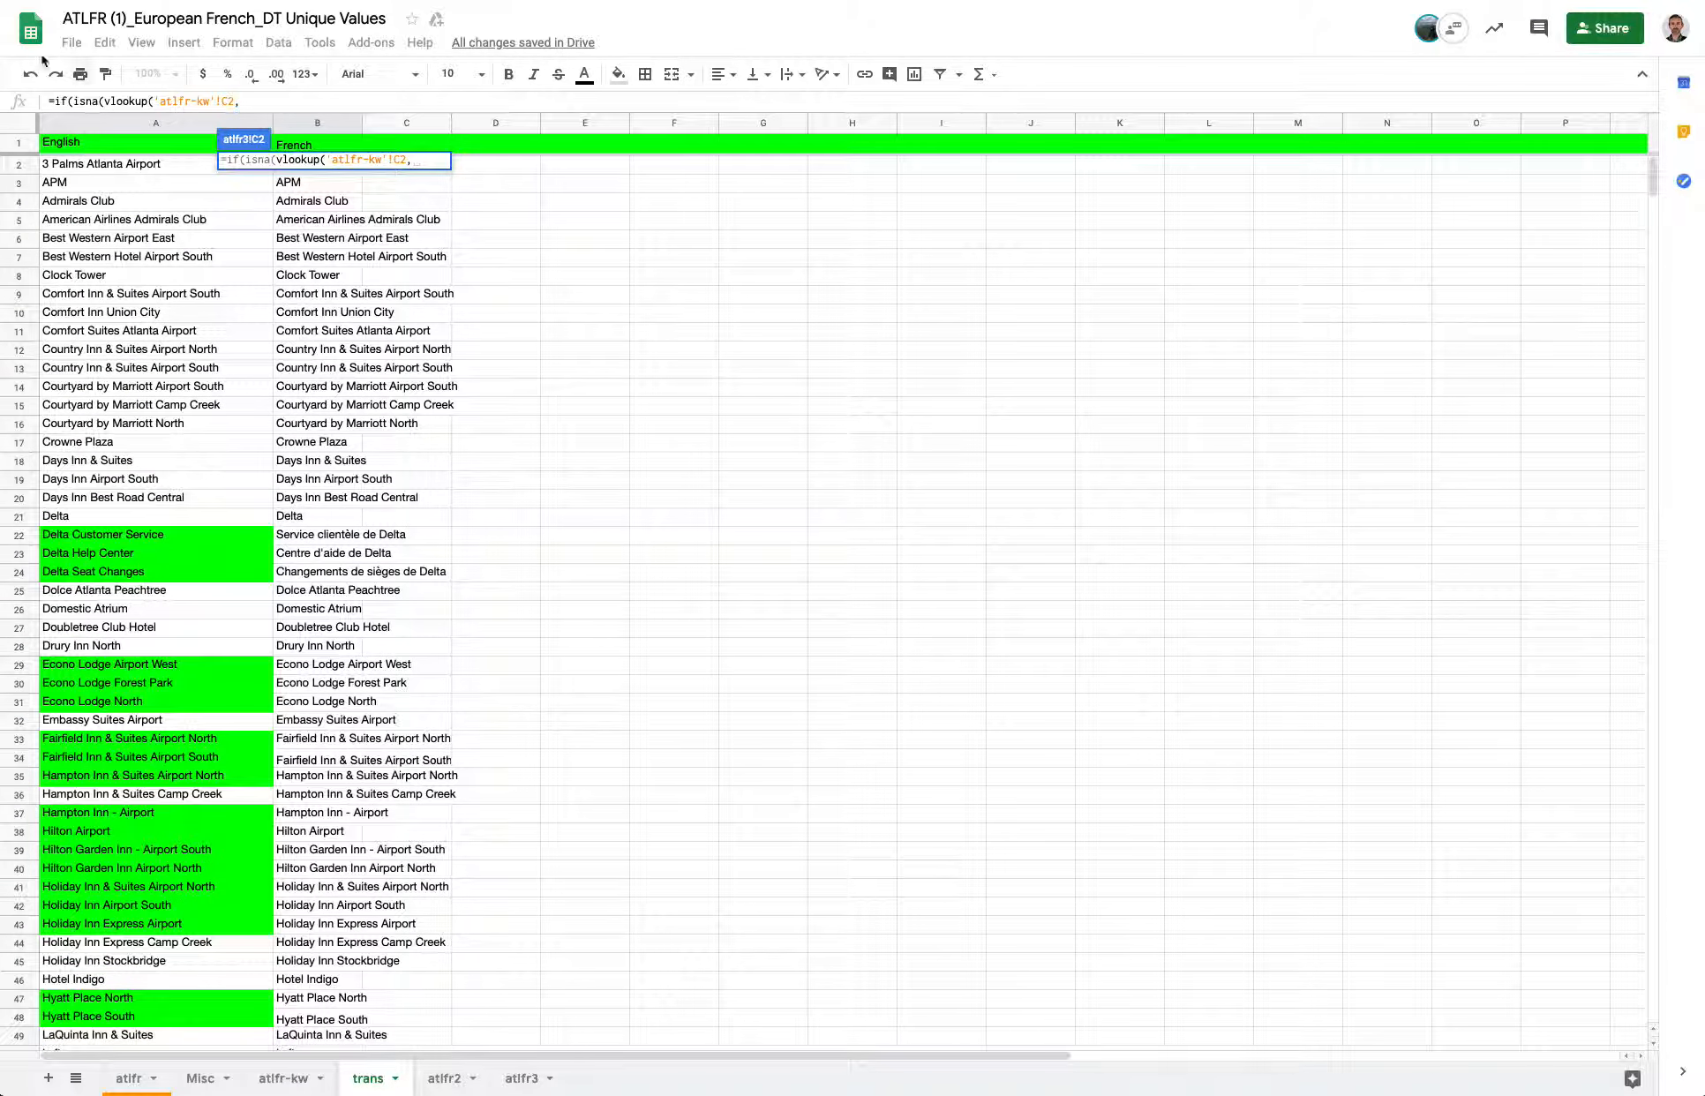
{"action": "left_click", "coordinate": [93, 166]}
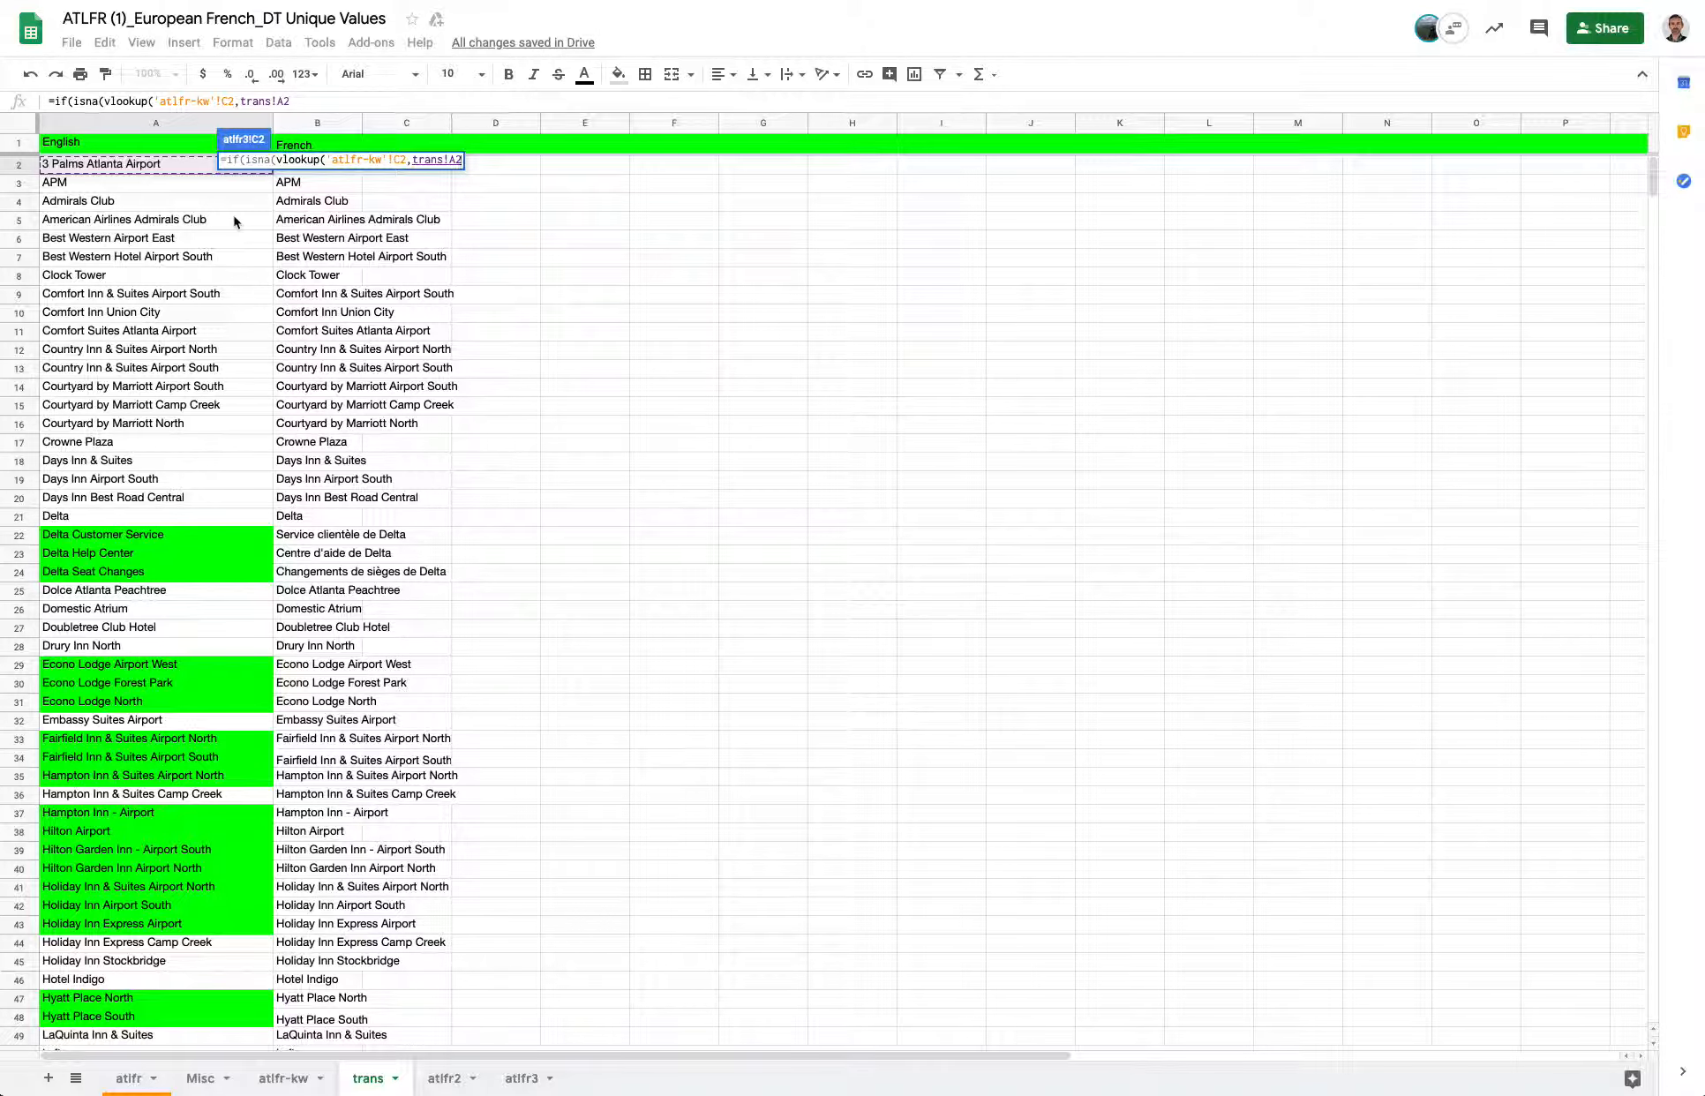
{"action": "key", "text": "shift+Right"}
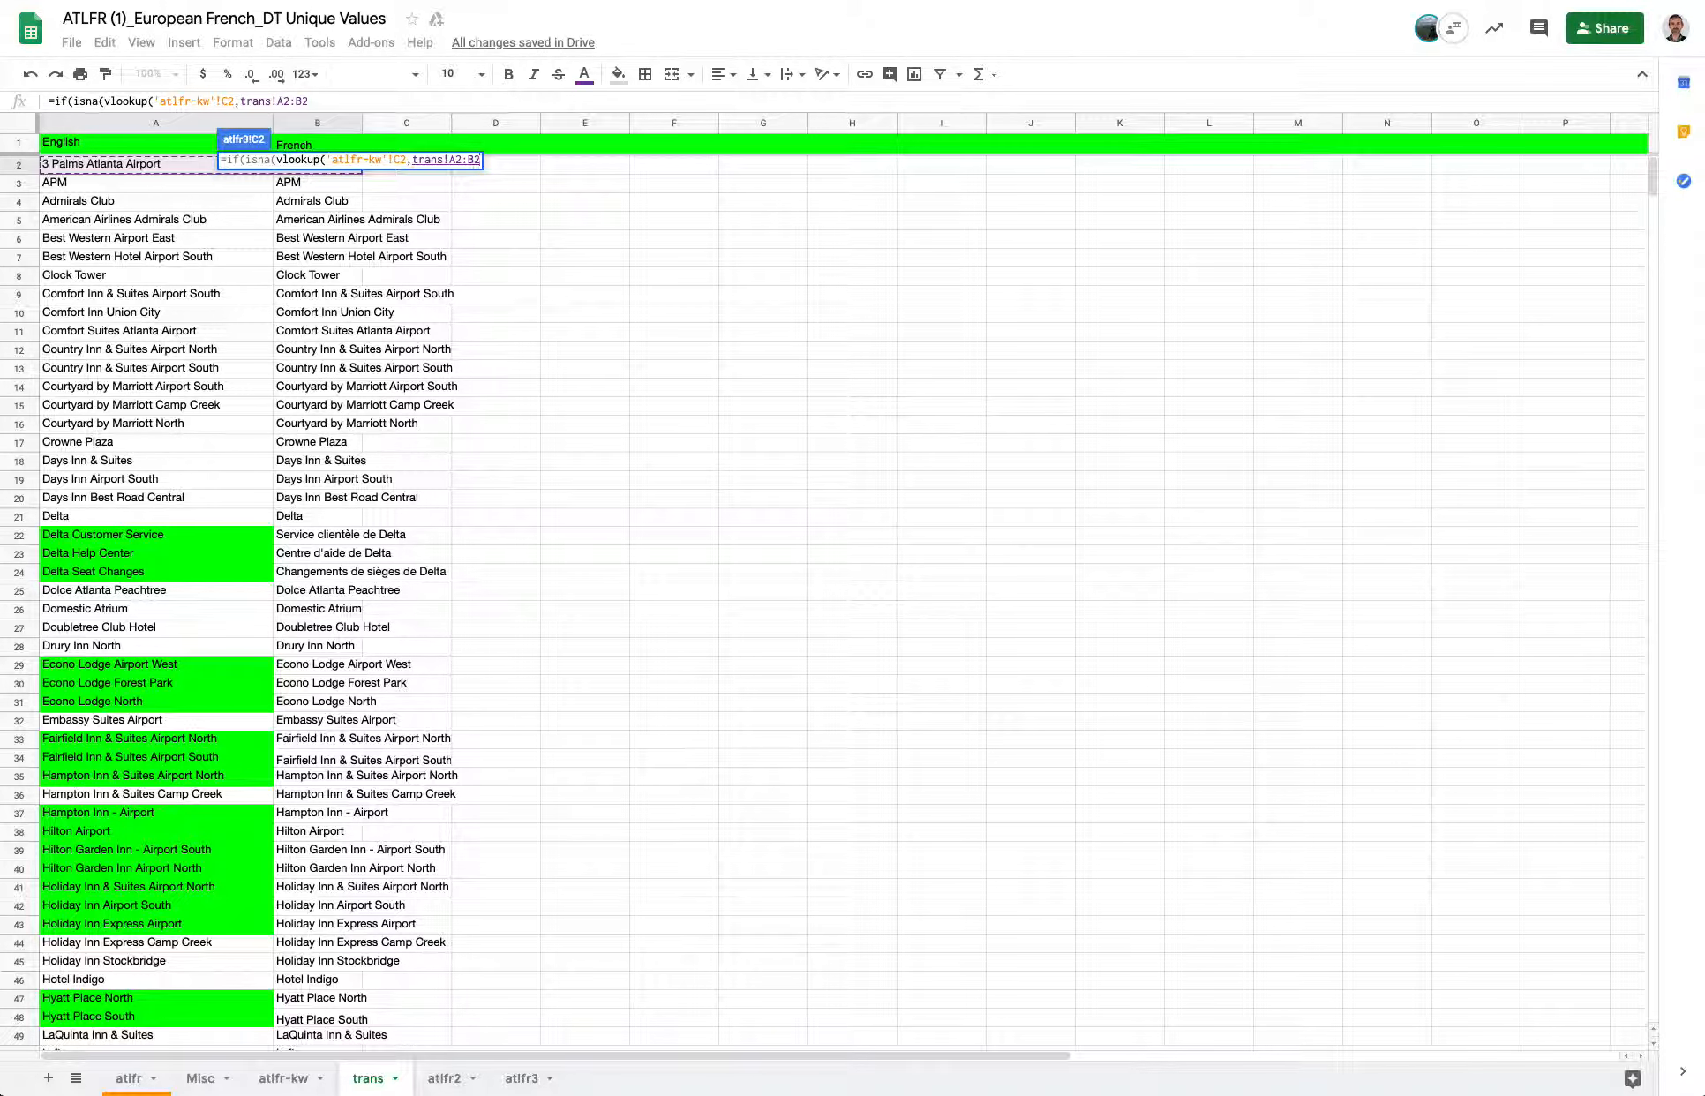
{"action": "key", "text": "ctrl+shift+Down"}
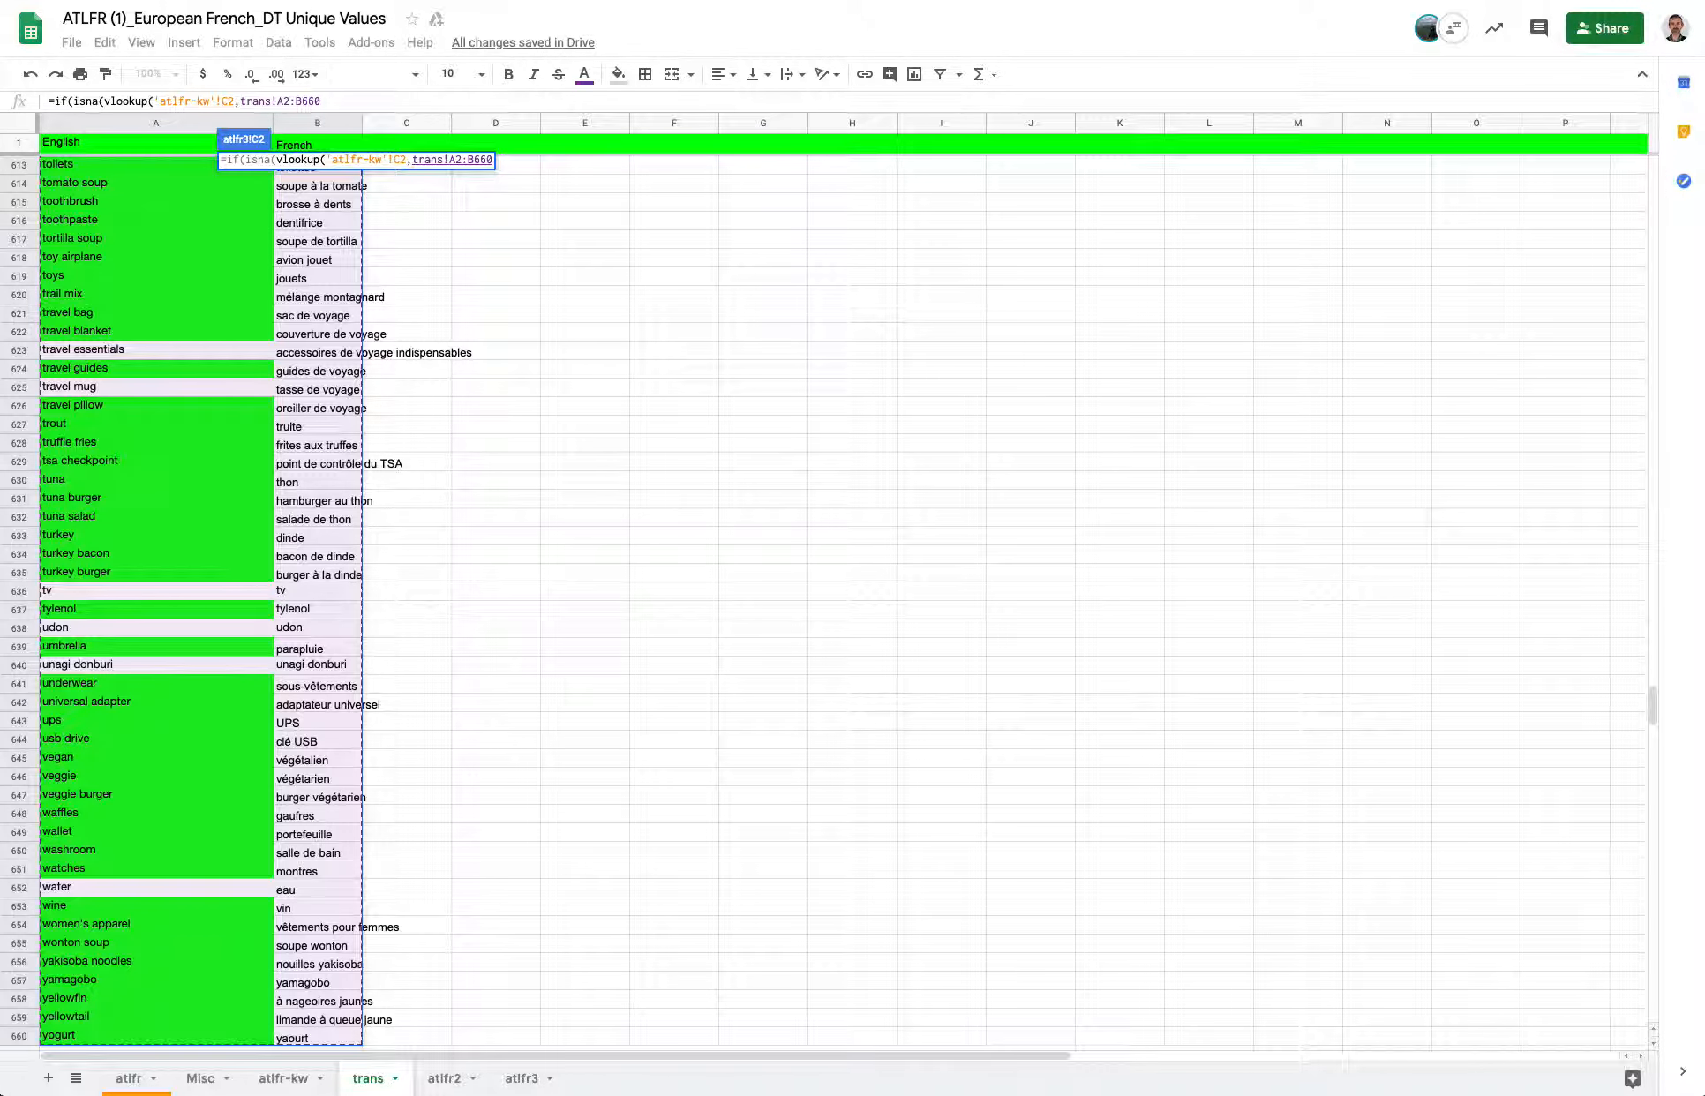
{"action": "left_click", "coordinate": [476, 162]}
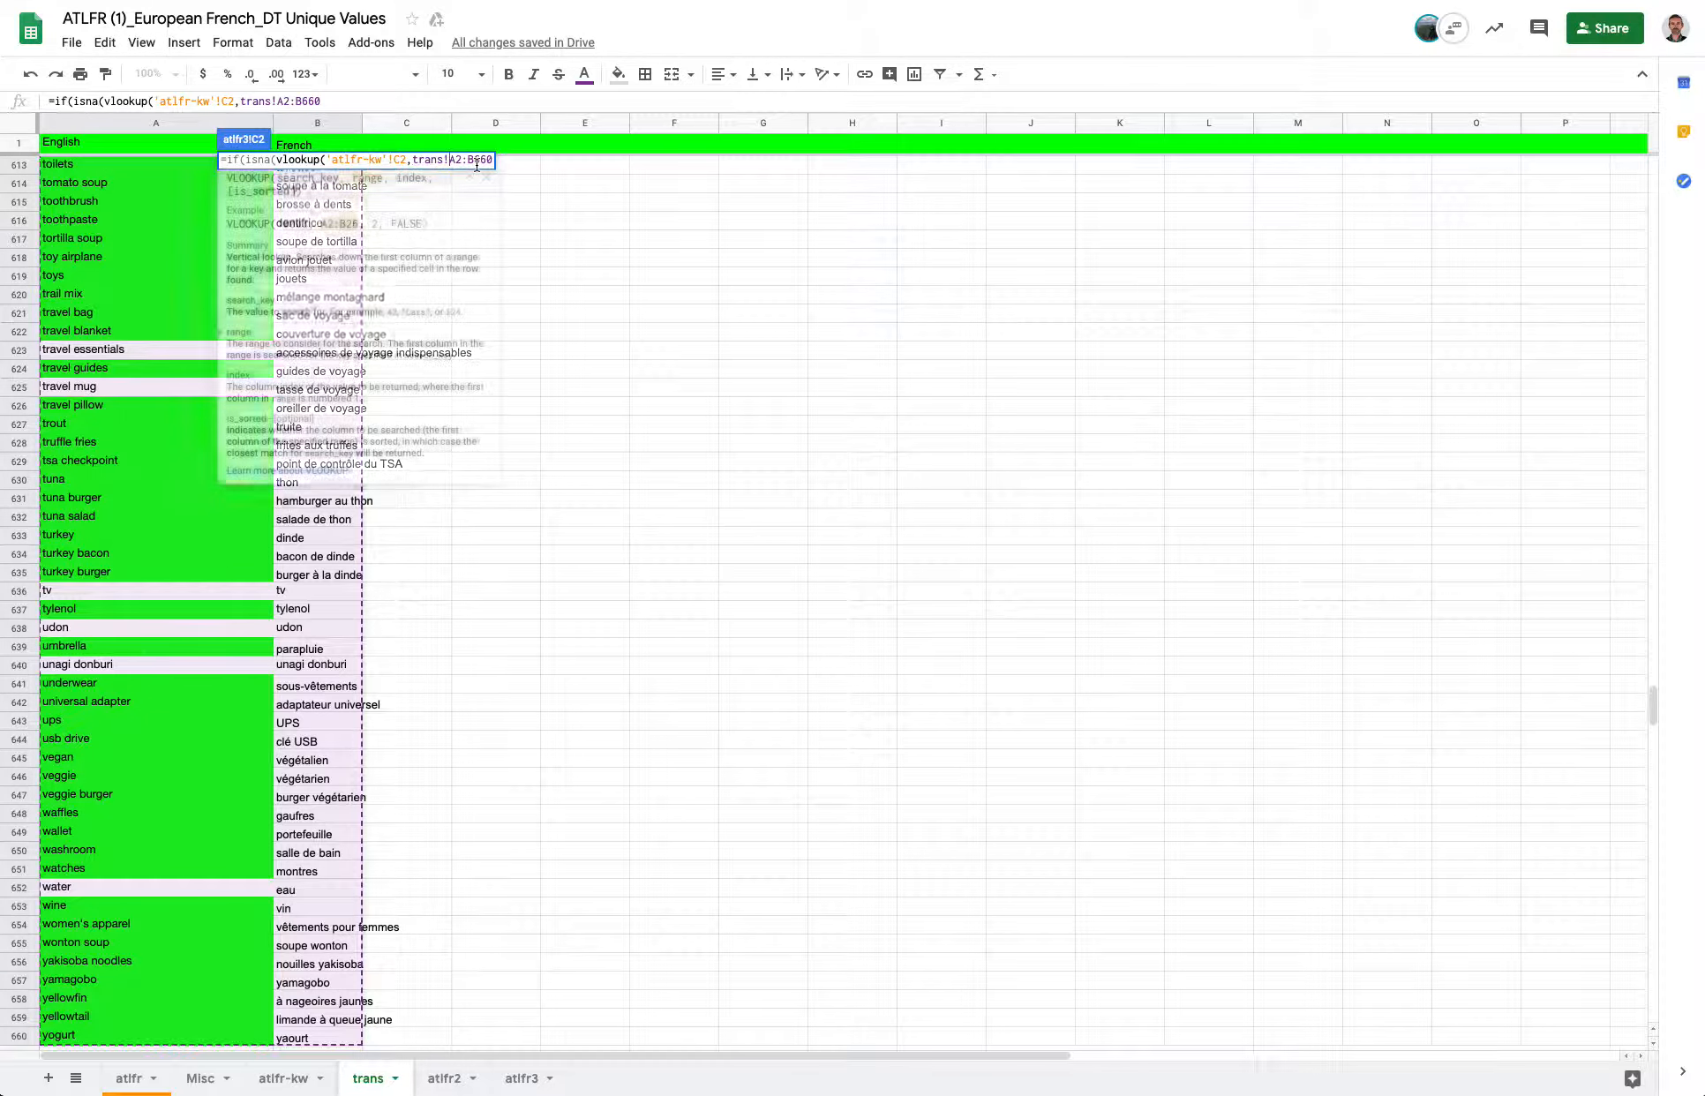
{"action": "type", "text": "$A$"}
{"action": "key", "text": "Right"}
{"action": "key", "text": "Right"}
{"action": "key", "text": "Right"}
{"action": "type", "text": "$B"}
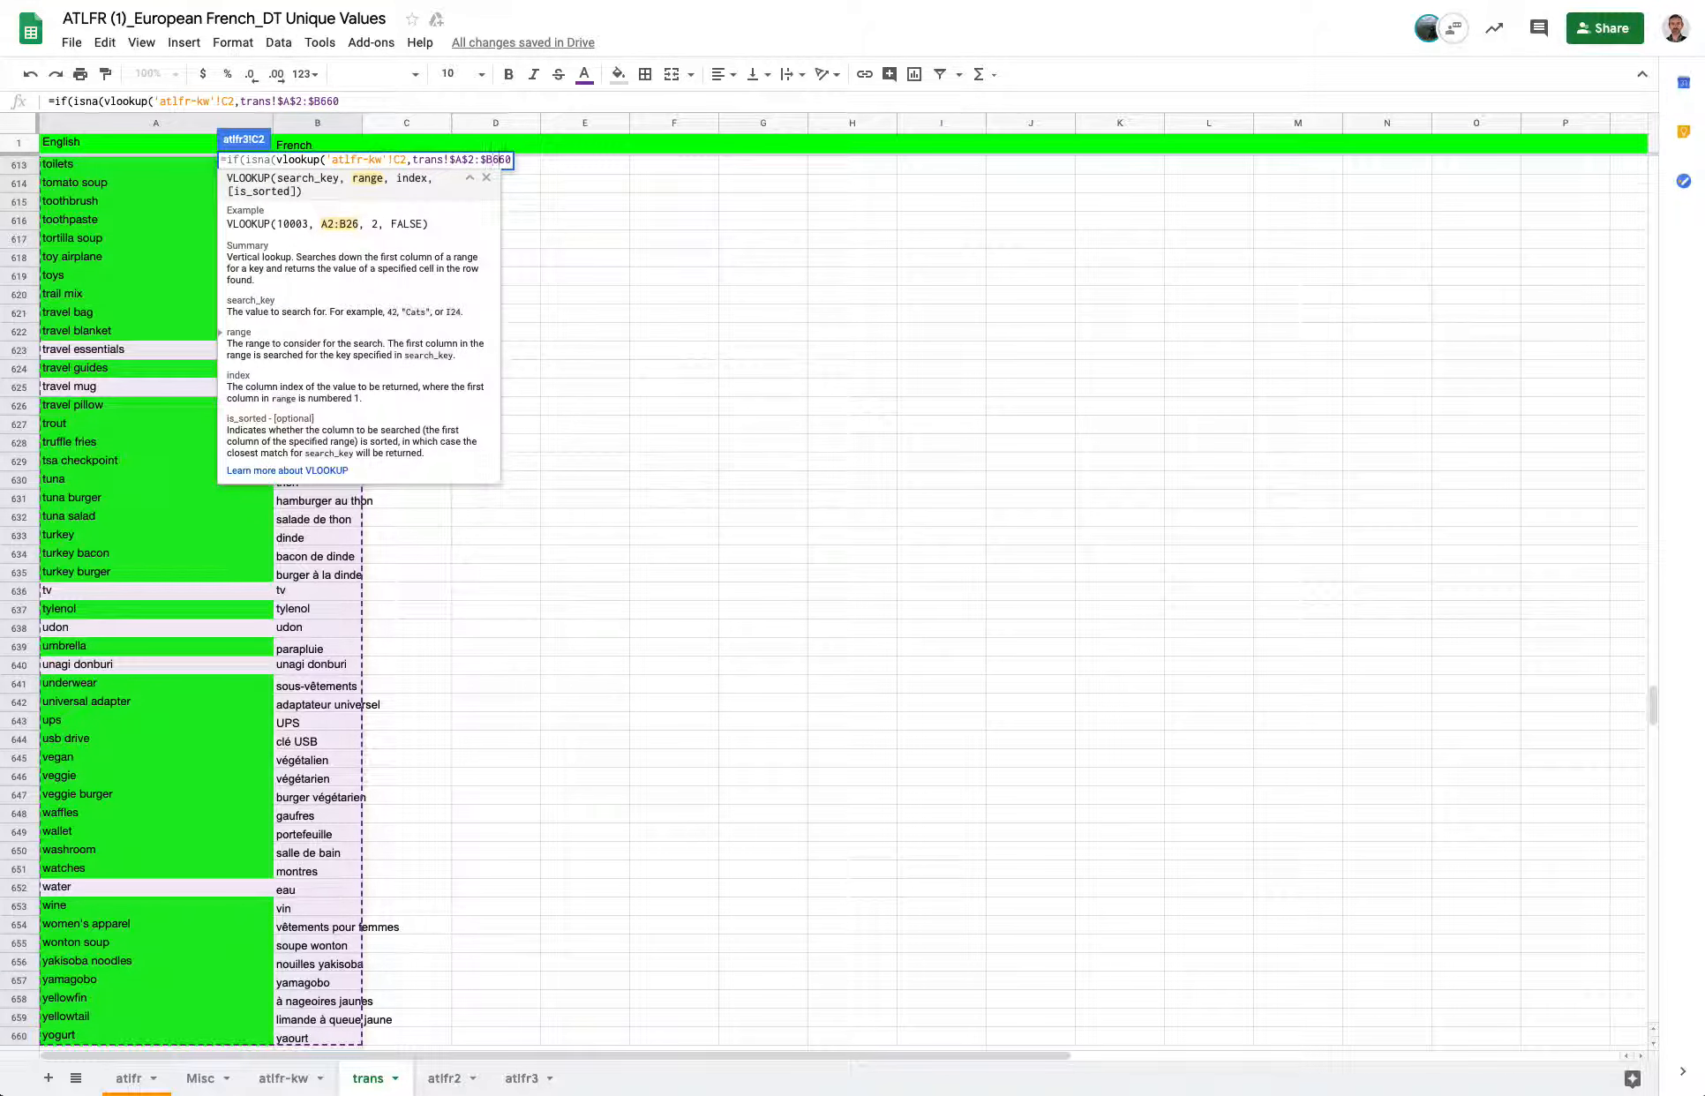
{"action": "type", "text": "$660,"}
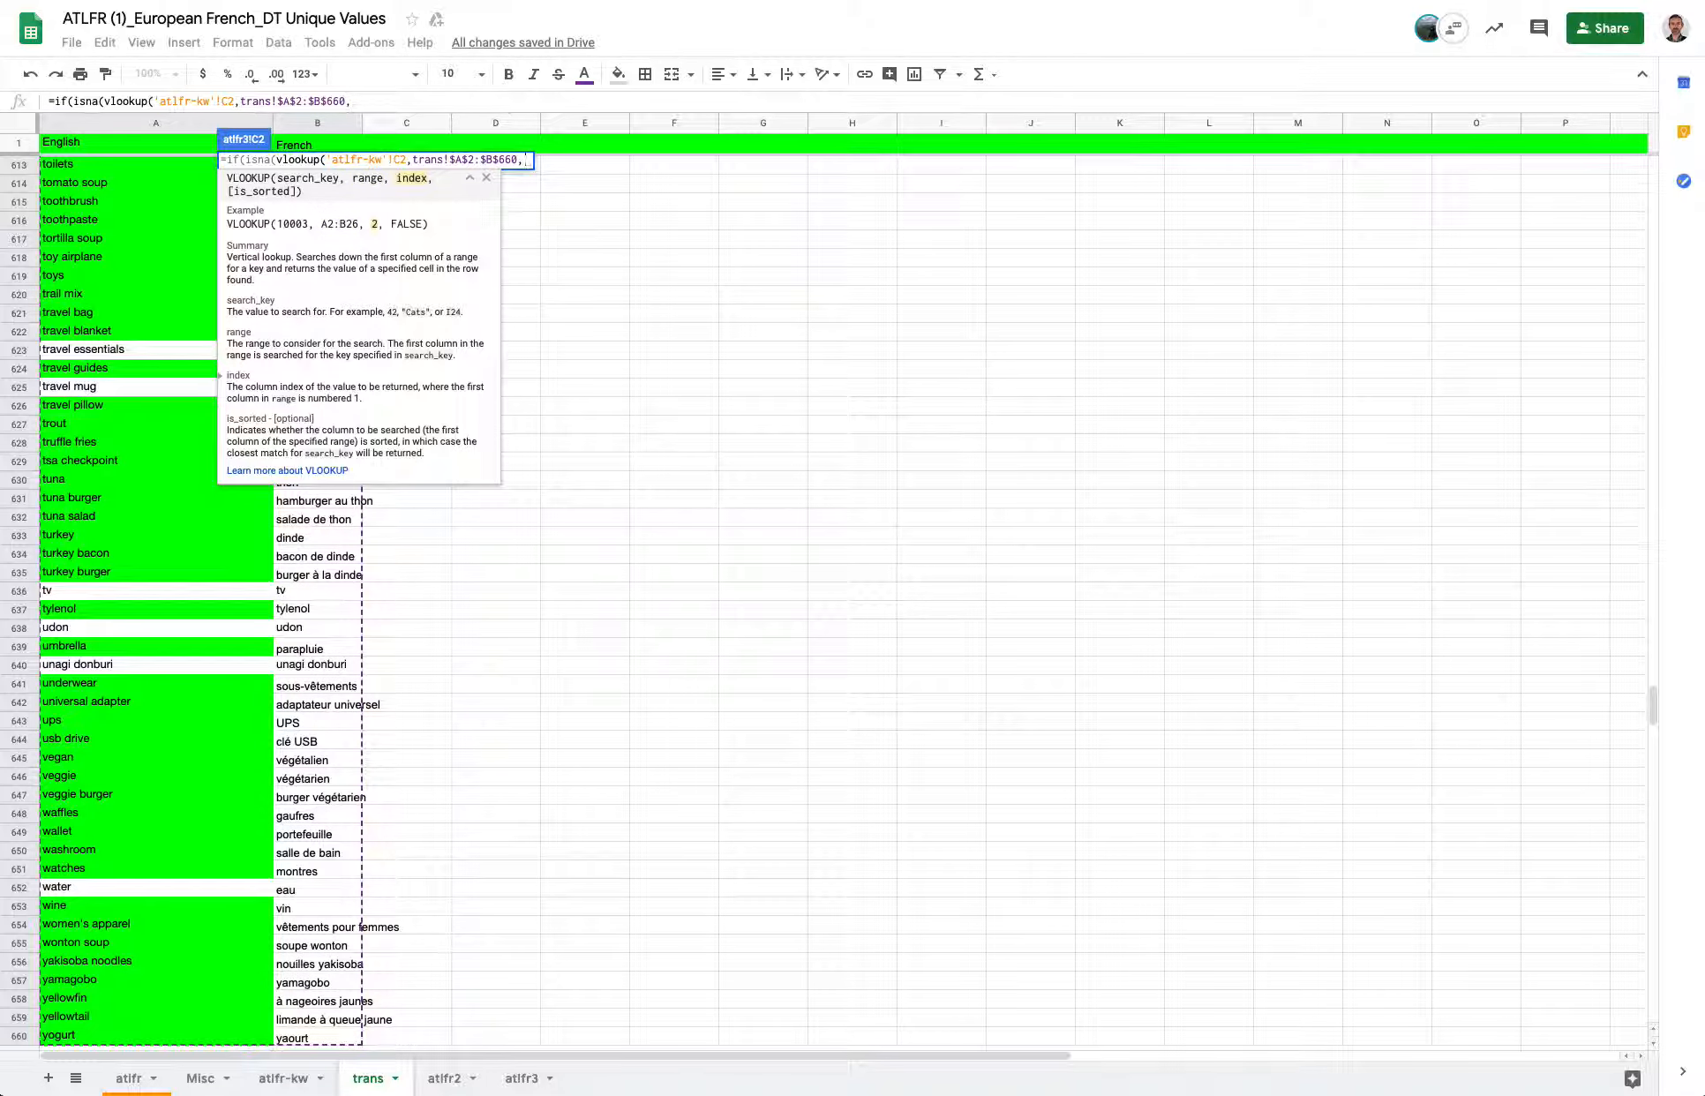
{"action": "type", "text": "2"}
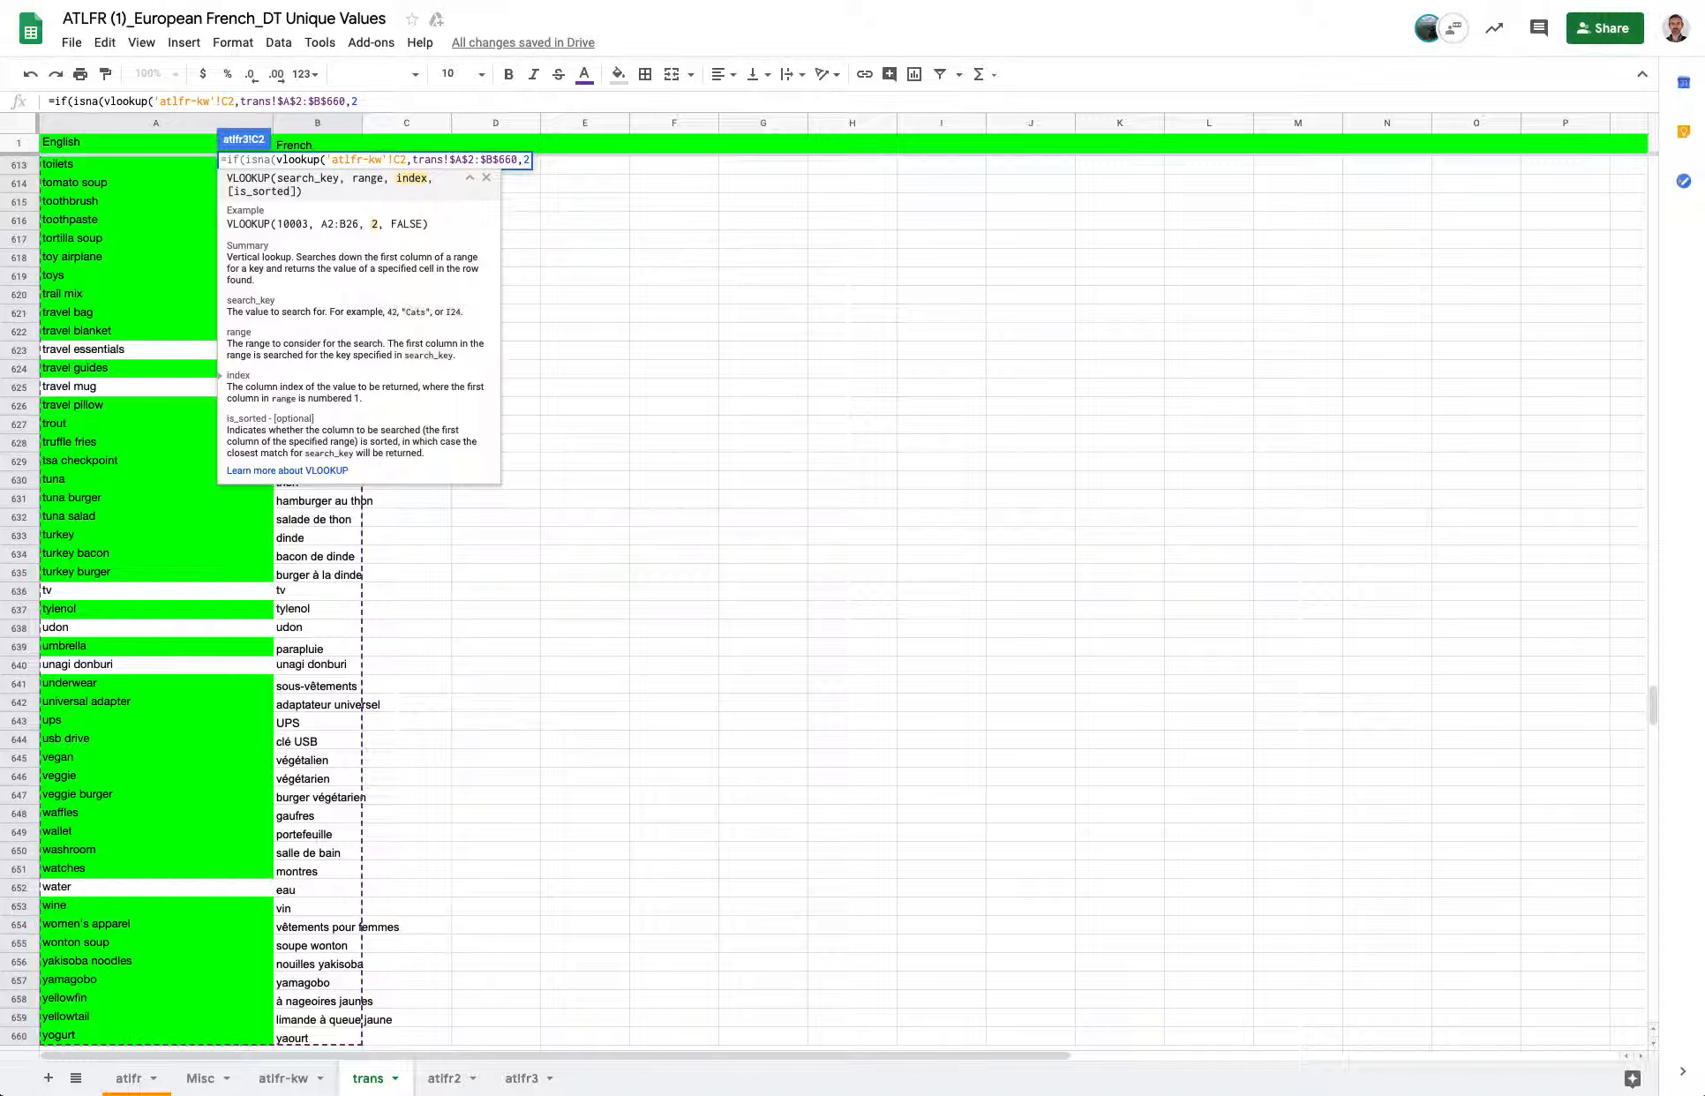
{"action": "type", "text": ",true"}
Complete the ISNA condition with column index 2 and true, then add "" as the IF's value when true.
{"action": "type", "text": ")"}
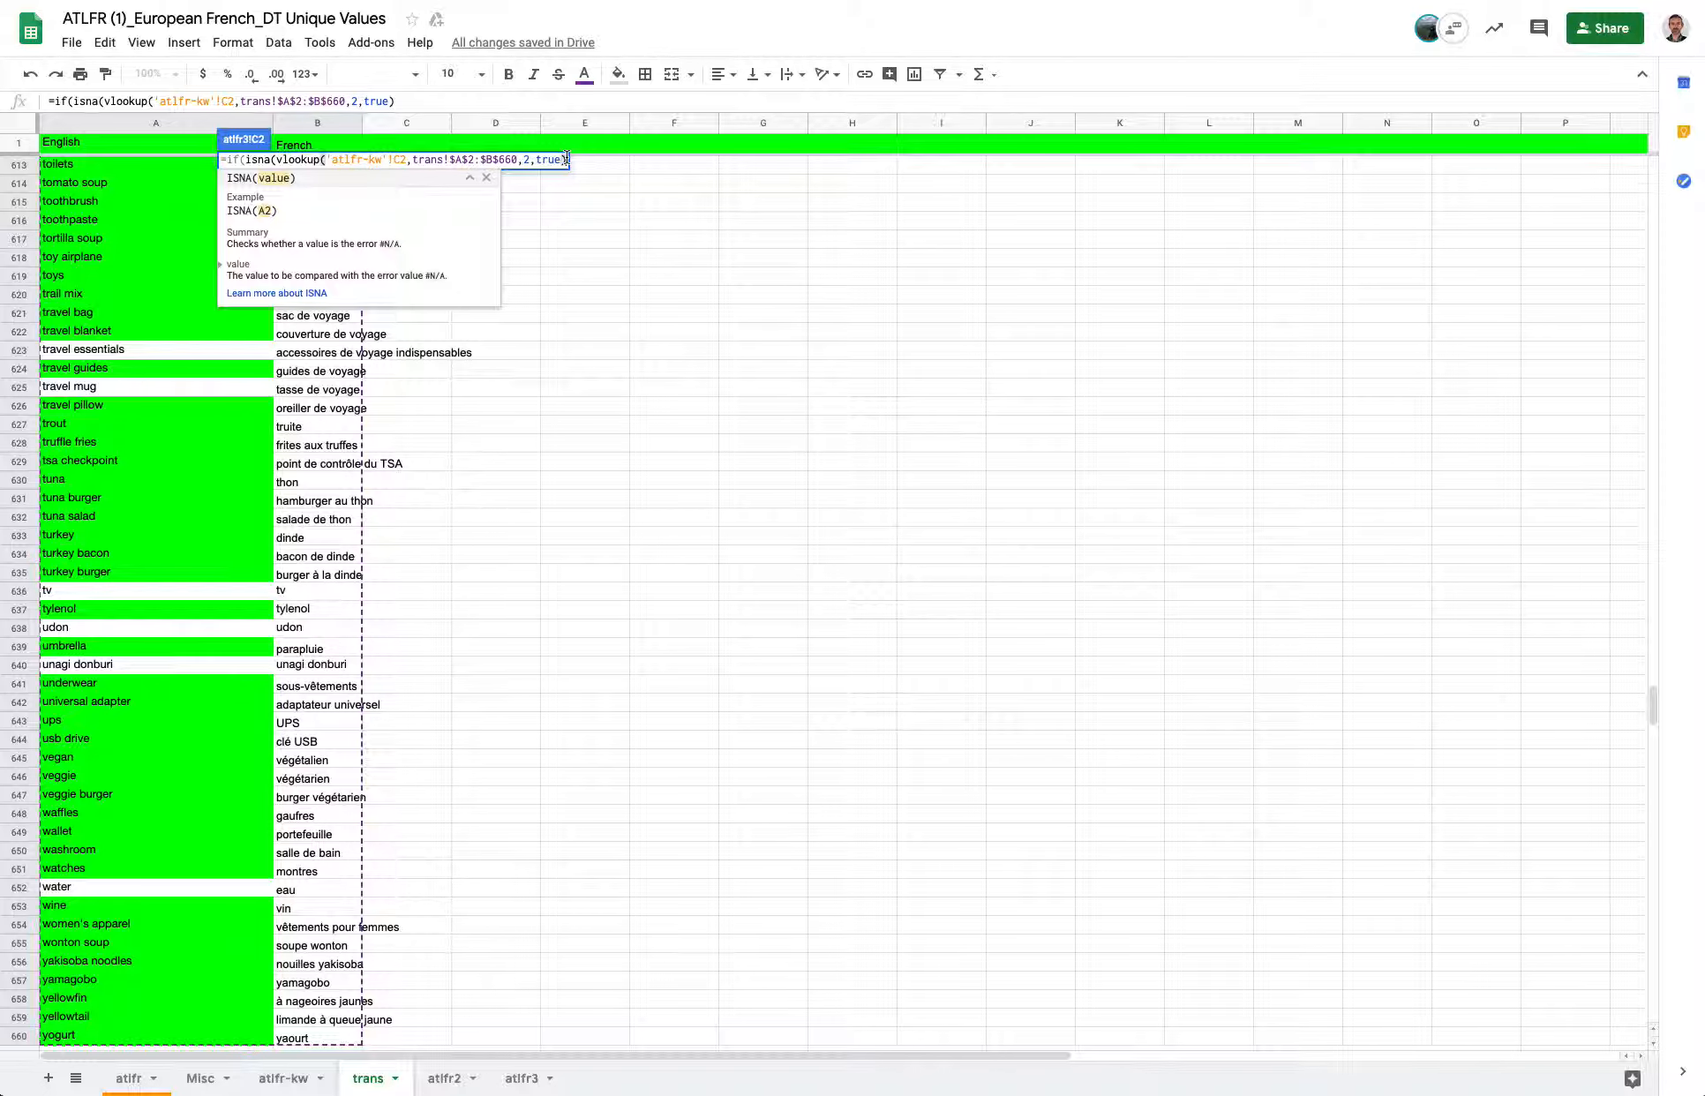
{"action": "type", "text": ")"}
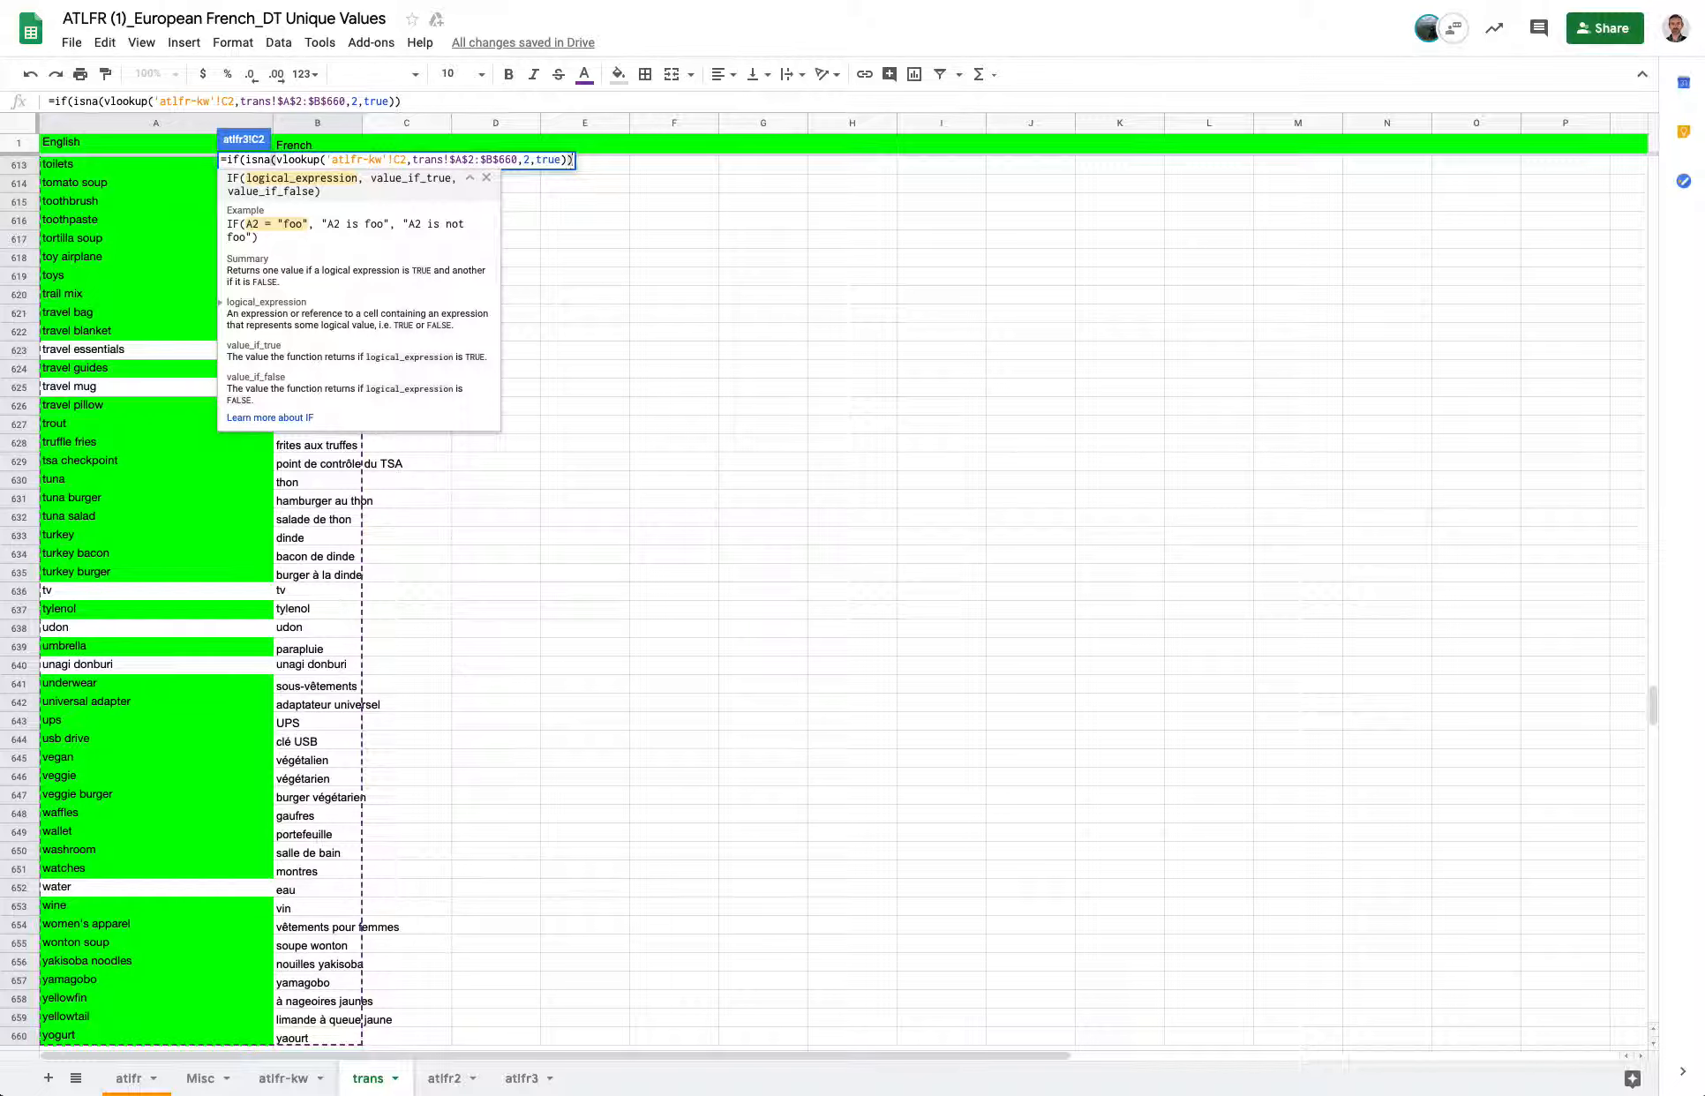
{"action": "type", "text": ",\"\""}
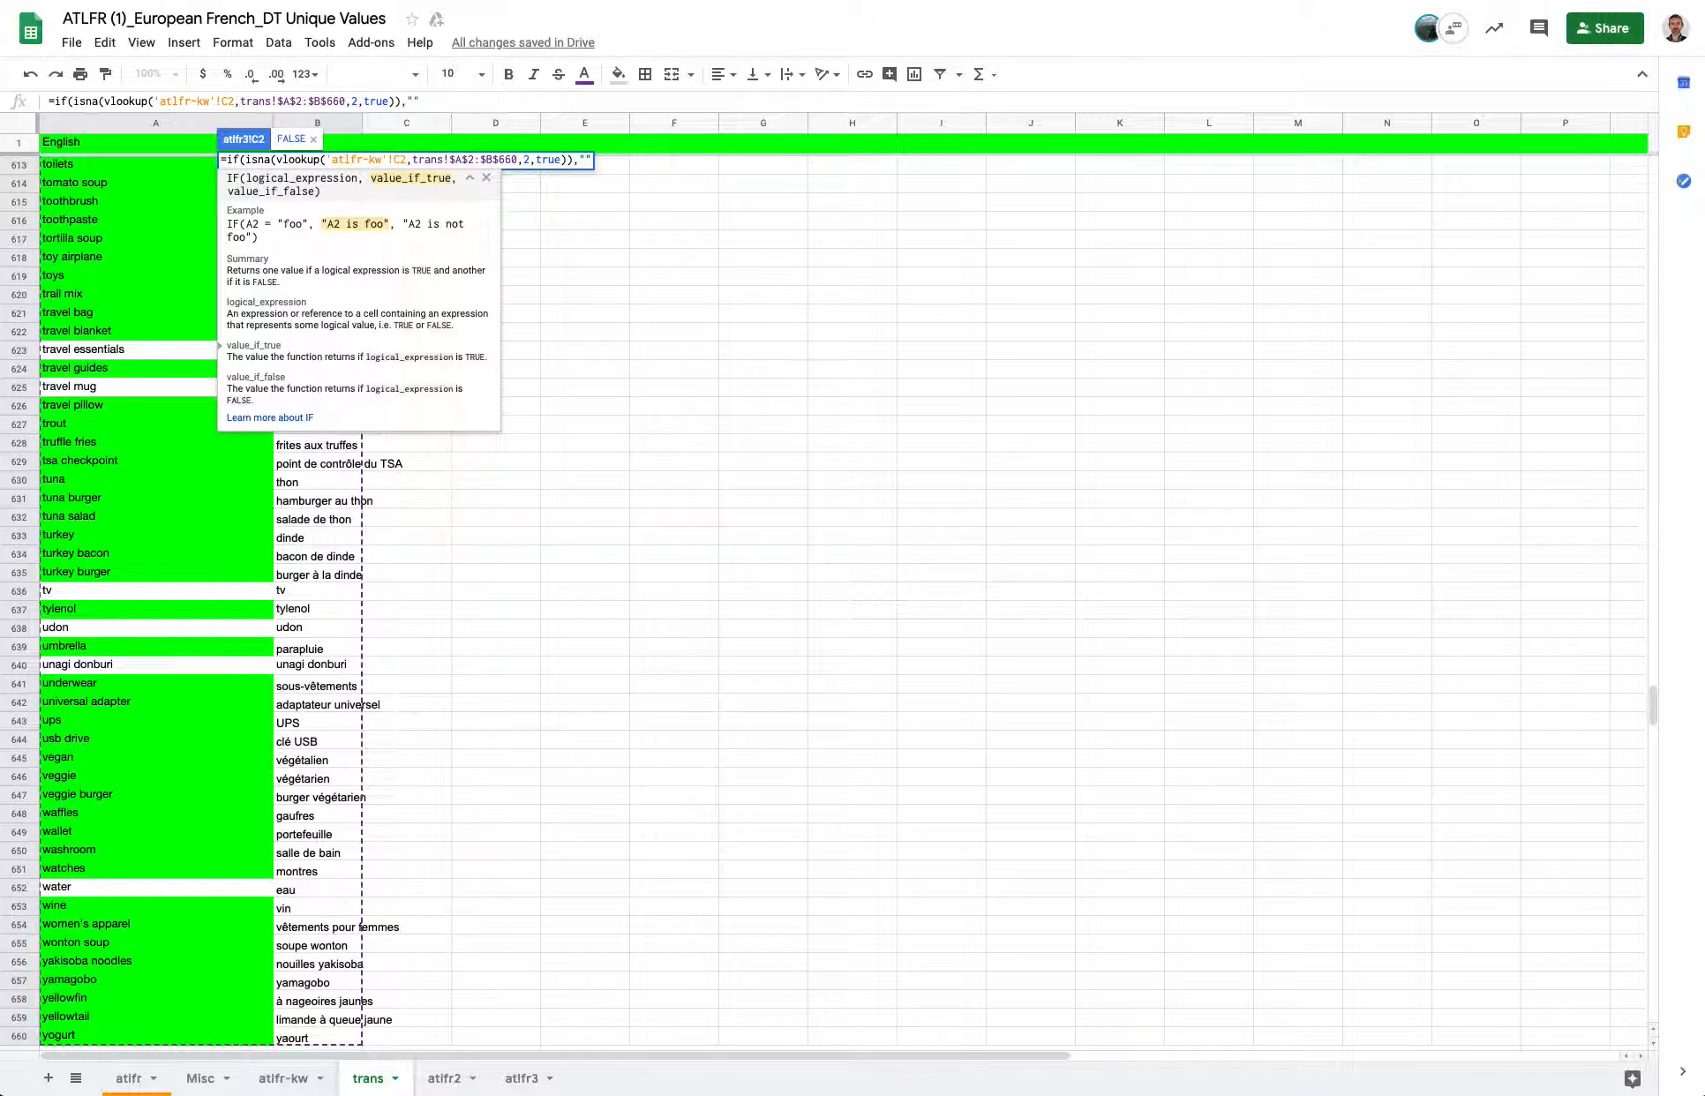
{"action": "type", "text": ","}
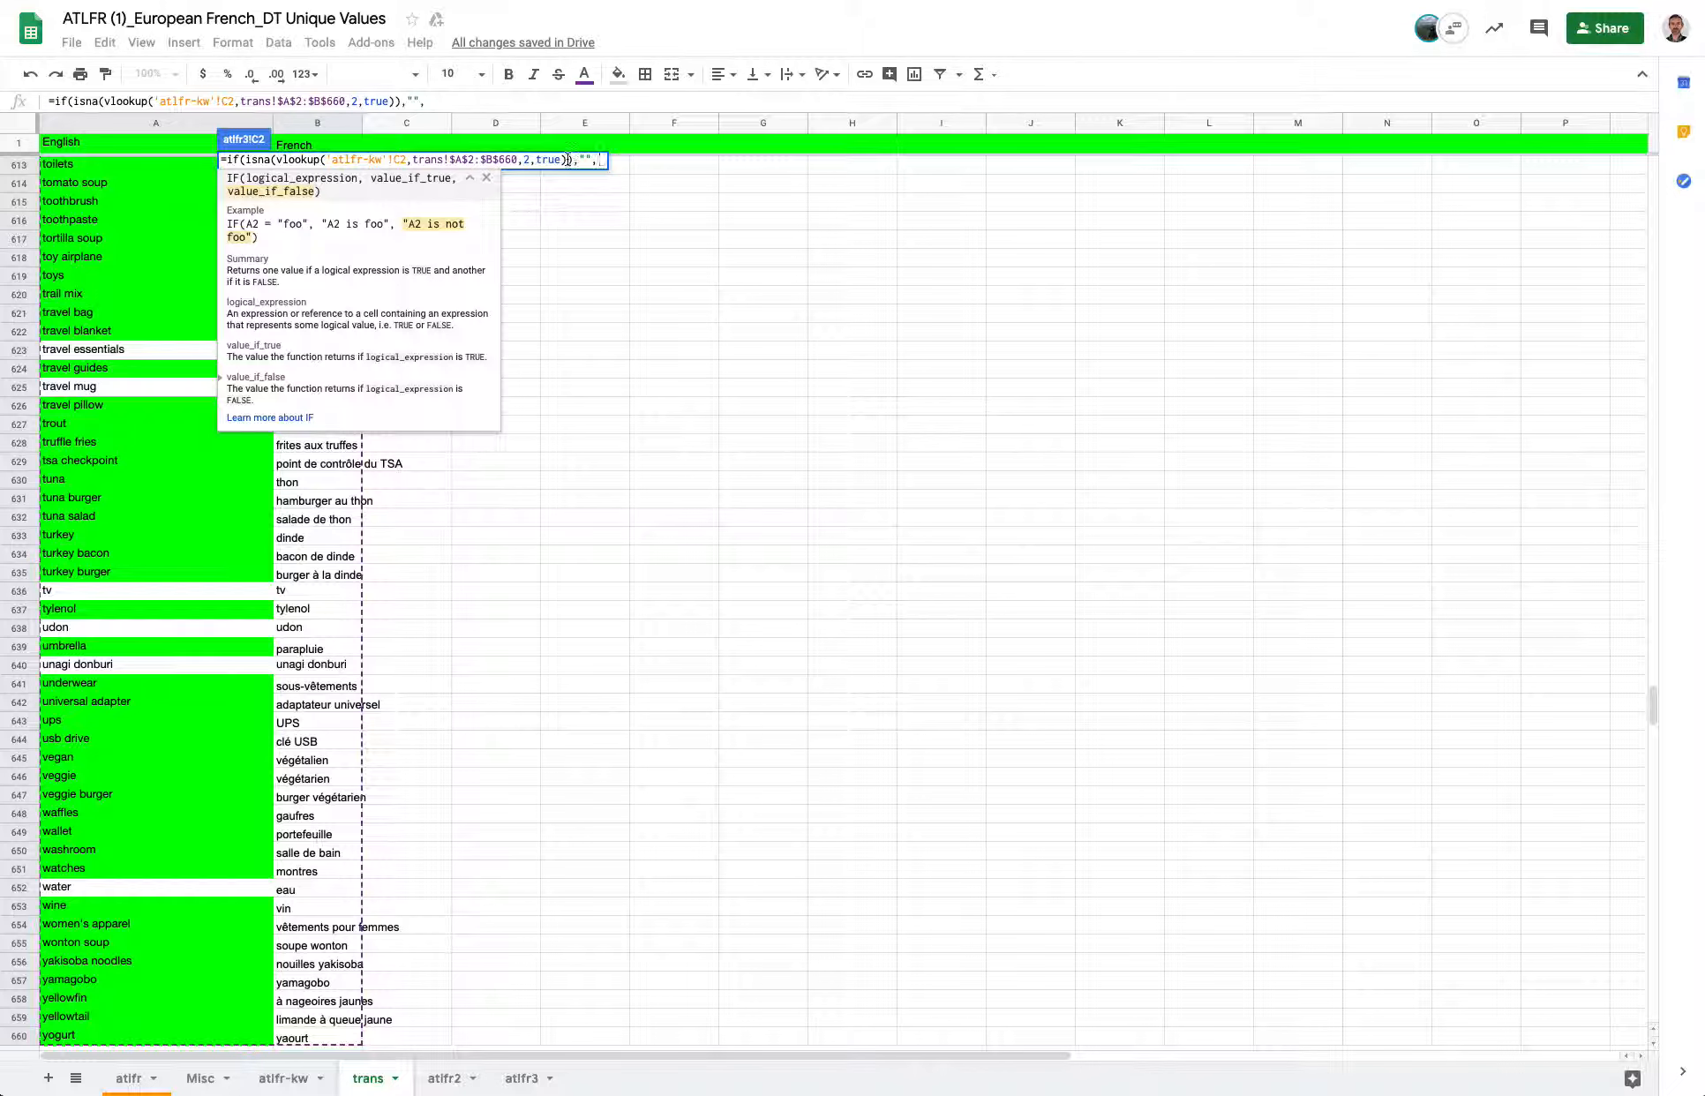
Reuse the VLOOKUP as the IF's value when false, close the formula and enter it in C2.
{"action": "left_click_drag", "start_coordinate": [569, 160], "coordinate": [277, 160]}
{"action": "key", "text": "ctrl+c"}
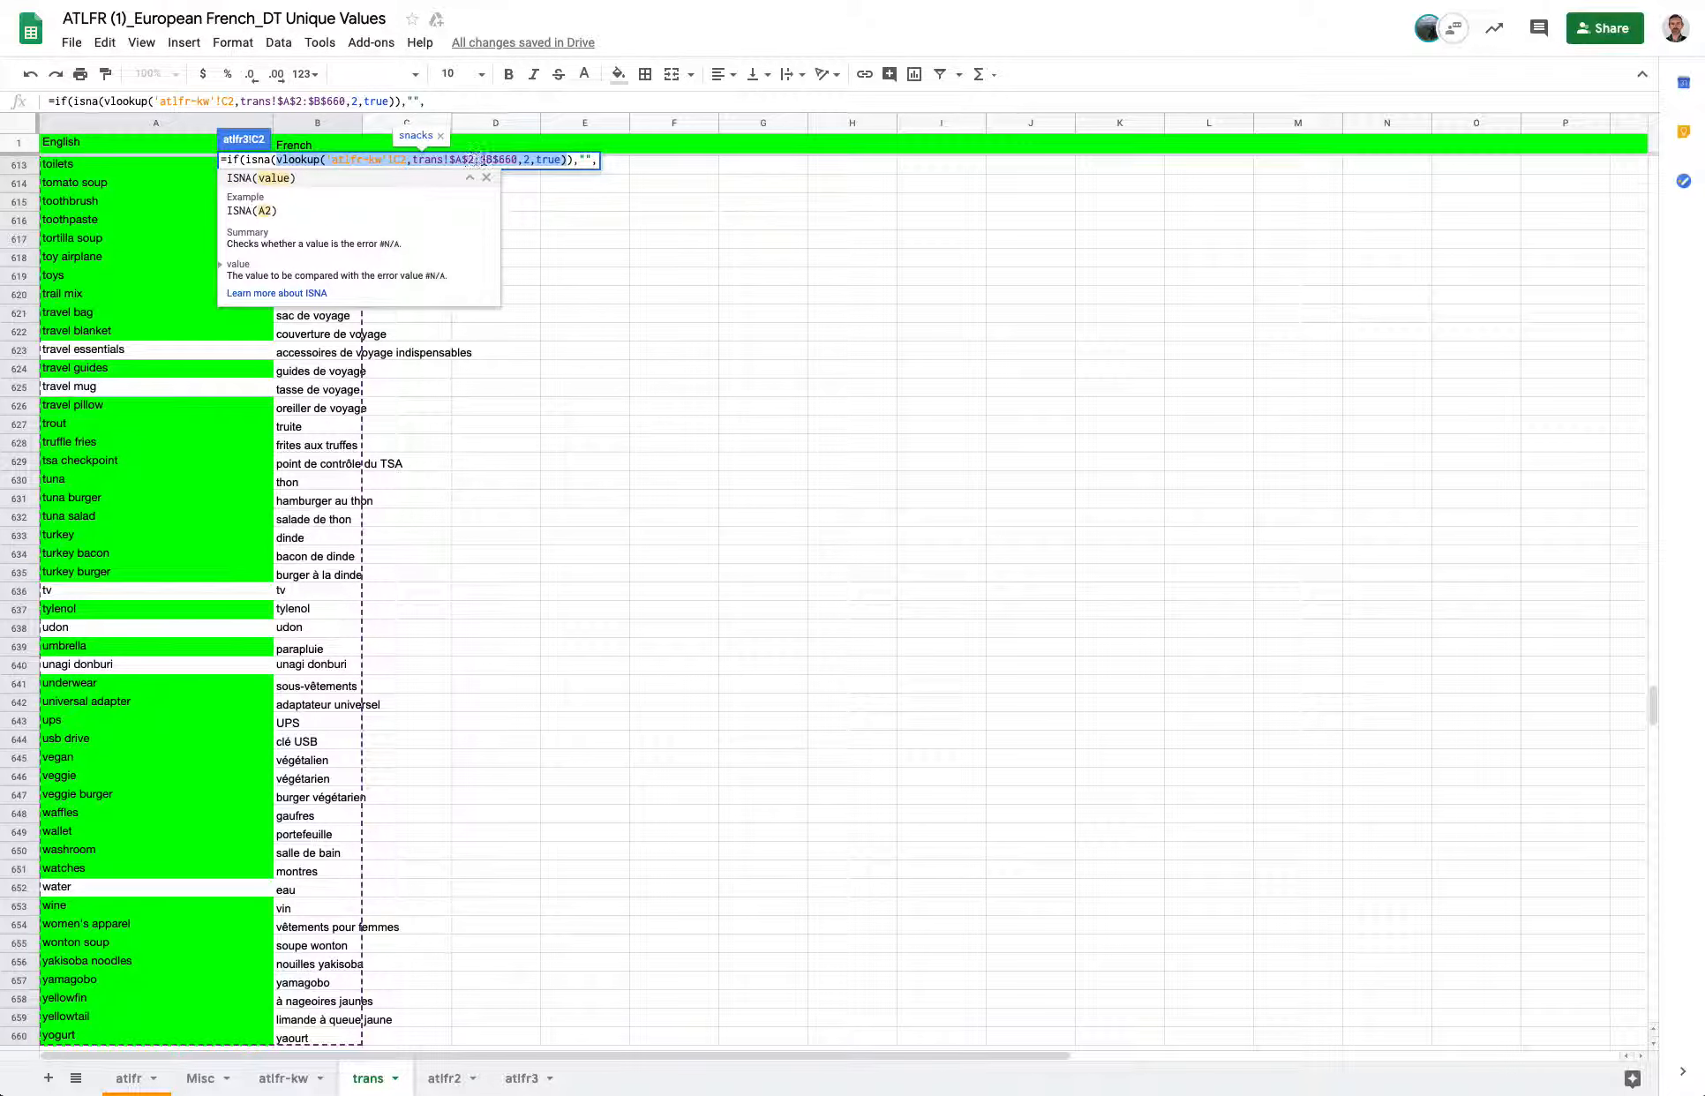
{"action": "left_click", "coordinate": [598, 162]}
{"action": "left_click", "coordinate": [598, 160]}
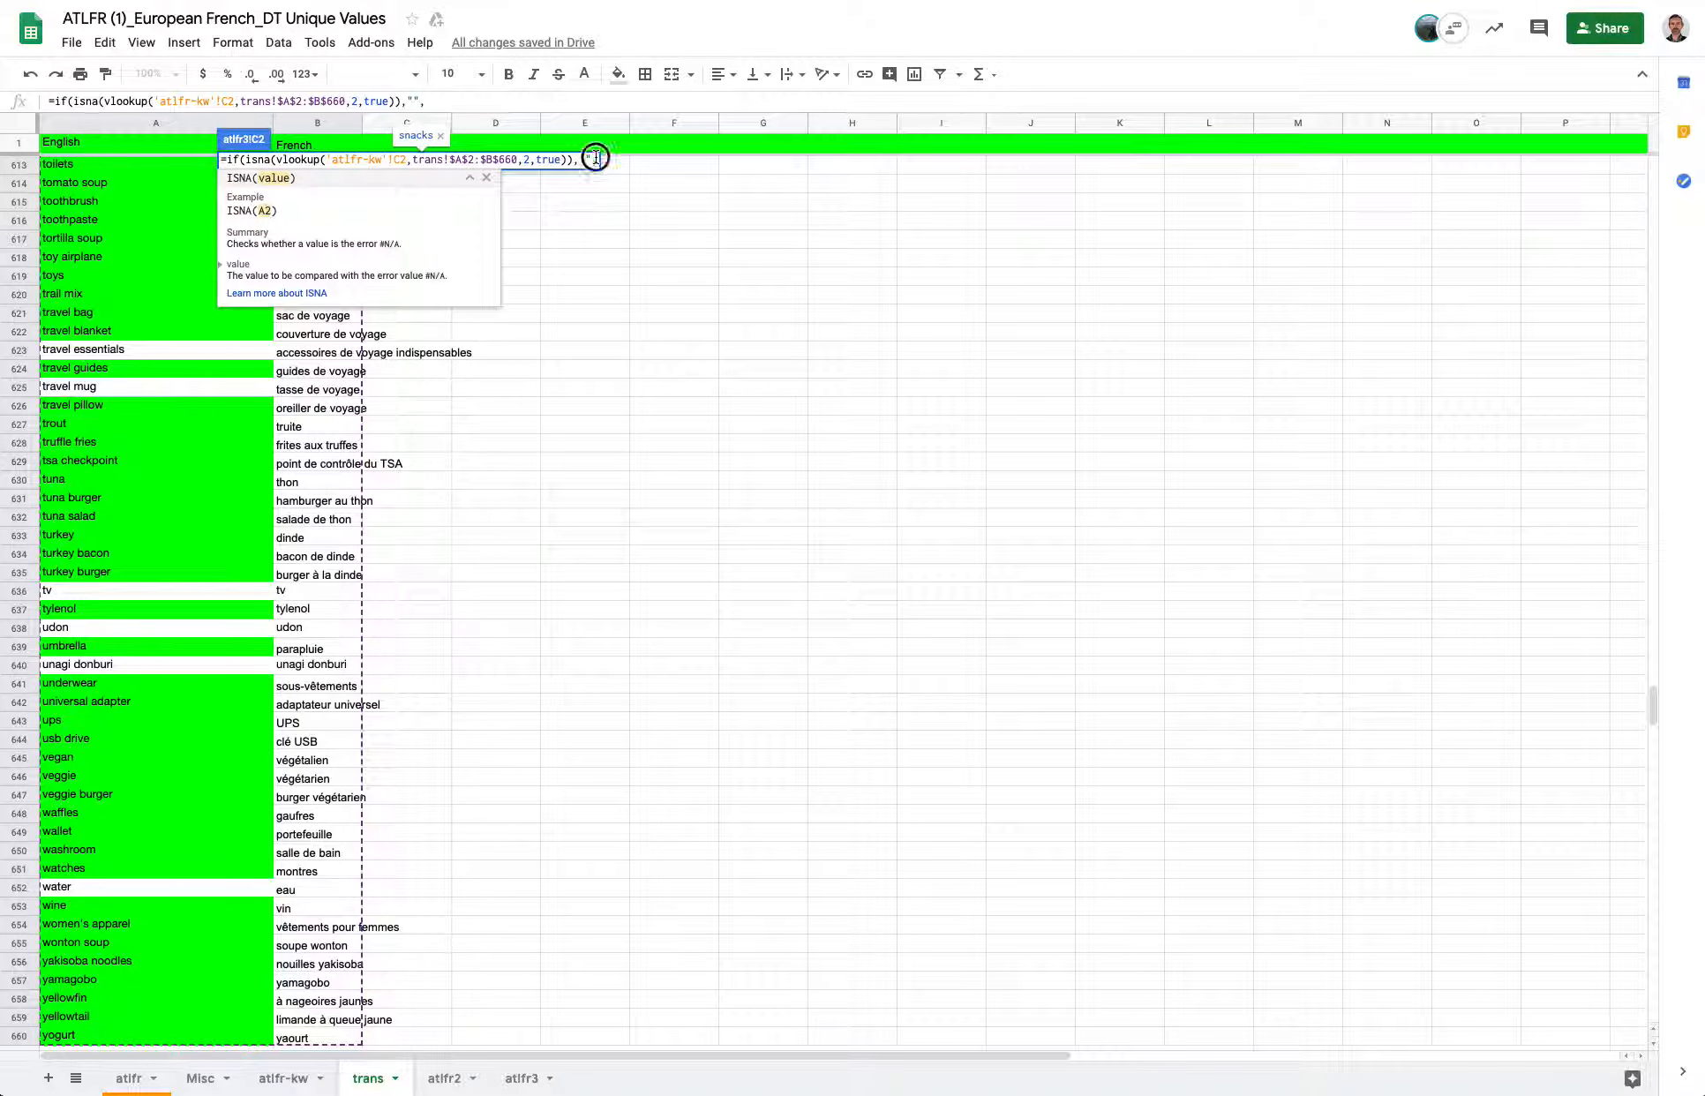
{"action": "key", "text": "ctrl+v"}
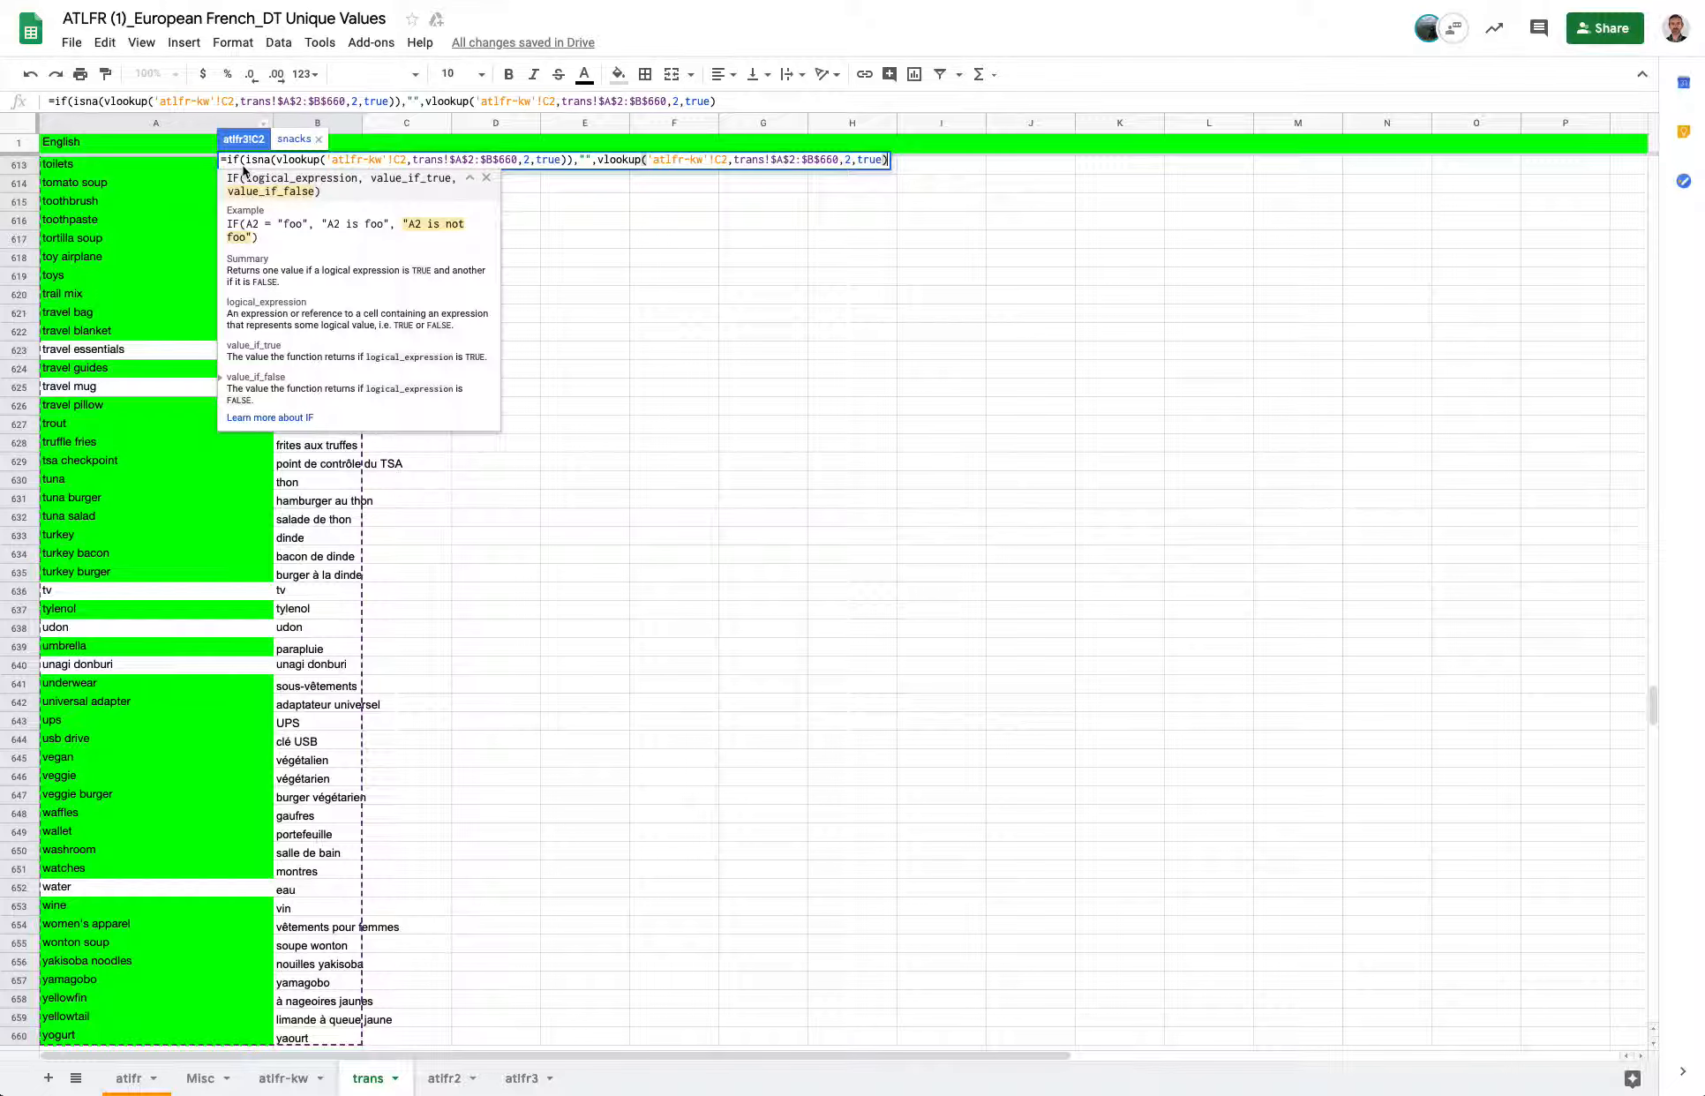
{"action": "type", "text": ")"}
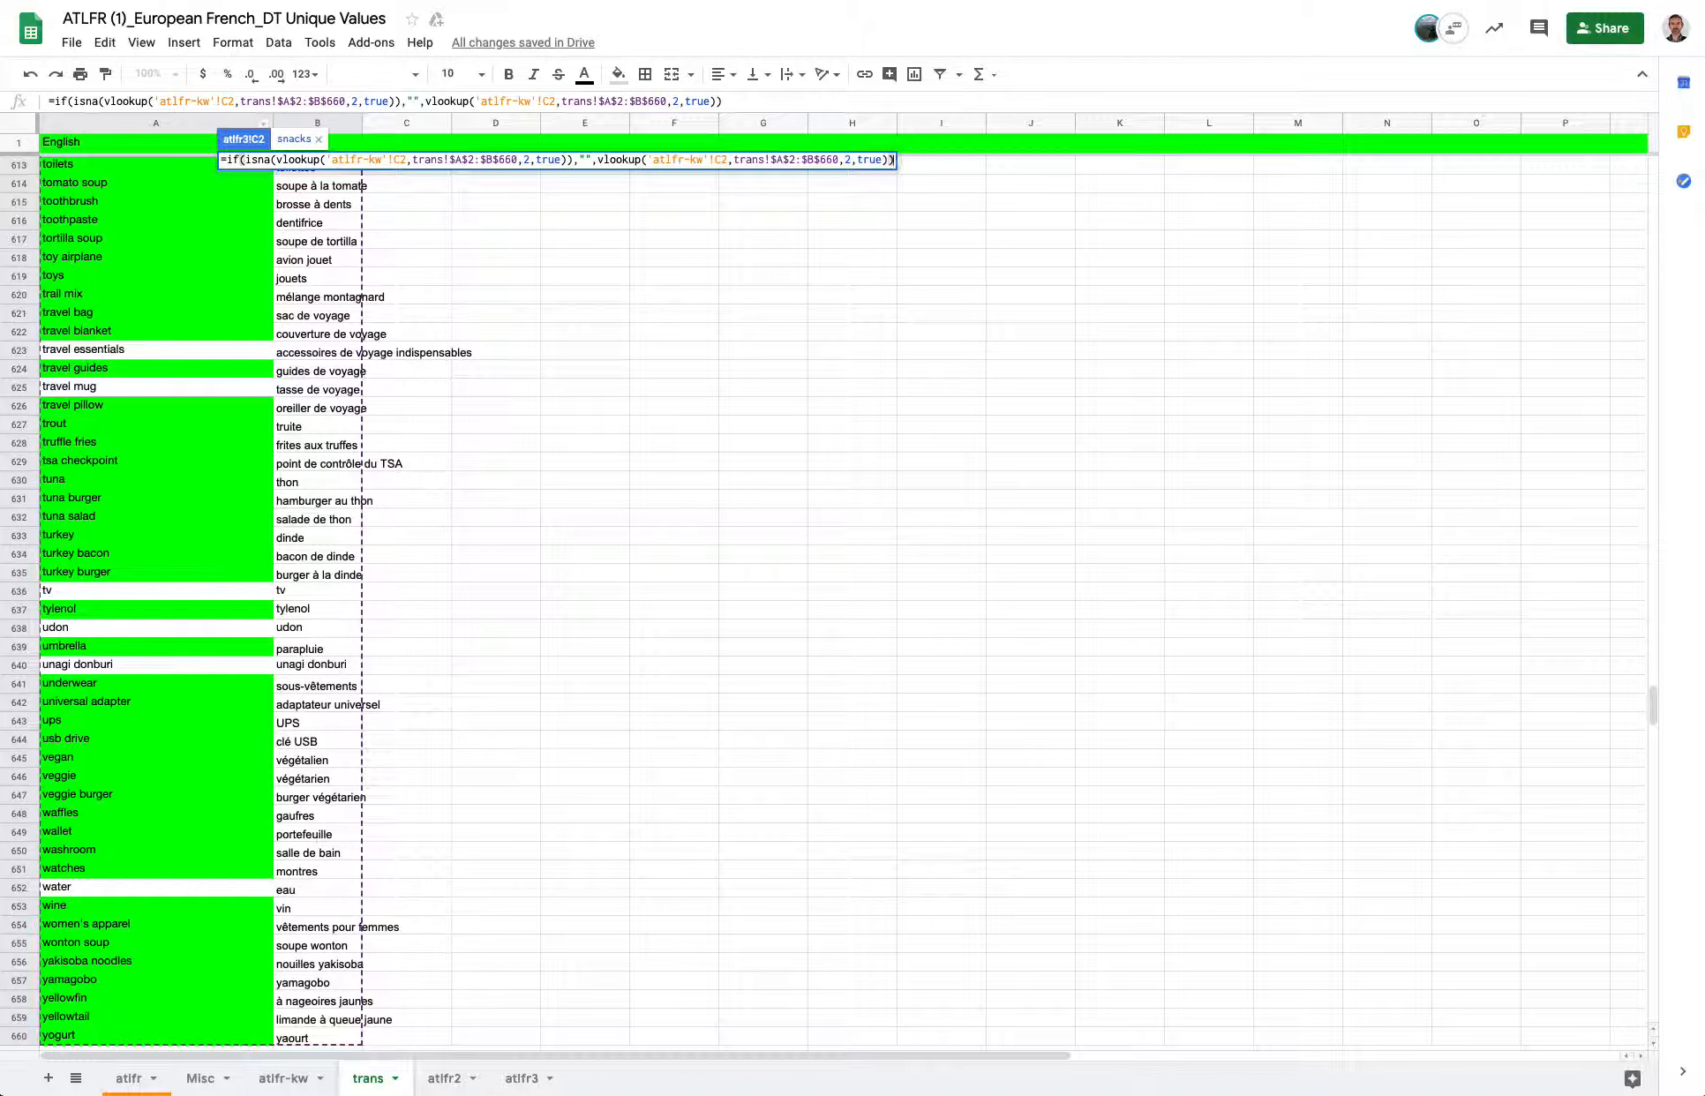
{"action": "key", "text": "Return"}
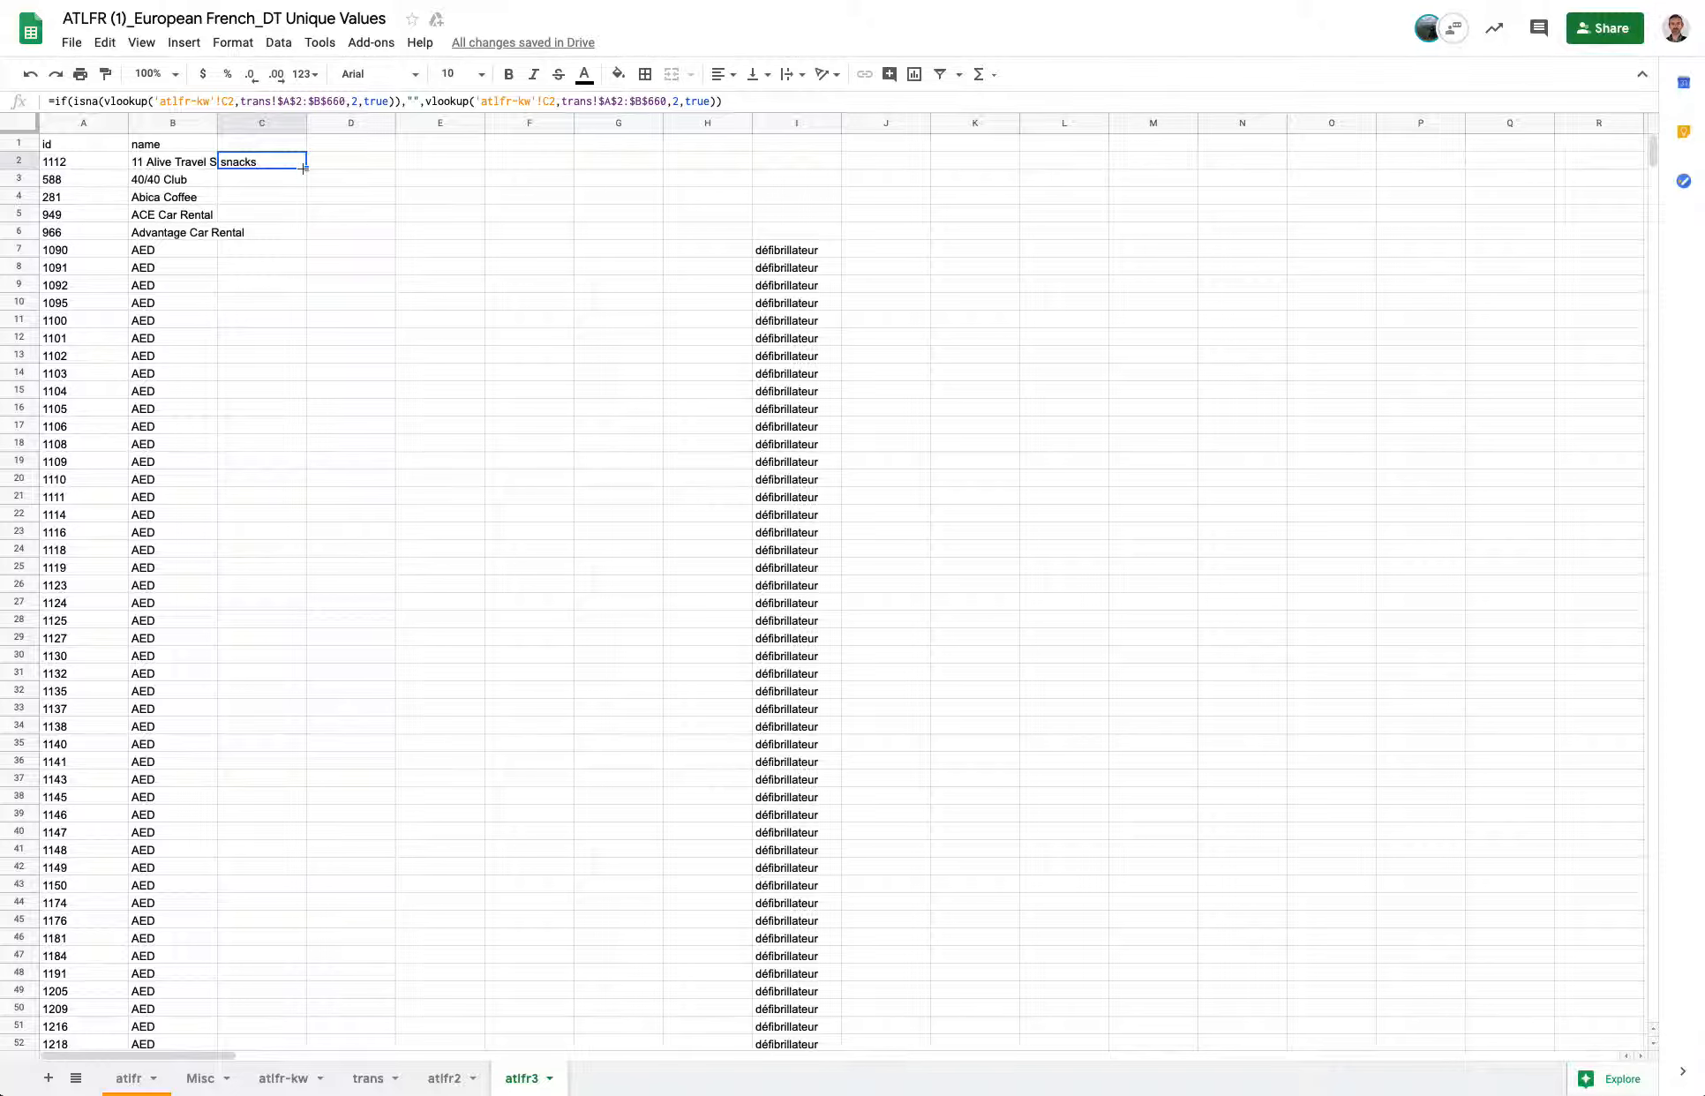
Fill C2's formula down to row 1375 and across to column ED in atlfr3.
{"action": "left_click_drag", "start_coordinate": [304, 168], "coordinate": [1270, 1063]}
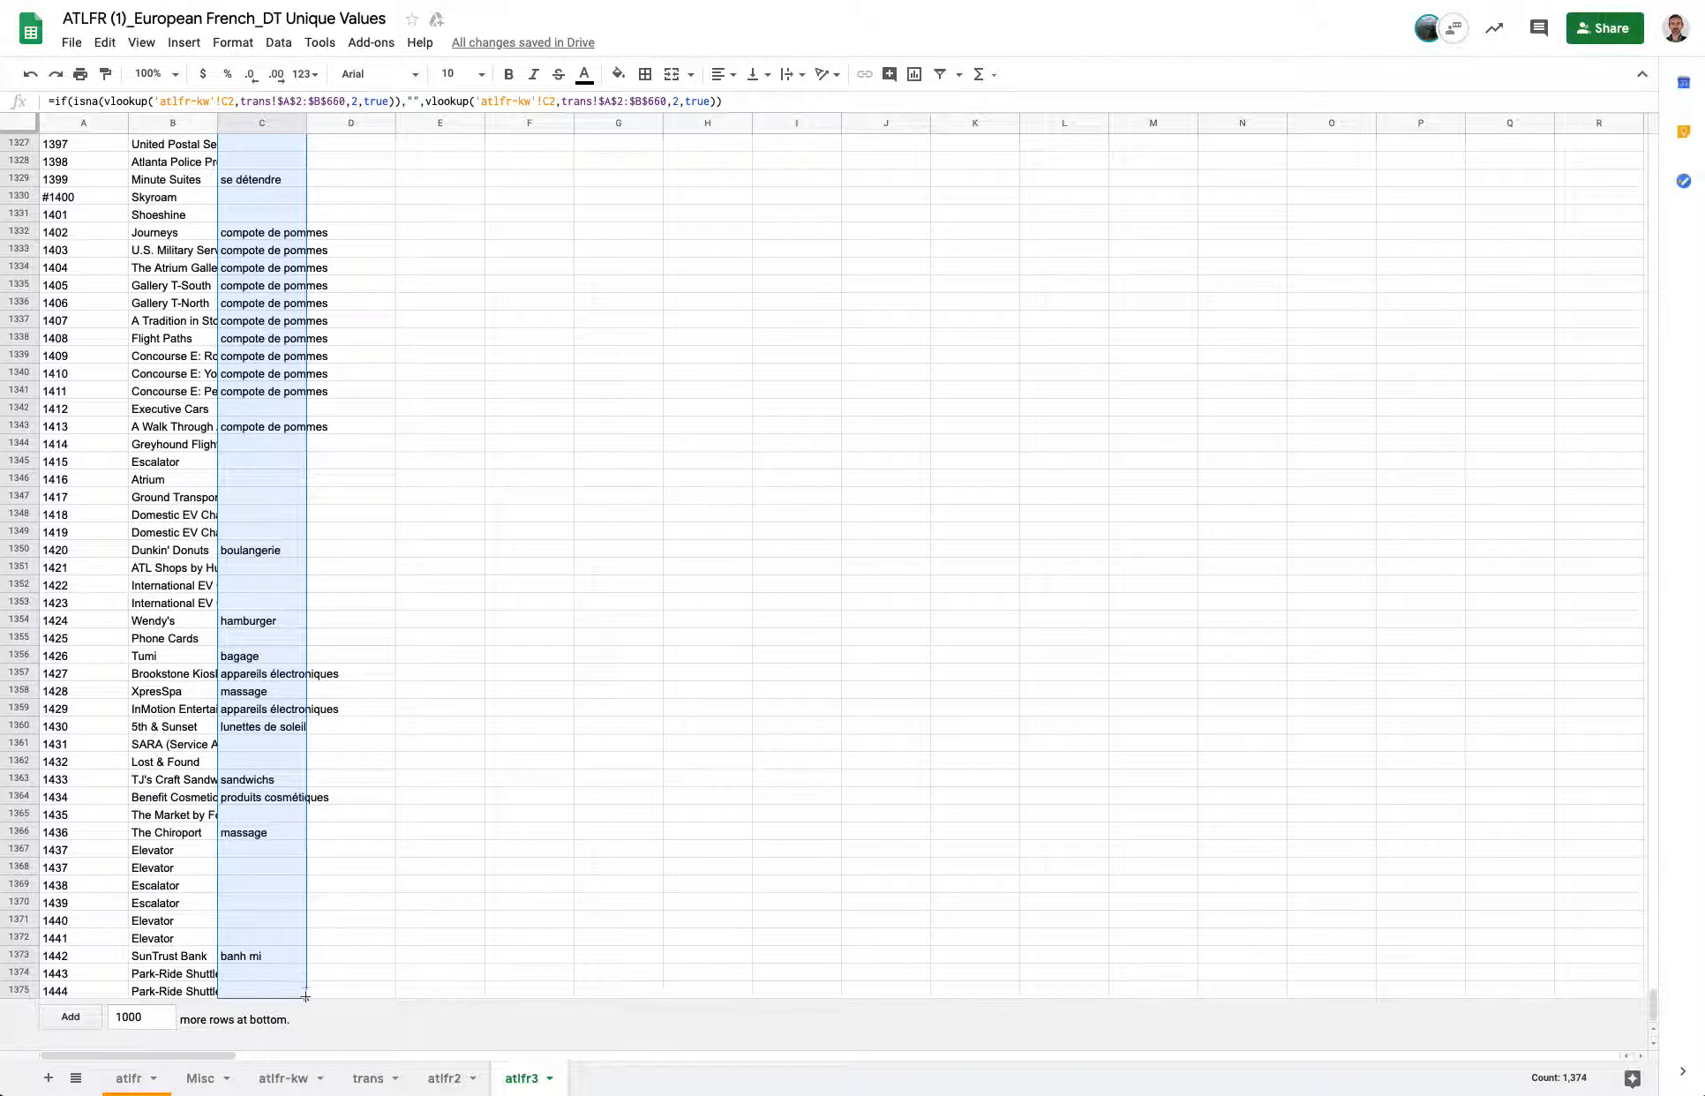
{"action": "left_click_drag", "start_coordinate": [305, 997], "coordinate": [1643, 998]}
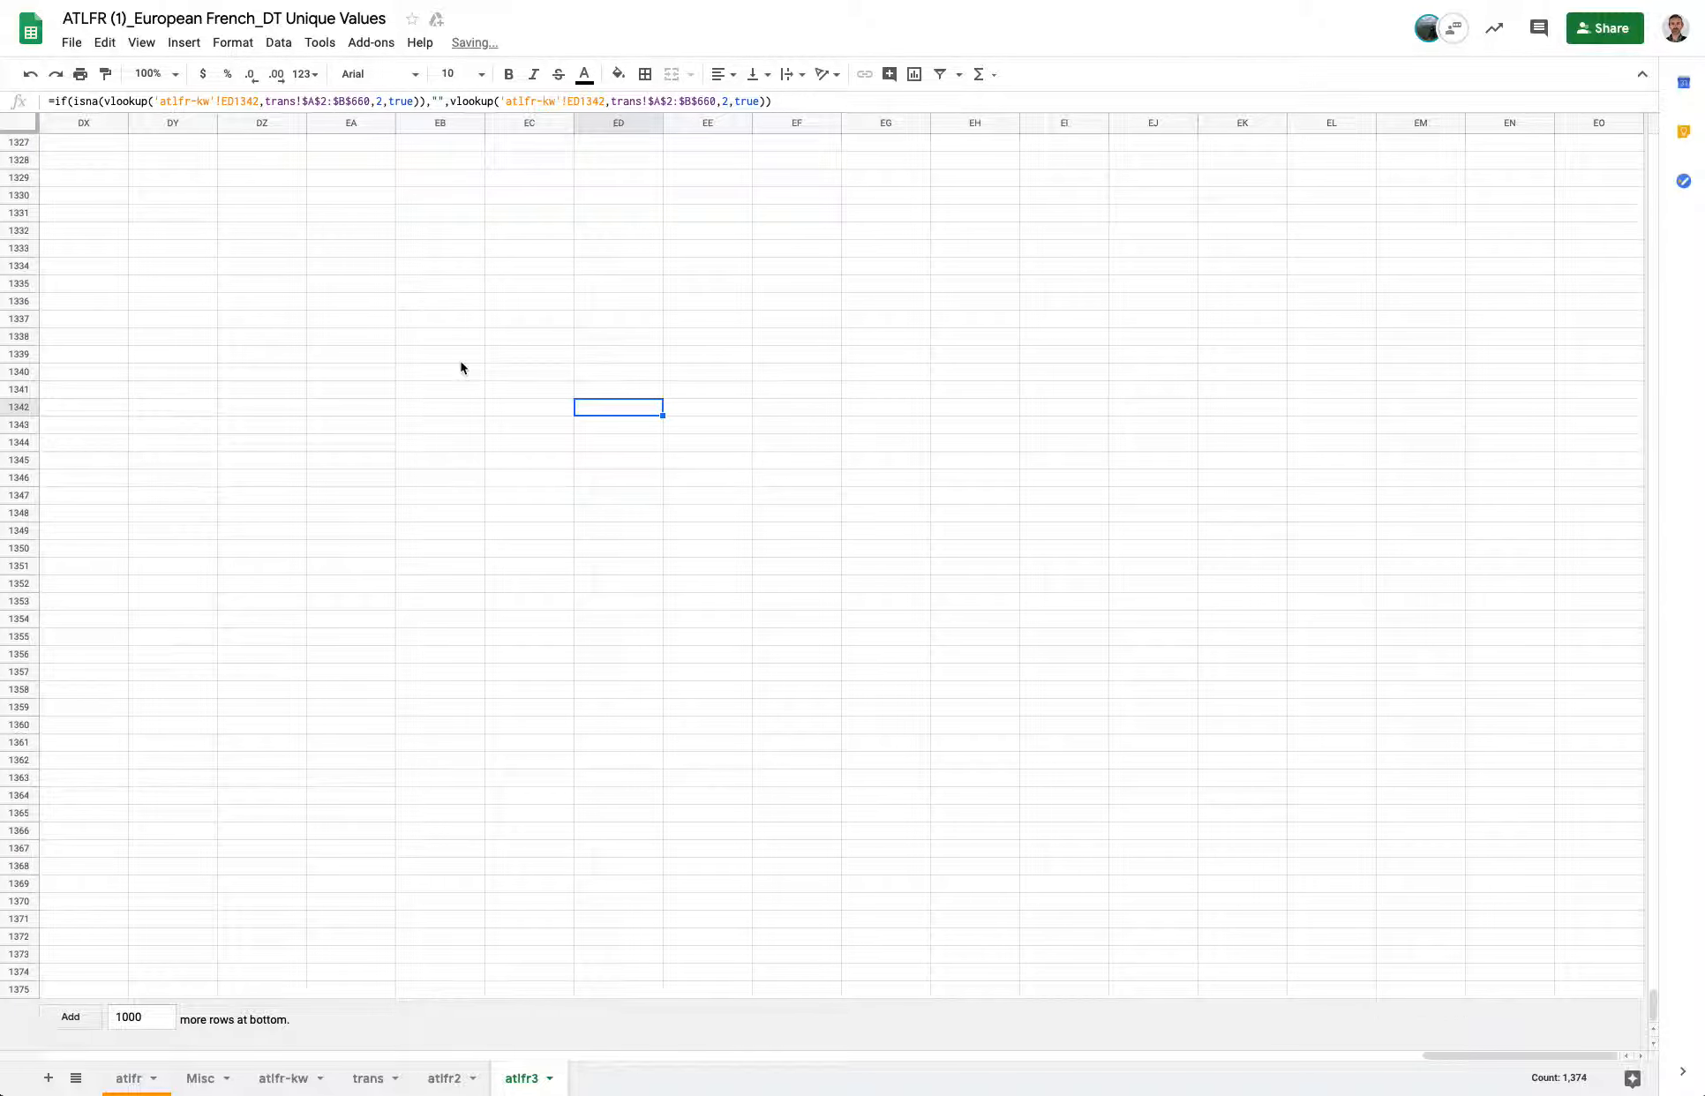
Scroll through atlfr3 to review the translated keywords, selecting cell U131.
{"action": "scroll", "coordinate": [461, 368], "scroll_direction": "left", "scroll_amount": 20}
{"action": "scroll", "coordinate": [461, 368], "scroll_direction": "up", "scroll_amount": 20}
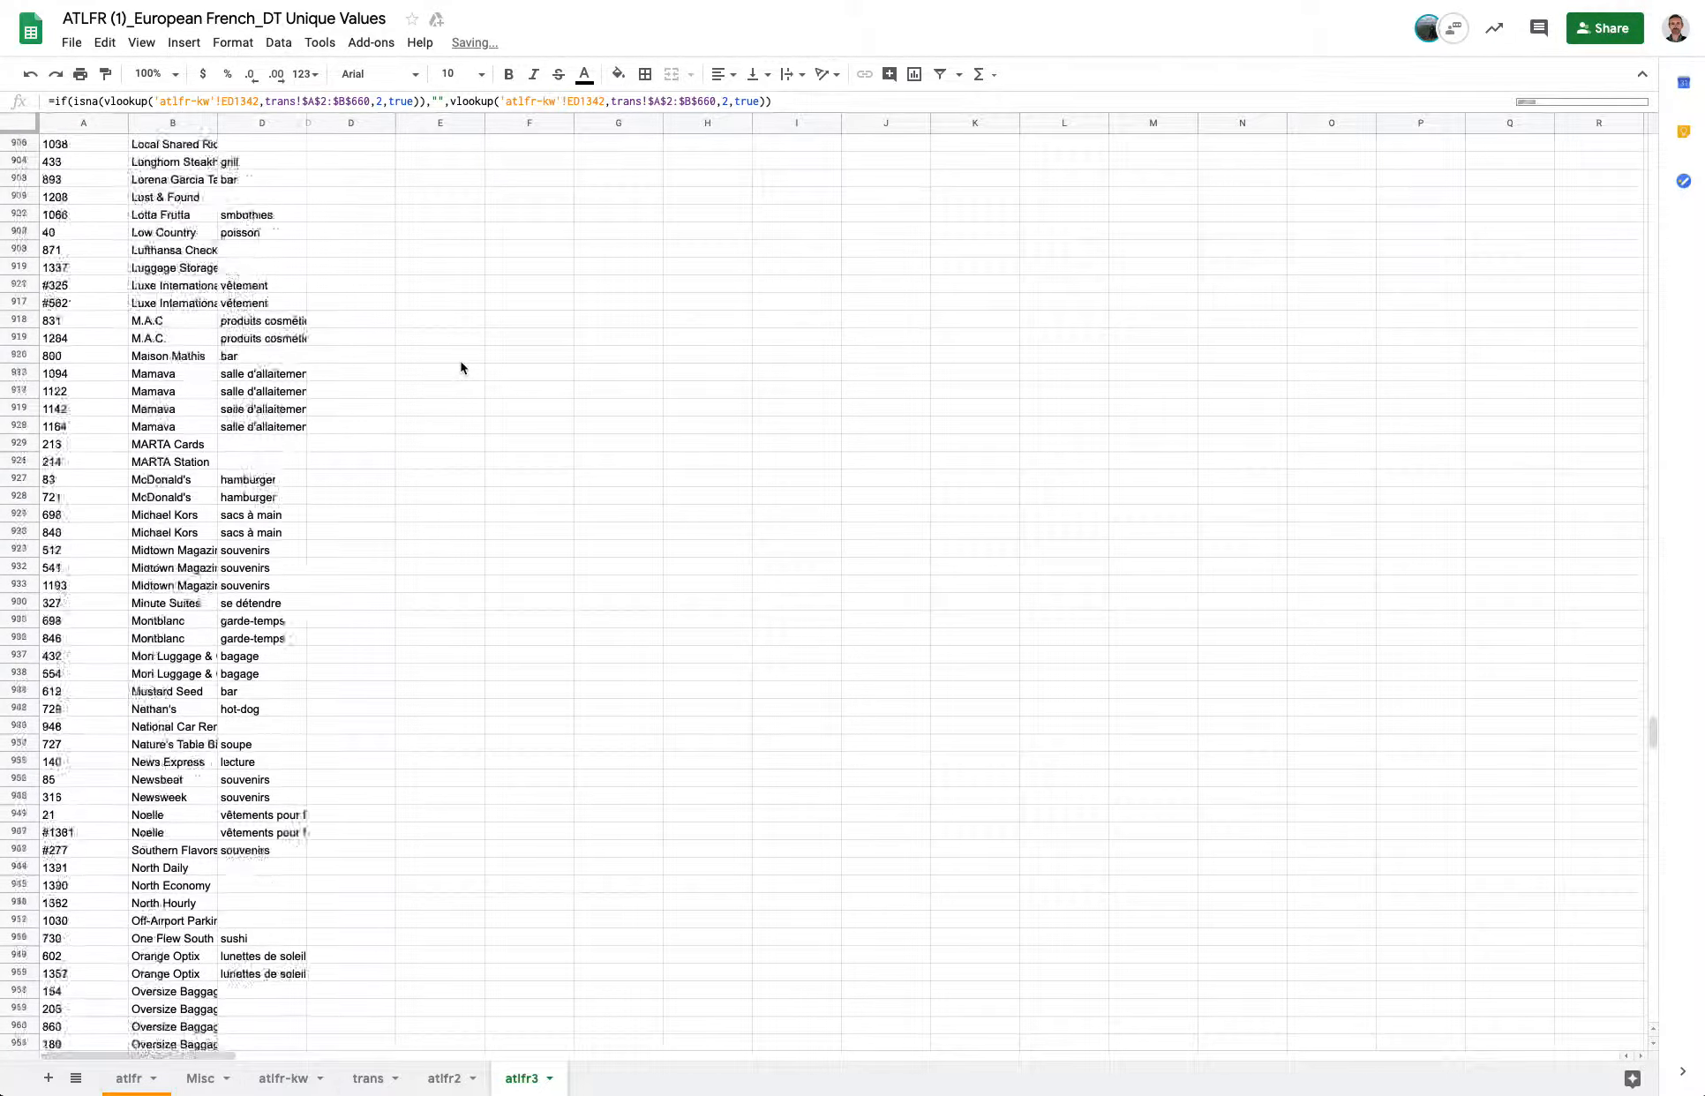
{"action": "scroll", "coordinate": [461, 368], "scroll_direction": "up", "scroll_amount": 20}
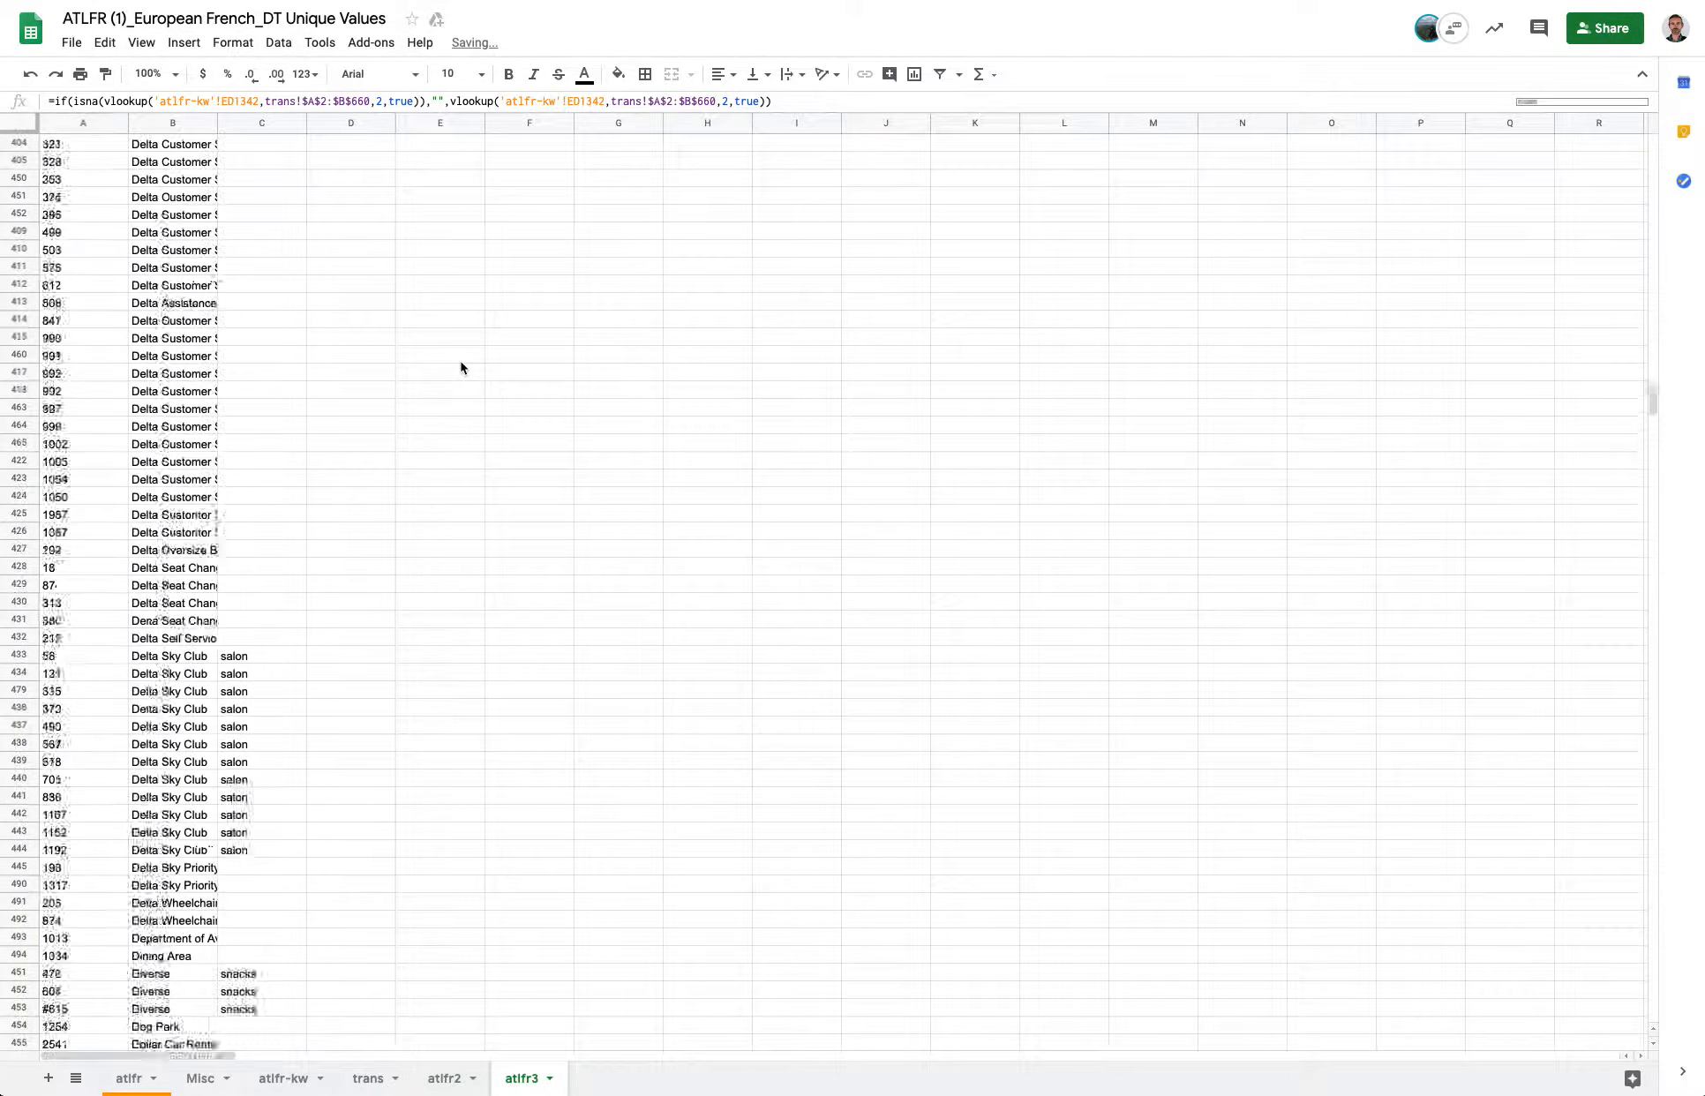
{"action": "scroll", "coordinate": [461, 368], "scroll_direction": "up", "scroll_amount": 20}
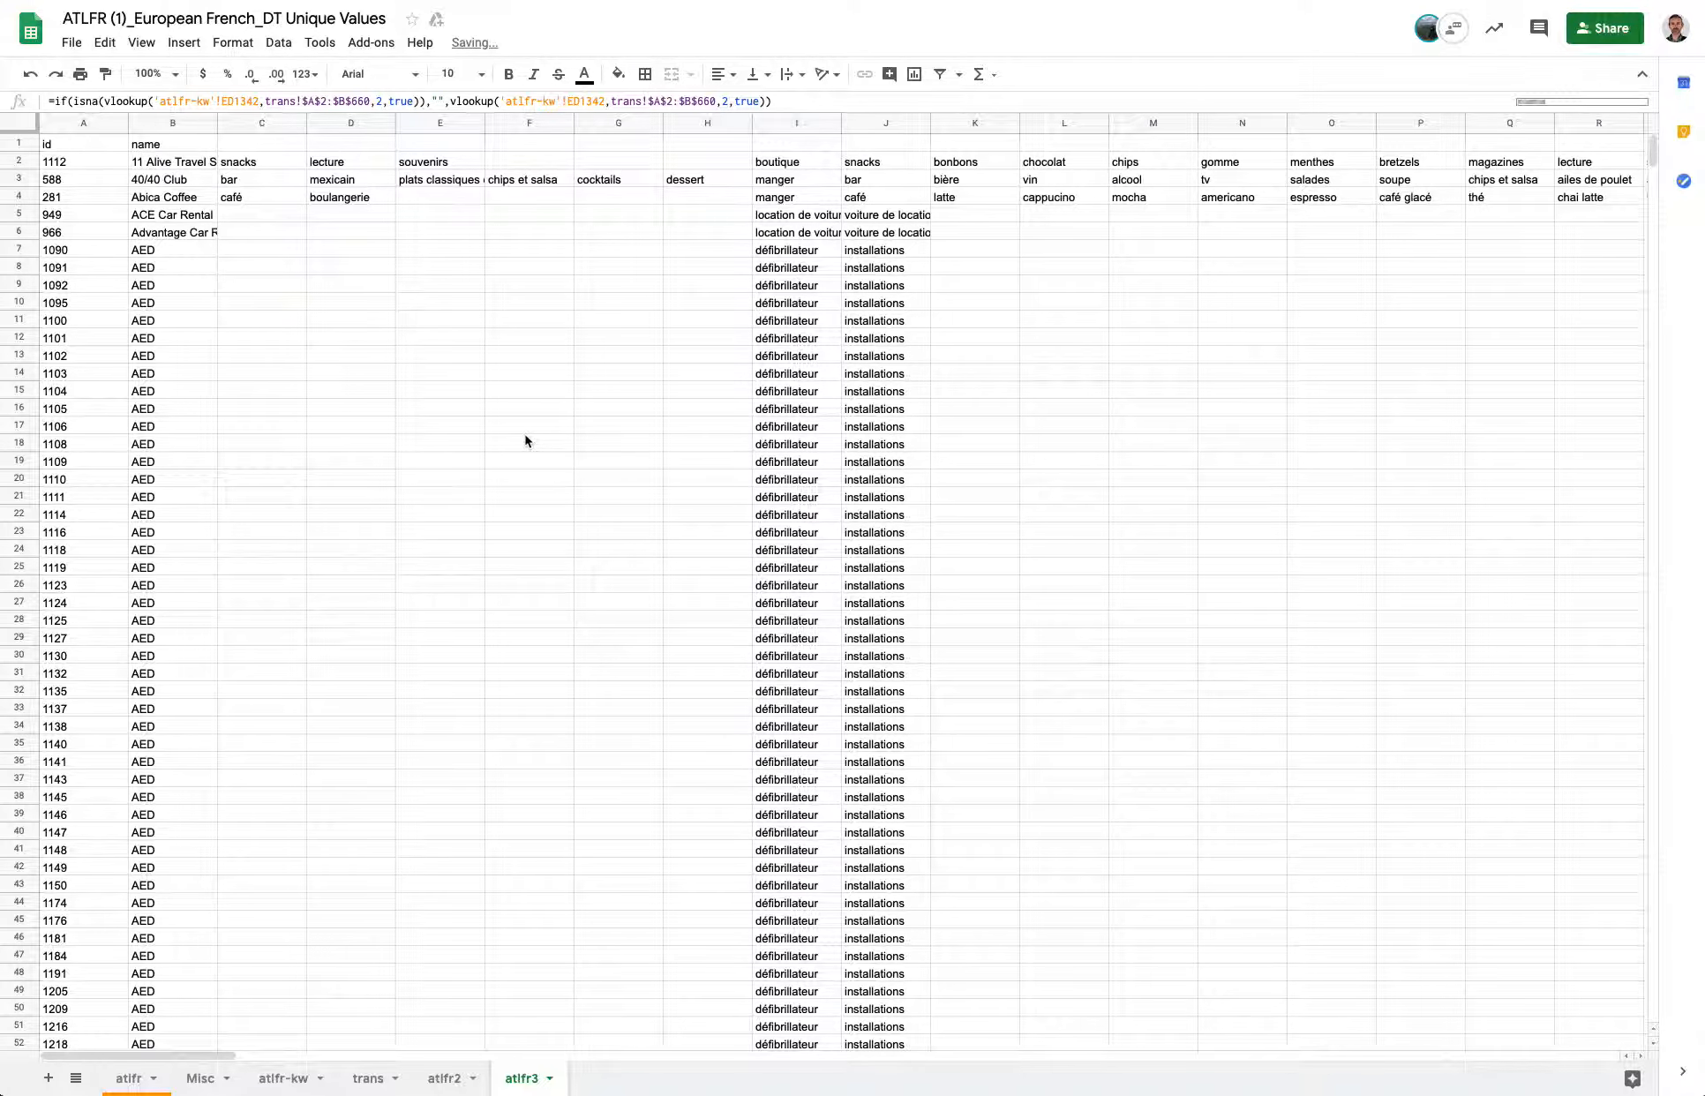
{"action": "scroll", "coordinate": [800, 568], "scroll_direction": "down", "scroll_amount": 20}
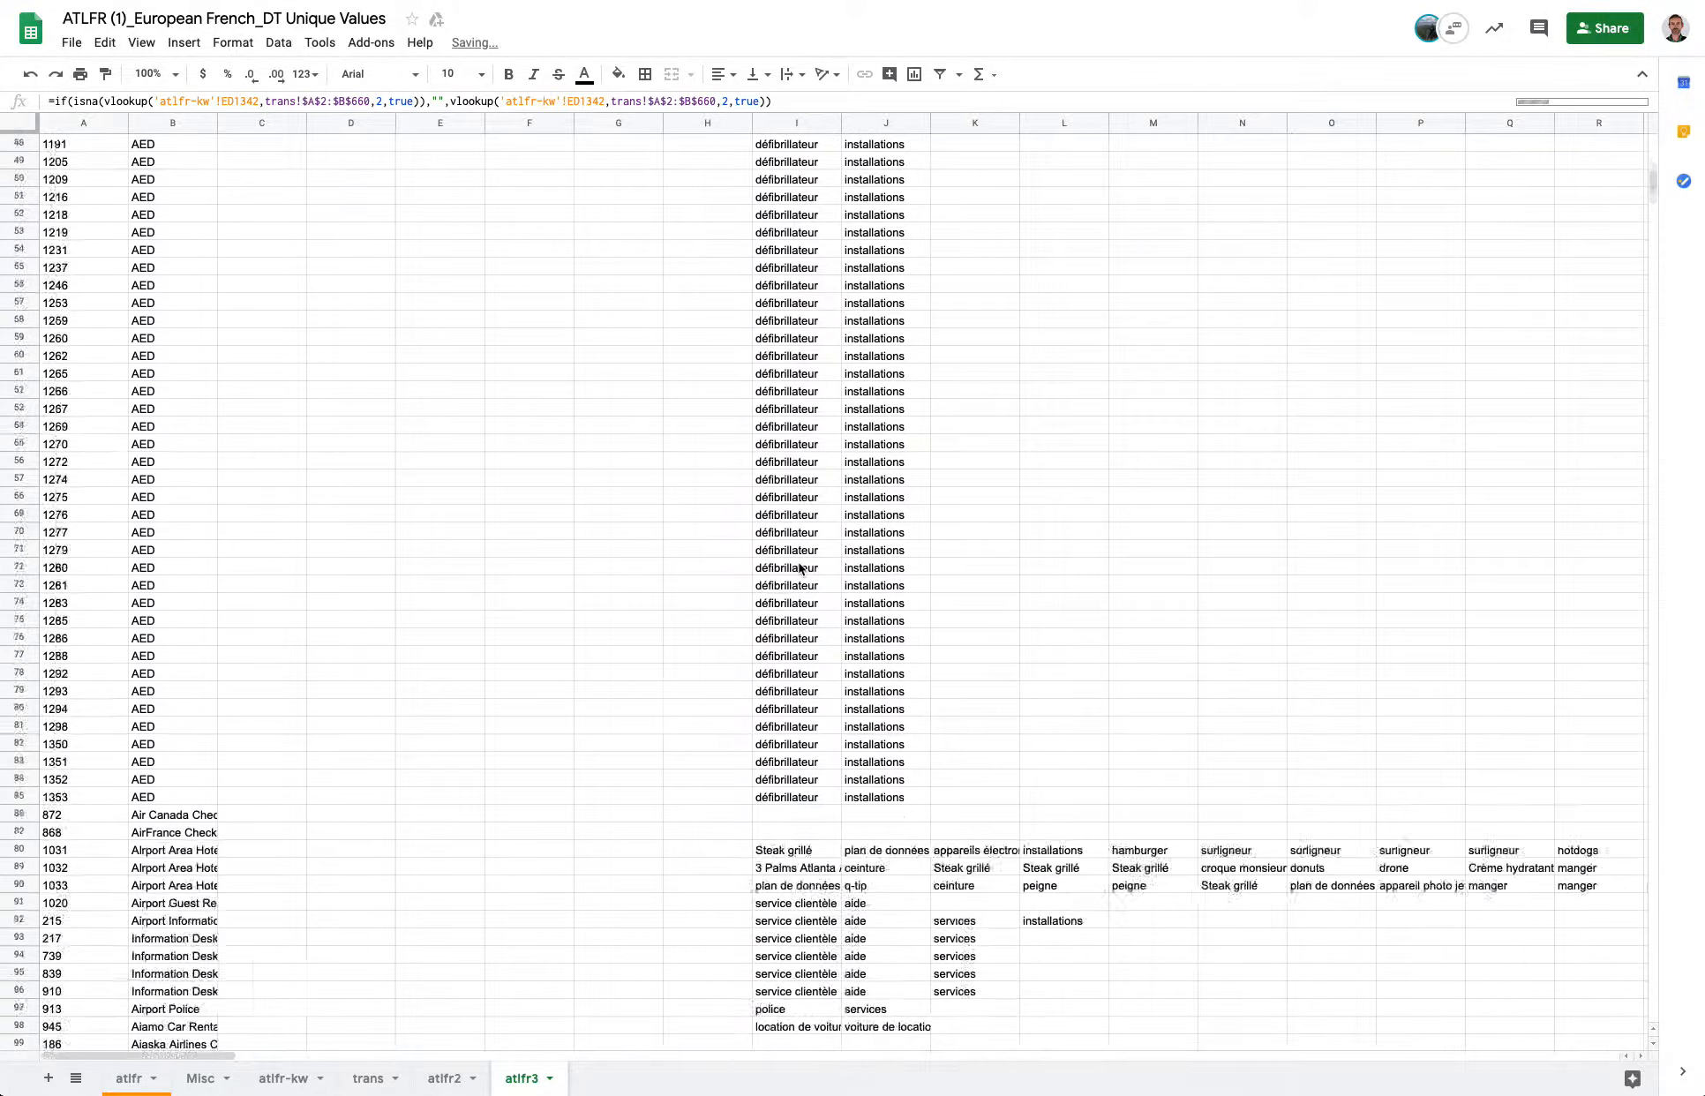
{"action": "scroll", "coordinate": [883, 529], "scroll_direction": "right", "scroll_amount": 10}
{"action": "left_click", "coordinate": [970, 496]}
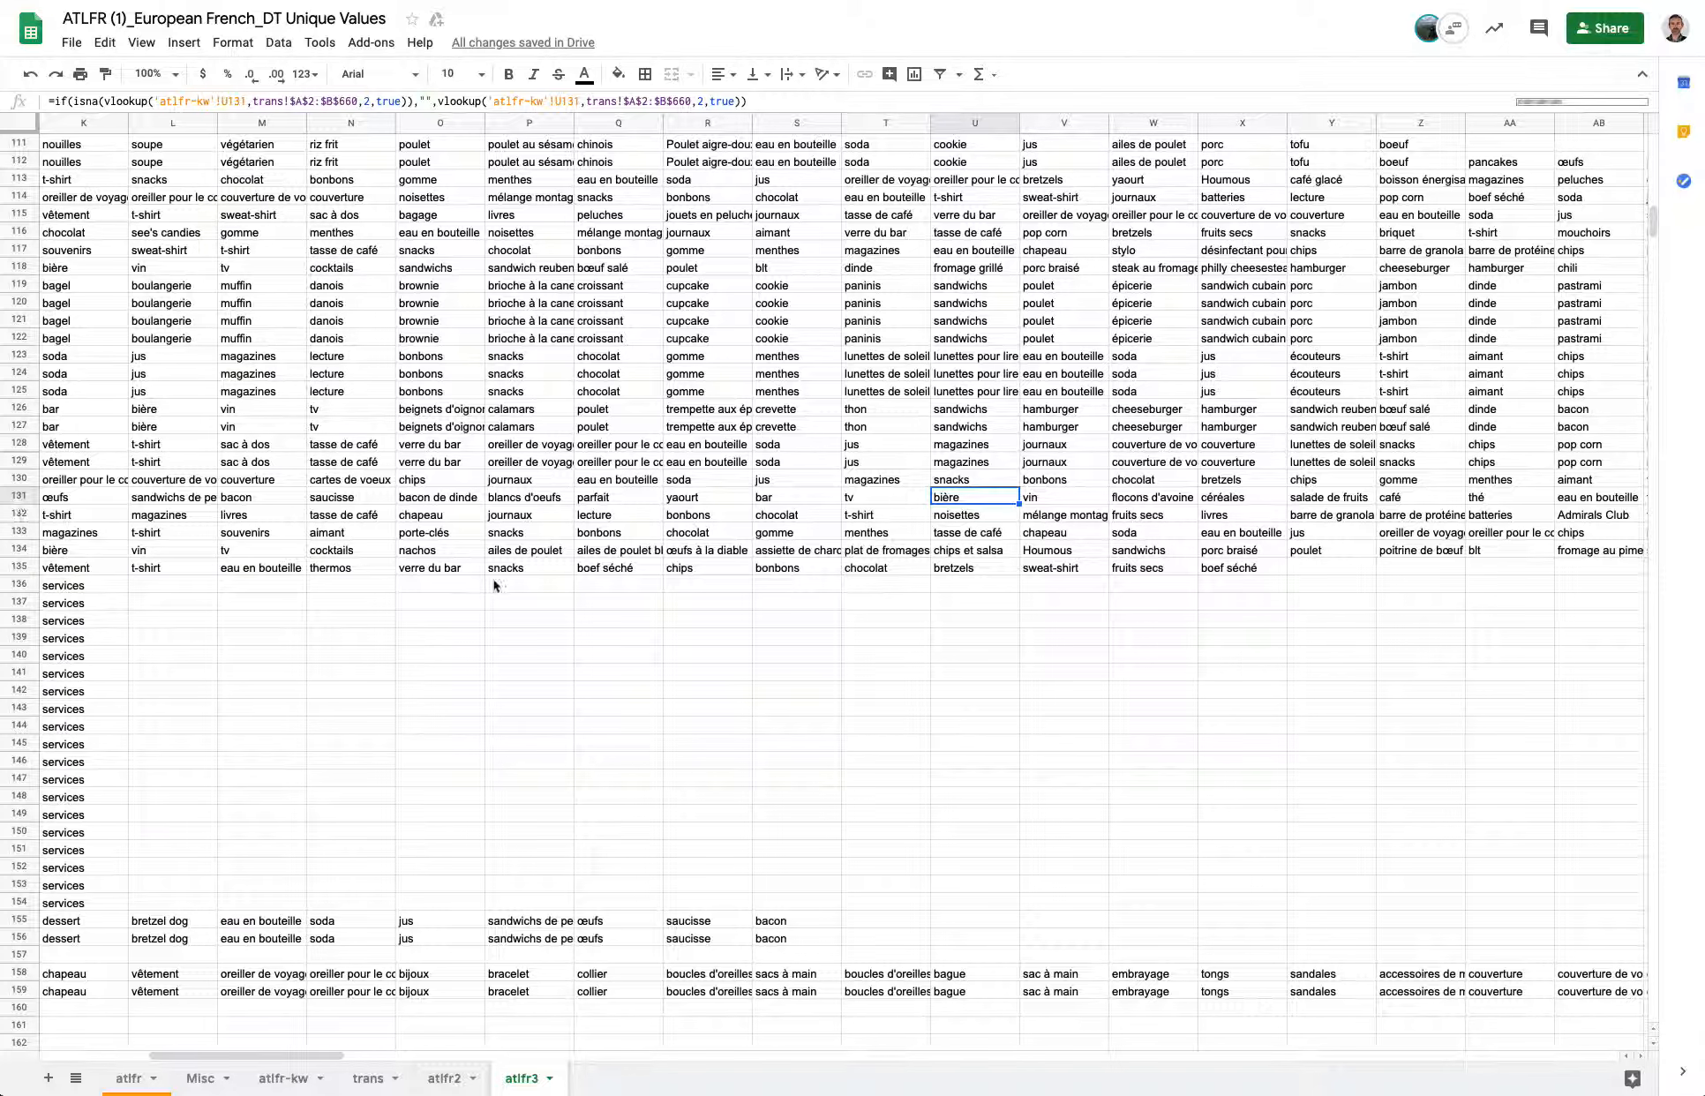
Compare the source keywords around atlfr-kw cells U130 and U131 with the entries in the trans sheet.
{"action": "left_click", "coordinate": [293, 1078]}
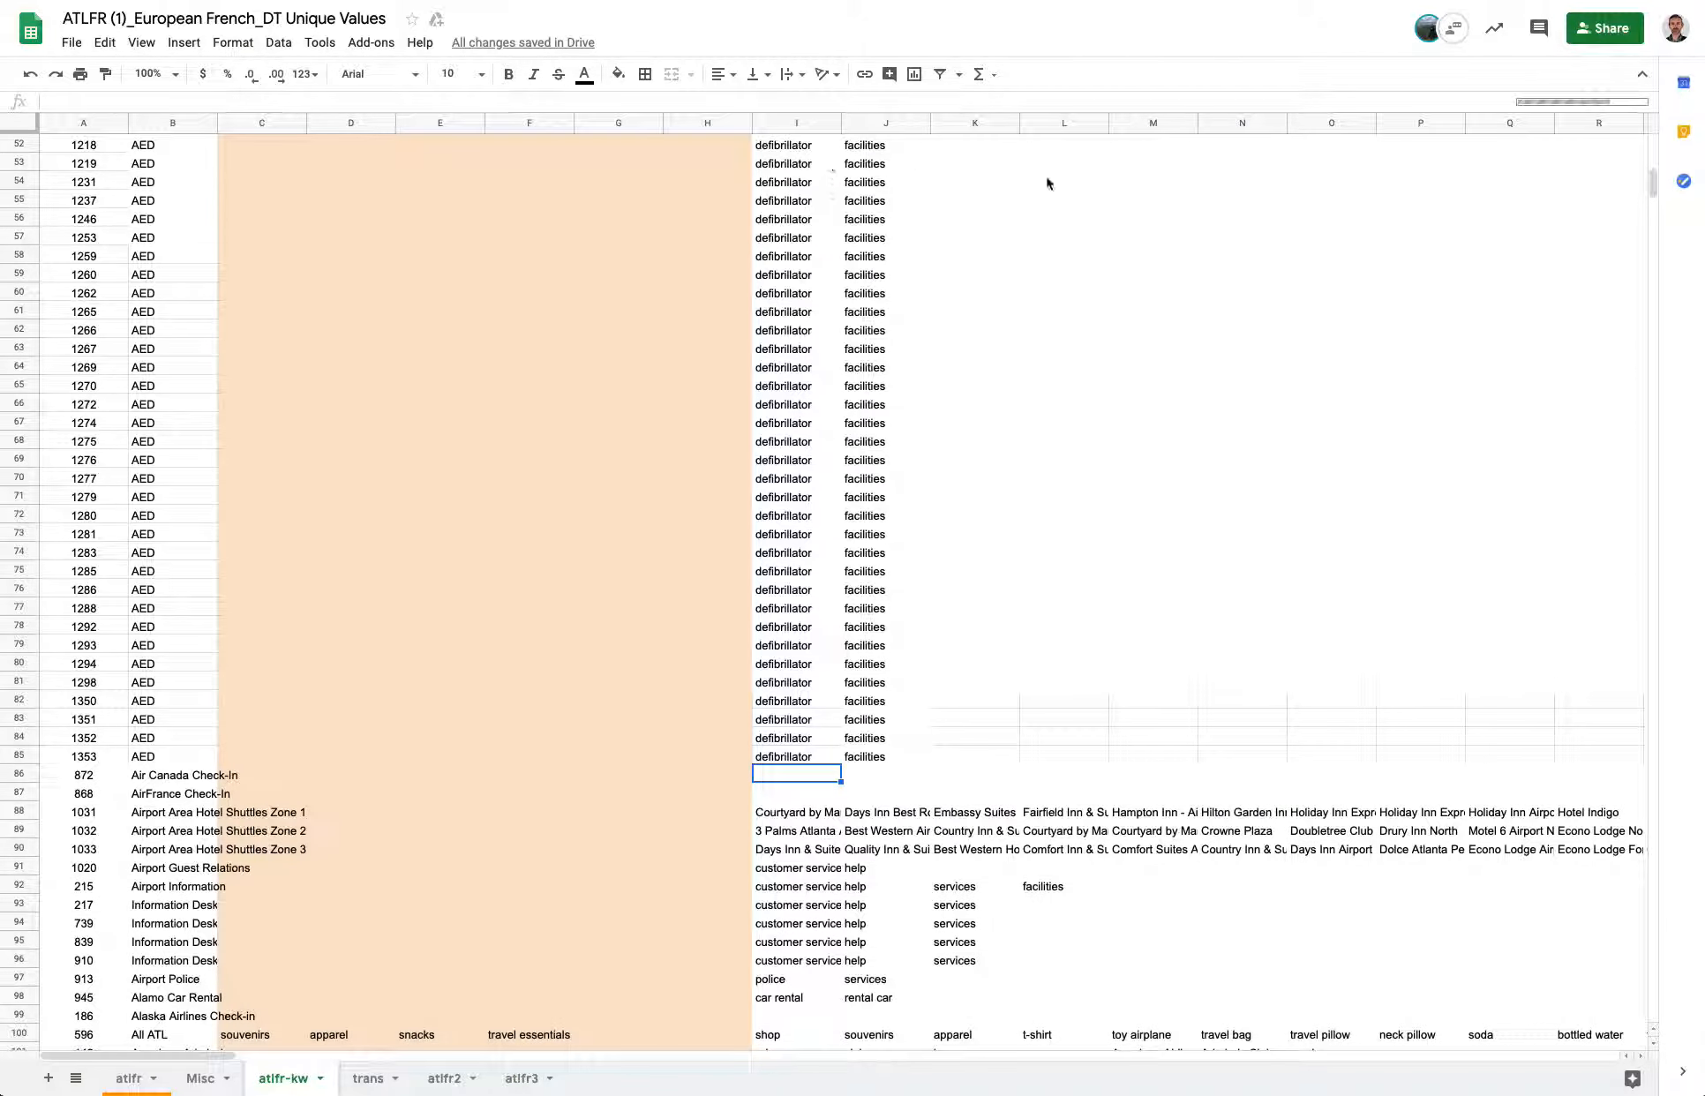
{"action": "scroll", "coordinate": [1050, 181], "scroll_direction": "right", "scroll_amount": 15}
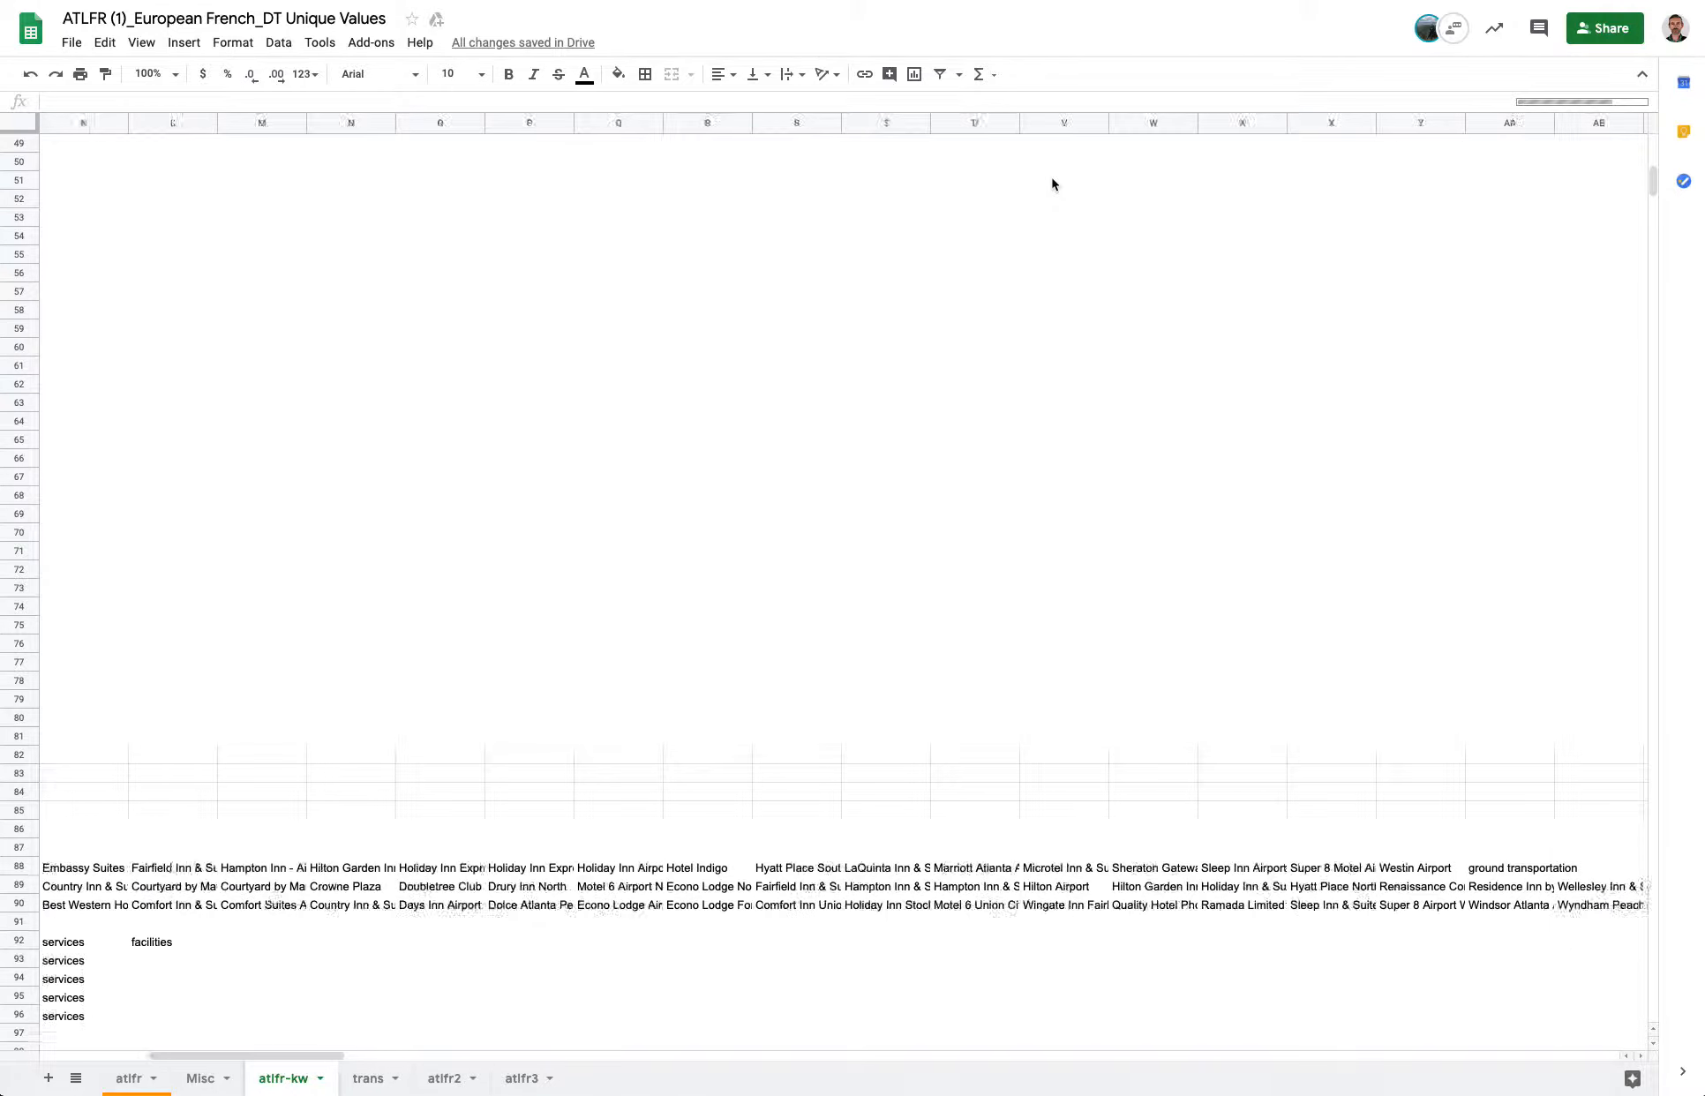
{"action": "left_click", "coordinate": [1069, 196]}
{"action": "scroll", "coordinate": [1069, 200], "scroll_direction": "down", "scroll_amount": 9}
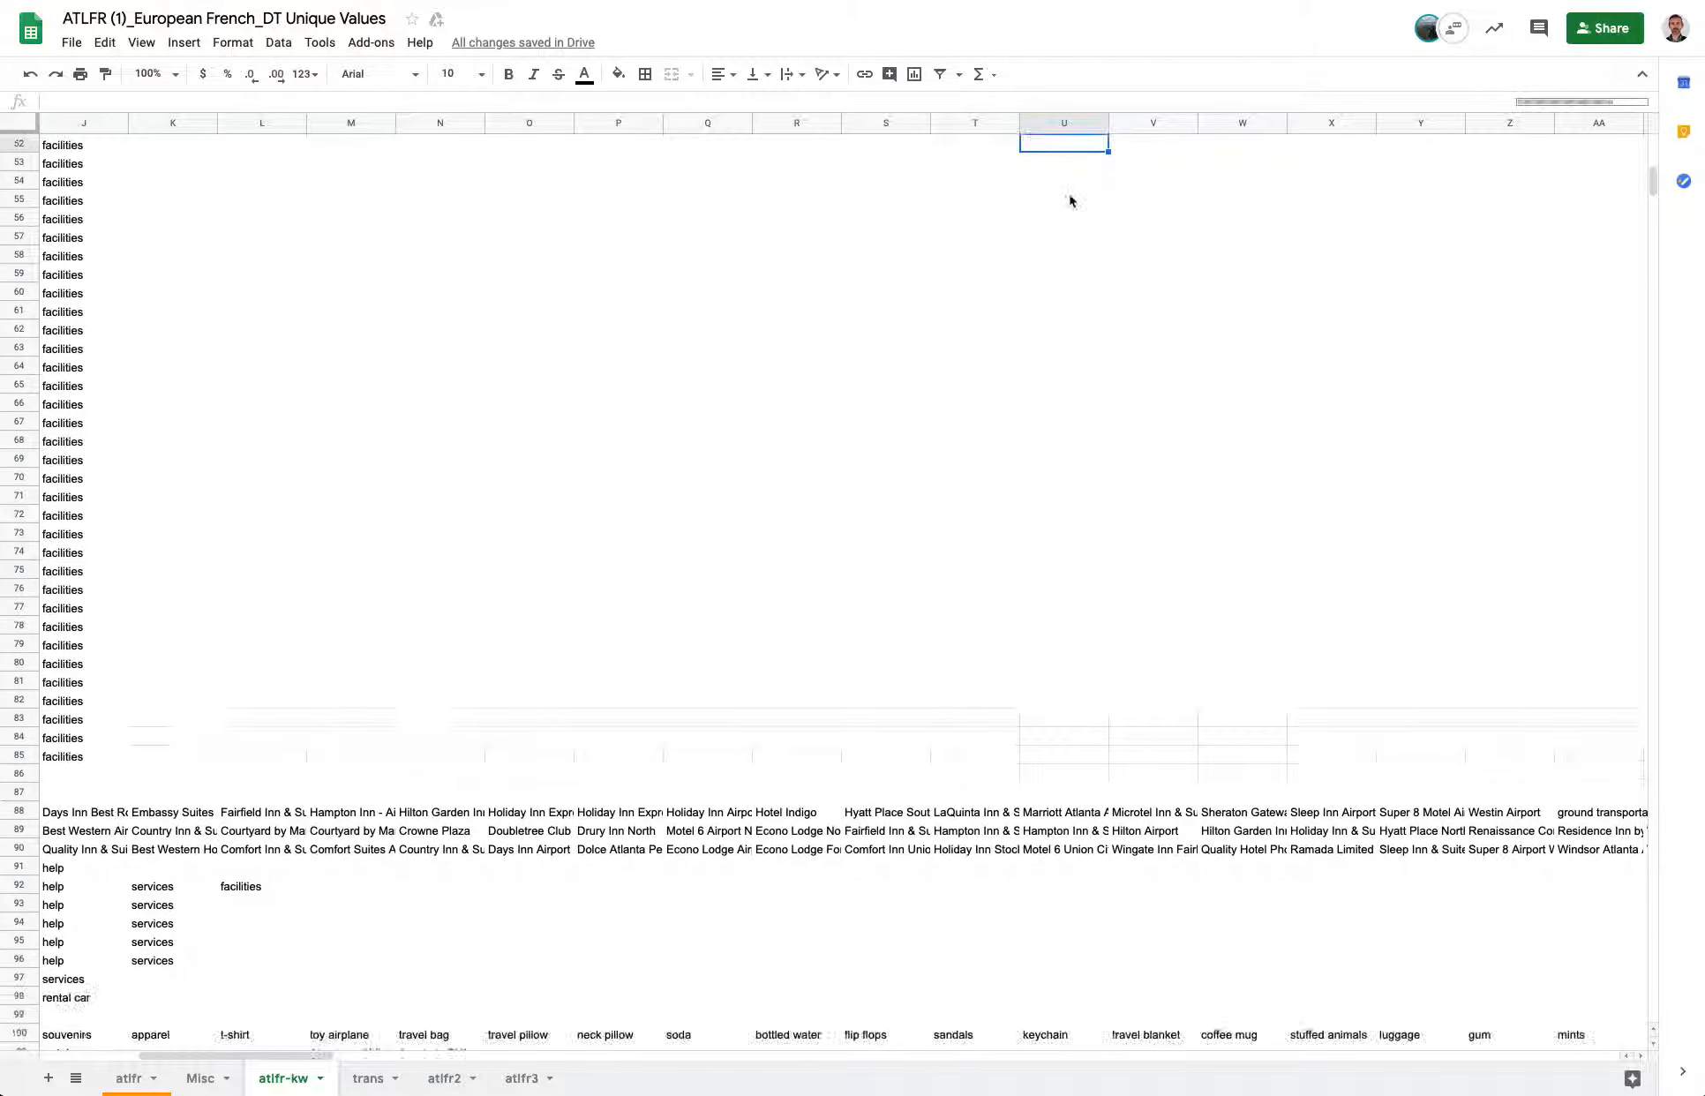
{"action": "scroll", "coordinate": [1070, 199], "scroll_direction": "left", "scroll_amount": 3}
{"action": "scroll", "coordinate": [1070, 200], "scroll_direction": "down", "scroll_amount": 4}
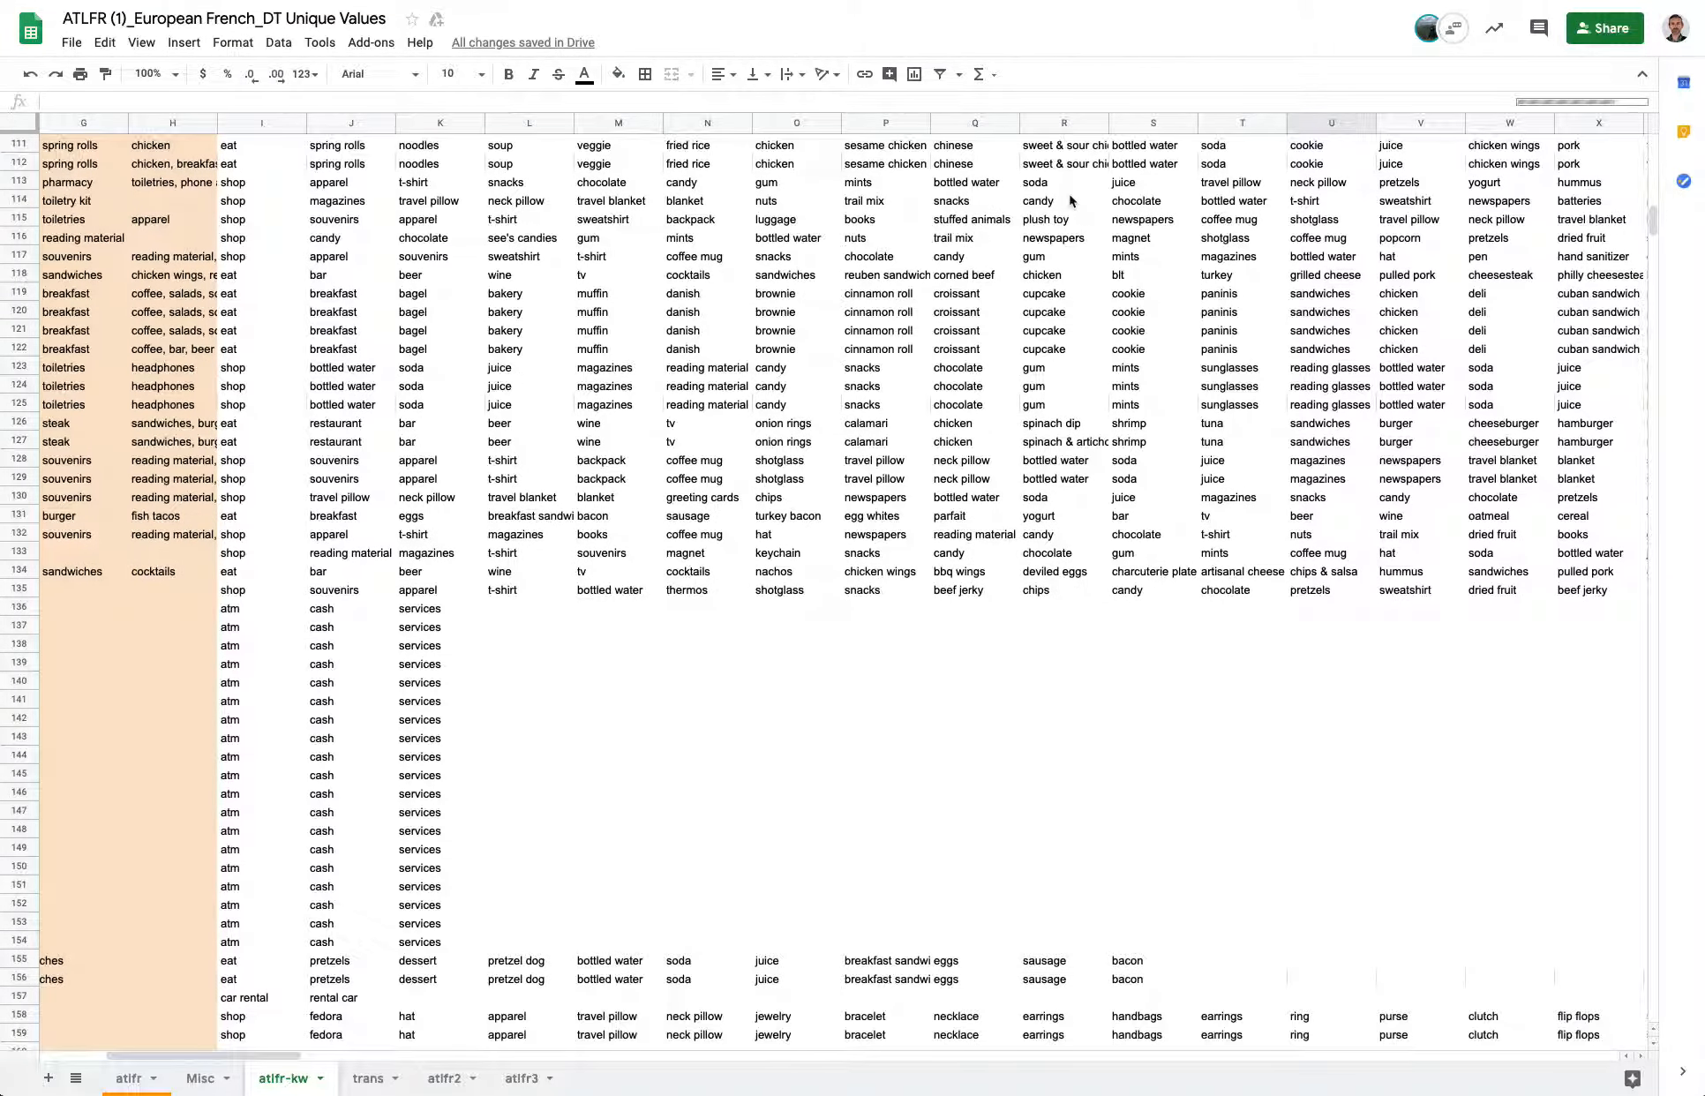
{"action": "scroll", "coordinate": [1069, 200], "scroll_direction": "down", "scroll_amount": 2}
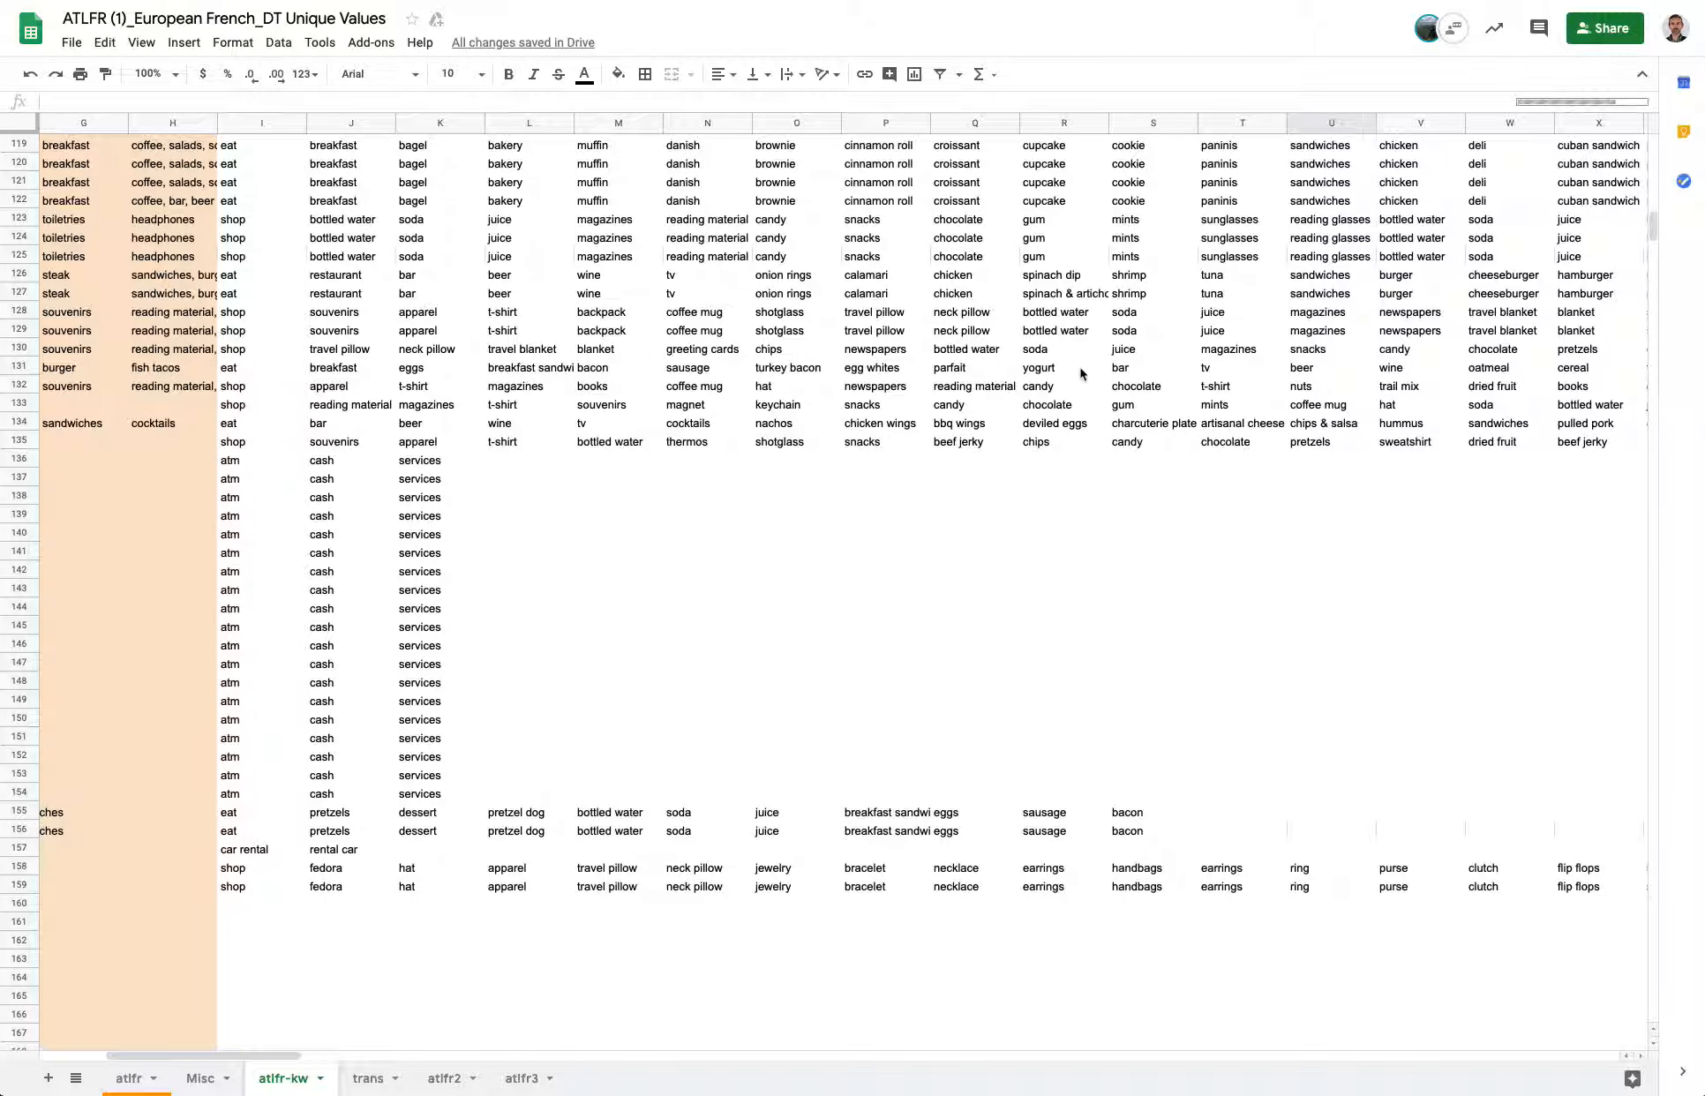
{"action": "left_click", "coordinate": [1317, 354]}
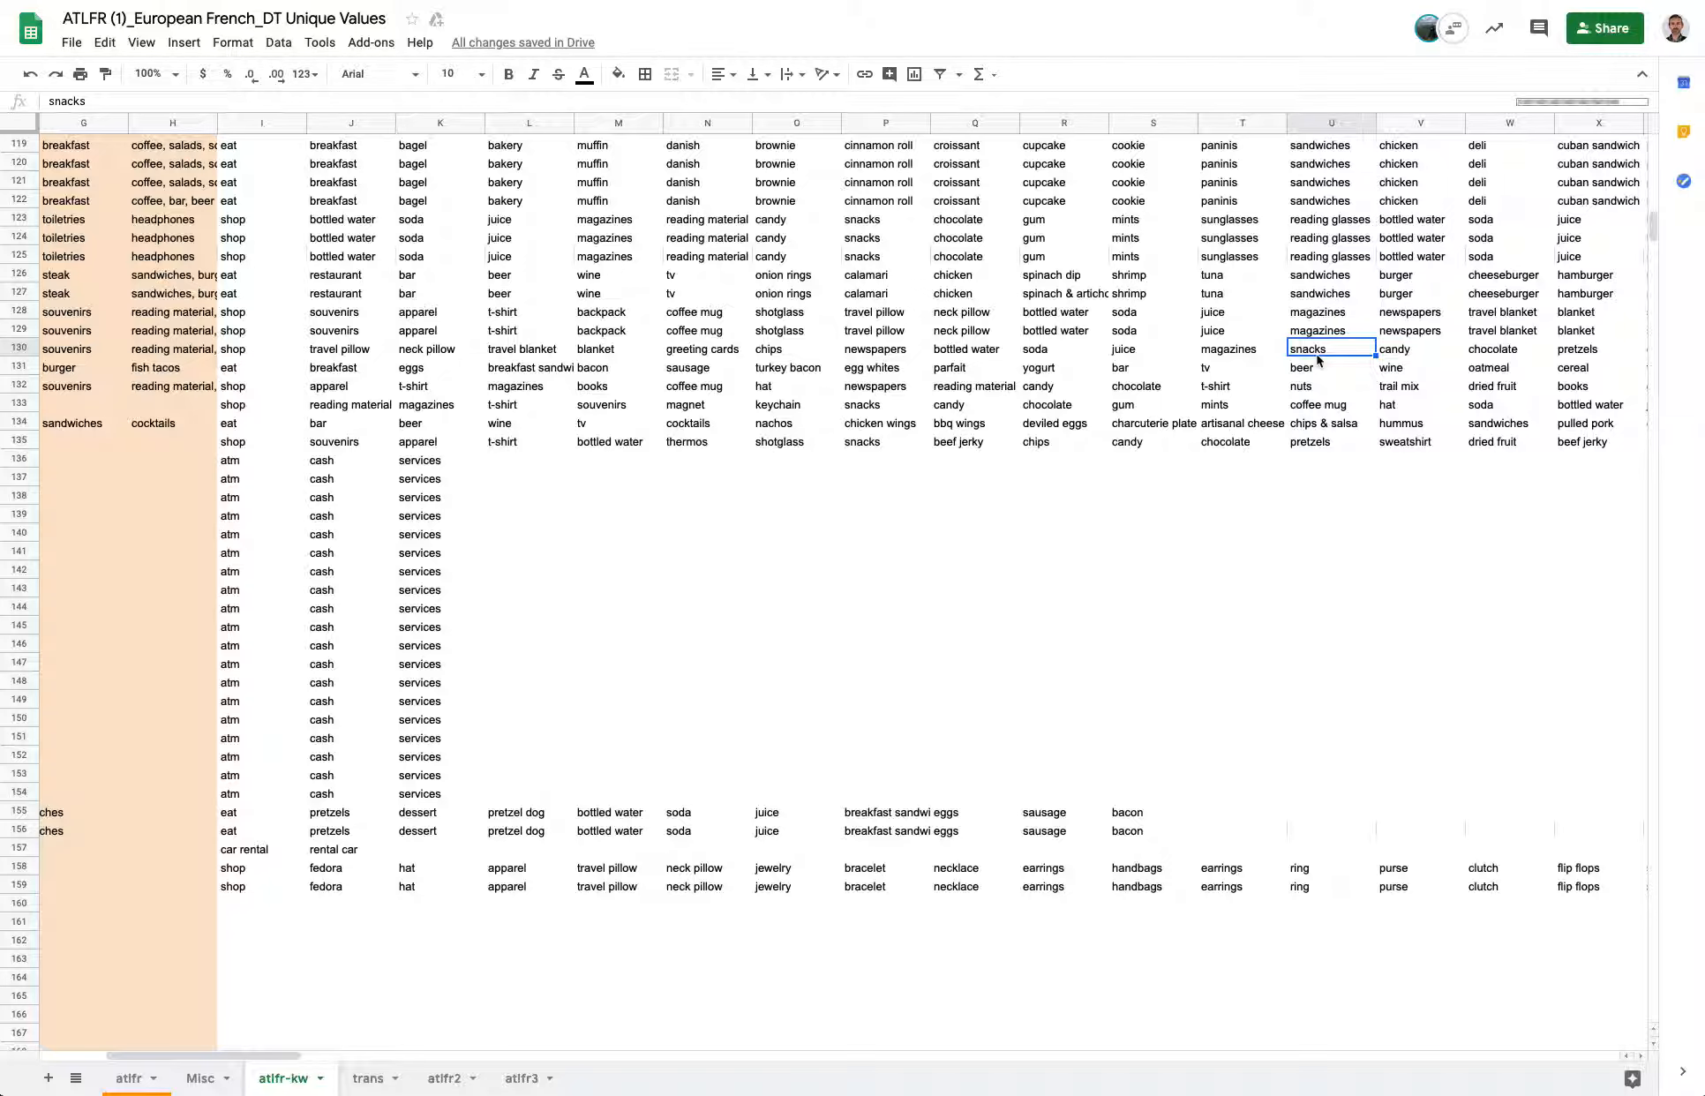
{"action": "key", "text": "Down"}
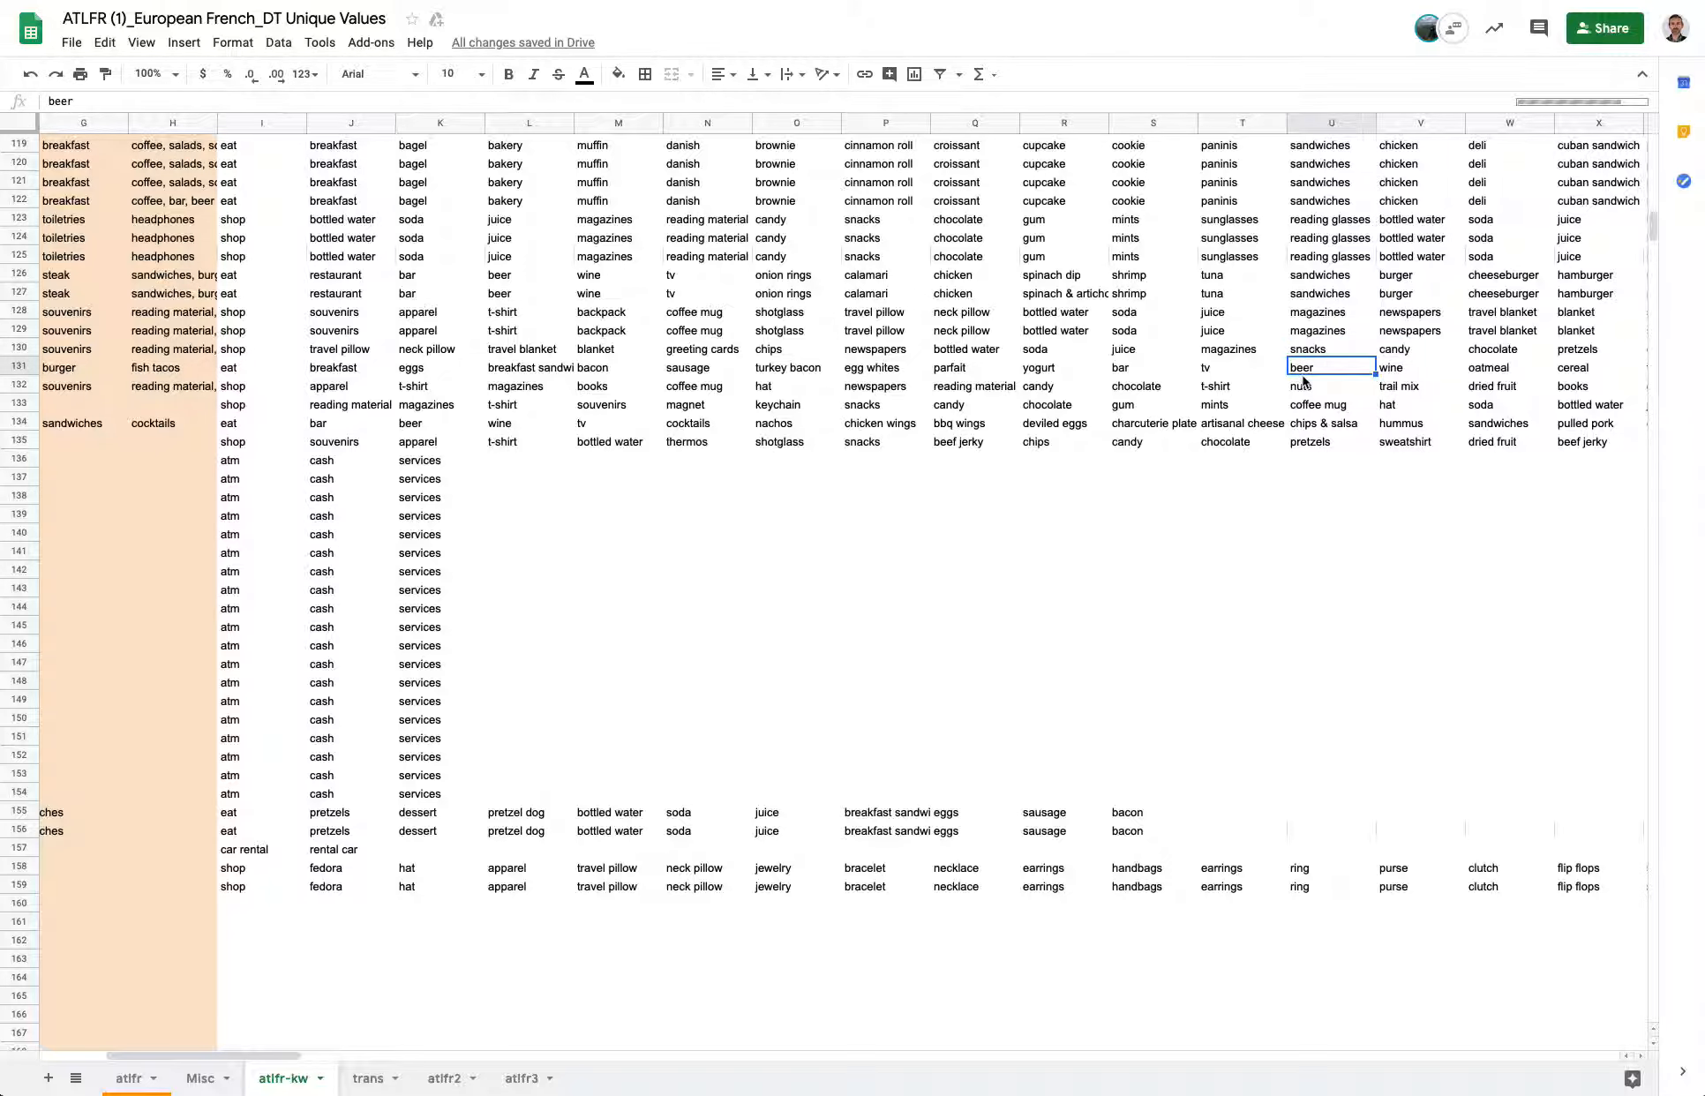
{"action": "left_click", "coordinate": [376, 1080]}
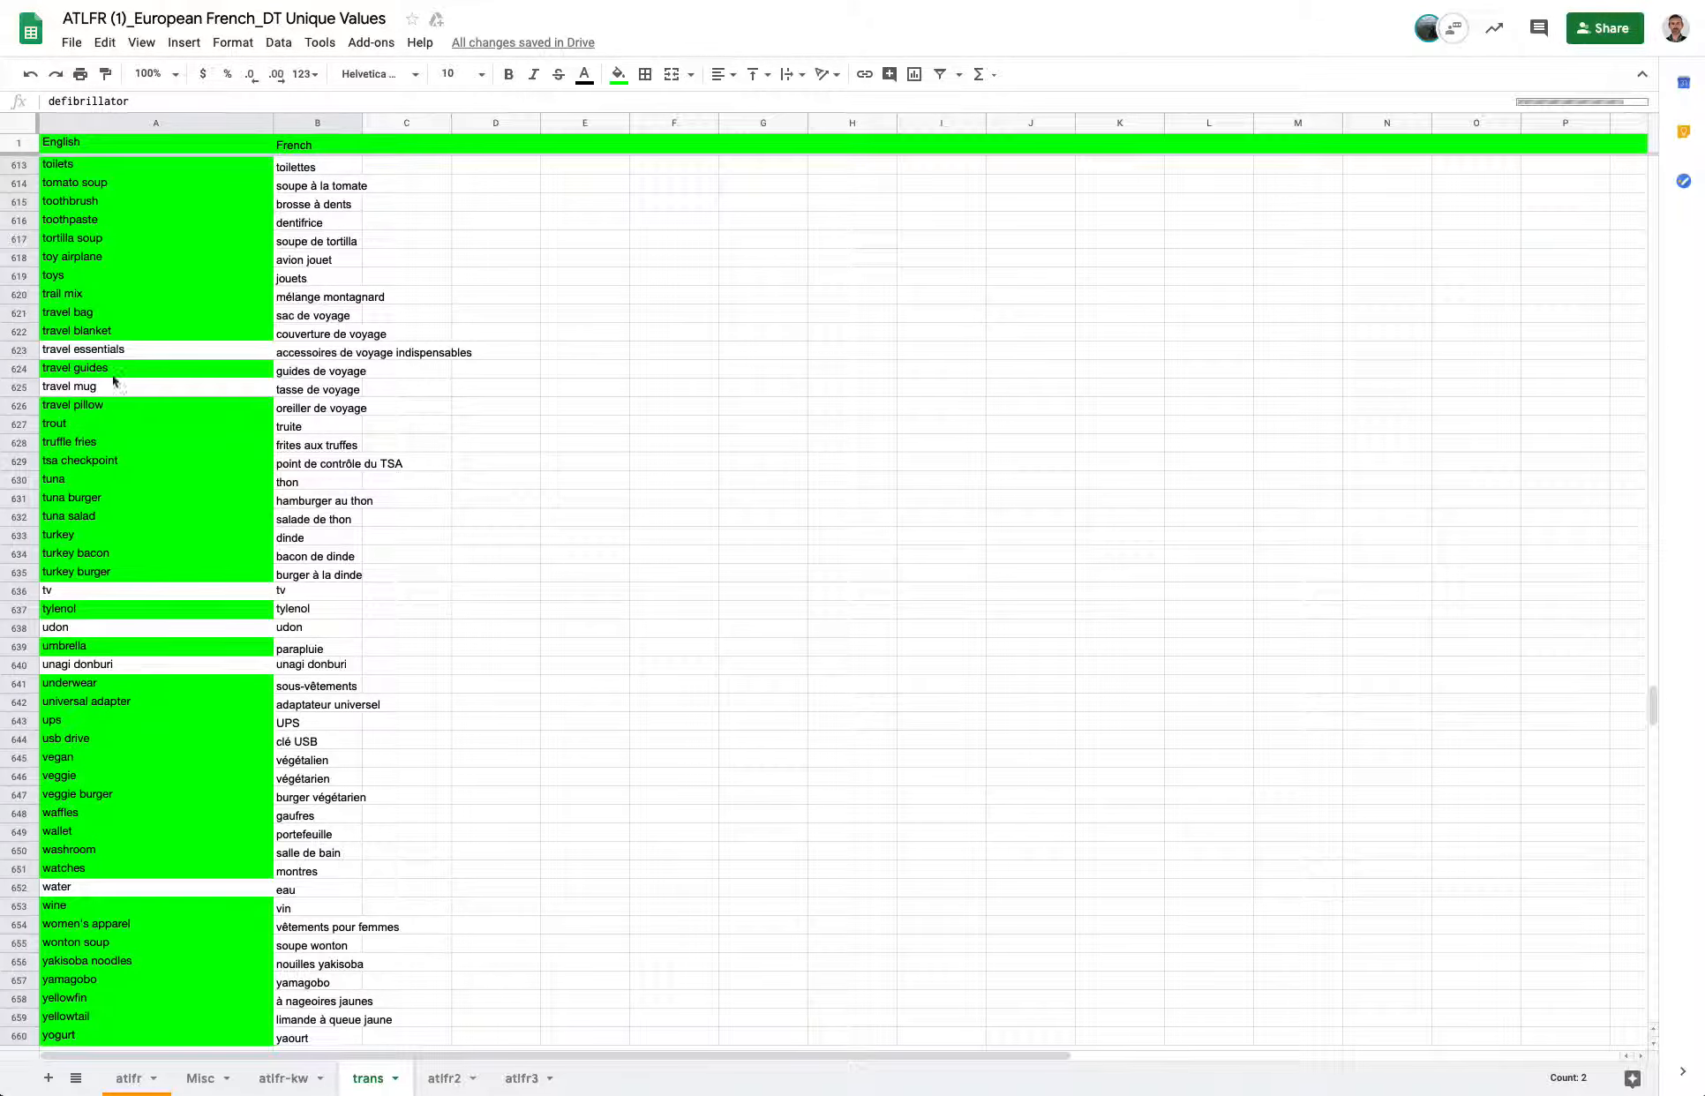
{"action": "scroll", "coordinate": [112, 374], "scroll_direction": "down", "scroll_amount": 15}
{"action": "scroll", "coordinate": [112, 374], "scroll_direction": "up", "scroll_amount": 20}
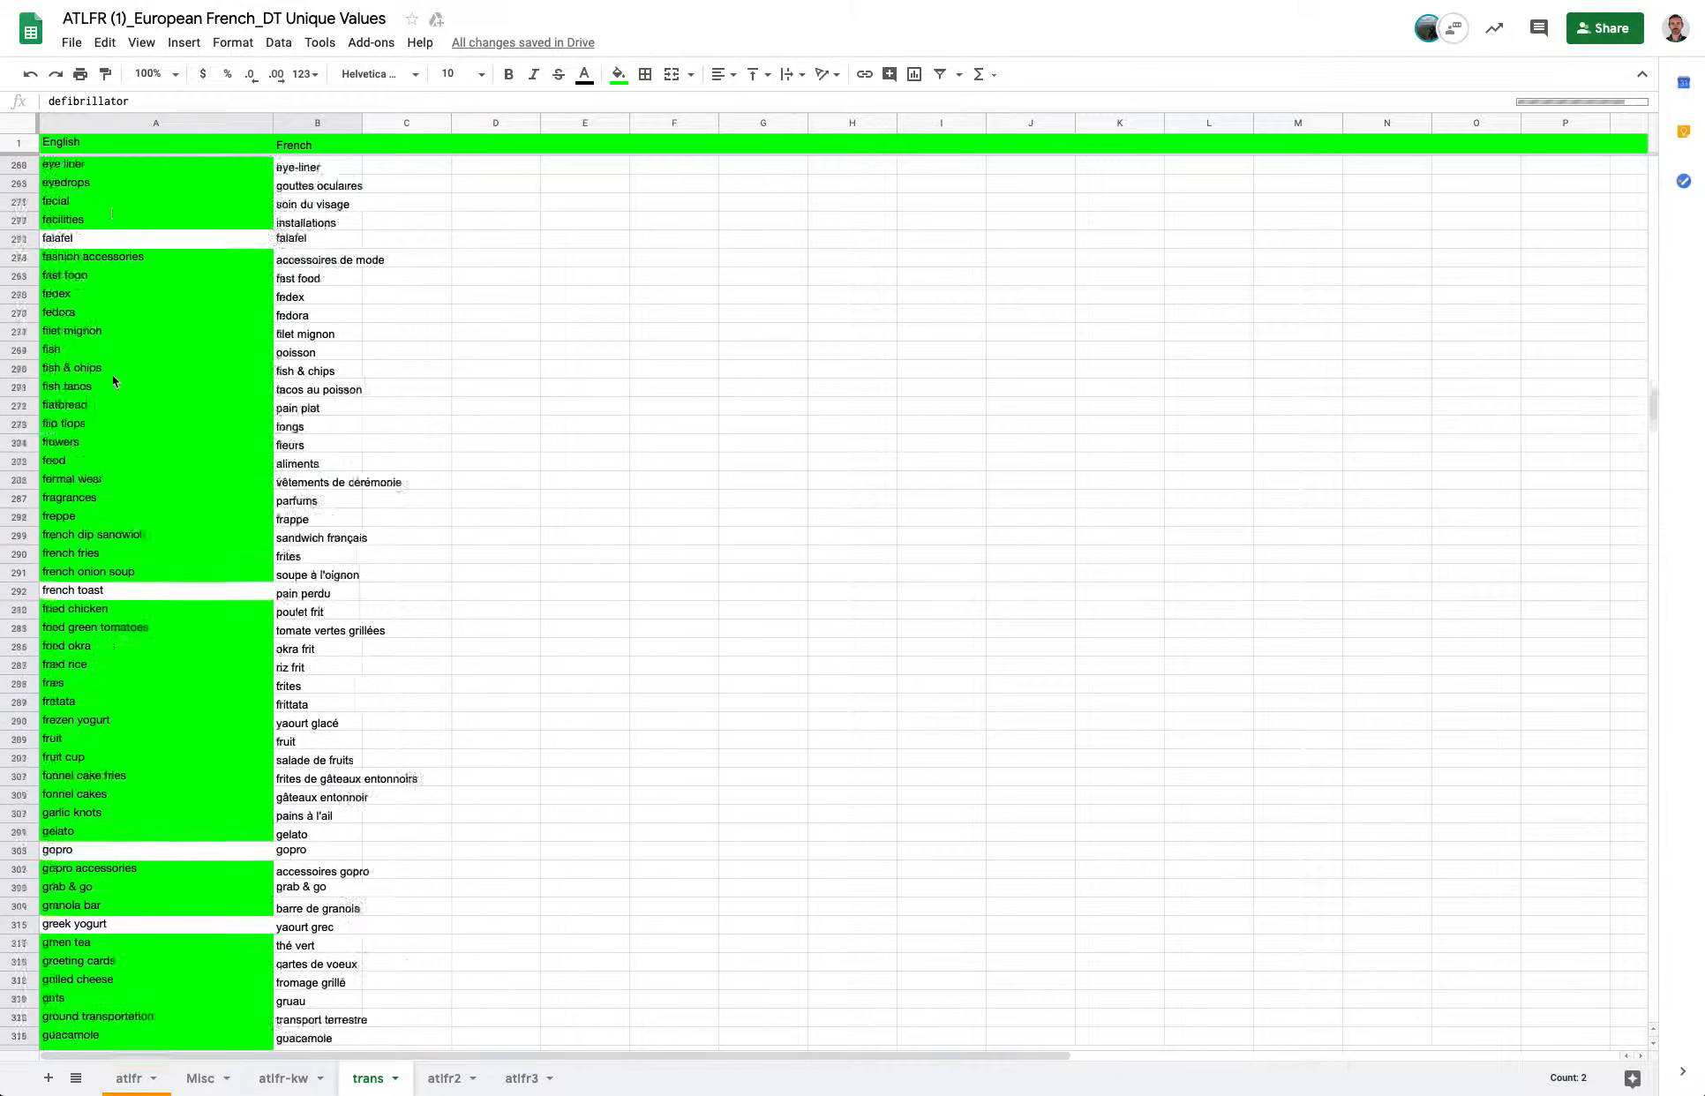
Check the French entry for beer in the trans sheet and inspect the formula in atlfr3's cell U131.
{"action": "scroll", "coordinate": [112, 381], "scroll_direction": "up", "scroll_amount": 5}
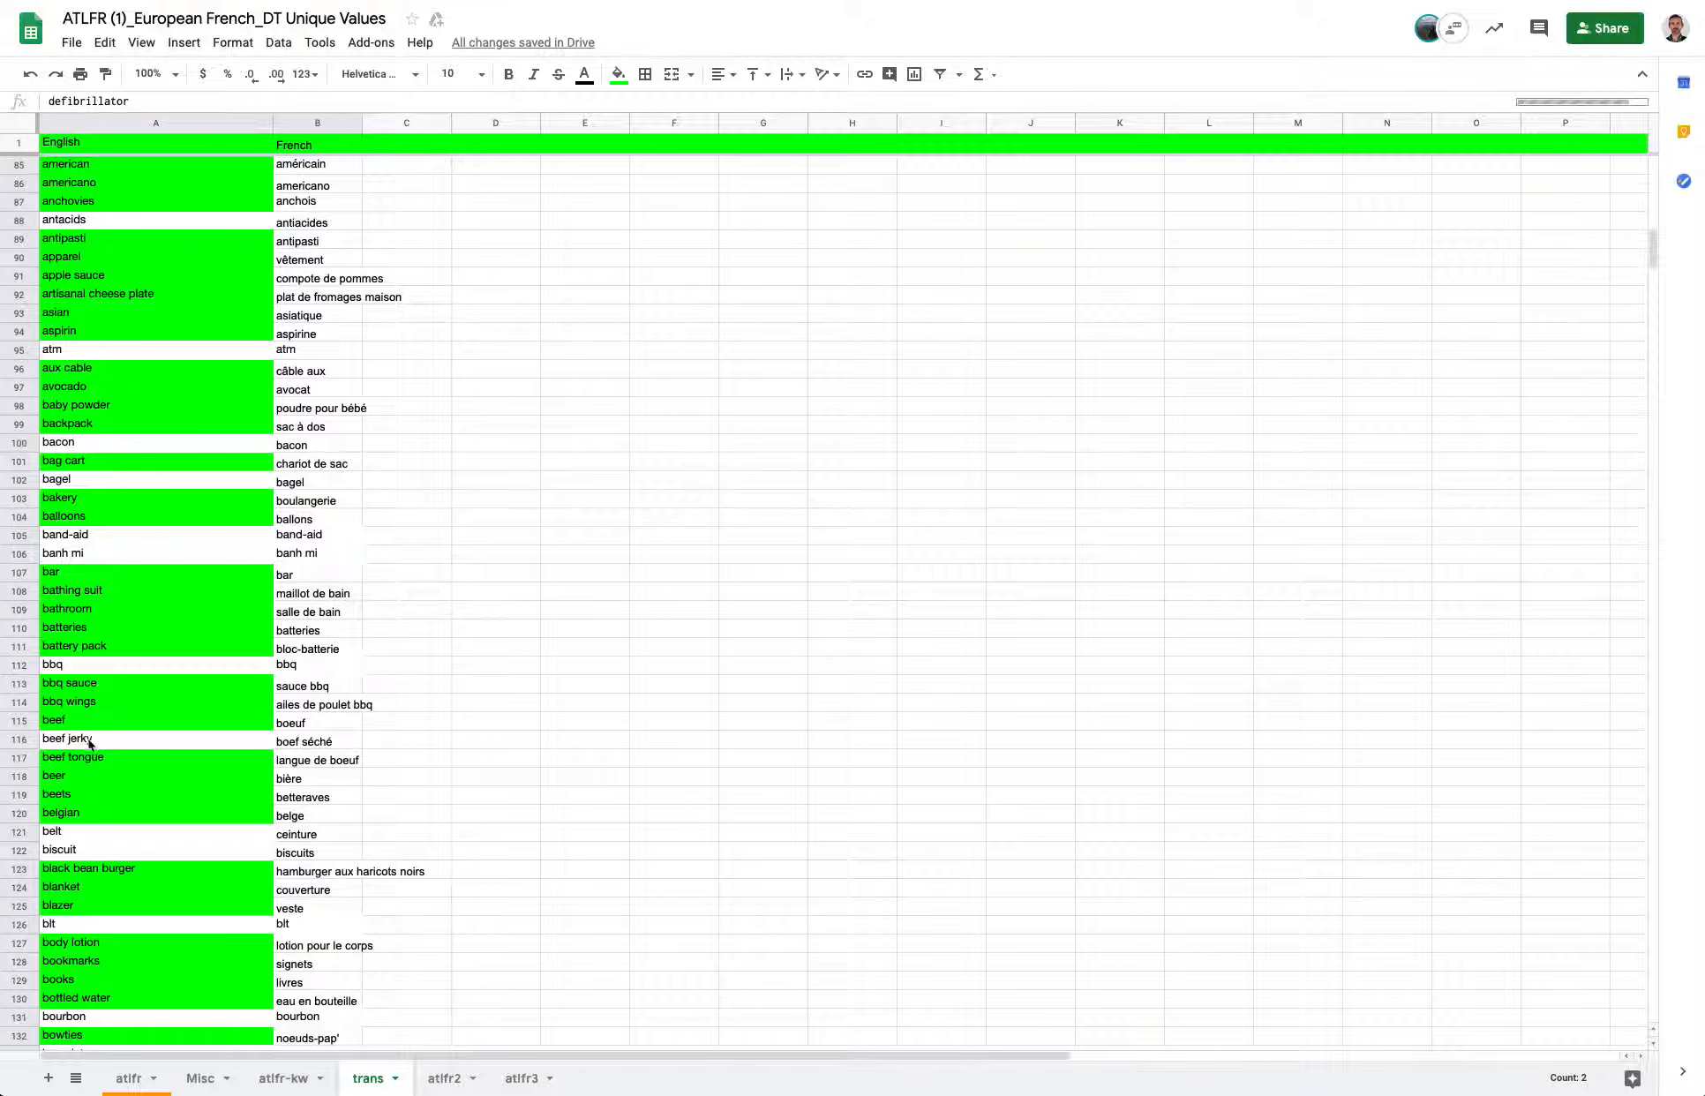
{"action": "left_click", "coordinate": [300, 780]}
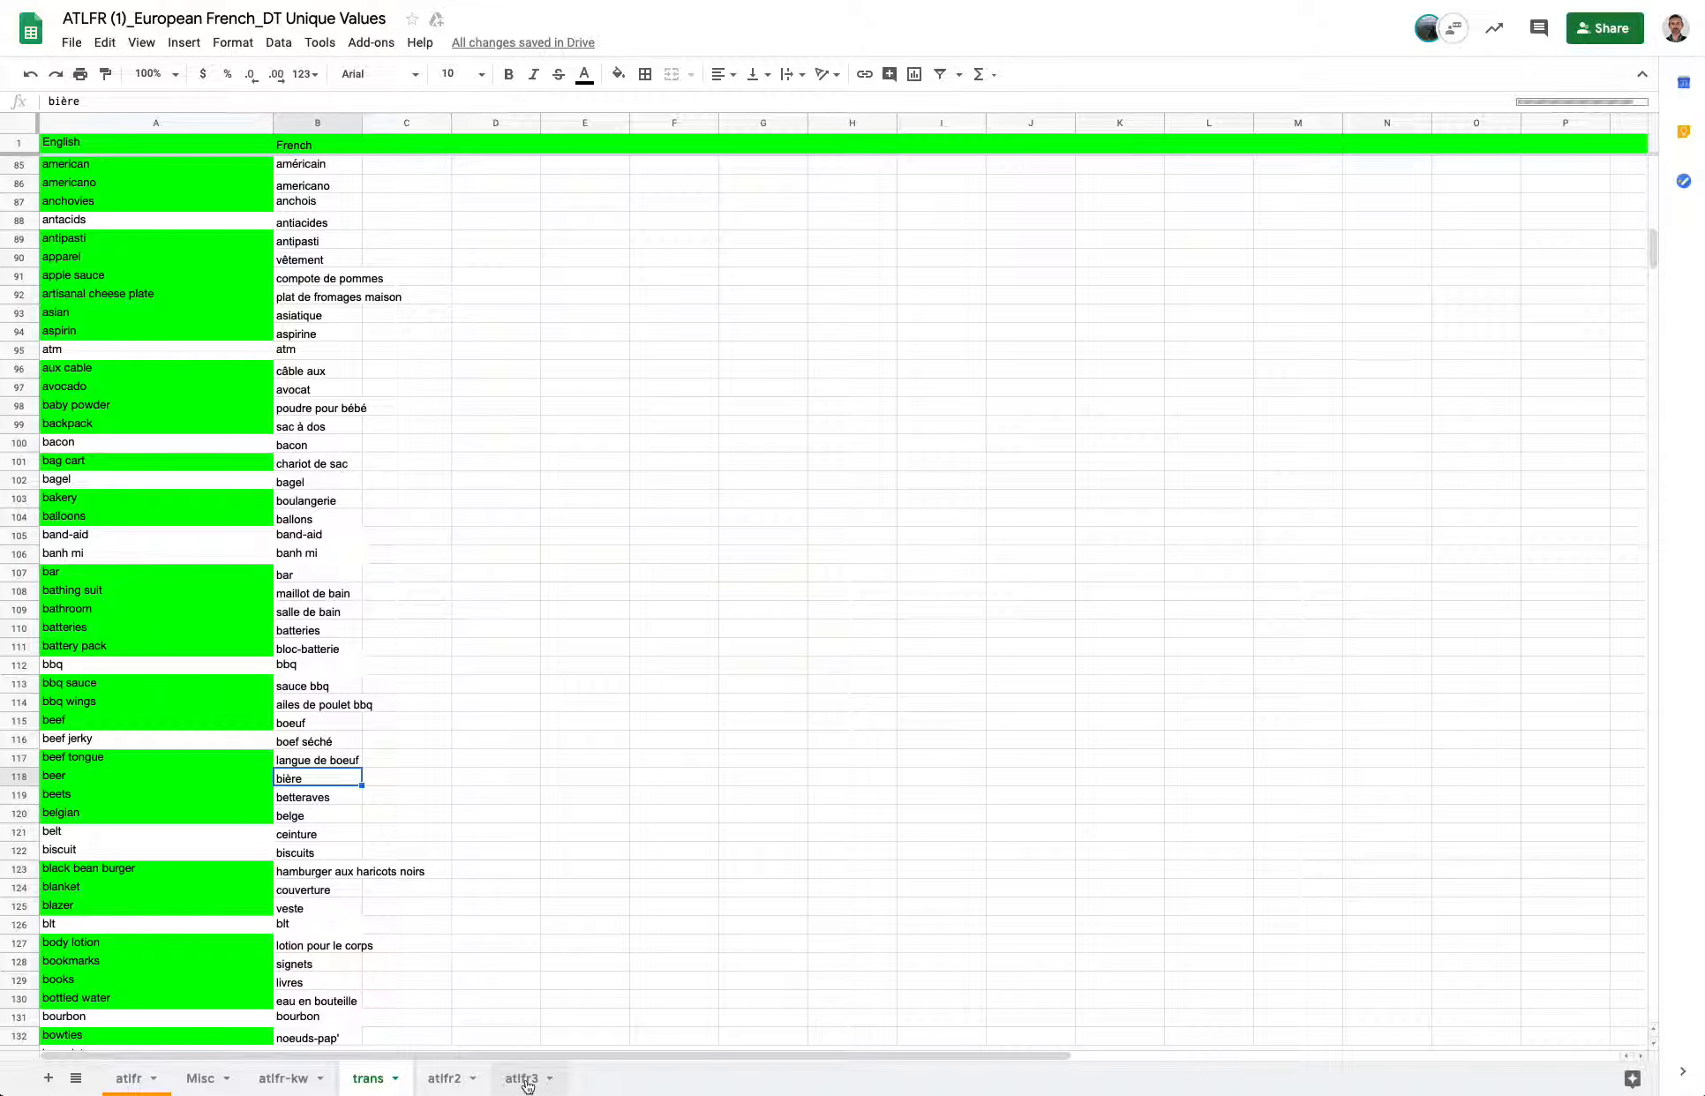
{"action": "left_click", "coordinate": [525, 1078]}
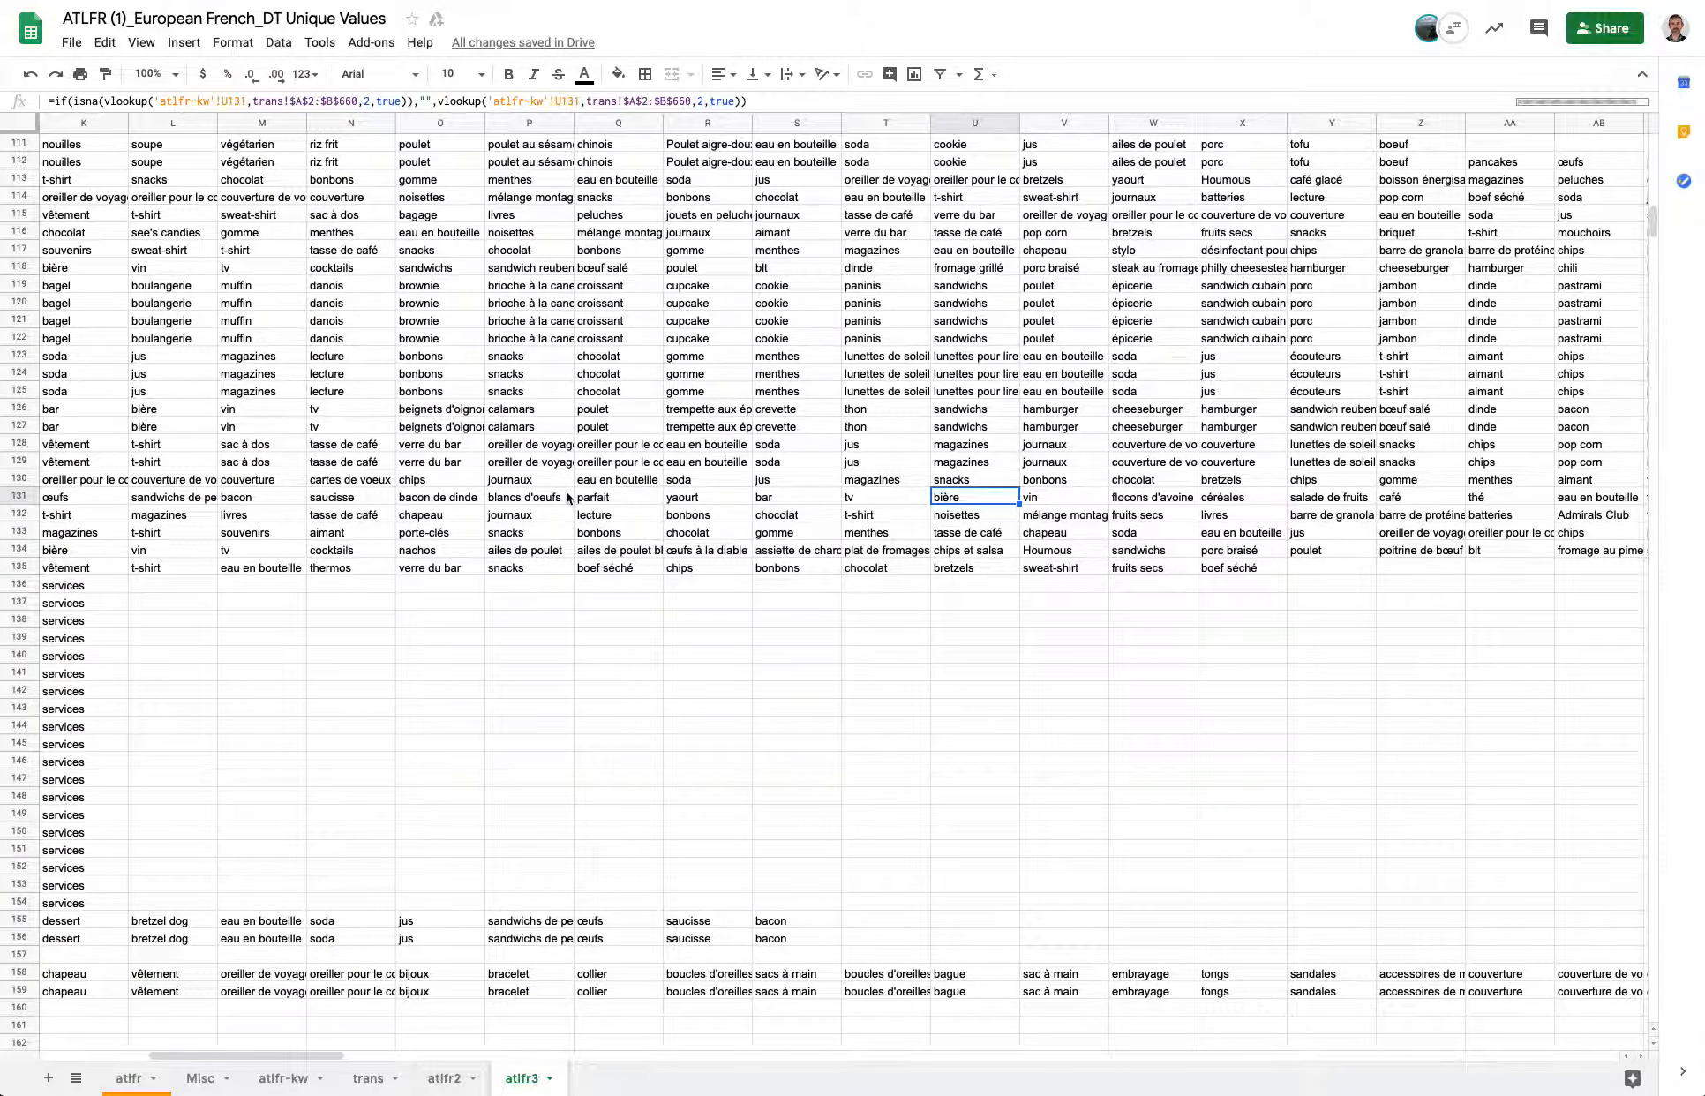
{"action": "scroll", "coordinate": [566, 498], "scroll_direction": "up", "scroll_amount": 20}
{"action": "scroll", "coordinate": [567, 499], "scroll_direction": "left", "scroll_amount": 9}
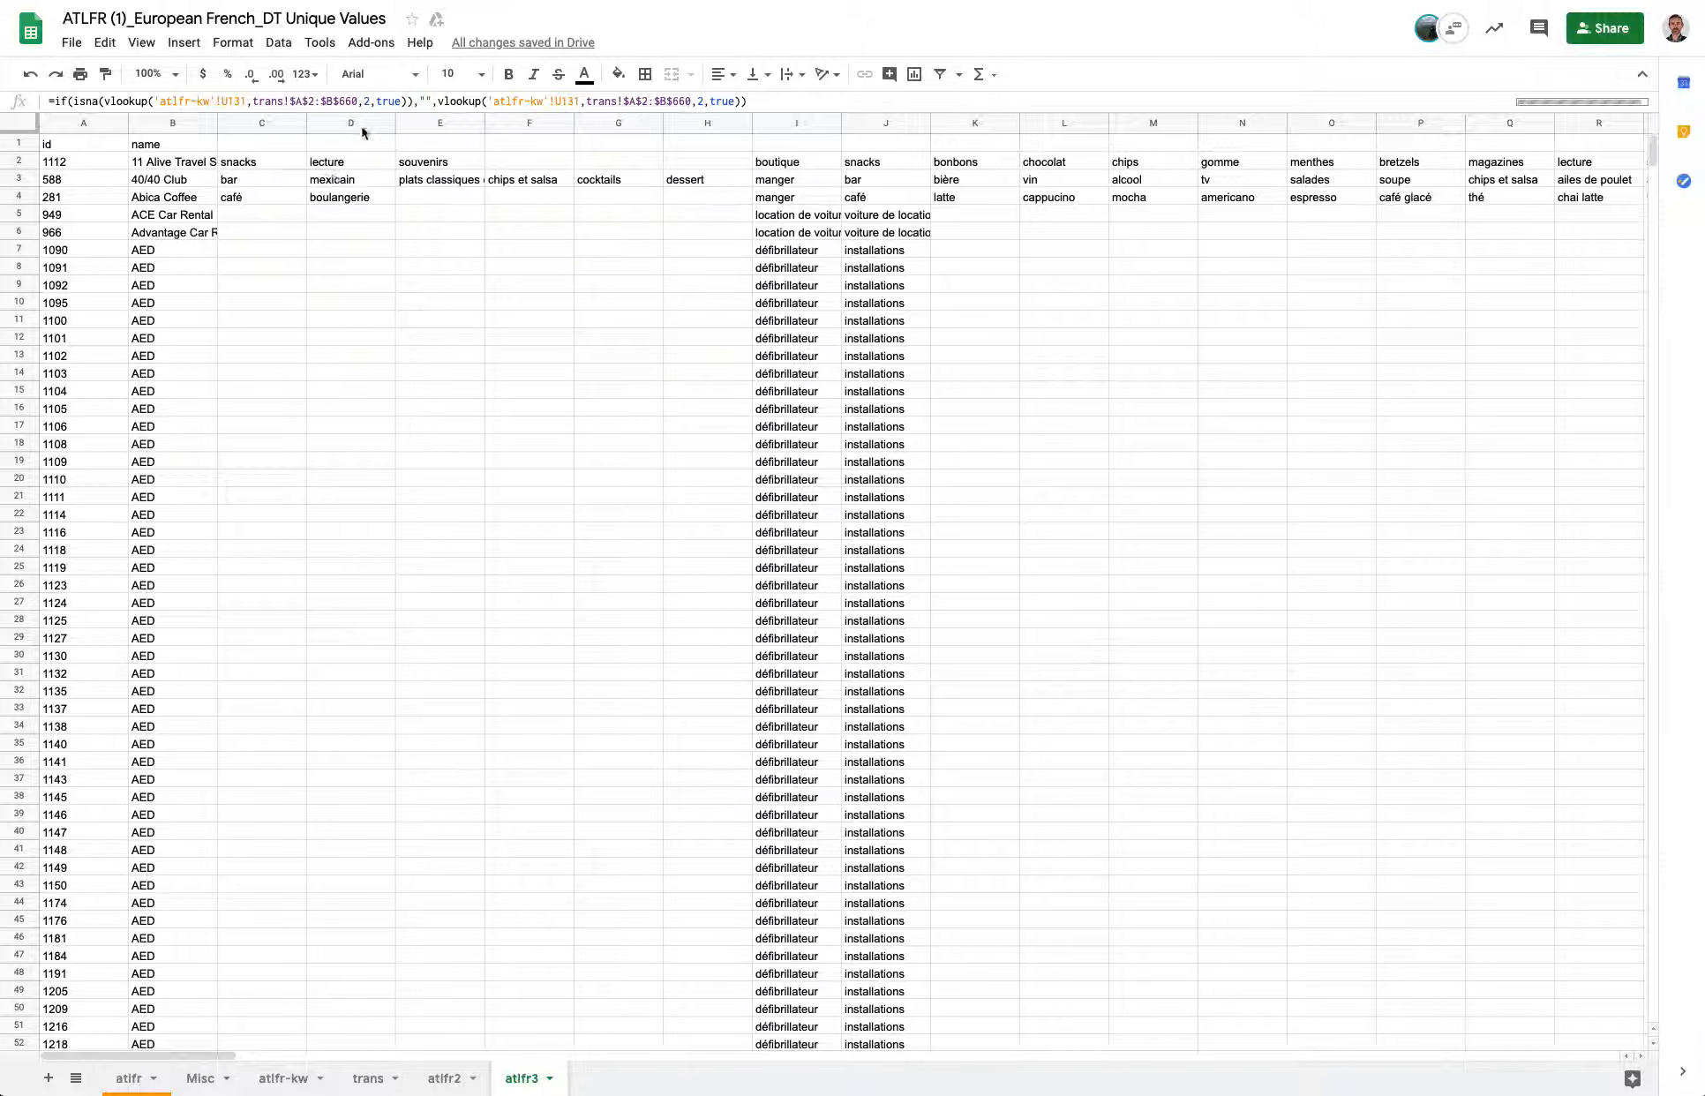
{"action": "left_click", "coordinate": [269, 102]}
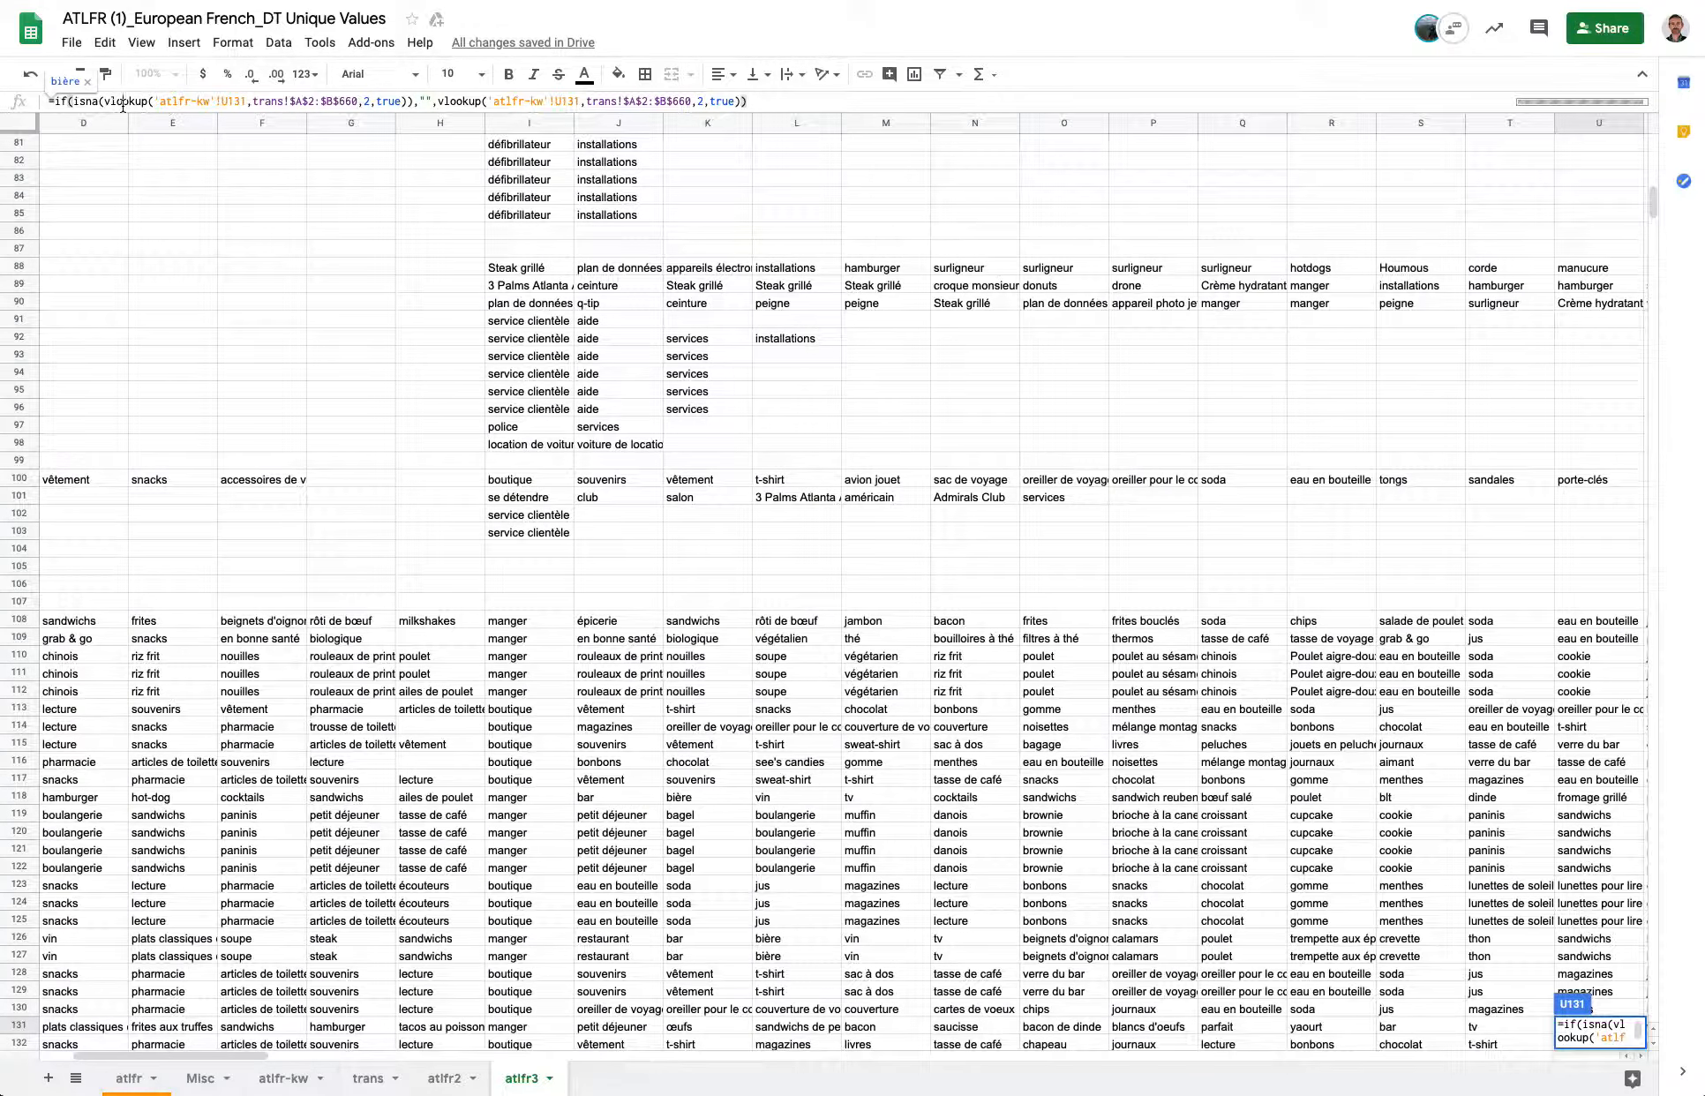
{"action": "left_click_drag", "start_coordinate": [758, 103], "coordinate": [135, 79]}
{"action": "left_click", "coordinate": [461, 231]}
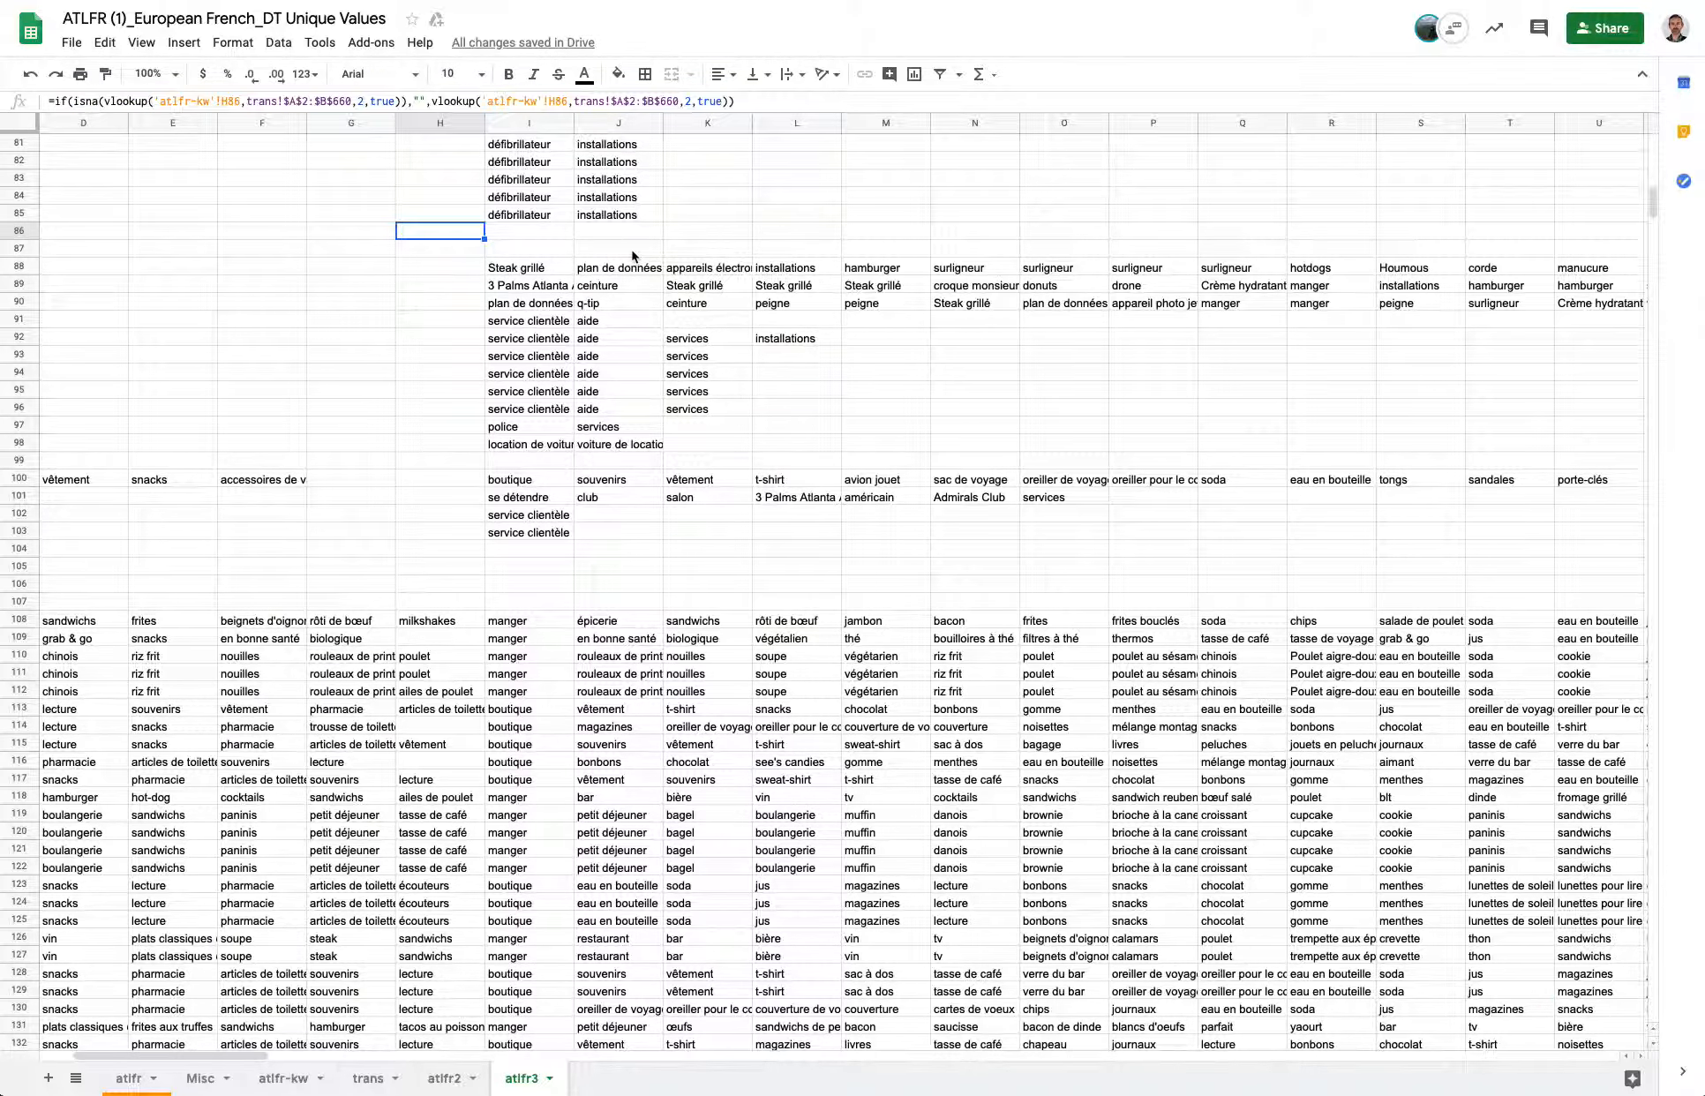
{"action": "scroll", "coordinate": [631, 257], "scroll_direction": "up", "scroll_amount": 10}
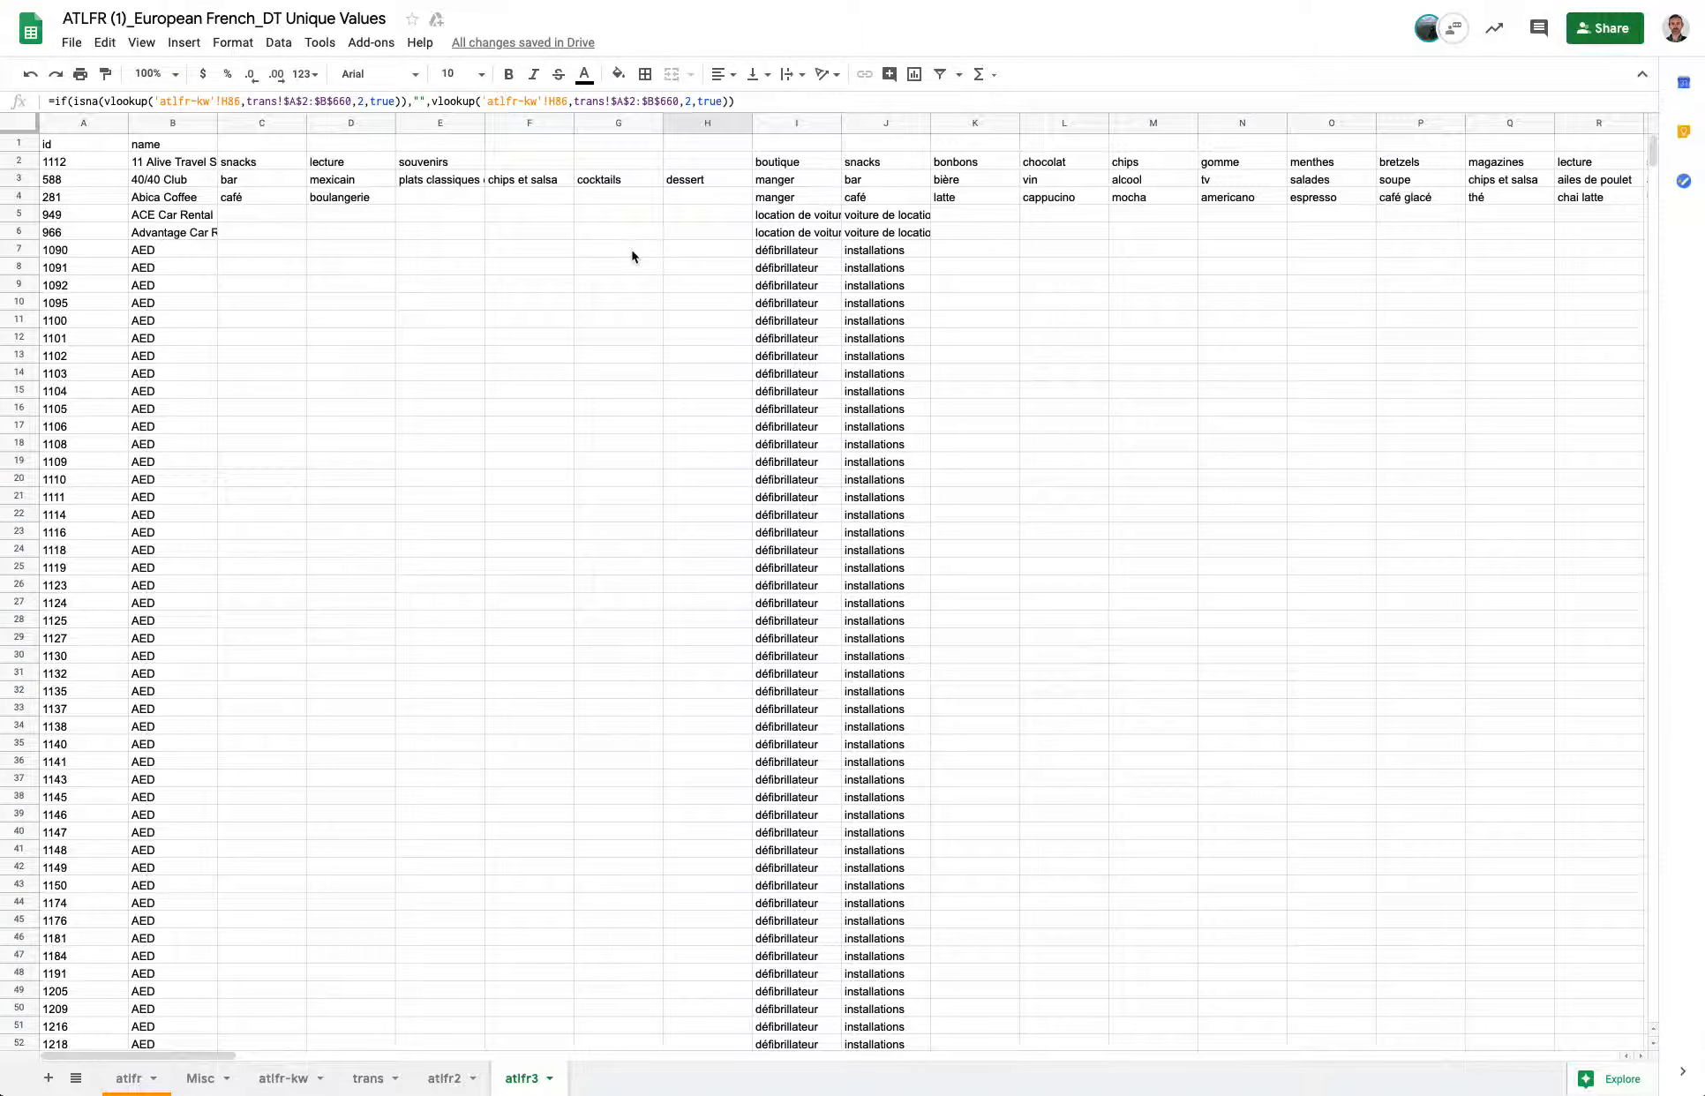
Download the atlfr3 sheet as a comma-separated values file.
{"action": "left_click", "coordinate": [76, 48]}
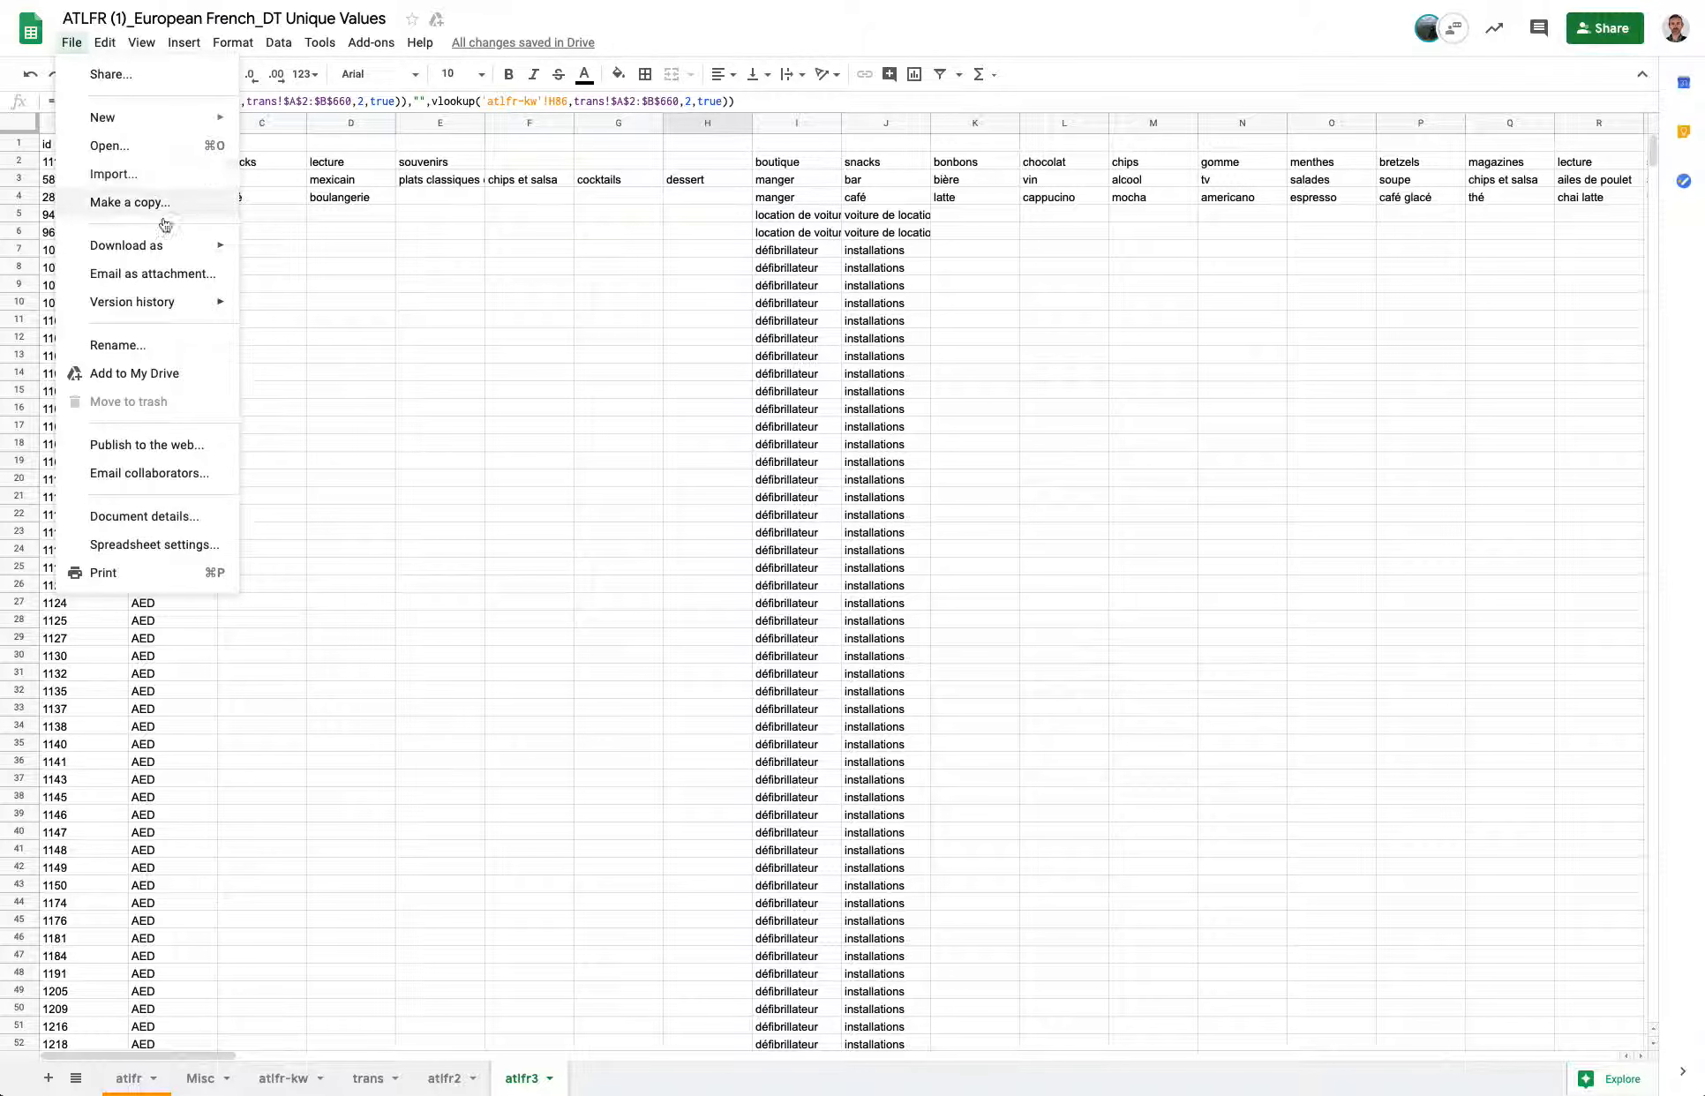
{"action": "mouse_move", "coordinate": [163, 250]}
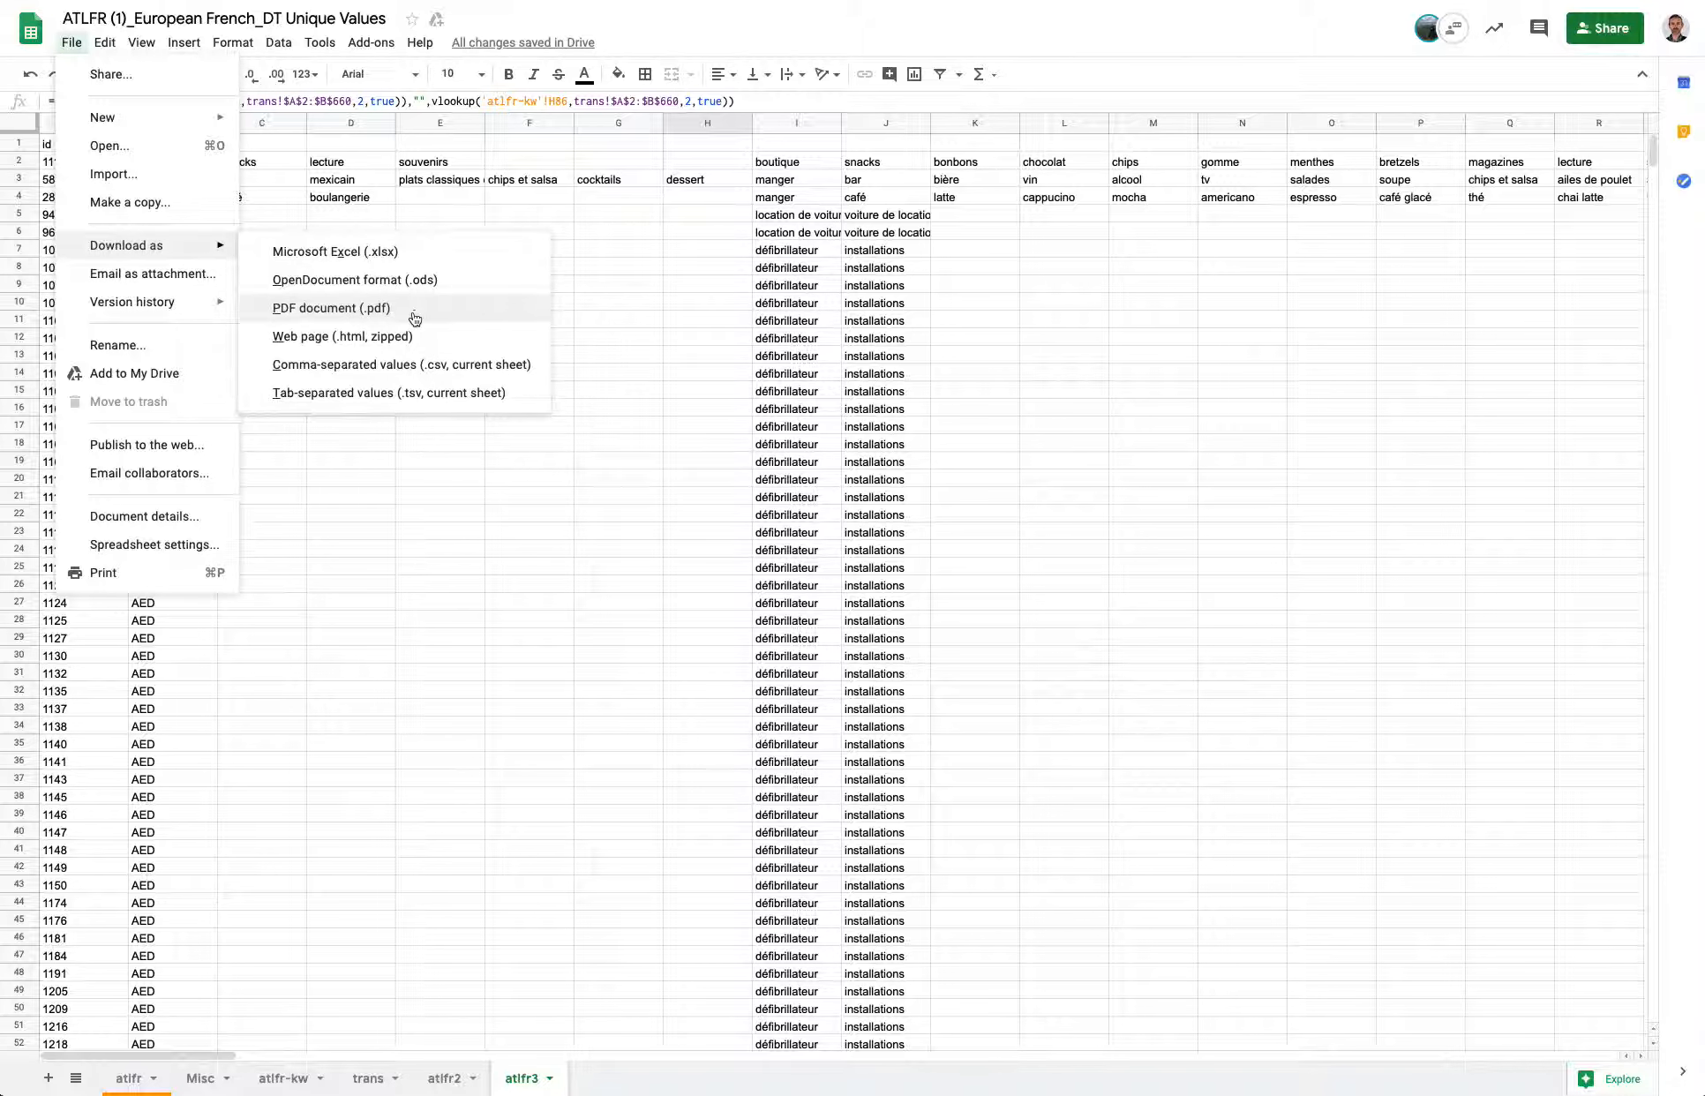
{"action": "left_click", "coordinate": [390, 366]}
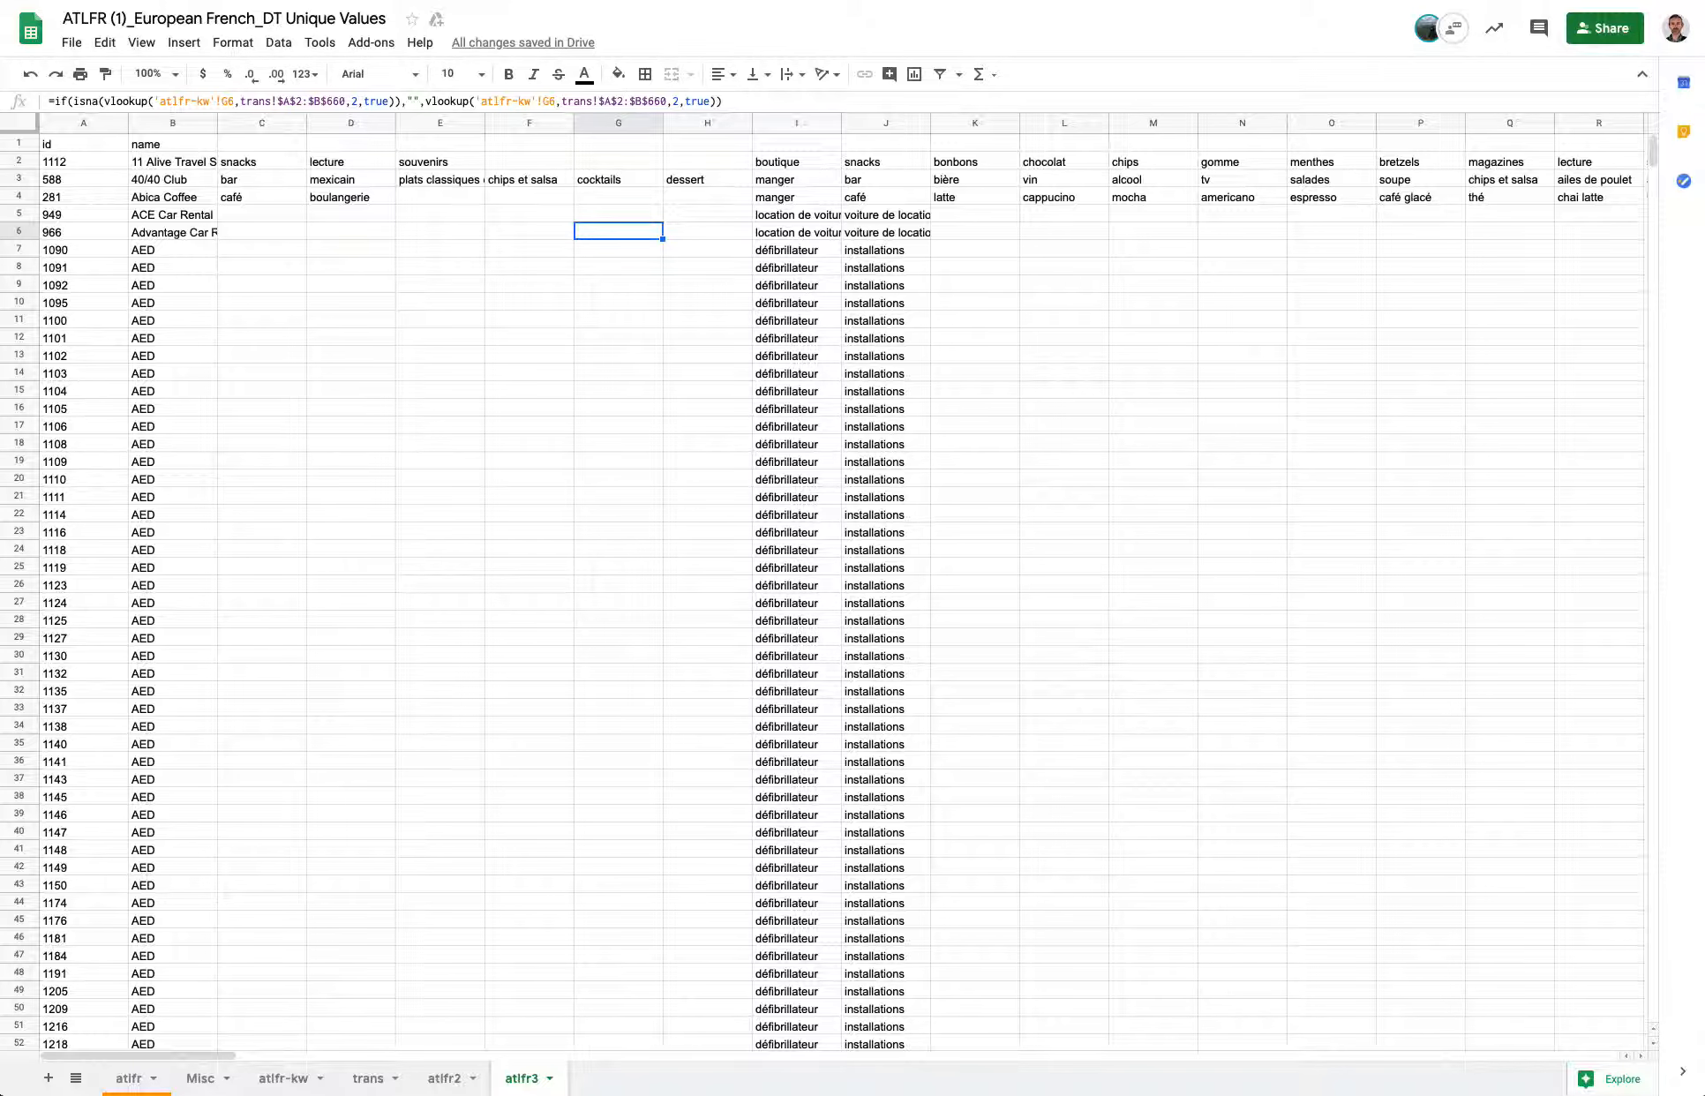
{"action": "left_click", "coordinate": [107, 50]}
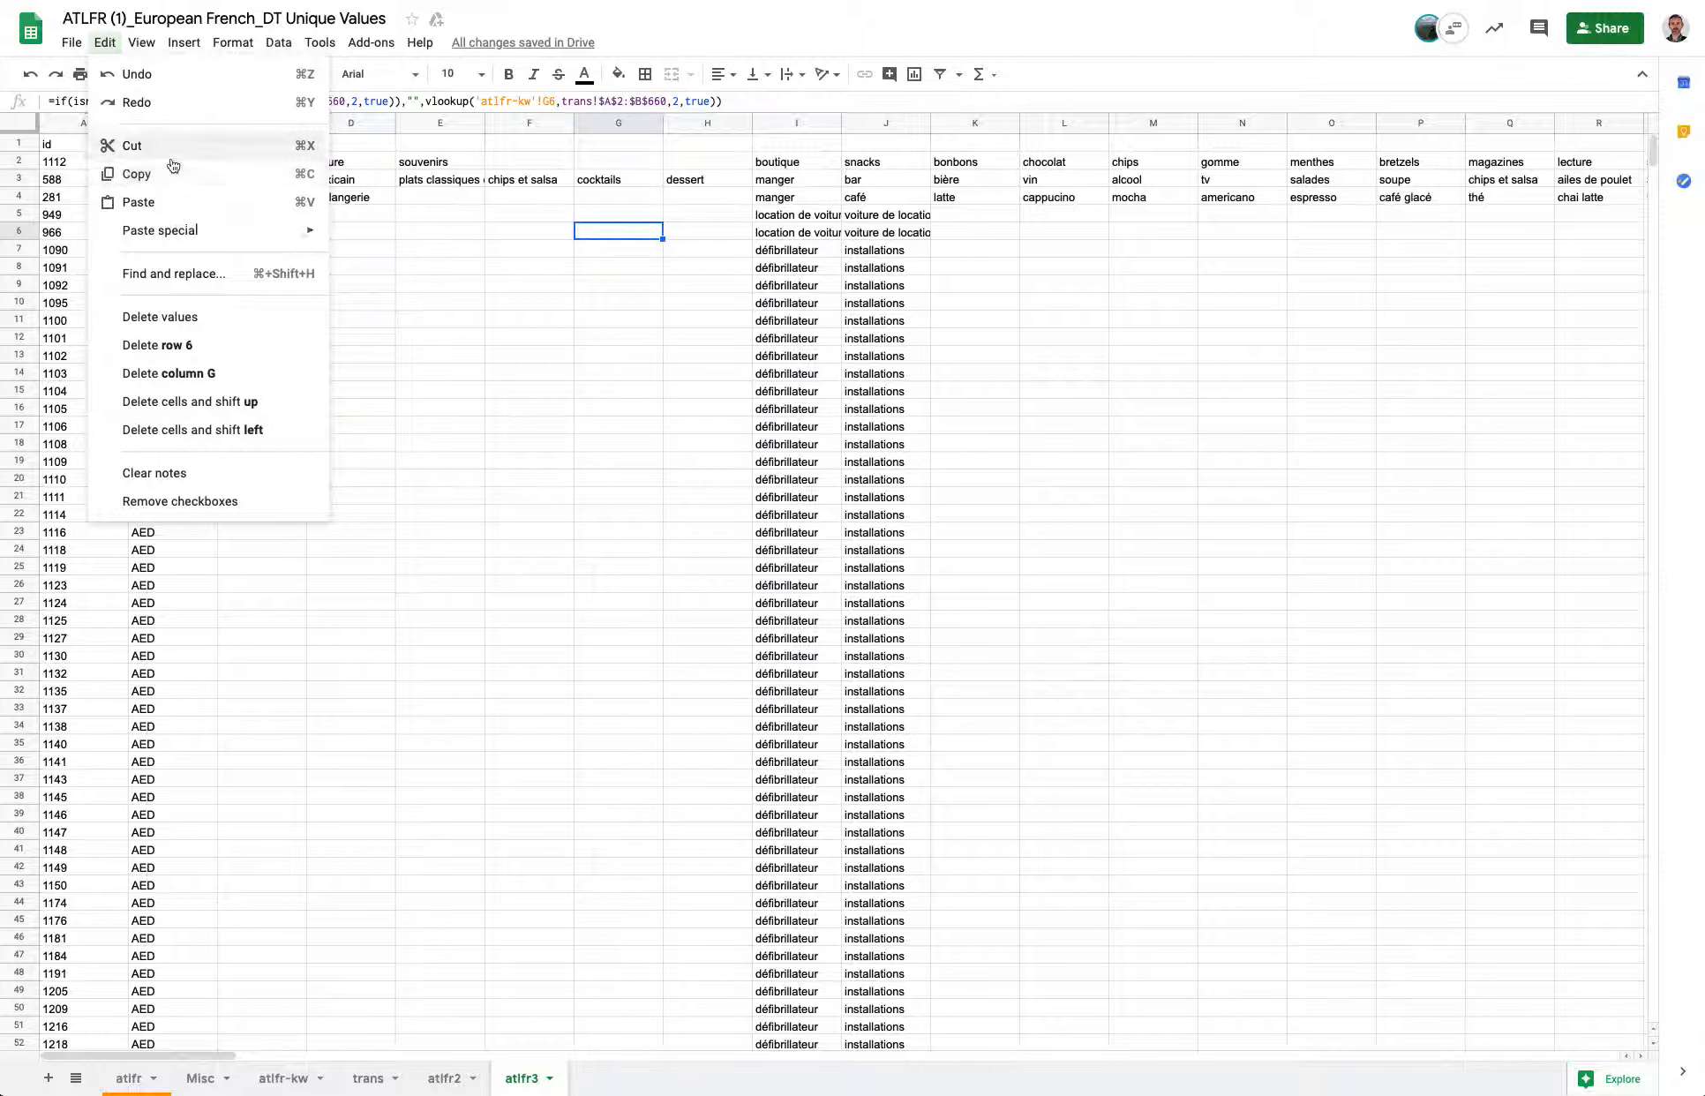
{"action": "mouse_move", "coordinate": [141, 46]}
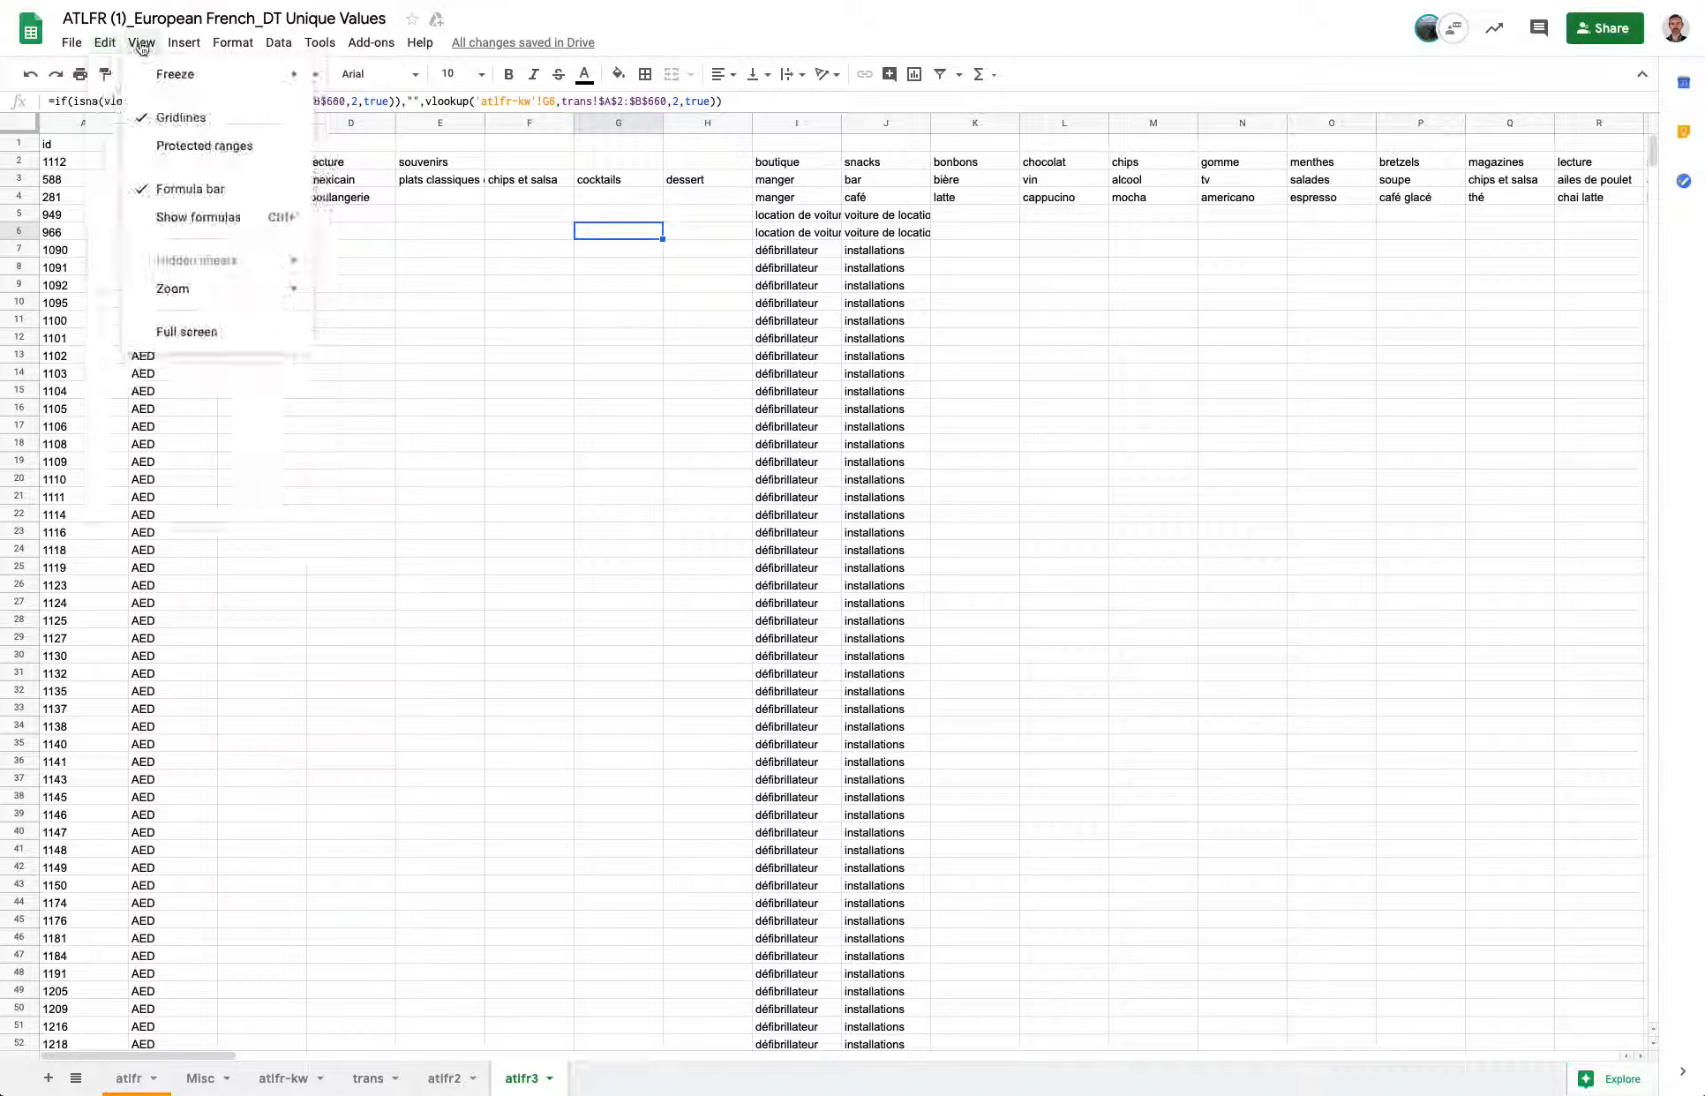
{"action": "left_click", "coordinate": [490, 290]}
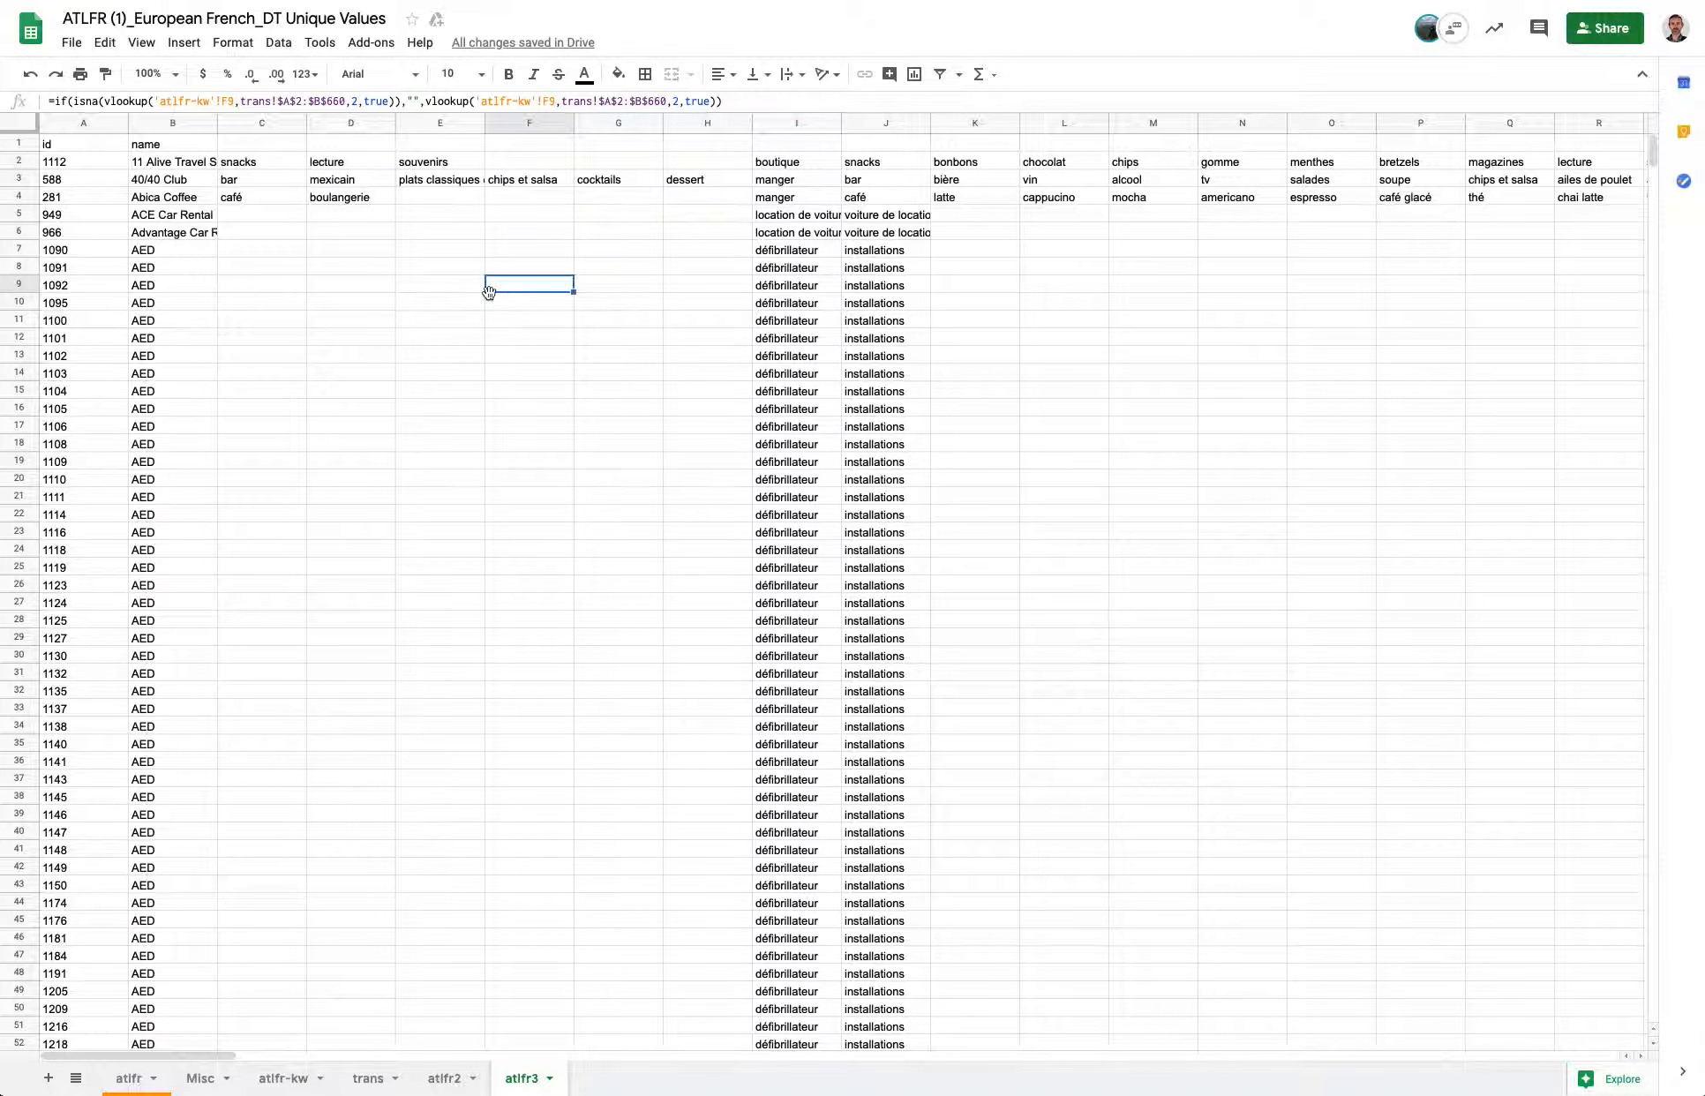
Copy the whole atlfr3 sheet and paste it as values only into a new sheet.
{"action": "key", "text": "super+a"}
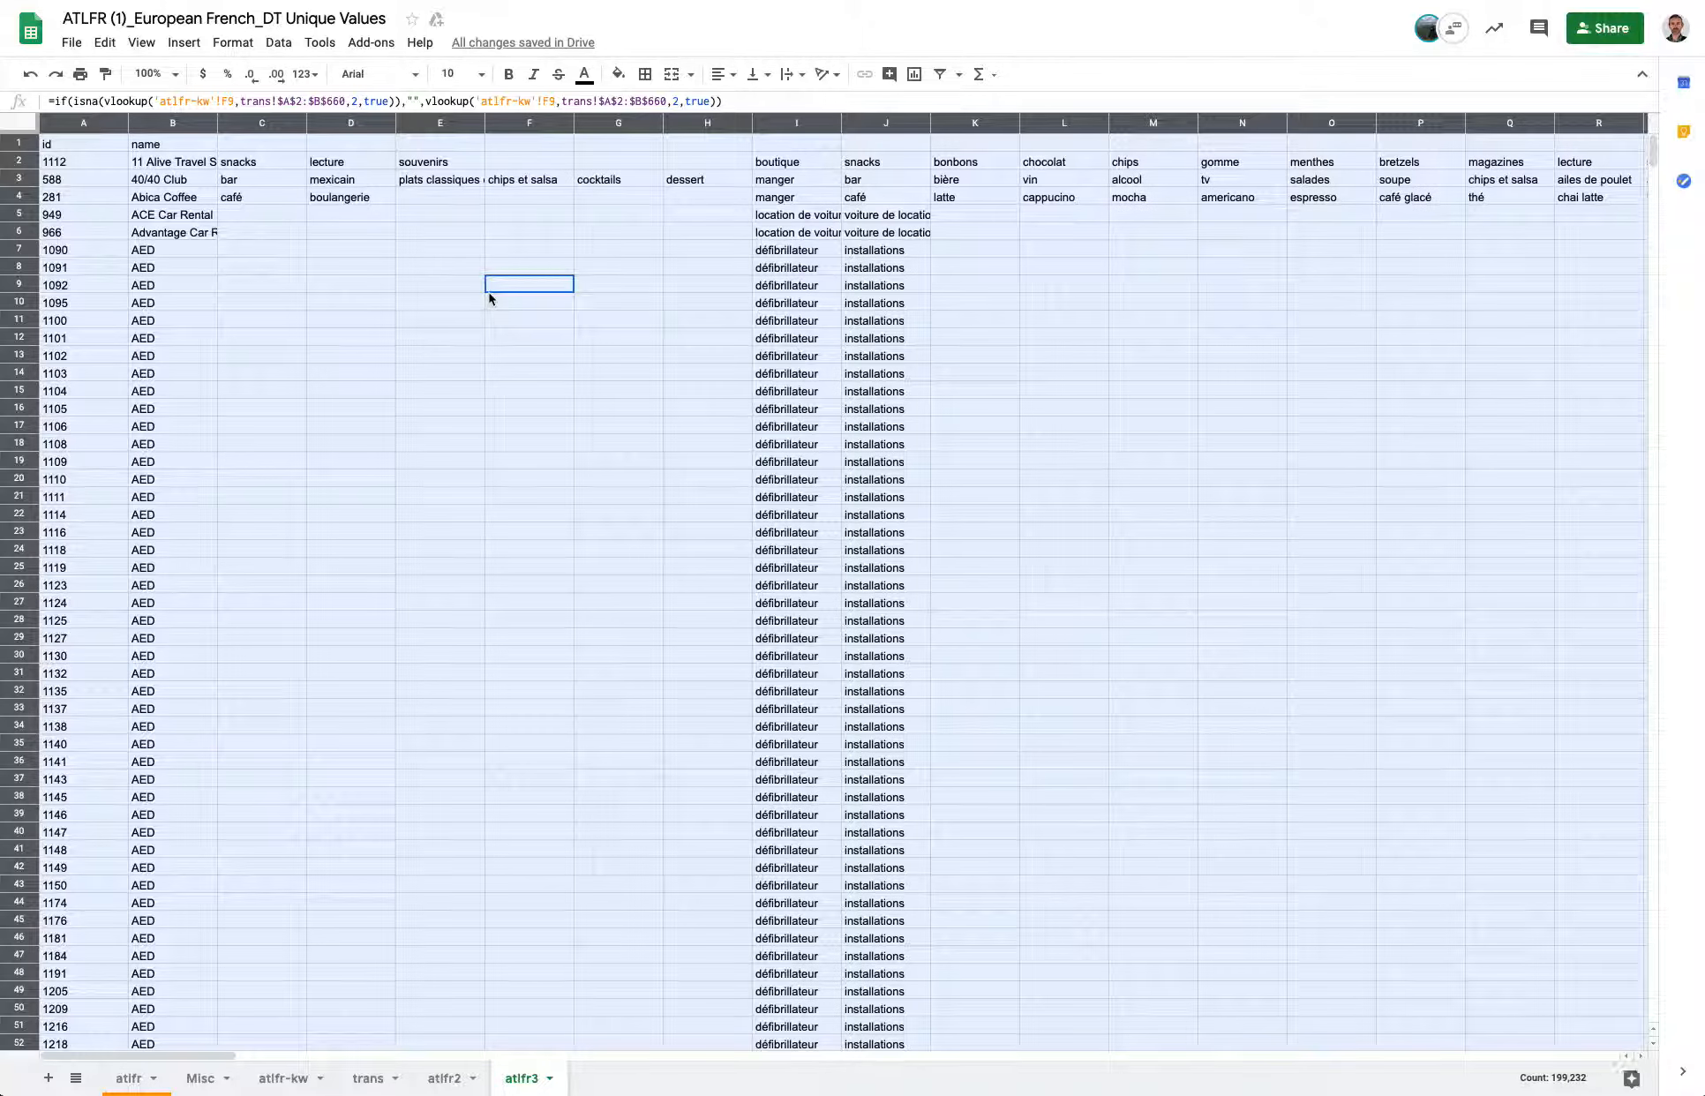
{"action": "left_click", "coordinate": [107, 44]}
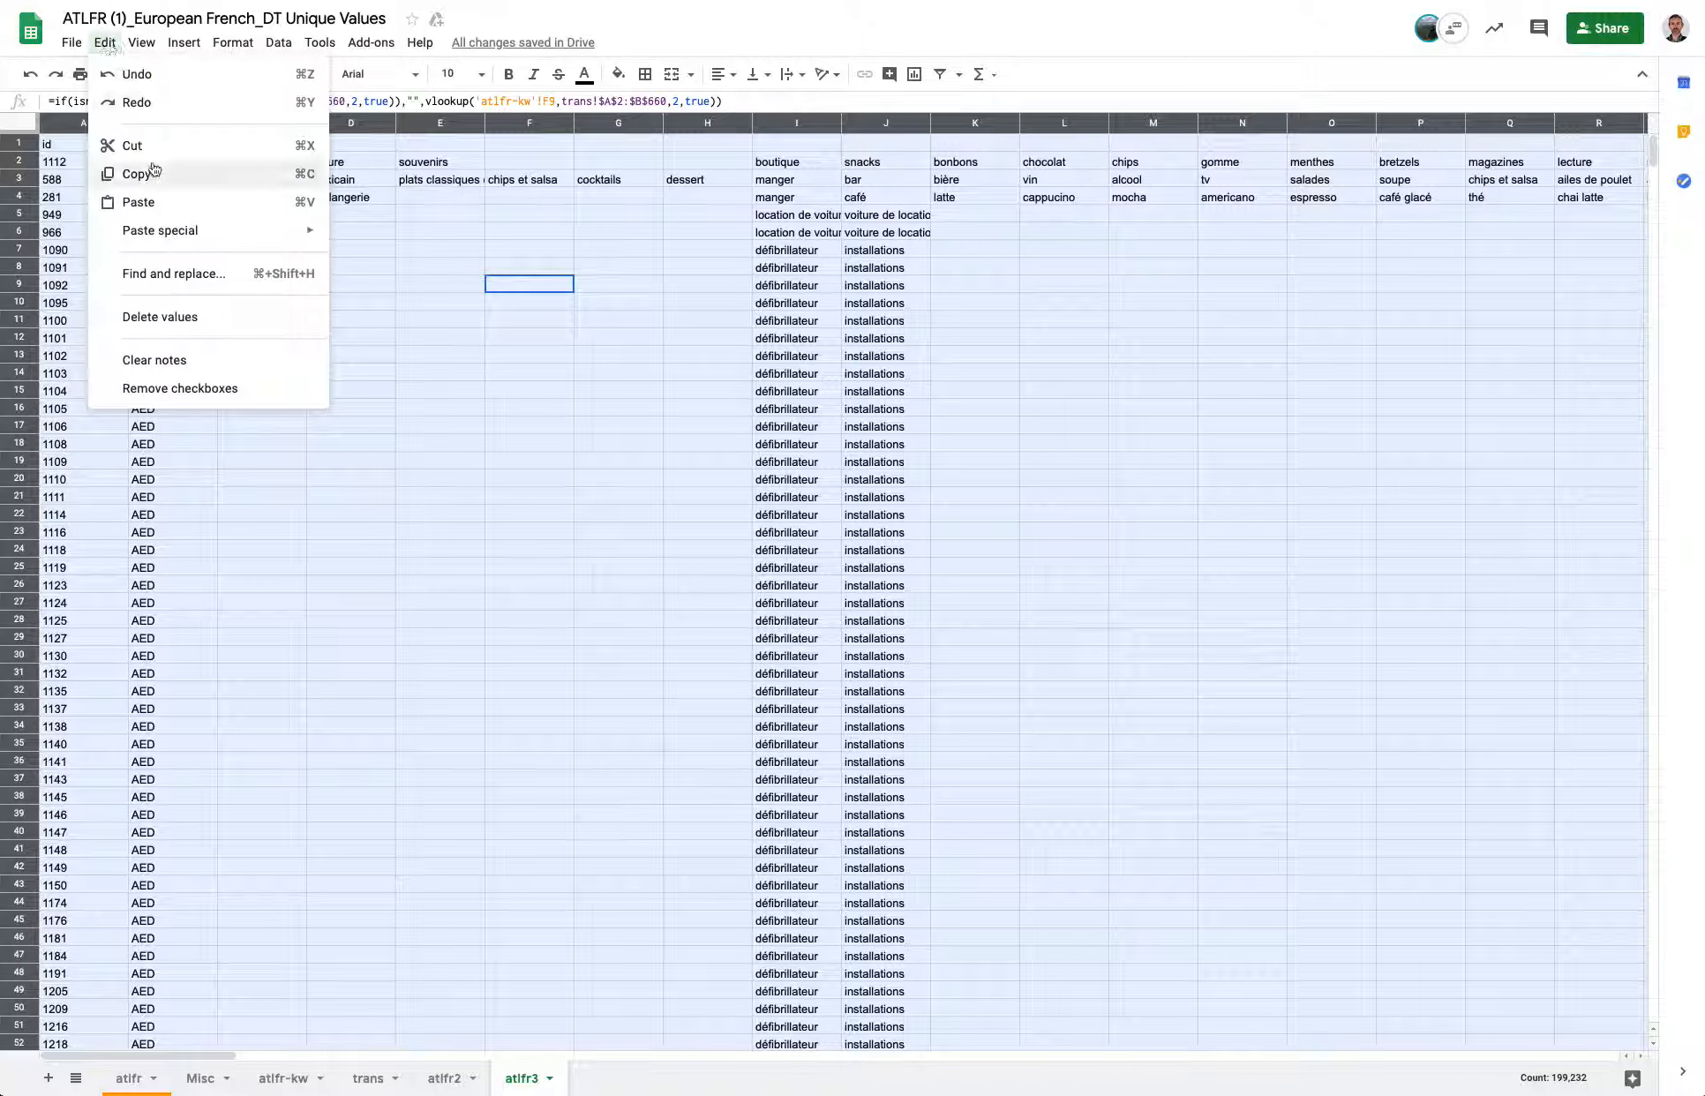
{"action": "left_click", "coordinate": [47, 1079]}
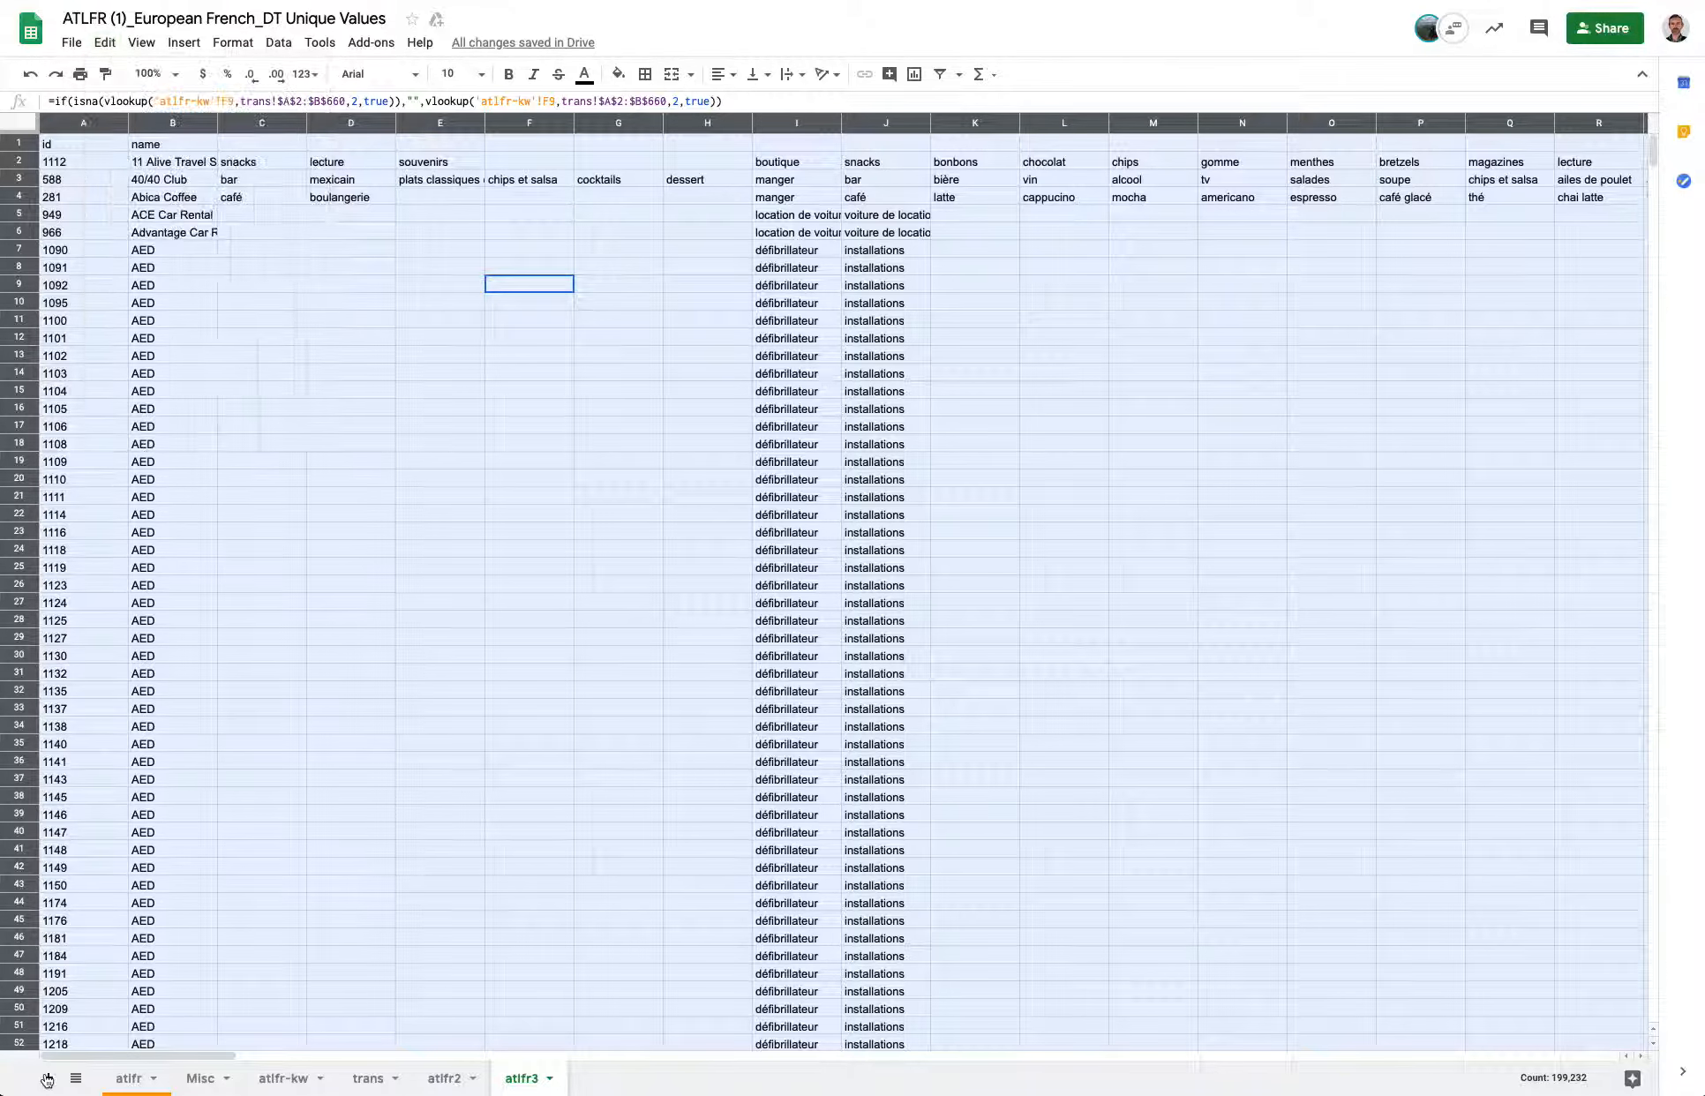
{"action": "left_click", "coordinate": [48, 1077]}
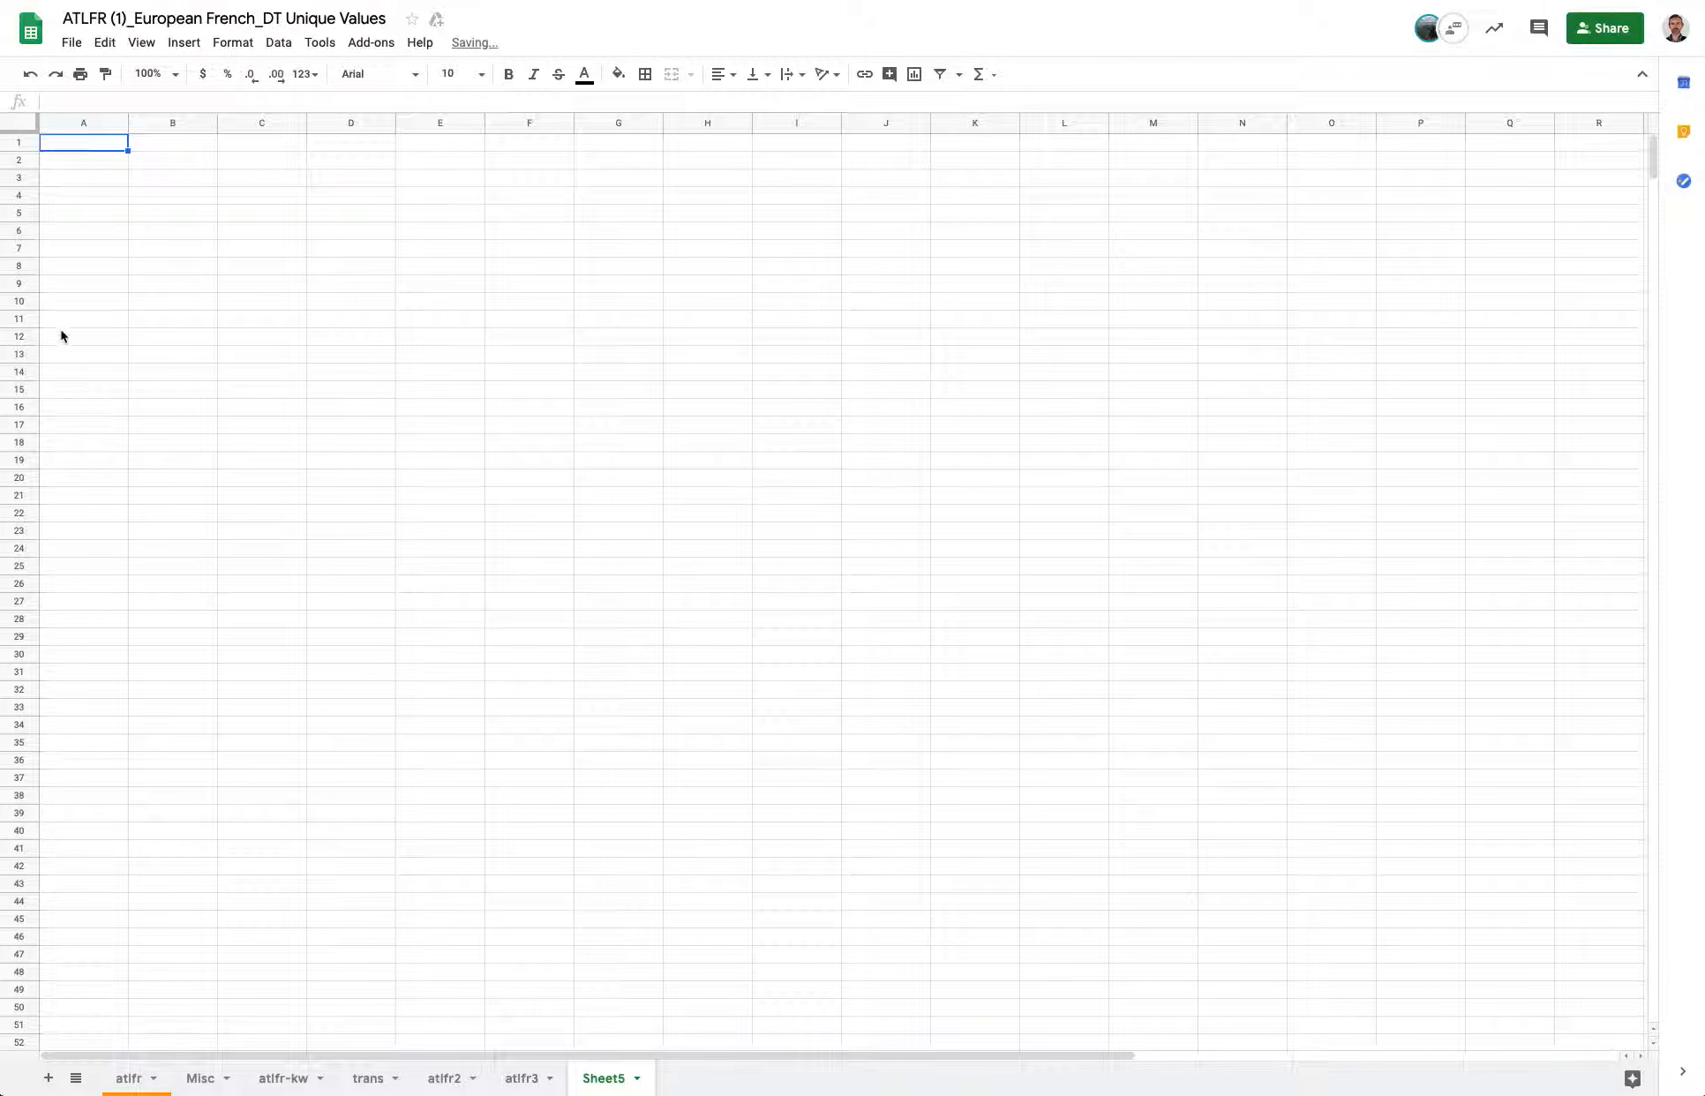
{"action": "left_click", "coordinate": [105, 43]}
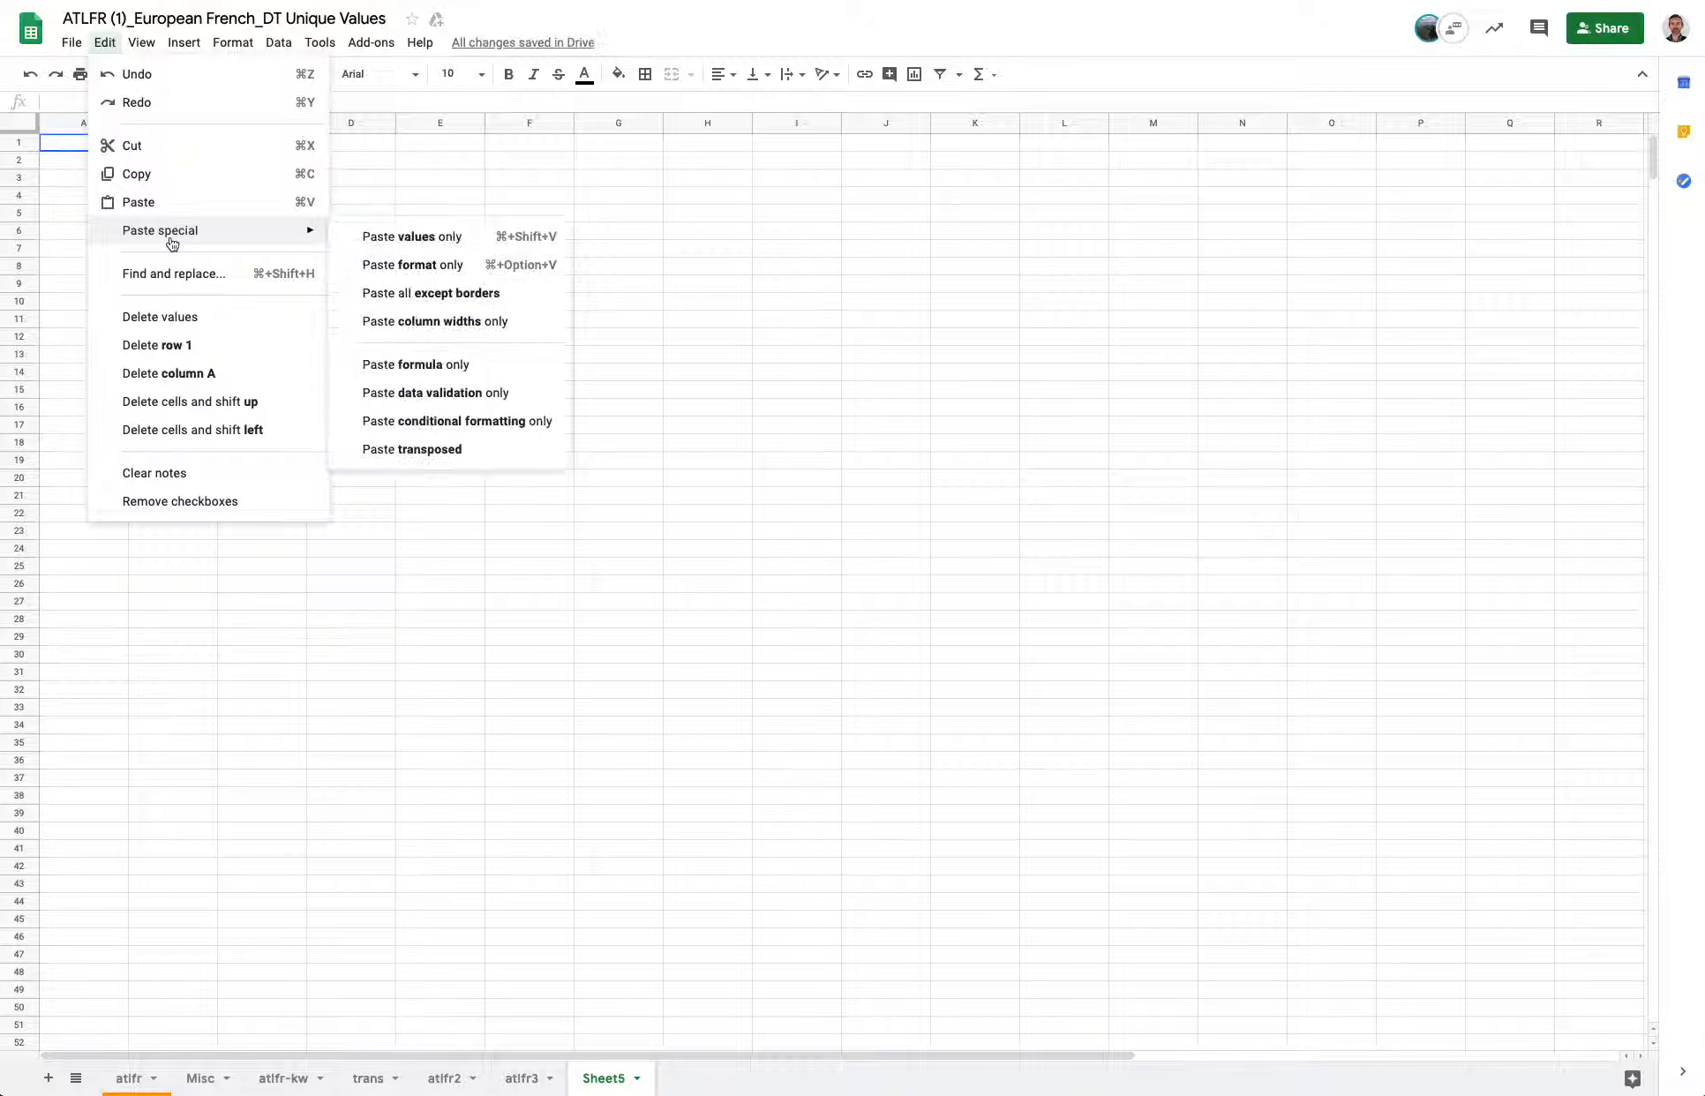
{"action": "left_click", "coordinate": [461, 270]}
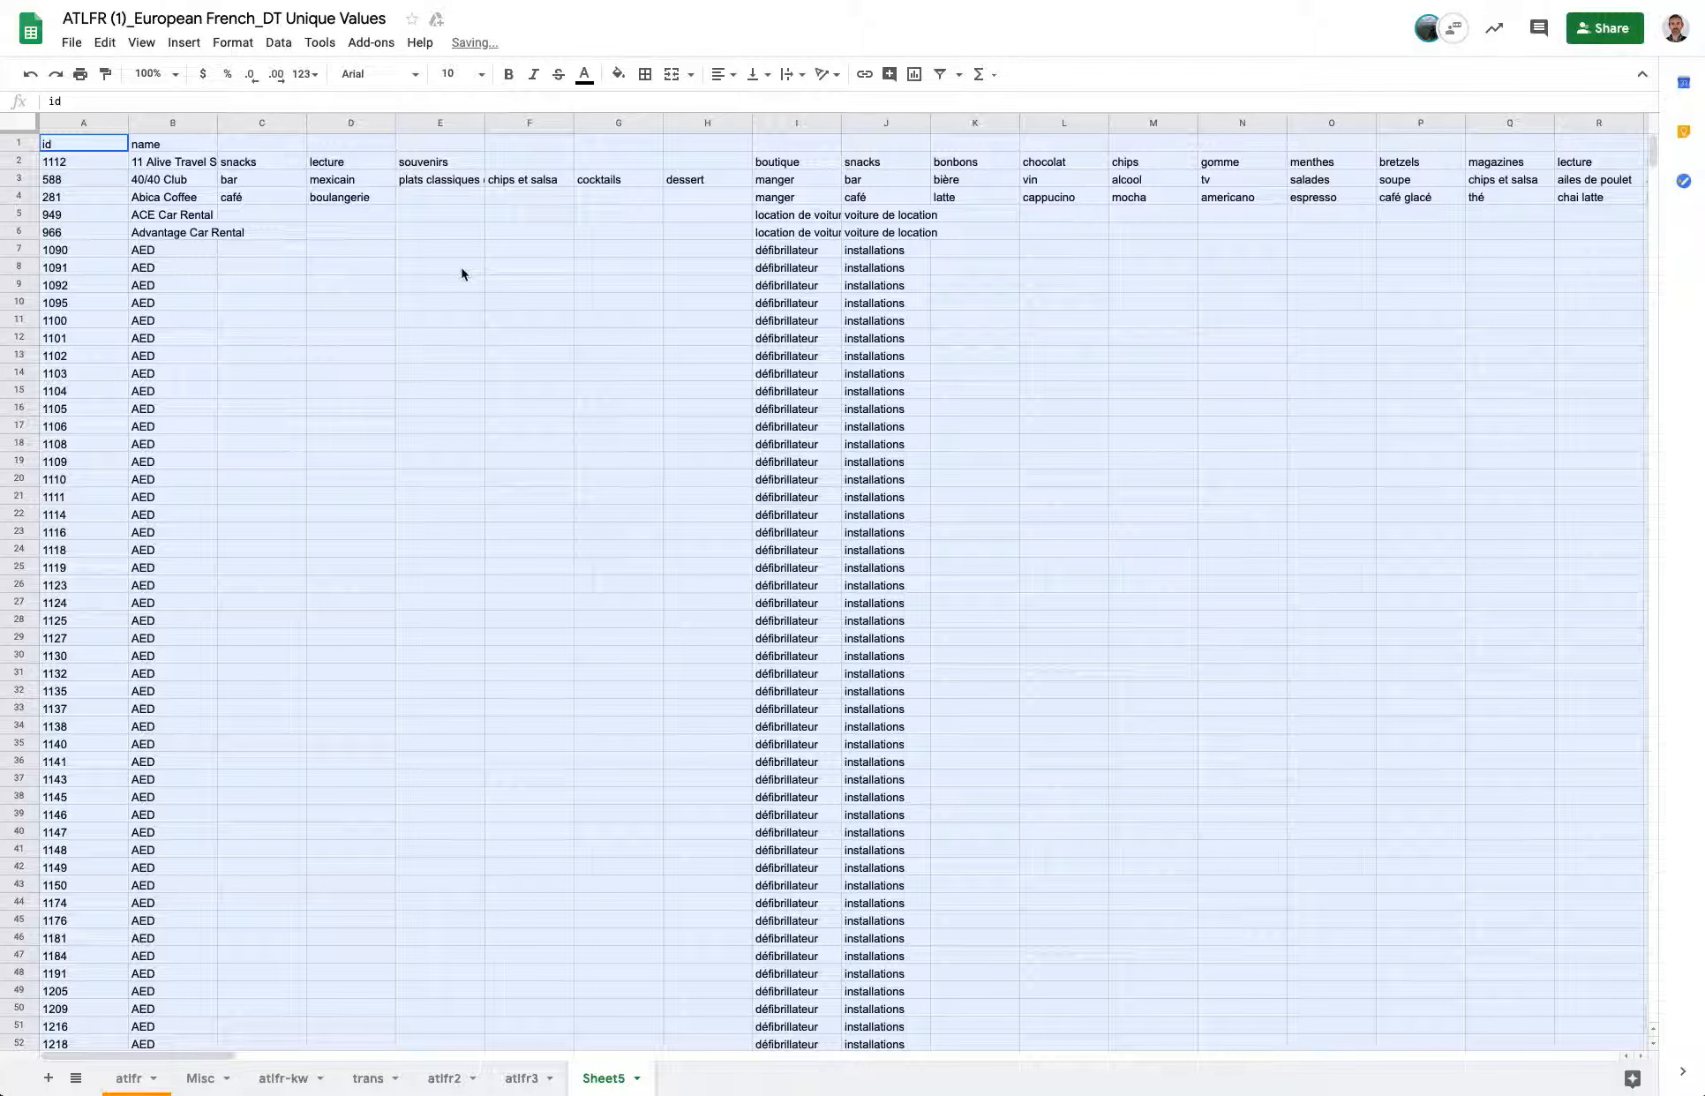
Inspect the pasted cells in the new sheet, checking the names and the translated keyword columns.
{"action": "left_click", "coordinate": [188, 208]}
{"action": "left_click", "coordinate": [179, 273]}
{"action": "left_click", "coordinate": [167, 356]}
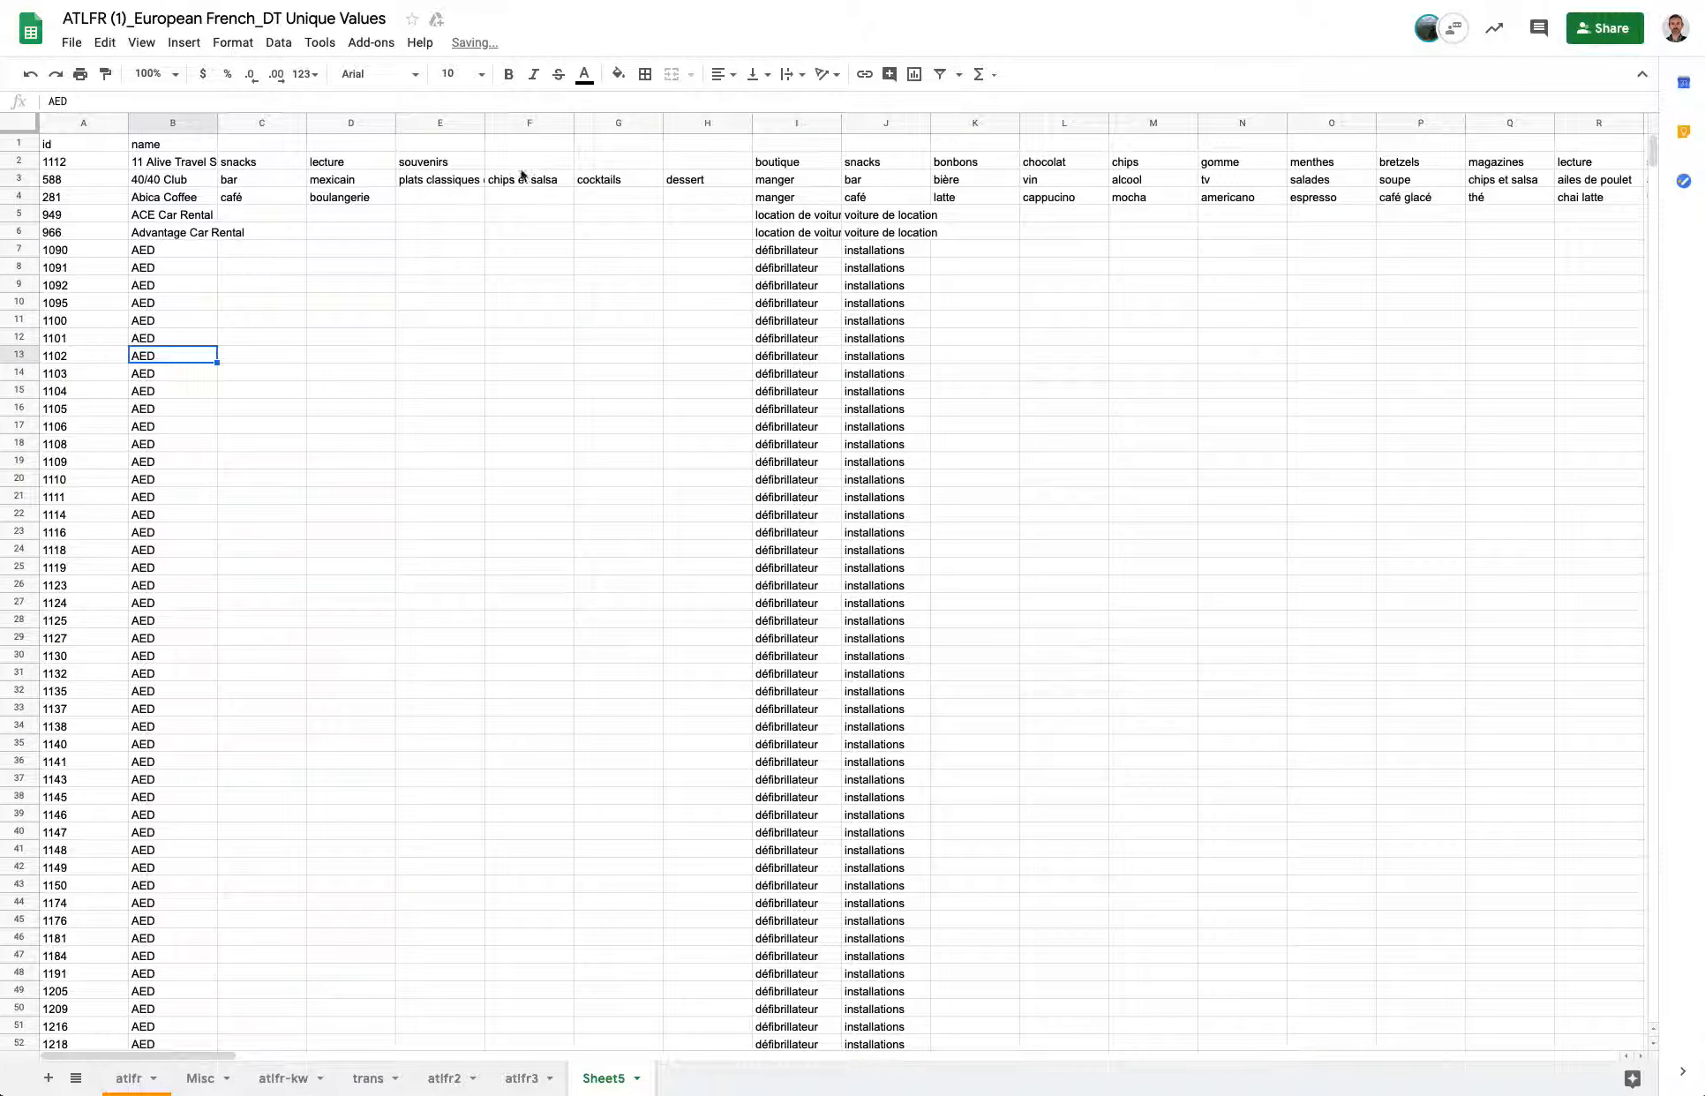
{"action": "left_click", "coordinate": [869, 319]}
{"action": "left_click", "coordinate": [796, 303]}
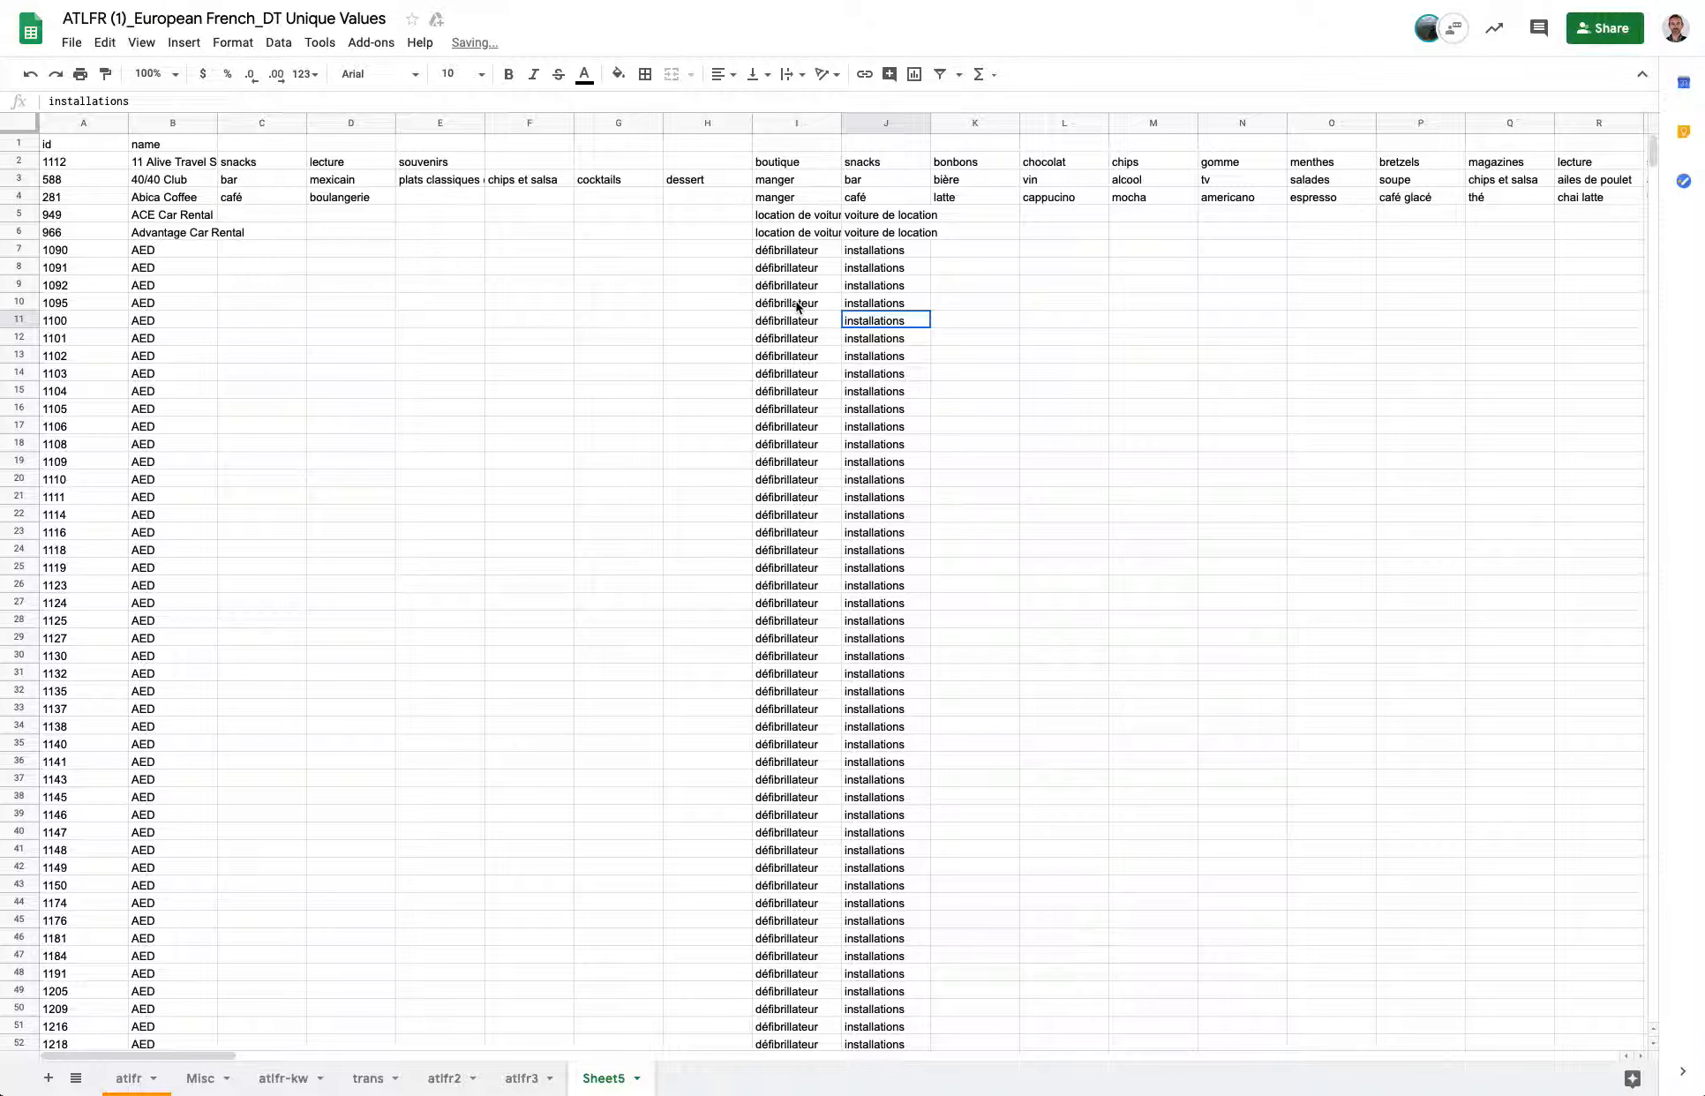
{"action": "double_click", "coordinate": [132, 101]}
{"action": "left_click", "coordinate": [810, 354]}
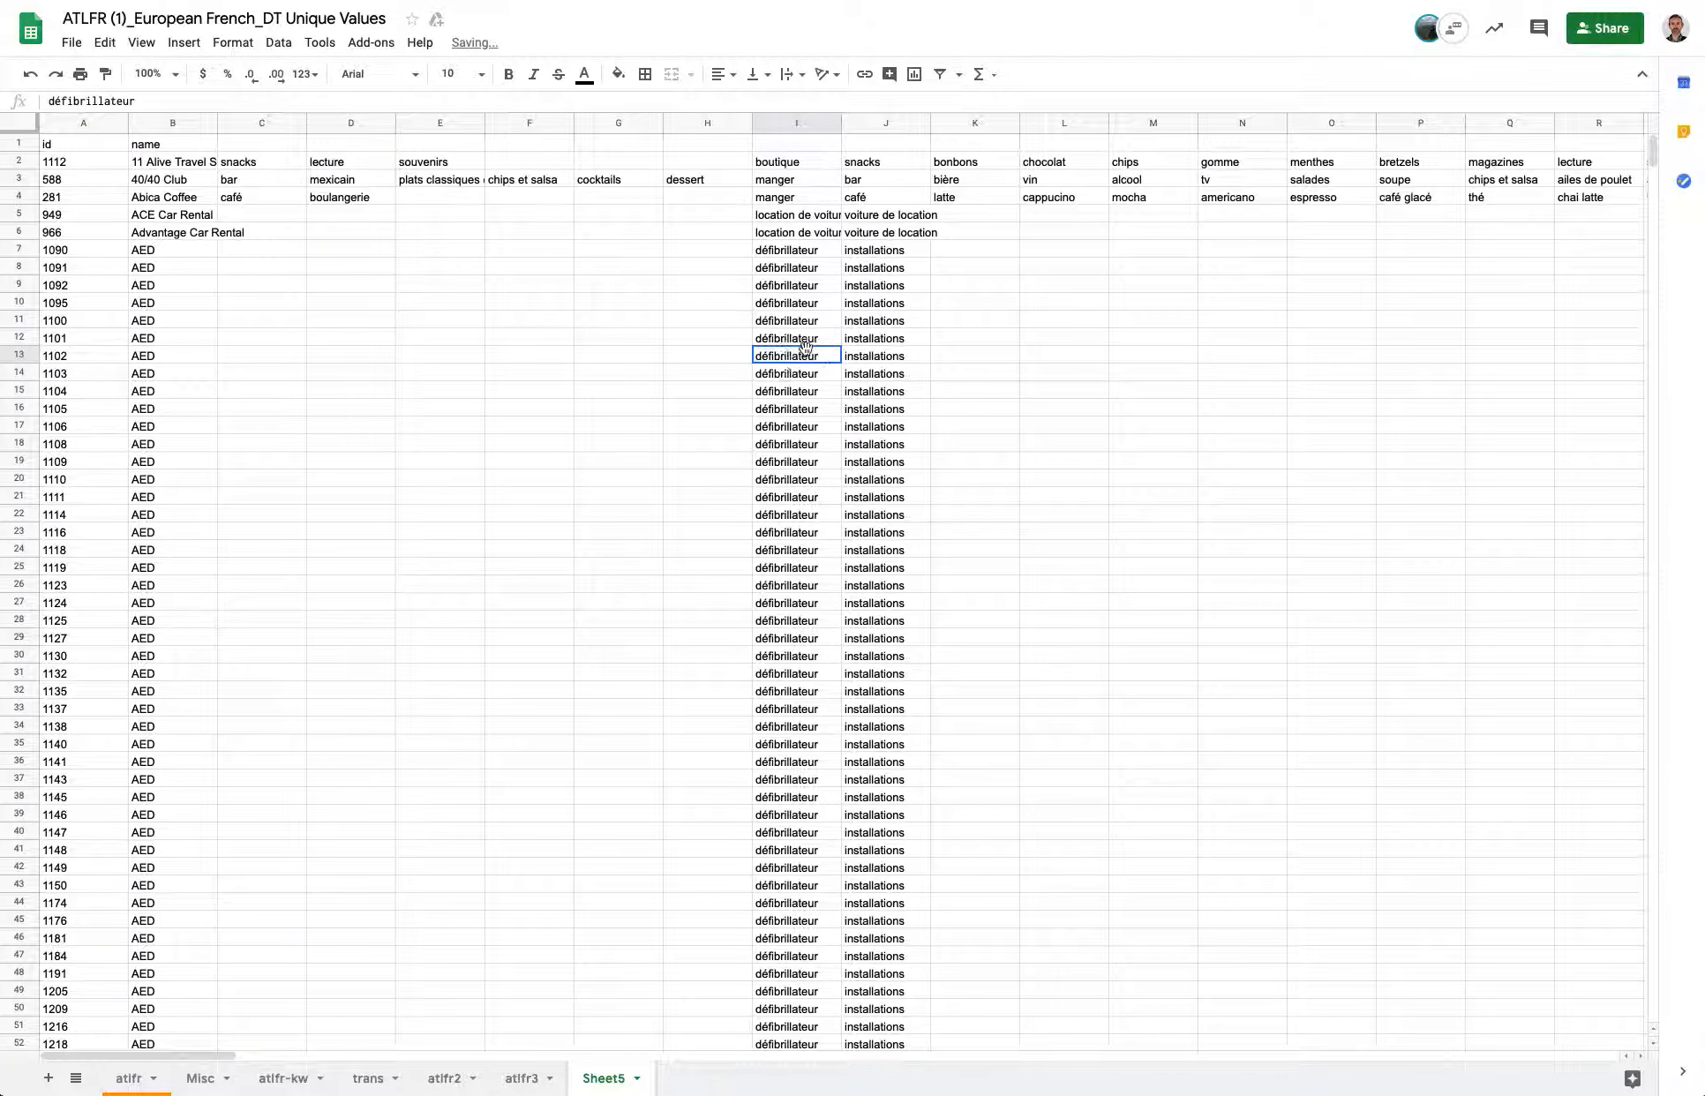
{"action": "left_click", "coordinate": [799, 639]}
{"action": "left_click", "coordinate": [835, 799]}
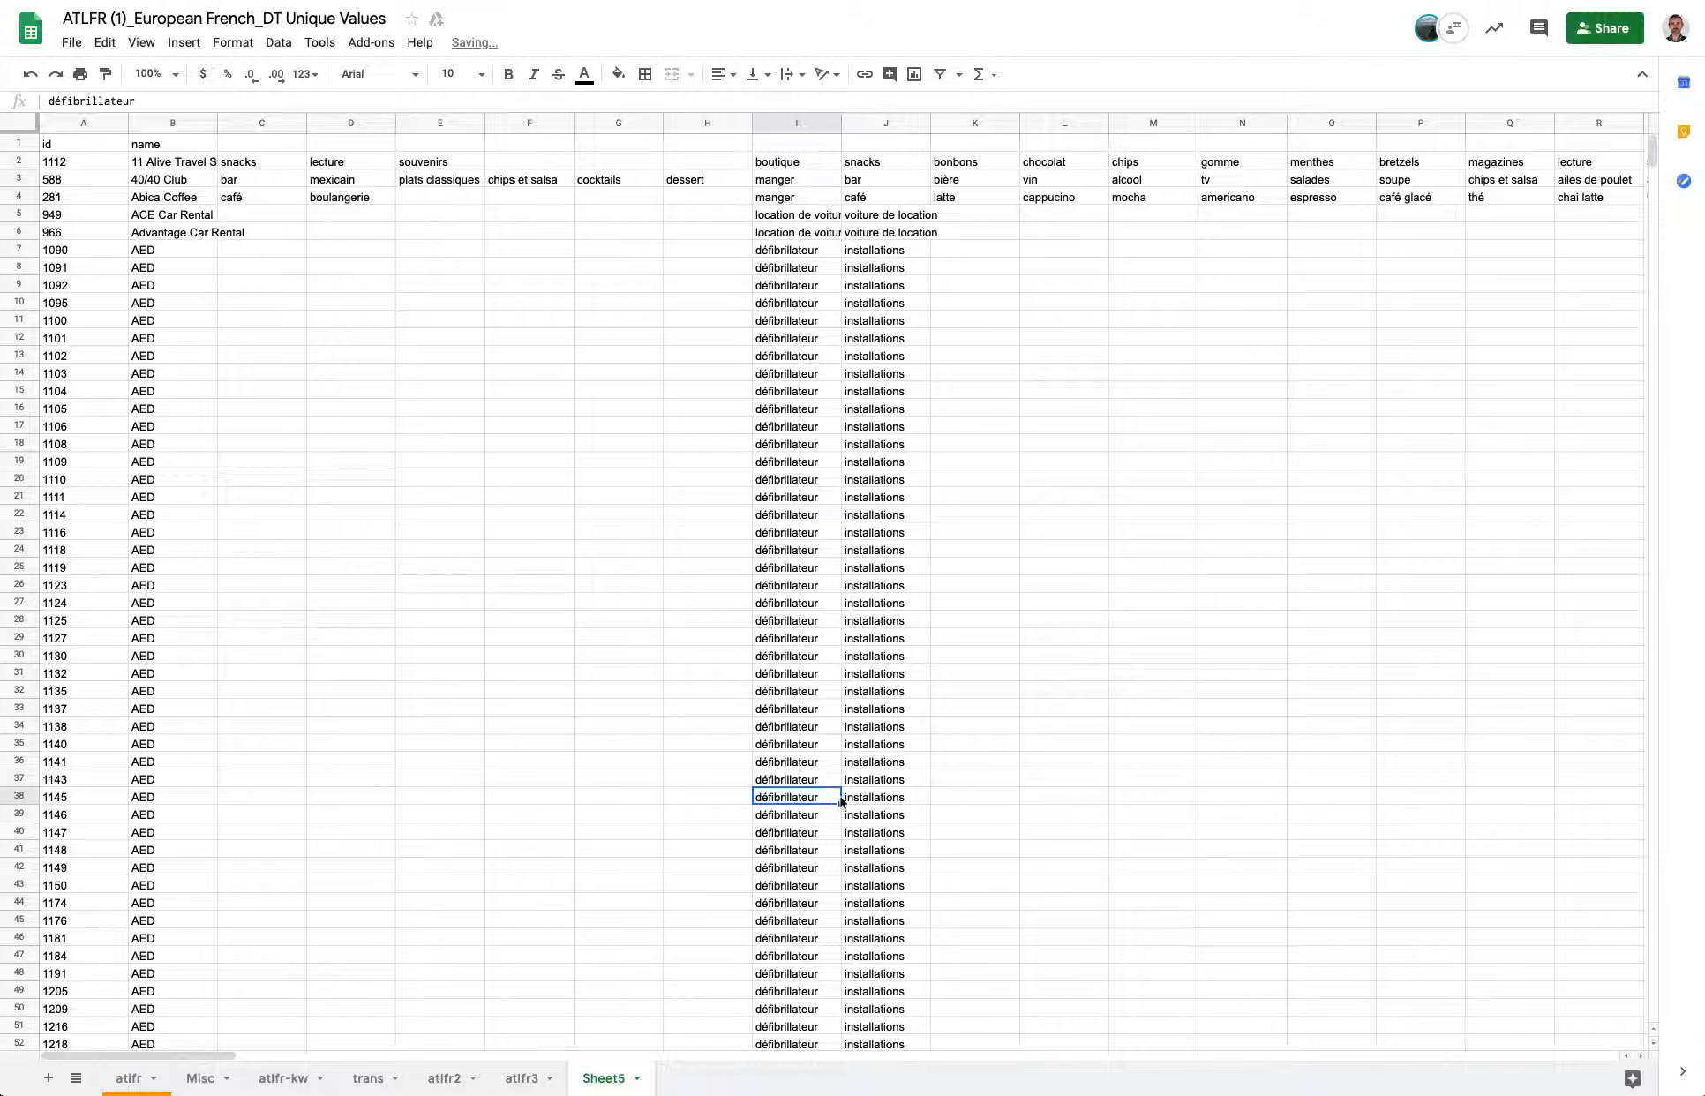
{"action": "left_click", "coordinate": [816, 904]}
{"action": "scroll", "coordinate": [816, 910], "scroll_direction": "down", "scroll_amount": 5}
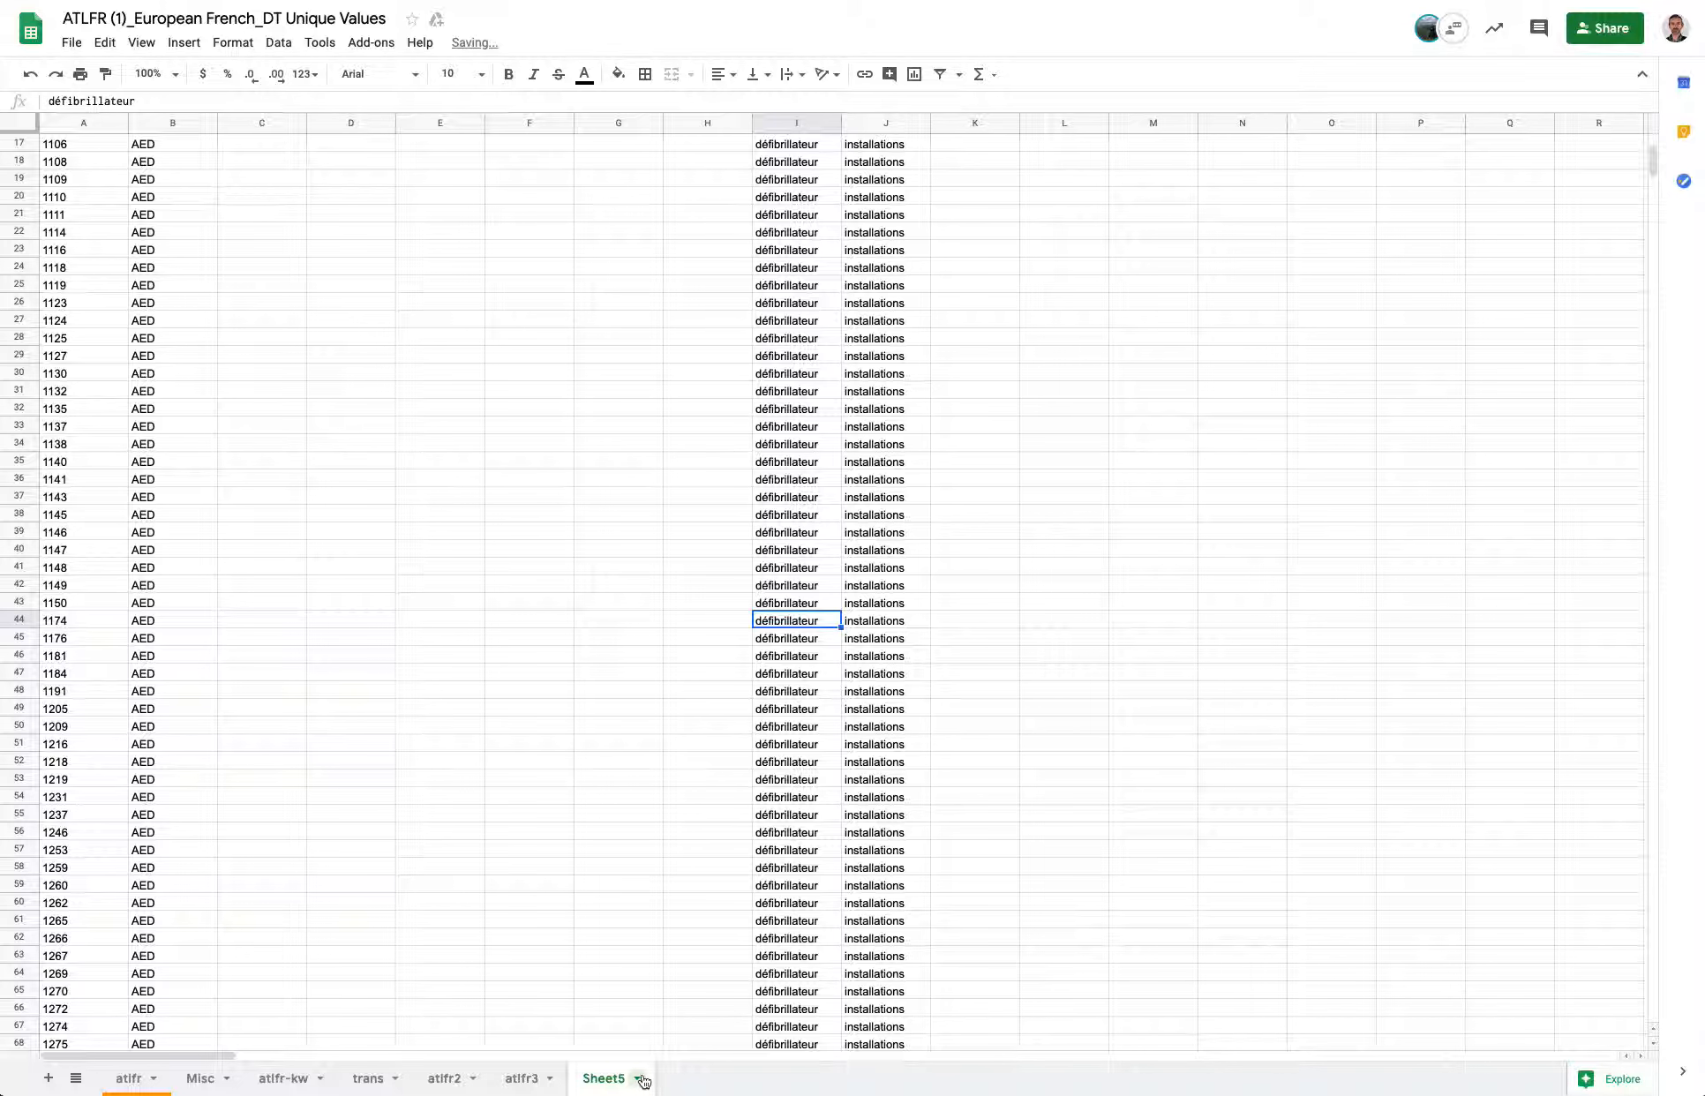
{"action": "scroll", "coordinate": [618, 612], "scroll_direction": "up", "scroll_amount": 5}
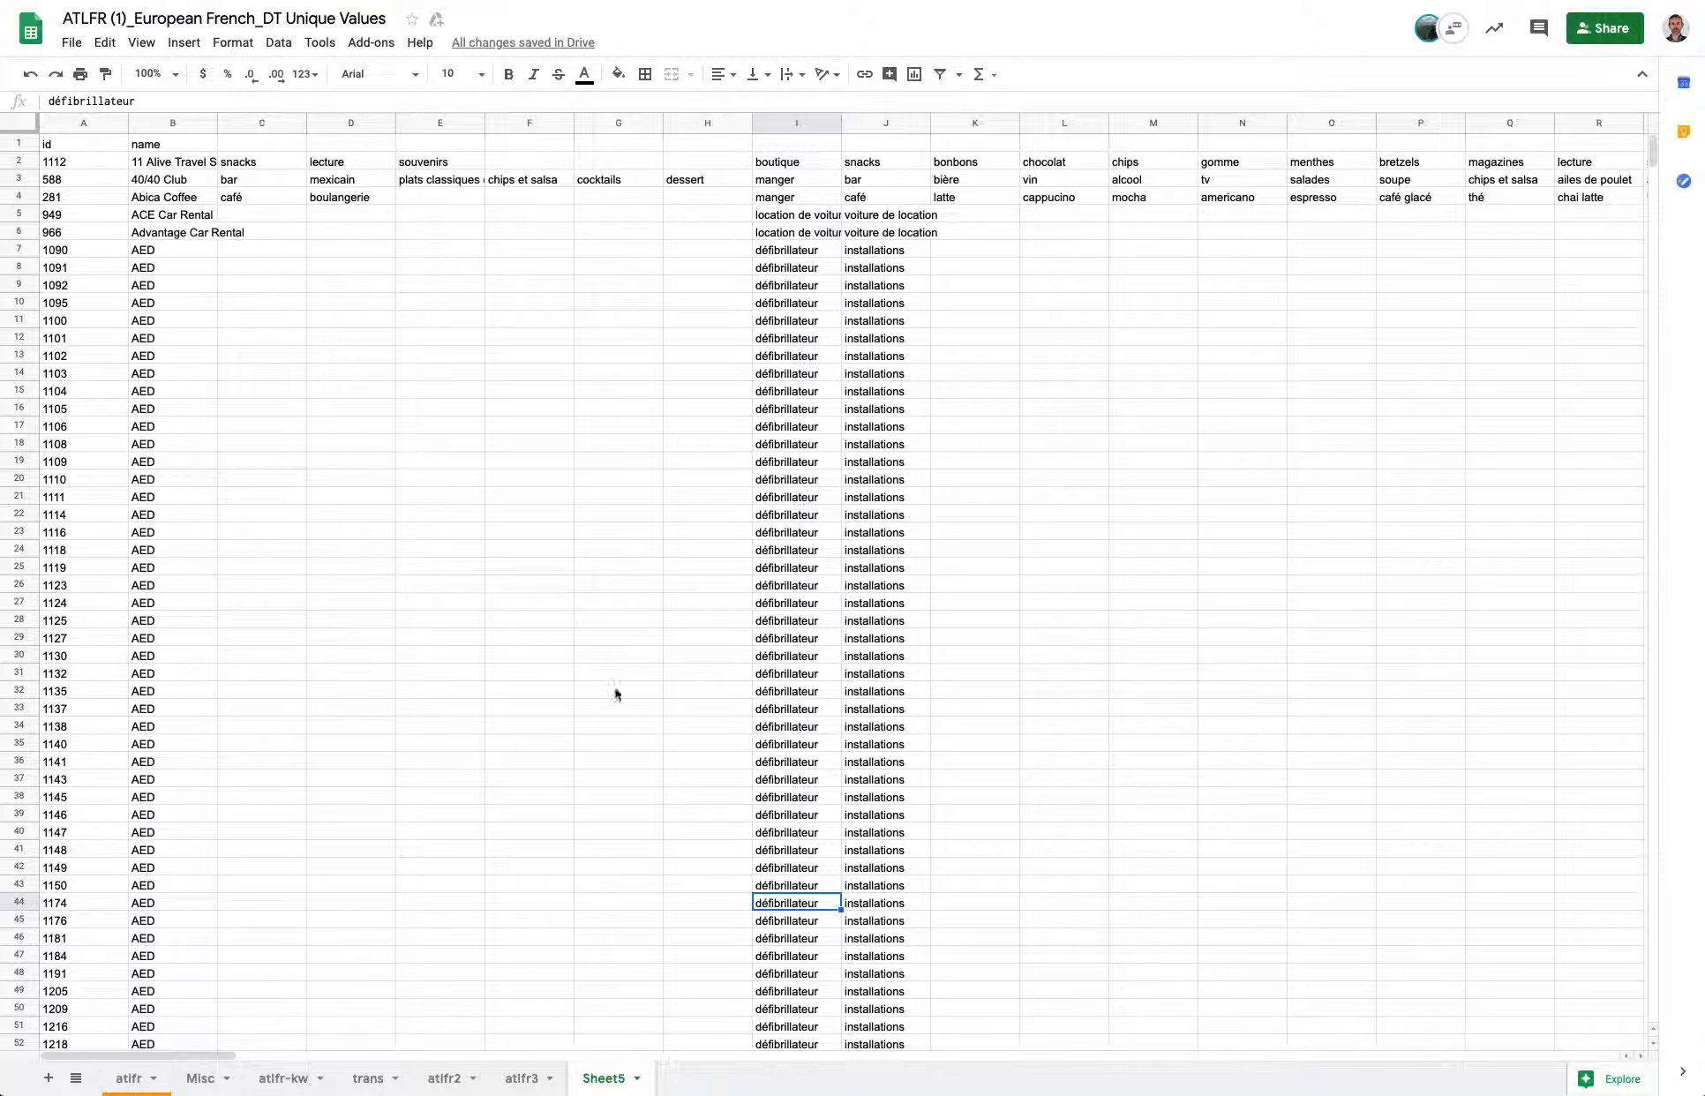
Switch through the atlfr-kw, trans and atlfr3 sheets to compare their contents.
{"action": "left_click", "coordinate": [276, 1081]}
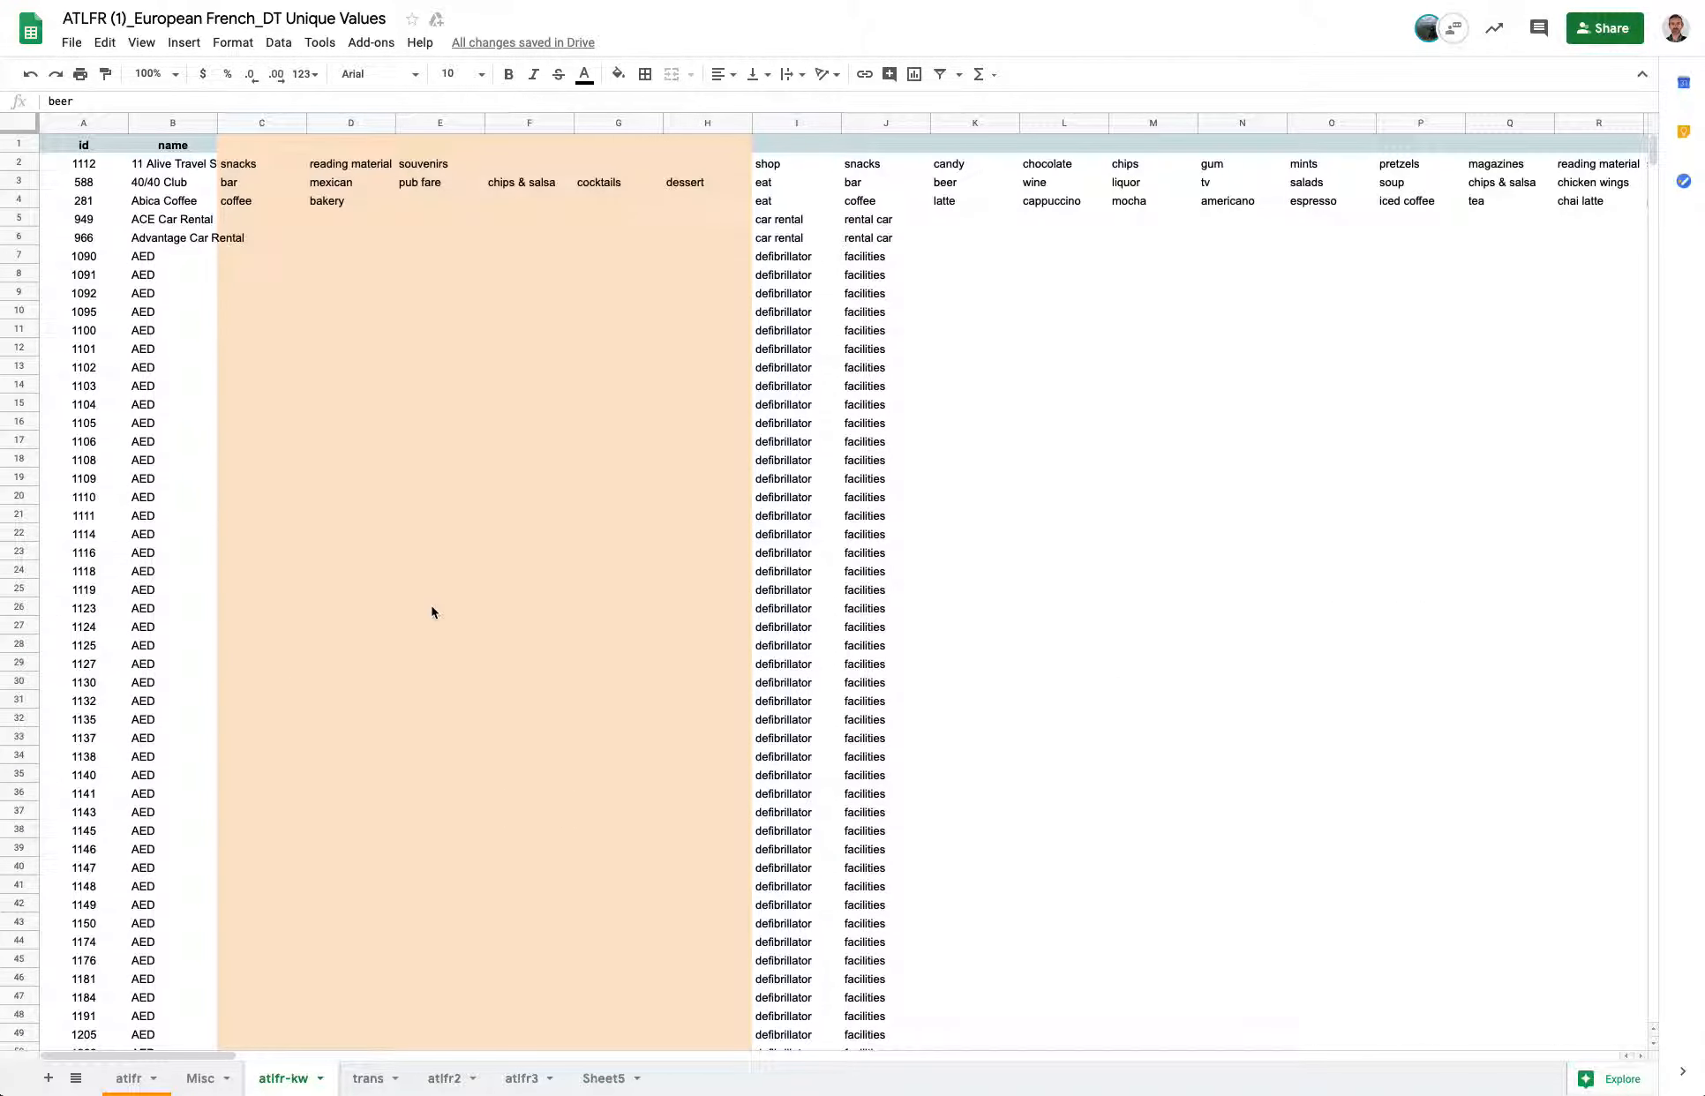
{"action": "left_click", "coordinate": [368, 1079]}
{"action": "scroll", "coordinate": [371, 565], "scroll_direction": "up", "scroll_amount": 10}
{"action": "scroll", "coordinate": [372, 467], "scroll_direction": "up", "scroll_amount": 3}
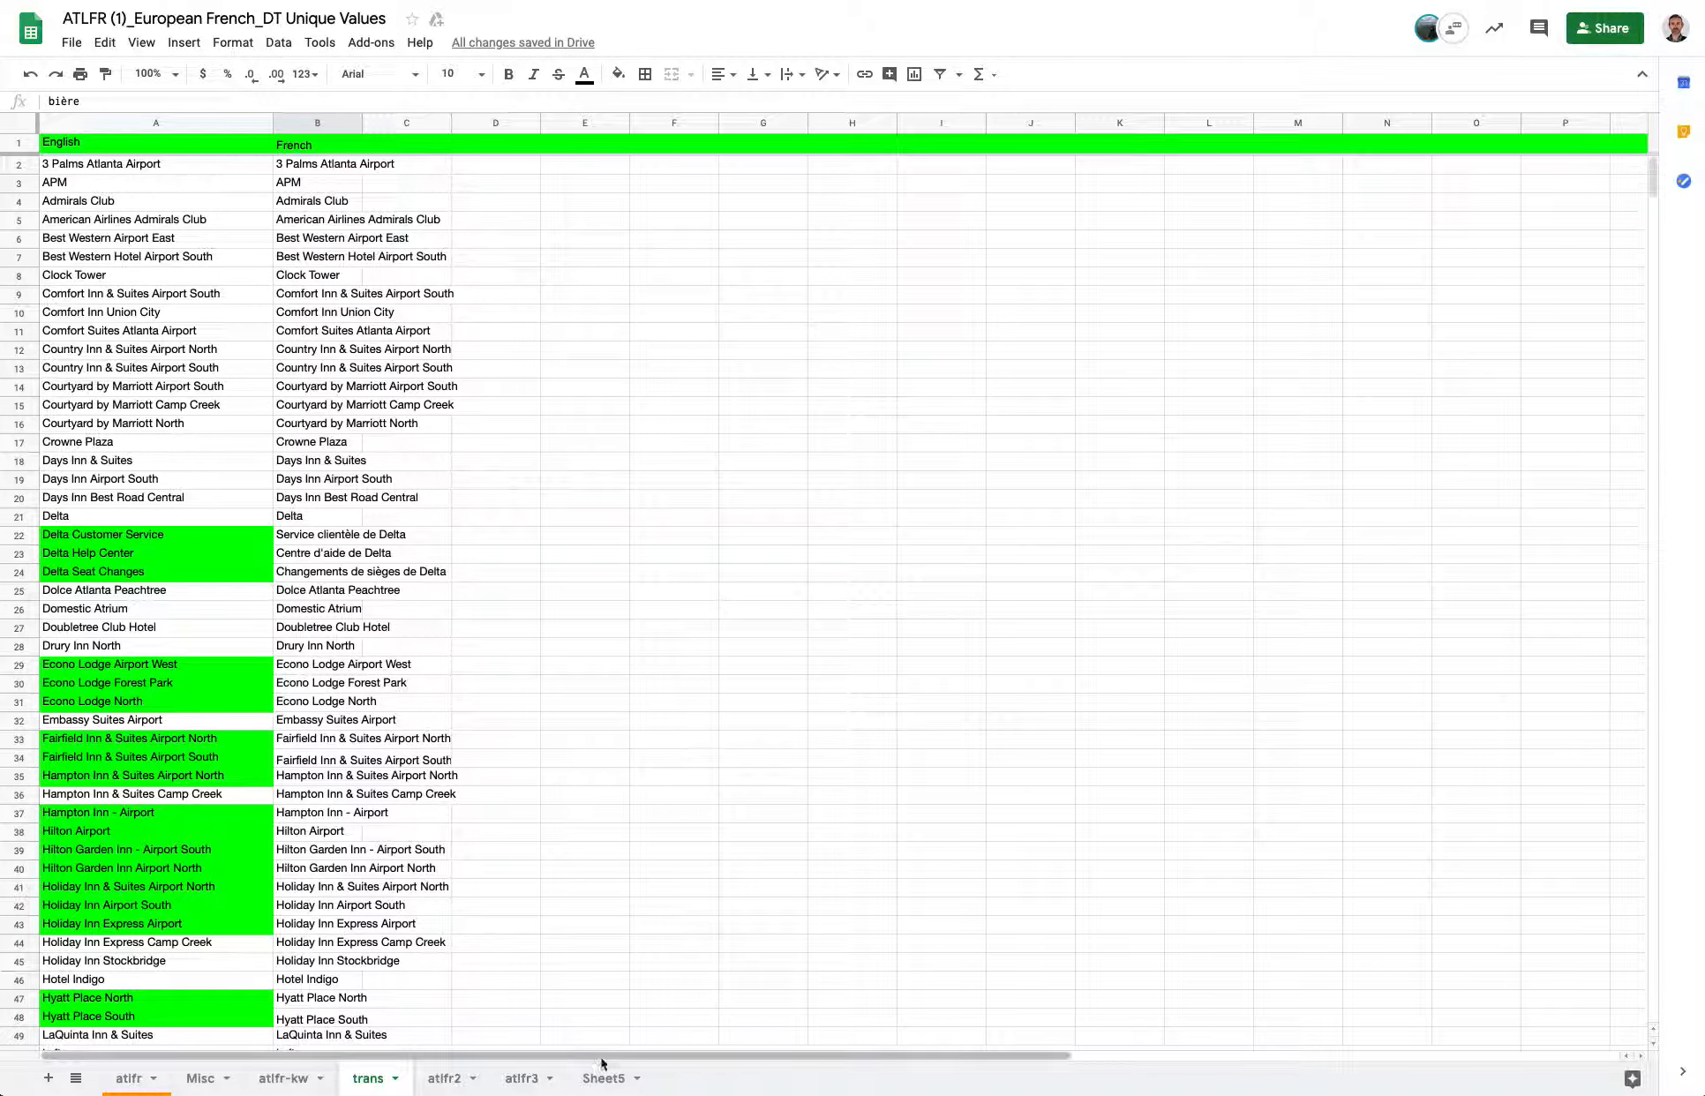
{"action": "left_click", "coordinate": [527, 1080]}
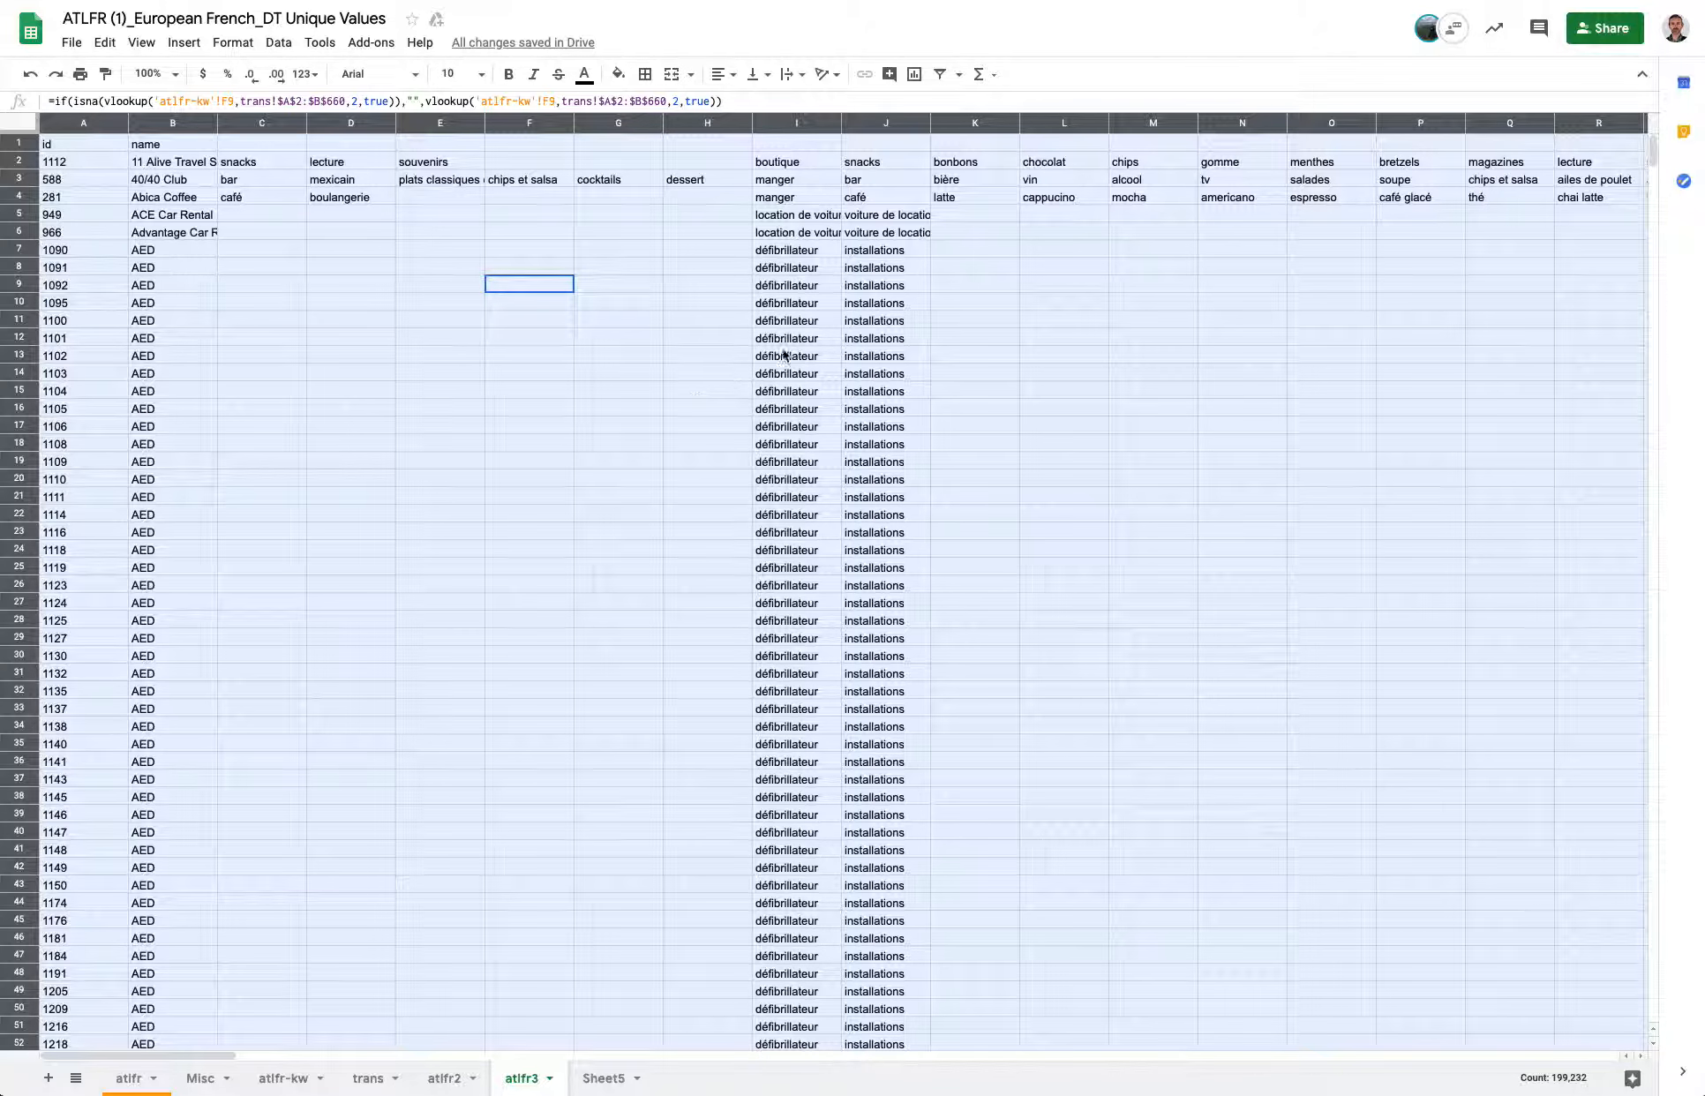